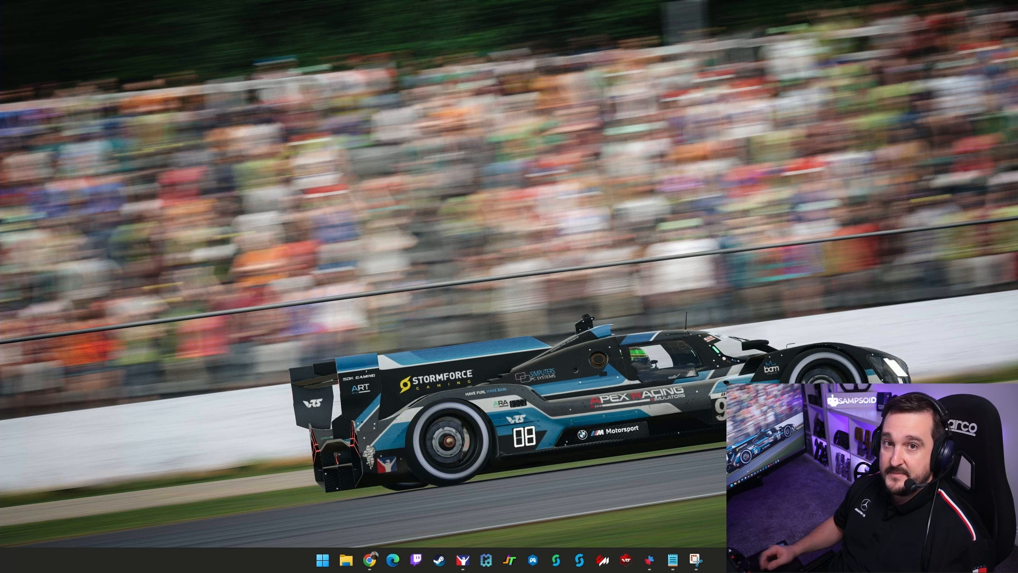
Switch to the browser and look through the trending car paints in the Trading Paints showroom
{"action": "key", "text": "alt+Tab"}
{"action": "left_click", "coordinate": [211, 40]}
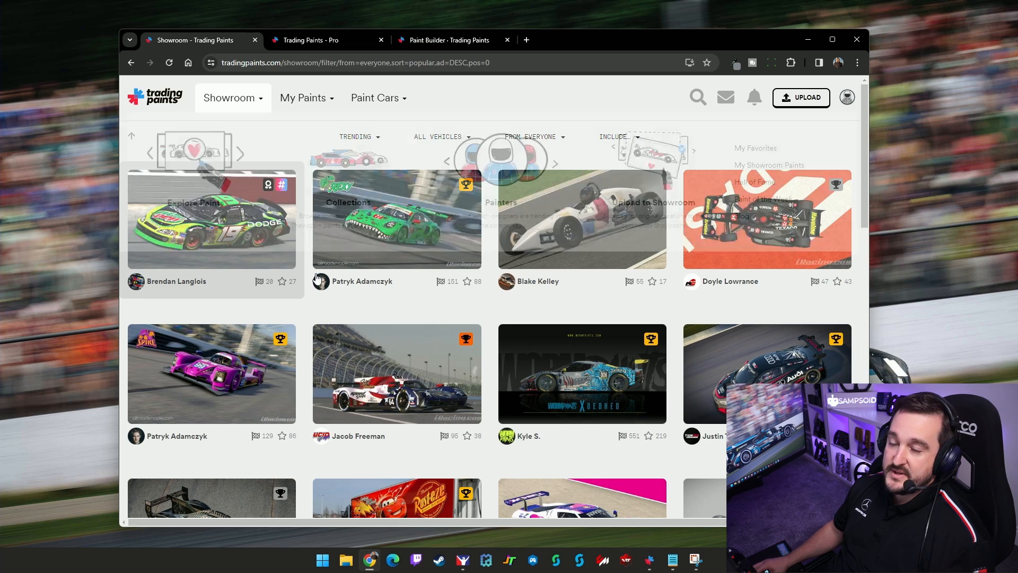
{"action": "scroll", "coordinate": [370, 219], "scroll_direction": "down", "scroll_amount": 15}
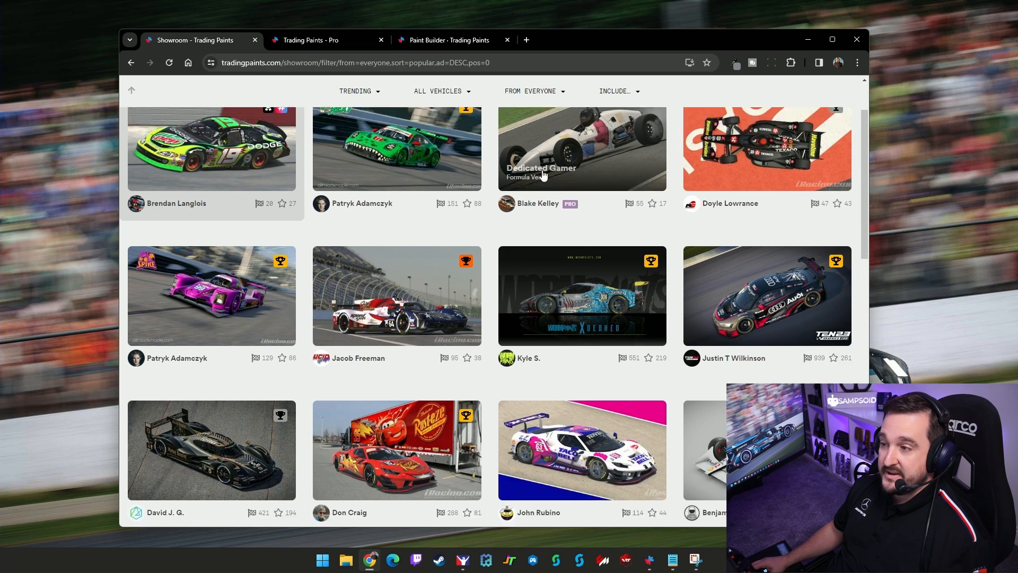
{"action": "scroll", "coordinate": [474, 294], "scroll_direction": "up", "scroll_amount": 15}
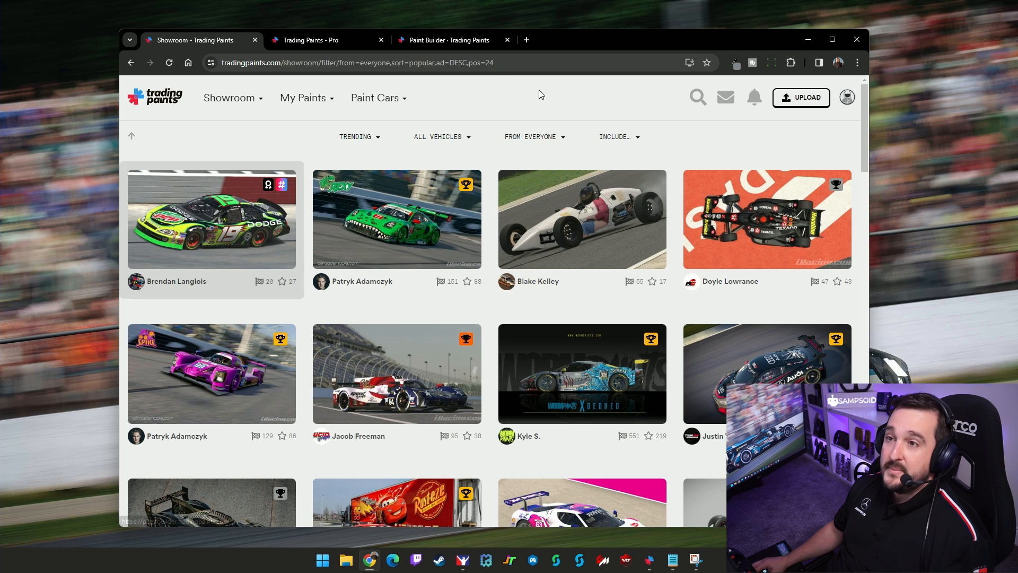
Review the features described on the Trading Paints Pro upgrade page
{"action": "left_click", "coordinate": [350, 41]}
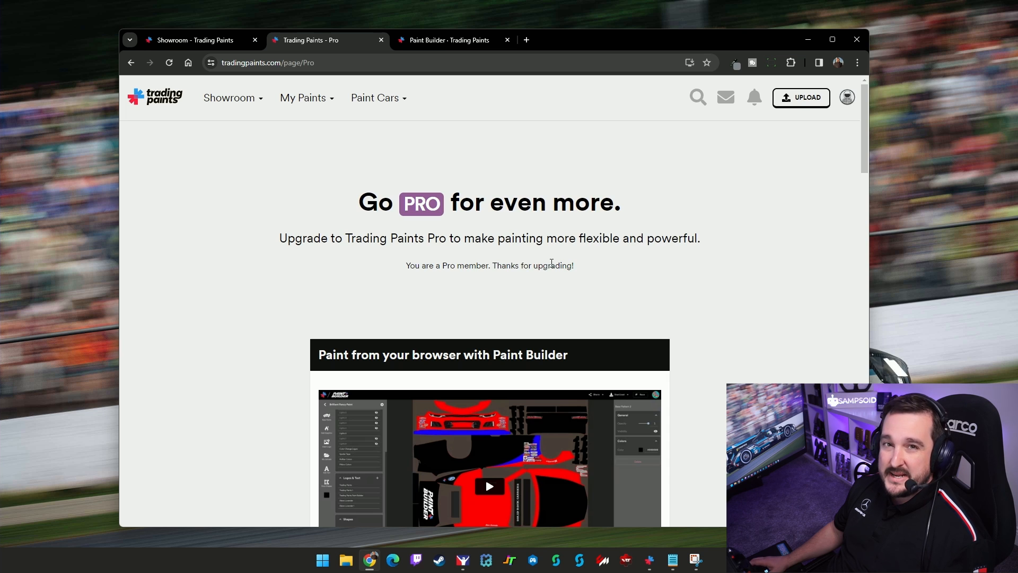
{"action": "scroll", "coordinate": [552, 264], "scroll_direction": "down", "scroll_amount": 8}
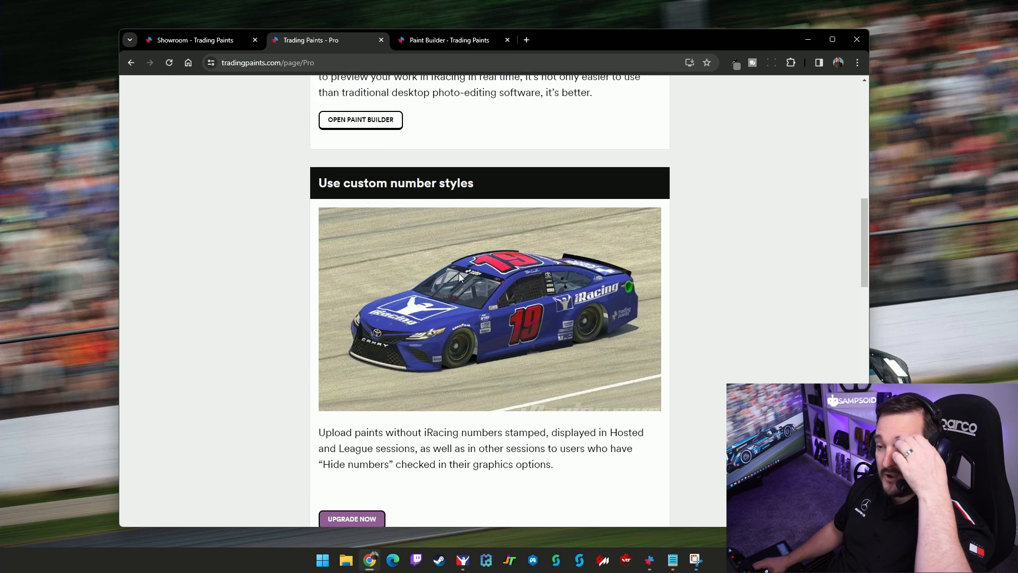
{"action": "scroll", "coordinate": [427, 270], "scroll_direction": "up", "scroll_amount": 3}
{"action": "scroll", "coordinate": [427, 269], "scroll_direction": "up", "scroll_amount": 5}
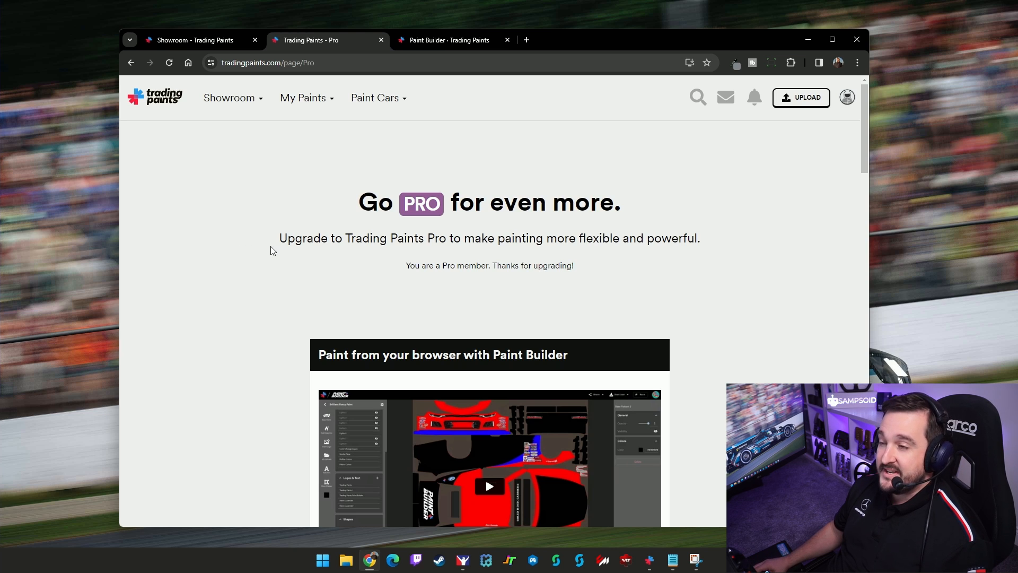
Start a new paint project in Paint Builder with Mercedes-AMG GT3 2020 as the vehicle
{"action": "left_click", "coordinate": [462, 40]}
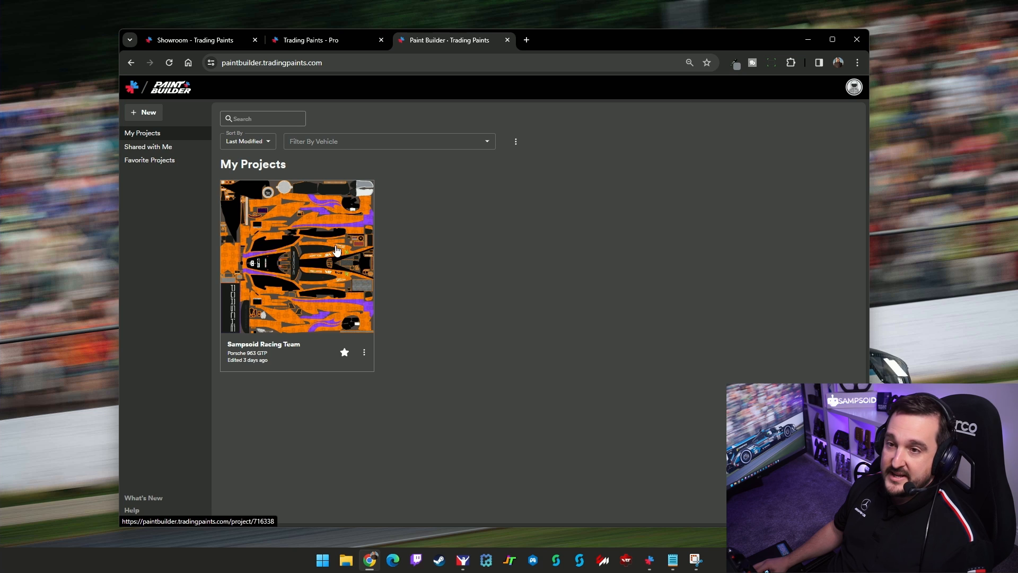
{"action": "left_click", "coordinate": [146, 113]}
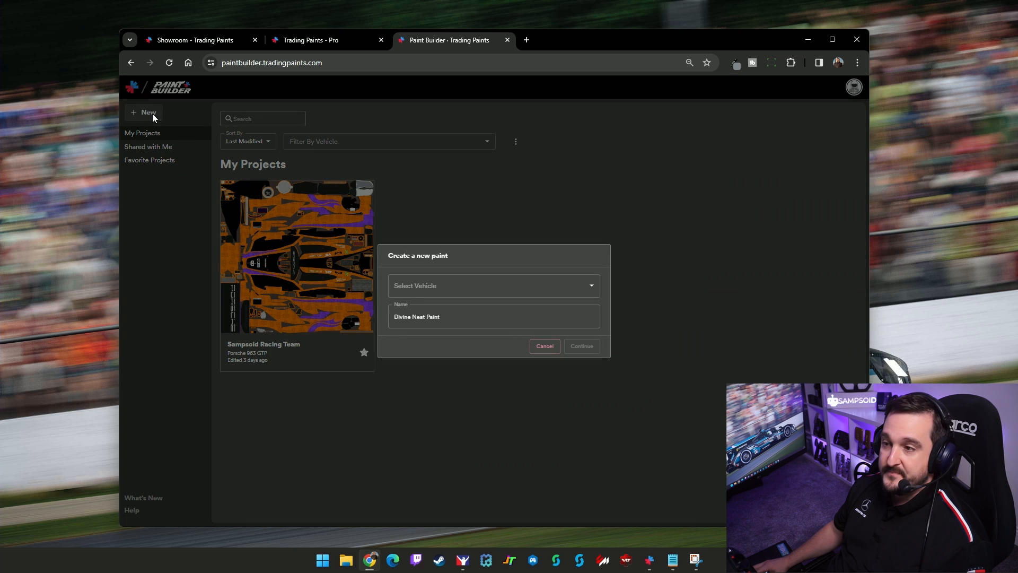
{"action": "left_click", "coordinate": [436, 288]}
{"action": "type", "text": "merc"}
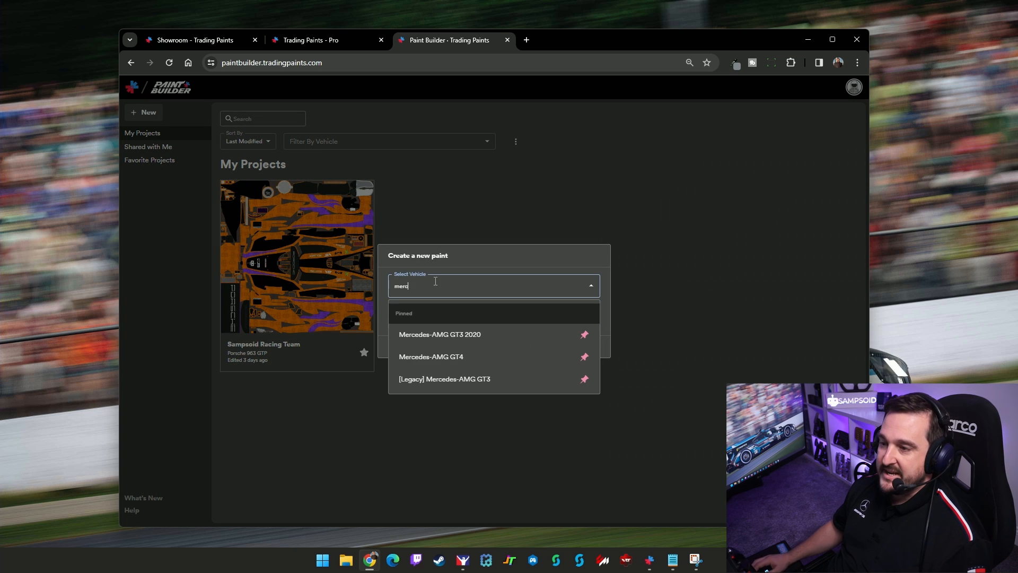
{"action": "left_click", "coordinate": [468, 334]}
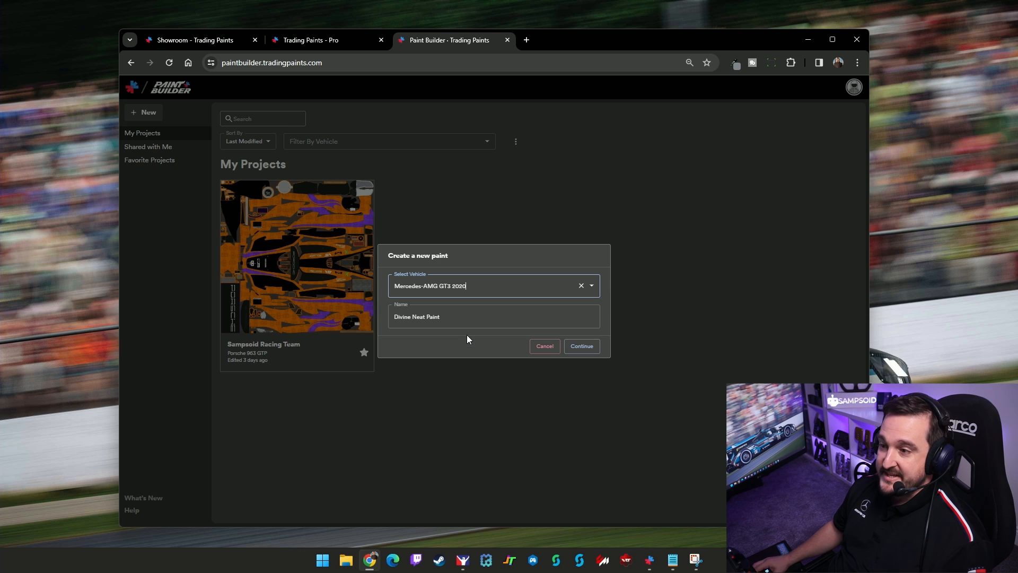
Name the new paint "Sampsoid Black" and create the project
{"action": "triple_click", "coordinate": [471, 324]}
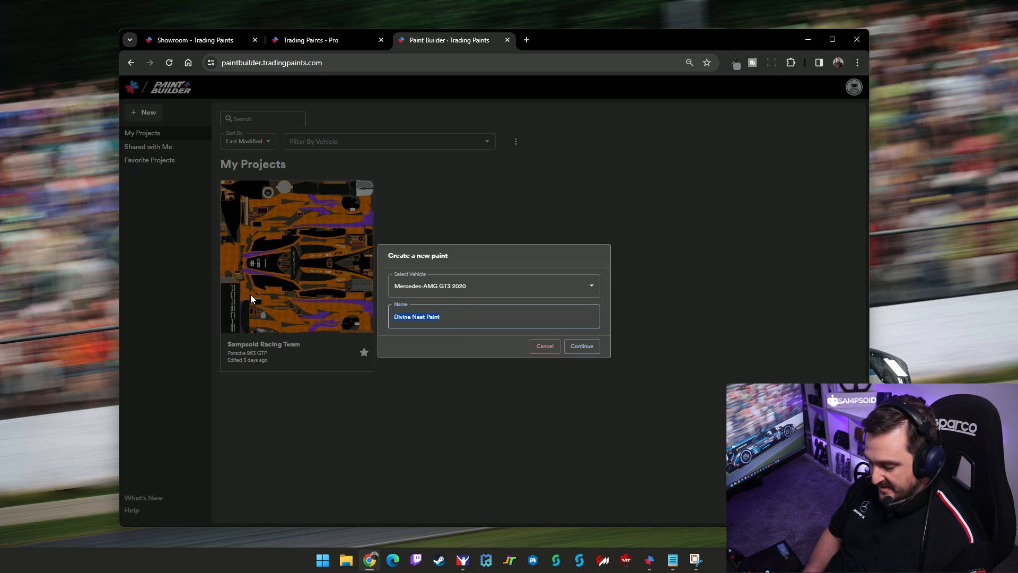
{"action": "type", "text": "Sampsopic"}
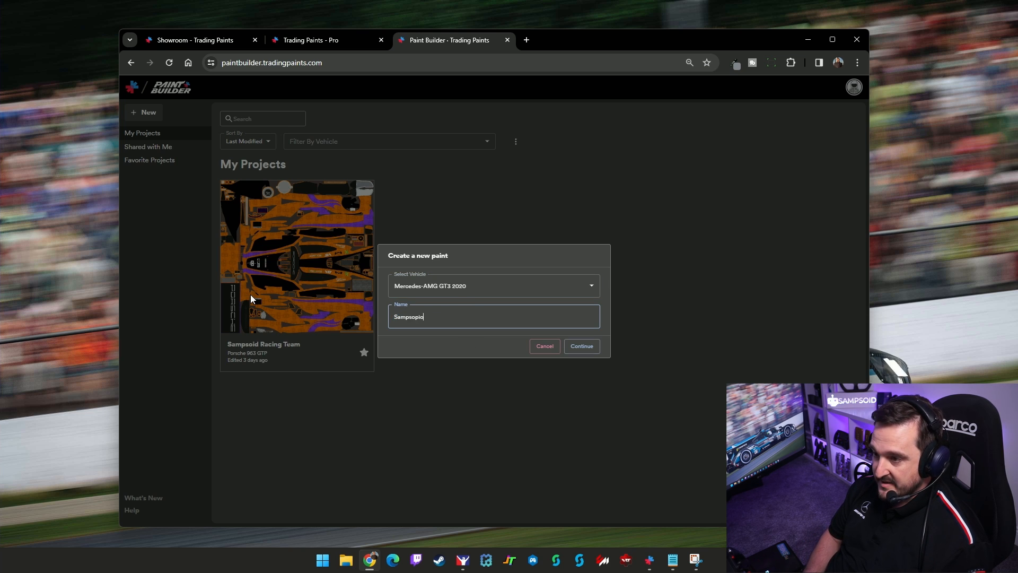
{"action": "key", "text": "BackSpace"}
{"action": "key", "text": "BackSpace"}
{"action": "key", "text": "BackSpace"}
{"action": "type", "text": "id Bla"}
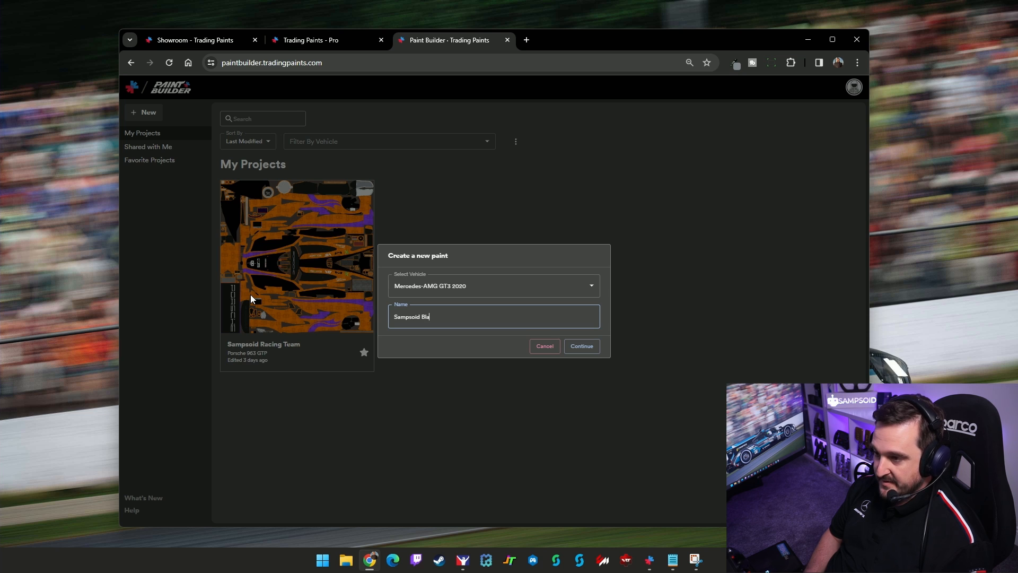
{"action": "type", "text": "ck"}
{"action": "left_click", "coordinate": [591, 348]}
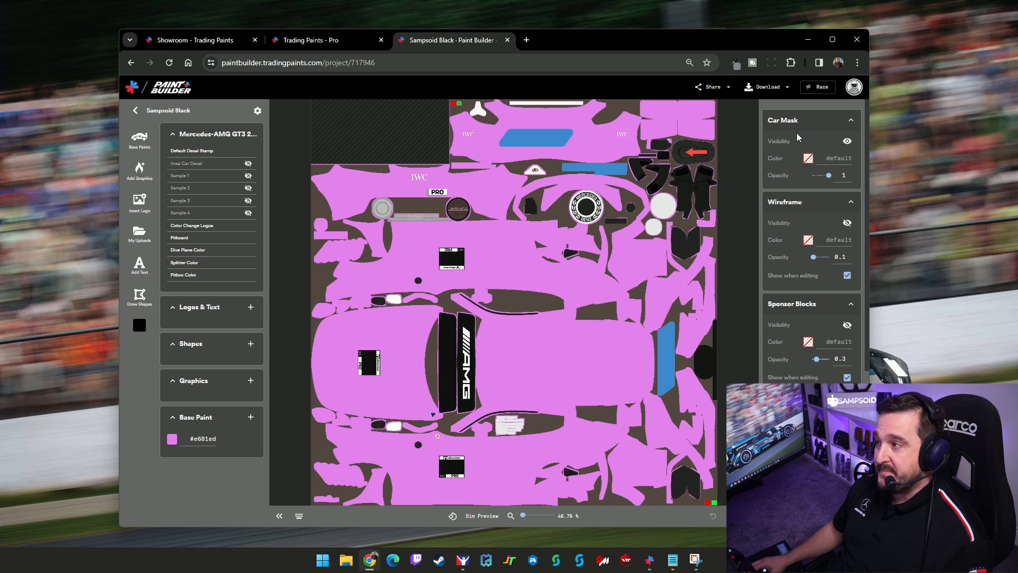
Look over the template display settings and preview the Sample 1 to Sample 4 layers one at a time
{"action": "scroll", "coordinate": [795, 228], "scroll_direction": "down", "scroll_amount": 5}
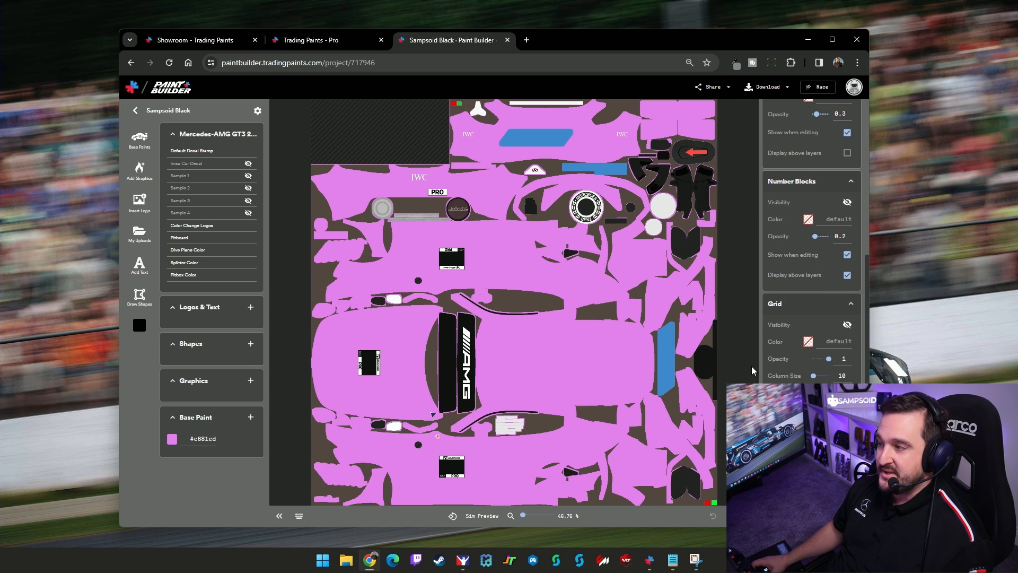
{"action": "scroll", "coordinate": [802, 381], "scroll_direction": "up", "scroll_amount": 5}
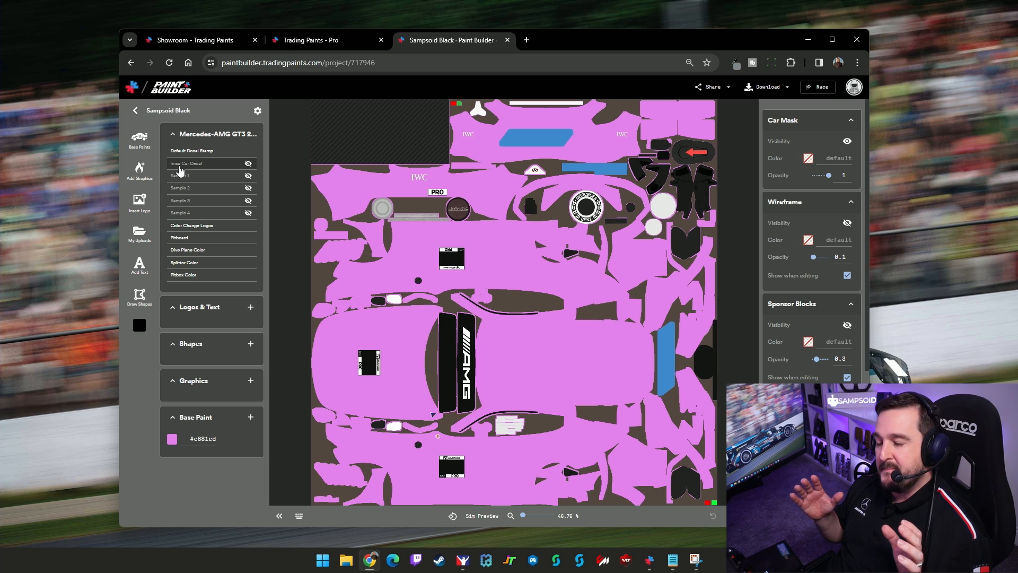
{"action": "left_click", "coordinate": [248, 178]}
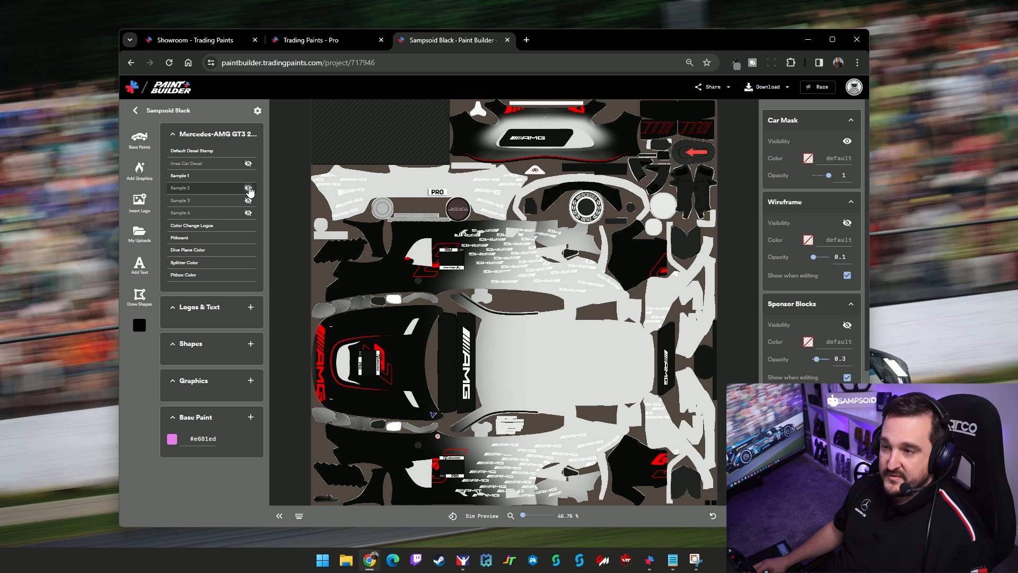
{"action": "left_click", "coordinate": [248, 188]}
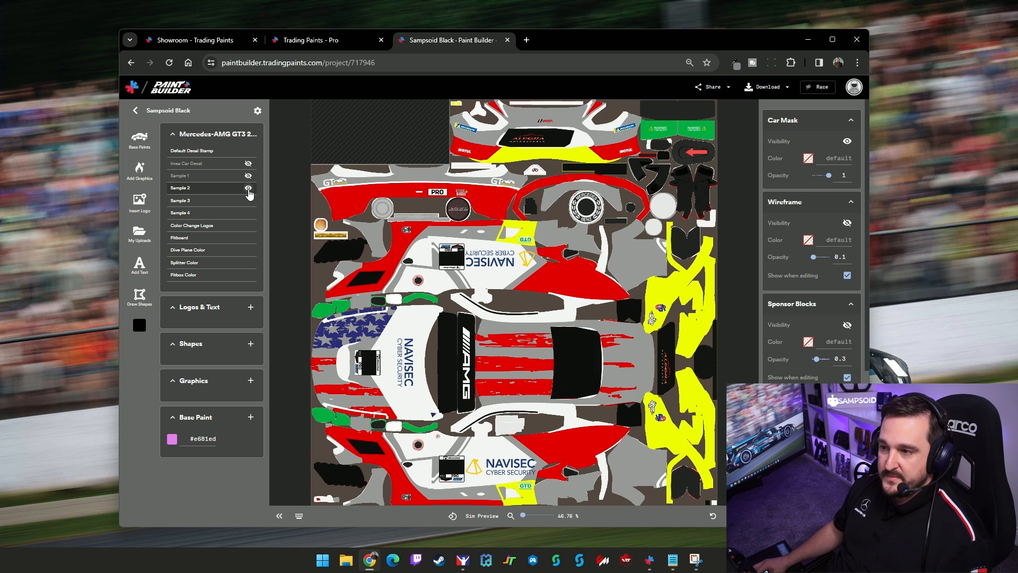
{"action": "left_click", "coordinate": [249, 189]}
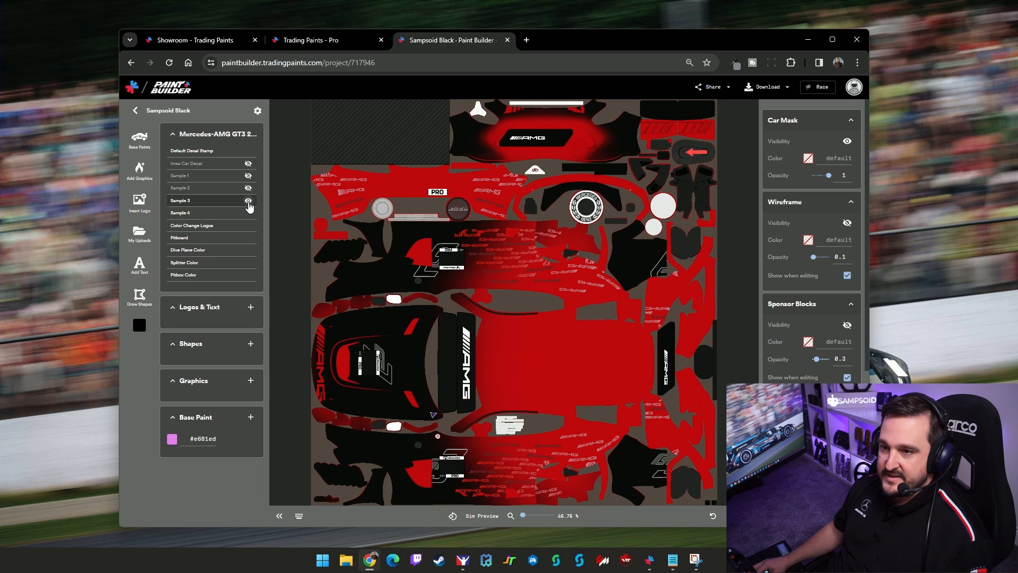
{"action": "left_click", "coordinate": [249, 201]}
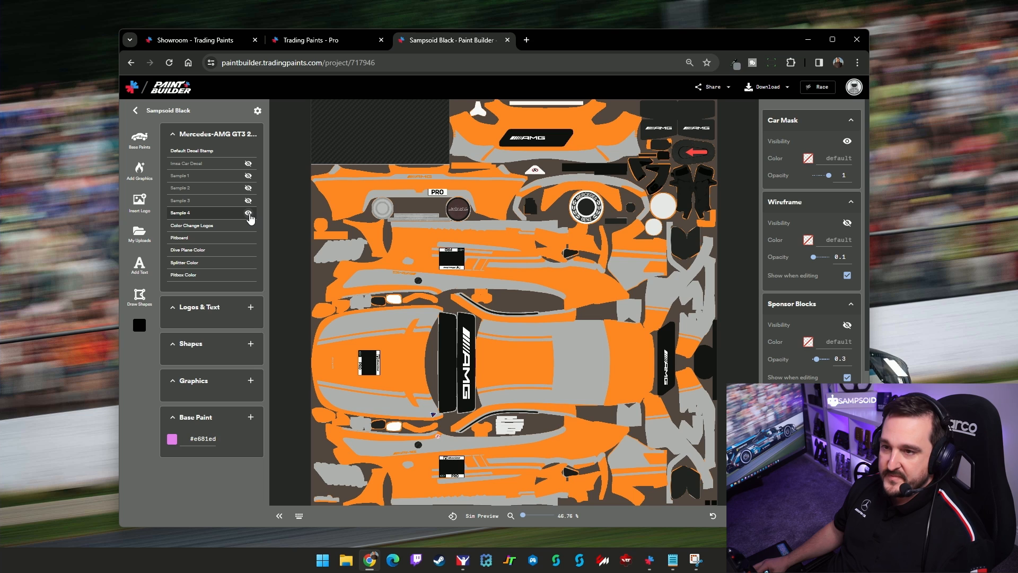
{"action": "left_click", "coordinate": [248, 213]}
Compare the car template with and without the Imsa Car Decal layer
{"action": "left_click", "coordinate": [248, 164]}
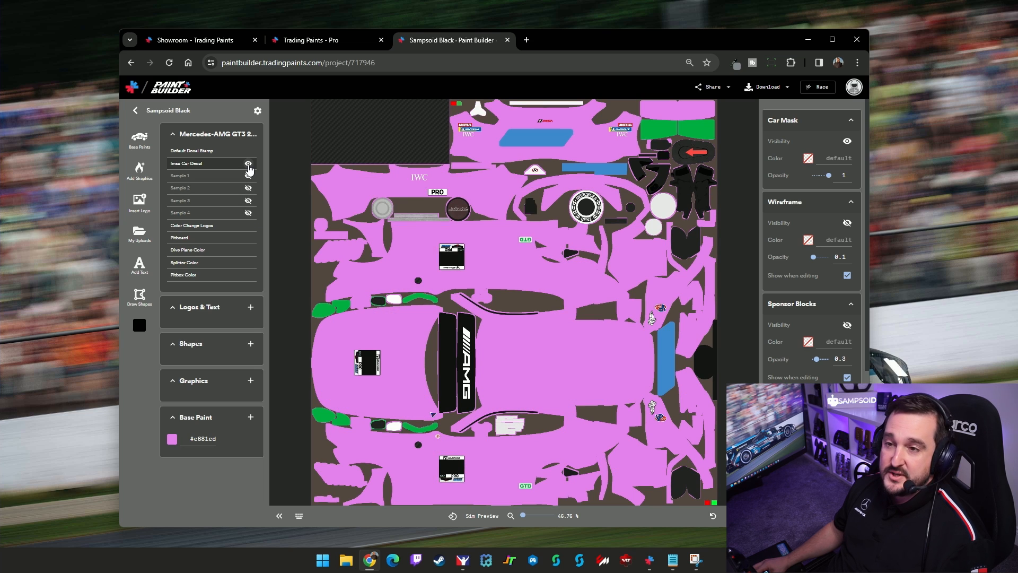
{"action": "left_click", "coordinate": [248, 164]}
{"action": "left_click", "coordinate": [248, 164]}
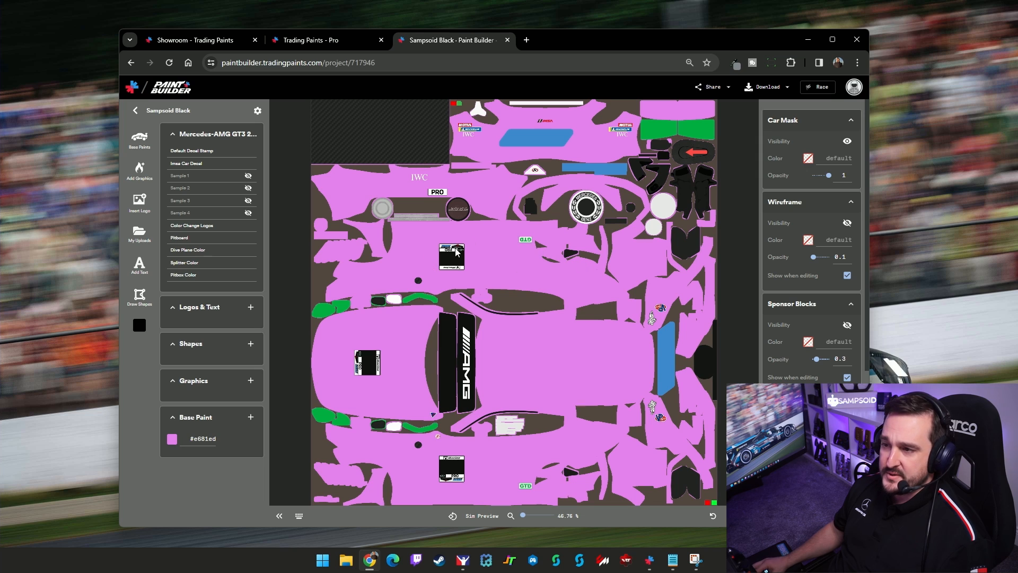
{"action": "left_click", "coordinate": [248, 164]}
{"action": "left_click", "coordinate": [248, 164]}
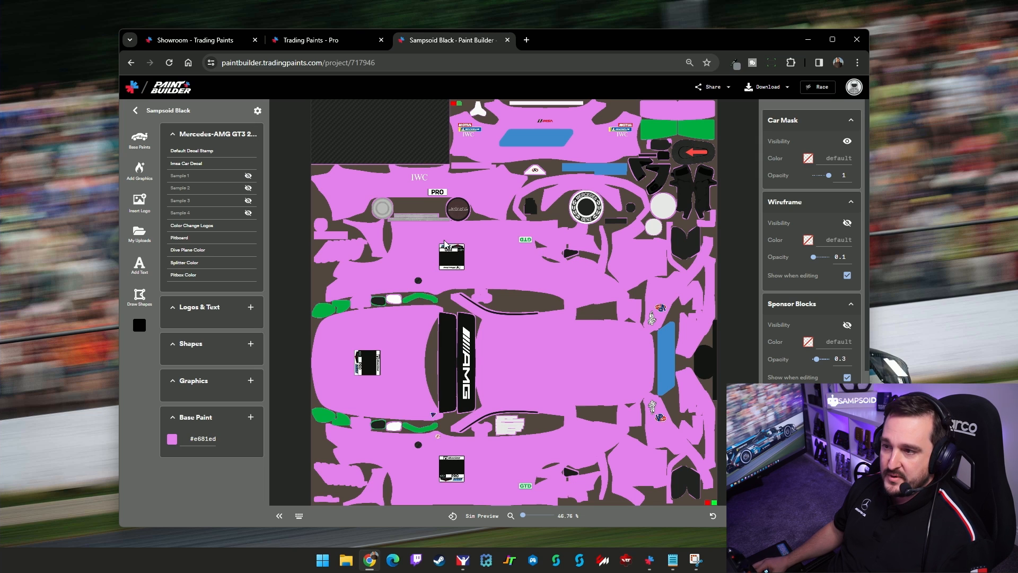
{"action": "left_click", "coordinate": [248, 166]}
{"action": "left_click", "coordinate": [248, 166]}
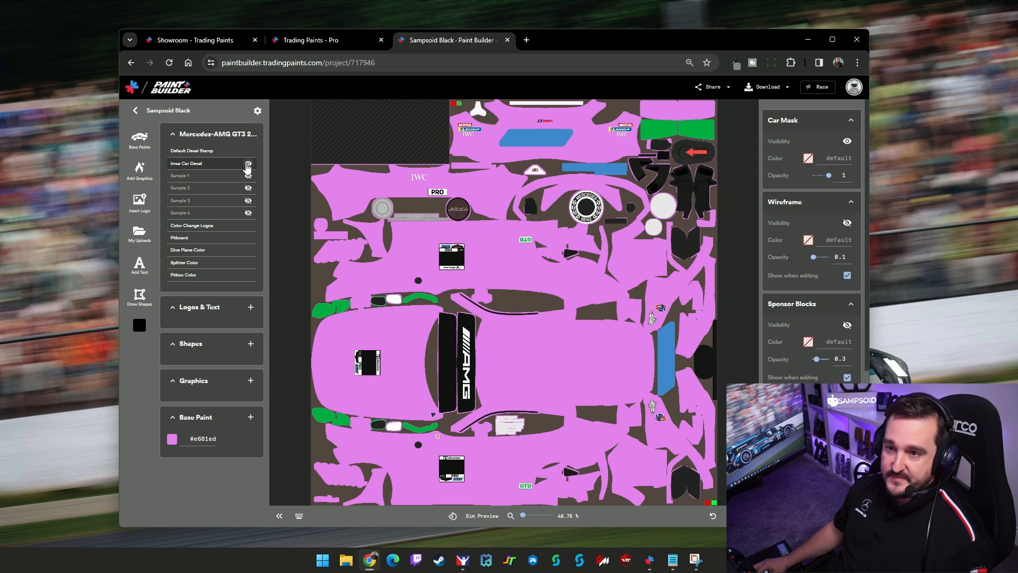
{"action": "left_click", "coordinate": [248, 165]}
{"action": "left_click", "coordinate": [248, 165]}
Compare the car template with and without the Color Change Logos layer
{"action": "left_click", "coordinate": [249, 226]}
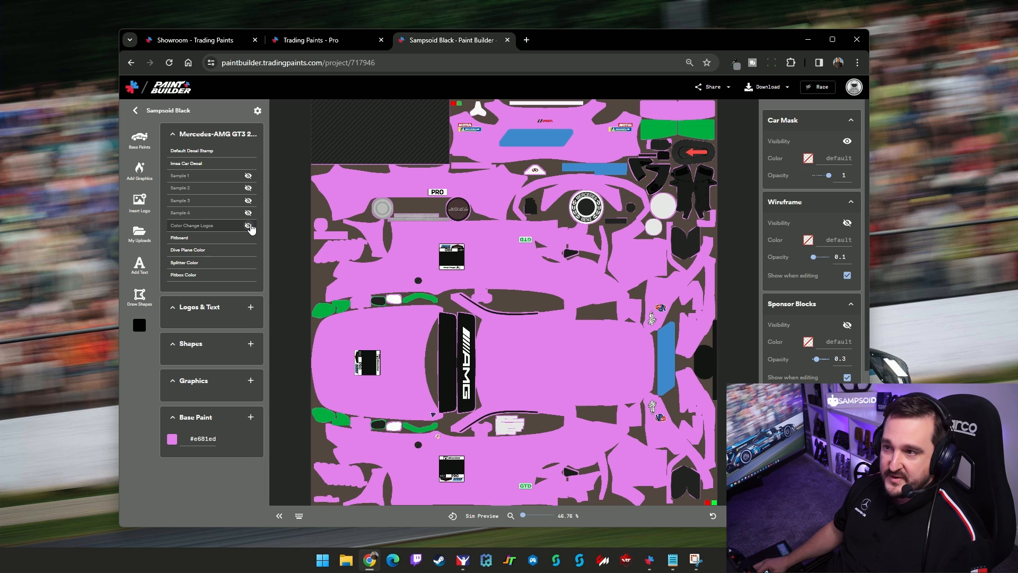
{"action": "left_click", "coordinate": [249, 226]}
{"action": "left_click", "coordinate": [249, 226]}
{"action": "left_click", "coordinate": [249, 226]}
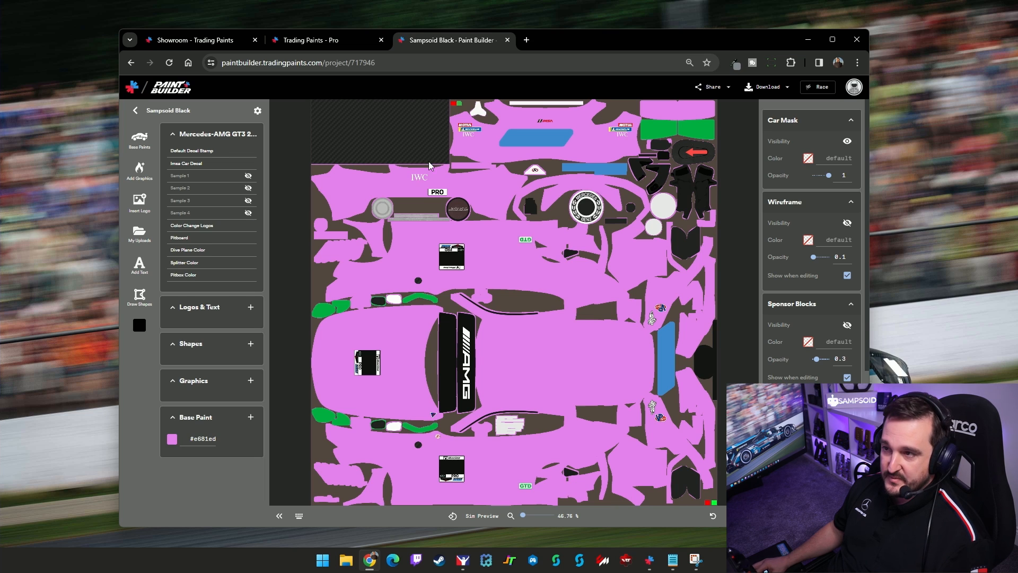
{"action": "left_click", "coordinate": [248, 226]}
{"action": "left_click", "coordinate": [249, 226]}
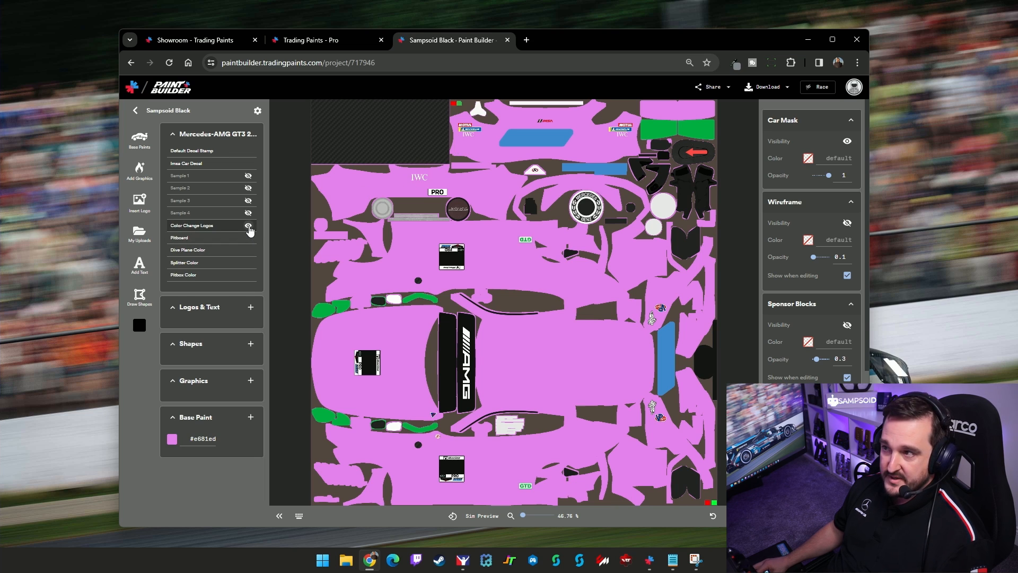
{"action": "left_click", "coordinate": [249, 226]}
{"action": "left_click", "coordinate": [249, 227]}
Toggle the Pitboard layer's visibility to check which part of the template it covers
{"action": "left_click", "coordinate": [249, 238]}
{"action": "left_click", "coordinate": [249, 238]}
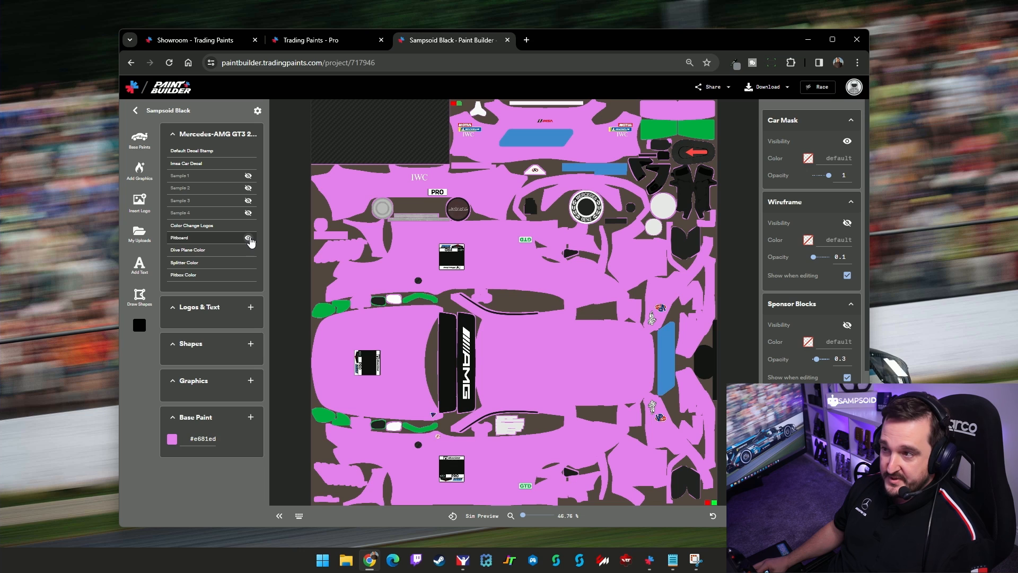
{"action": "left_click", "coordinate": [248, 238]}
{"action": "left_click", "coordinate": [249, 238]}
{"action": "left_click", "coordinate": [248, 239]}
{"action": "left_click", "coordinate": [248, 238]}
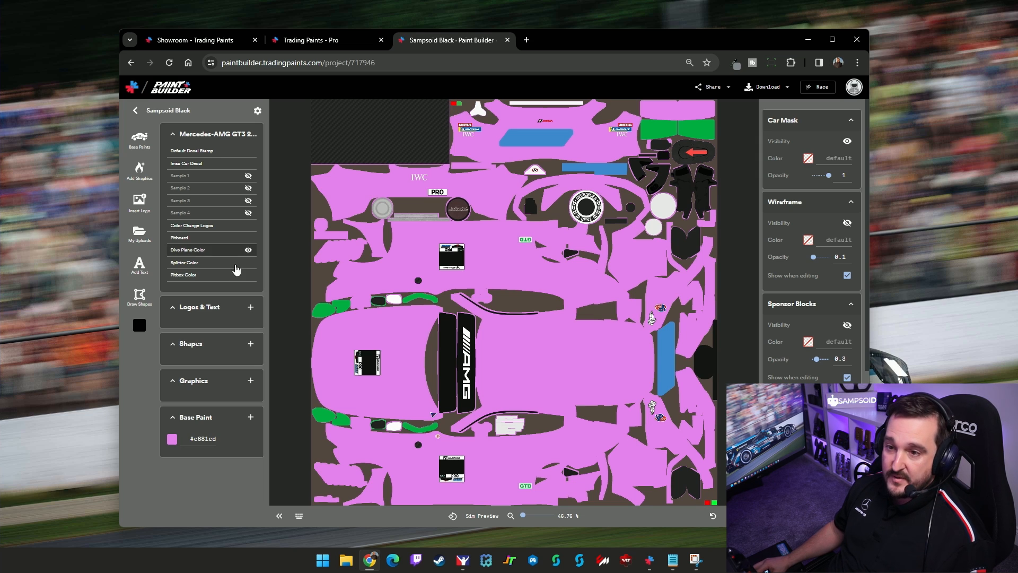
Hide the Pitboard, Dive Plane Color, Splitter Color, Pitbox Color, Color Change Logos and Imsa Car Decal layers
{"action": "left_click", "coordinate": [247, 238]}
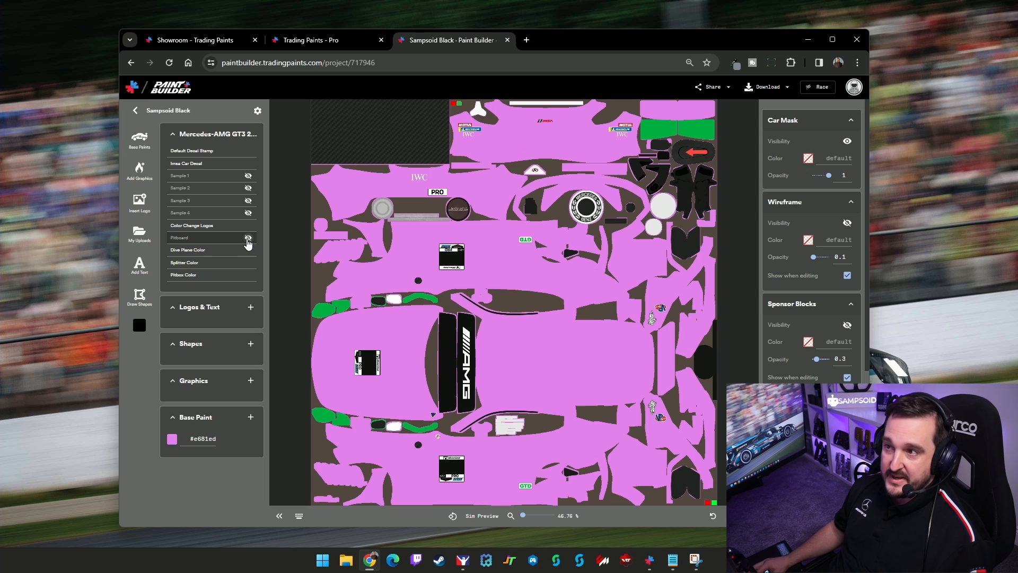
{"action": "left_click", "coordinate": [248, 249]}
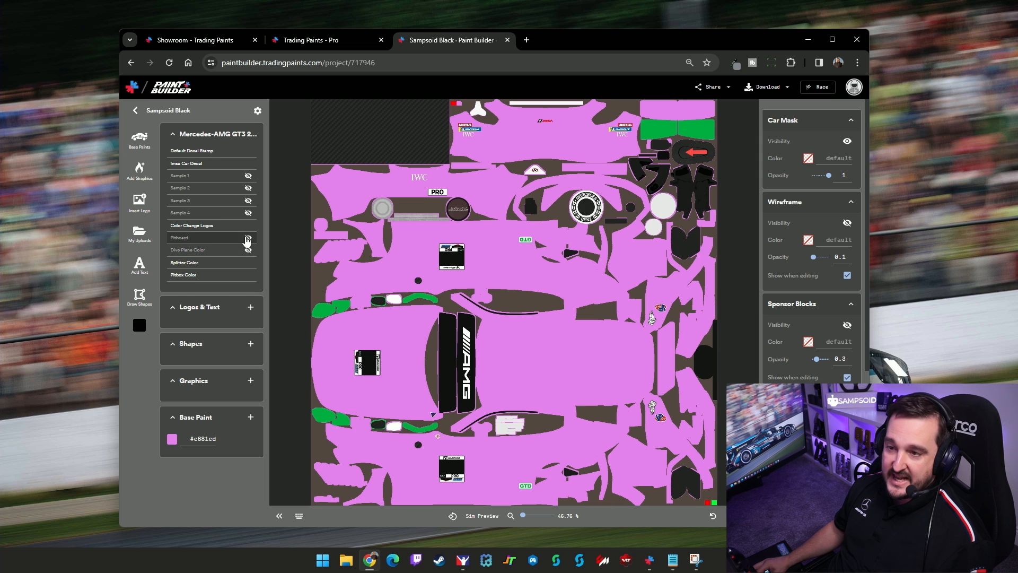
{"action": "left_click", "coordinate": [247, 264]}
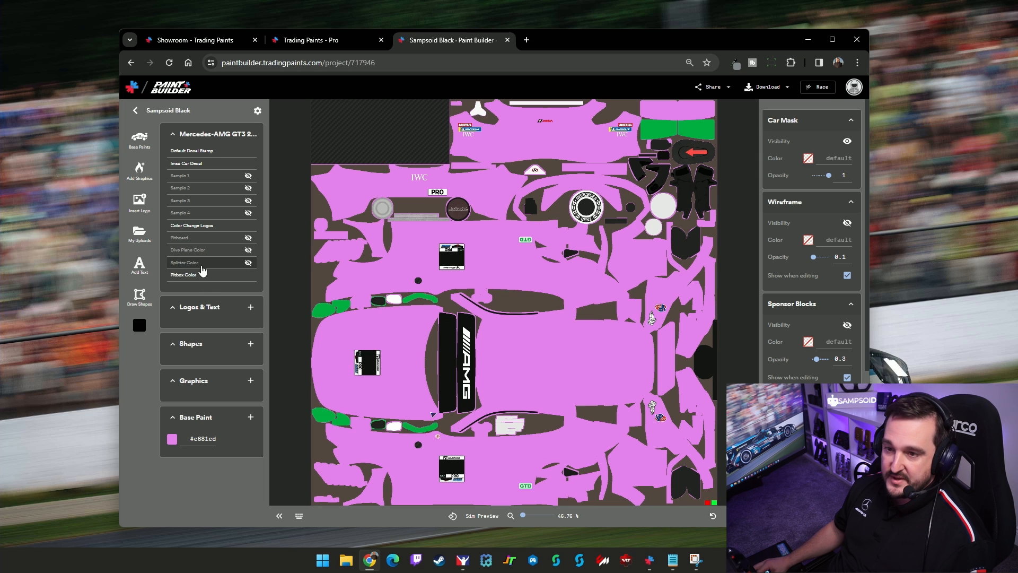
{"action": "left_click", "coordinate": [247, 275]}
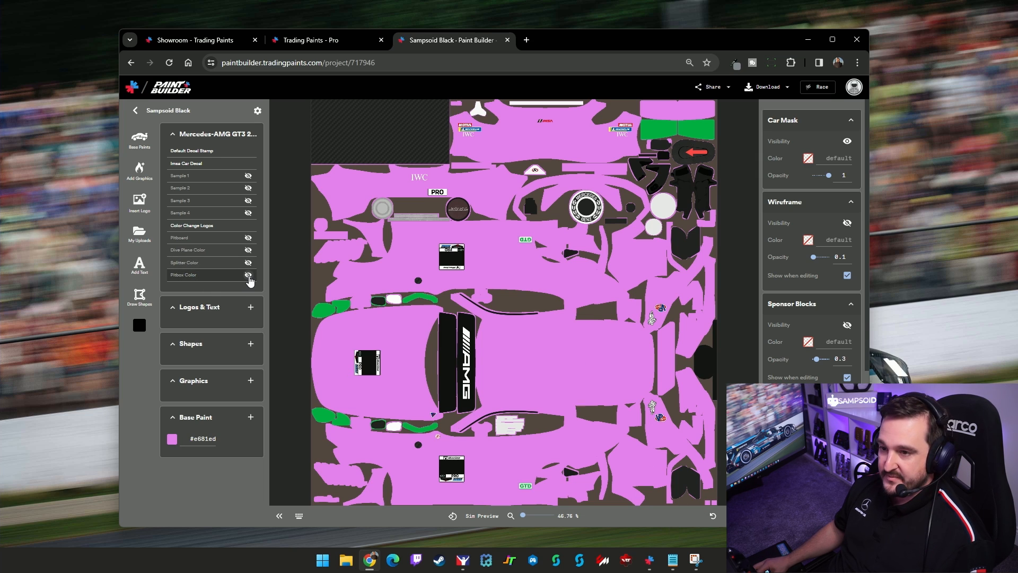
{"action": "left_click", "coordinate": [248, 227]}
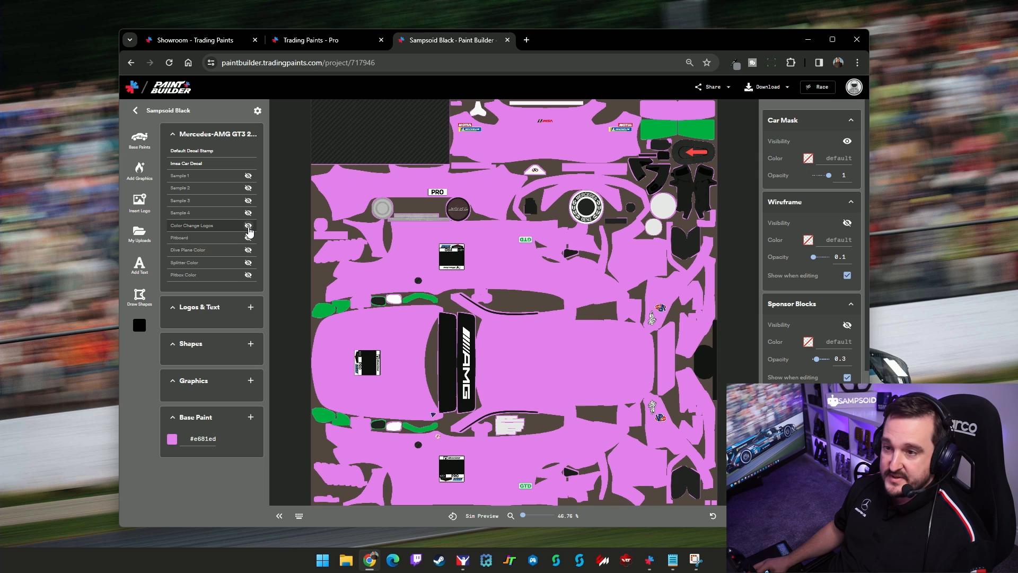
{"action": "left_click", "coordinate": [248, 164]}
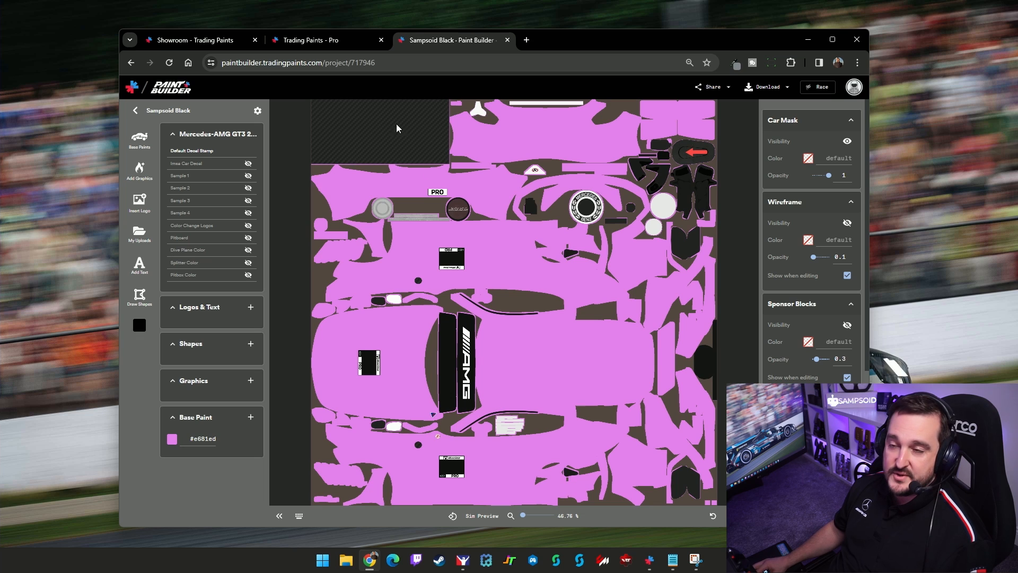
Hide the Default Decal Stamp layer and add the base paint pattern with a red body, green roof and blue side outlines
{"action": "left_click", "coordinate": [248, 151]}
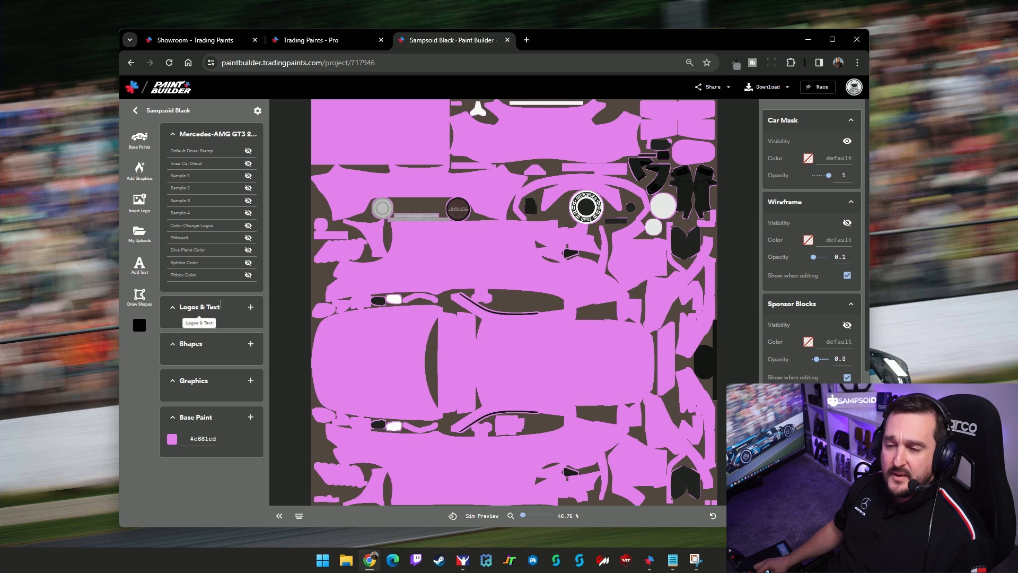
{"action": "left_click", "coordinate": [138, 140]}
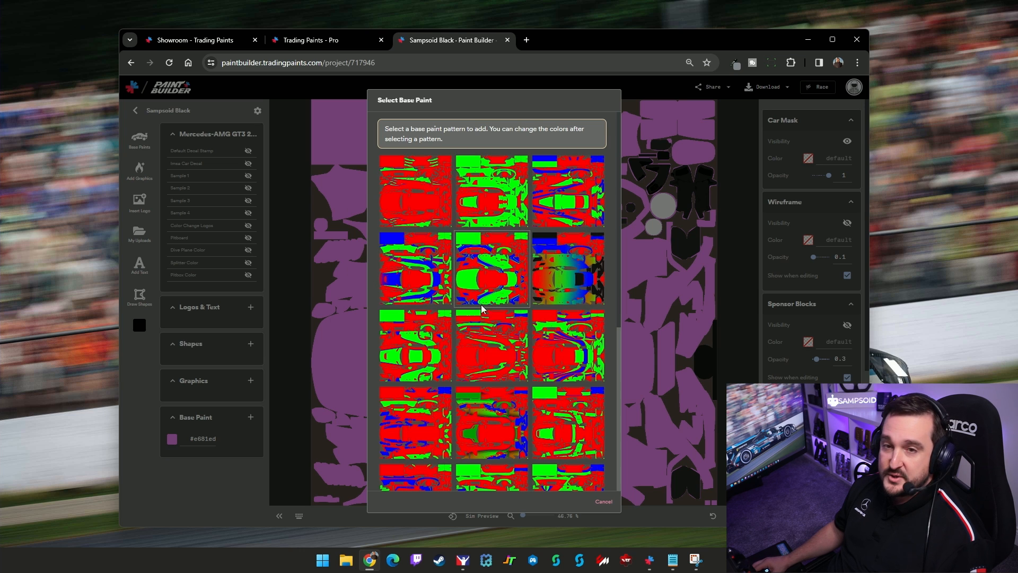
{"action": "scroll", "coordinate": [494, 344], "scroll_direction": "down", "scroll_amount": 10}
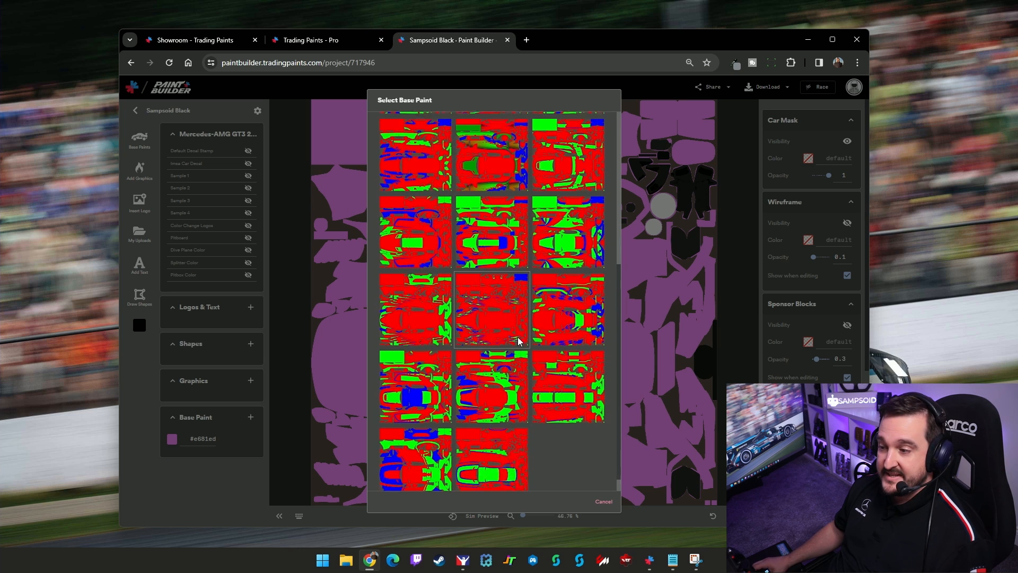
{"action": "scroll", "coordinate": [477, 350], "scroll_direction": "up", "scroll_amount": 8}
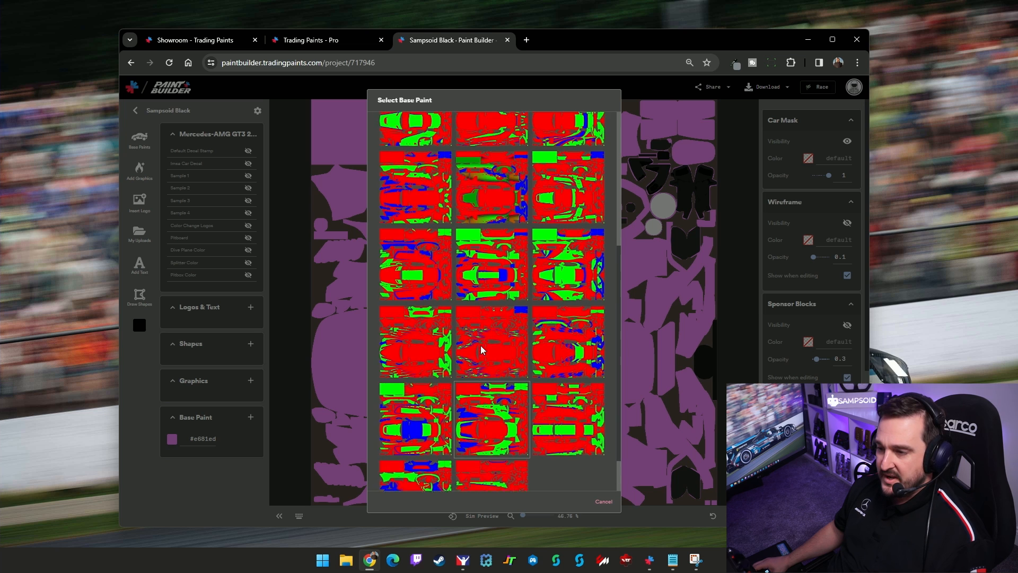
{"action": "scroll", "coordinate": [530, 356], "scroll_direction": "down", "scroll_amount": 8}
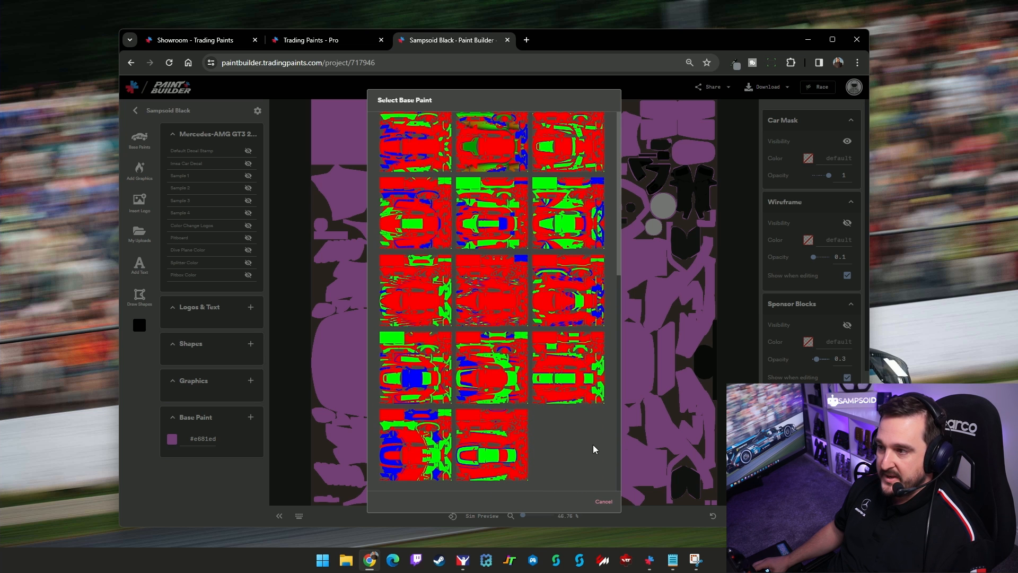
{"action": "left_click", "coordinate": [409, 213]}
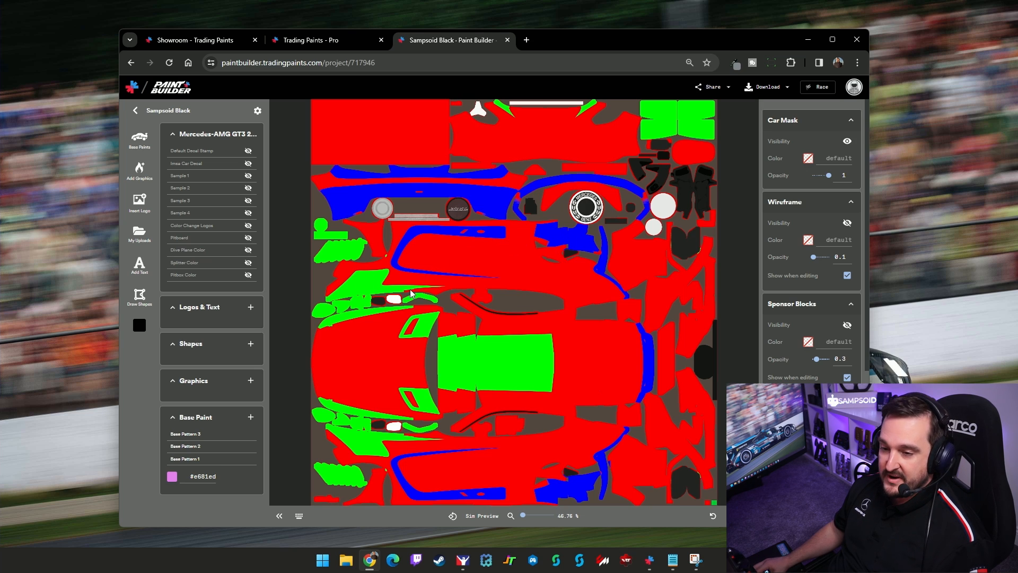
Toggle the visibility of Base Pattern 3 to check which areas of the car it covers
{"action": "left_click", "coordinate": [197, 436]}
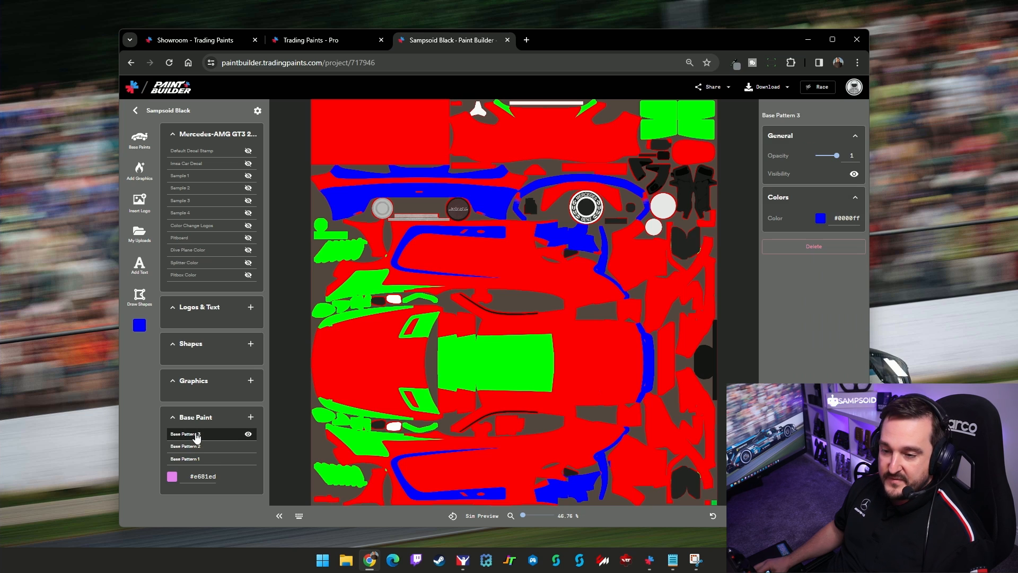
{"action": "left_click", "coordinate": [248, 435]}
{"action": "left_click", "coordinate": [248, 435]}
{"action": "left_click", "coordinate": [248, 434]}
{"action": "left_click", "coordinate": [248, 434]}
{"action": "left_click", "coordinate": [248, 435]}
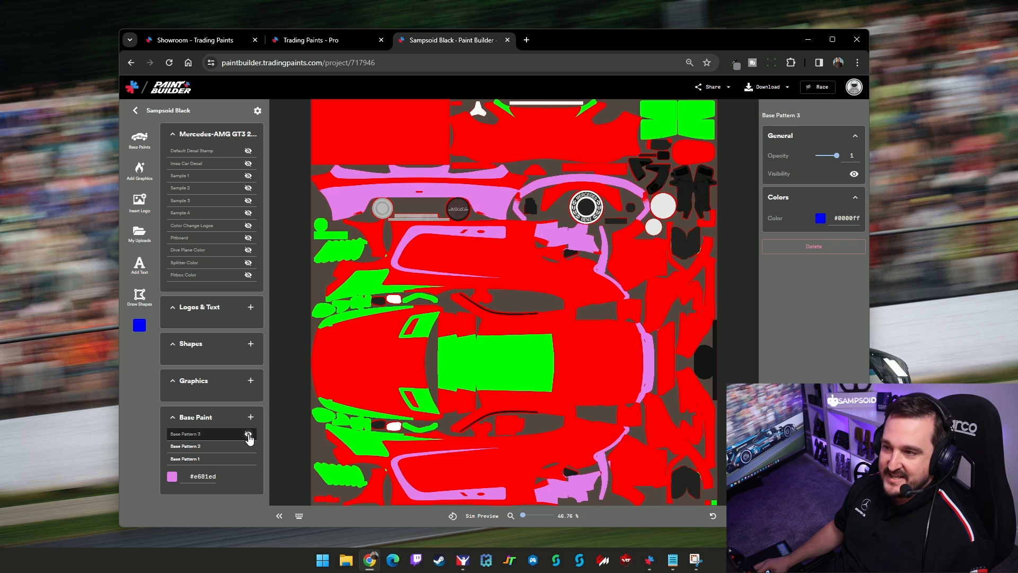
{"action": "left_click", "coordinate": [248, 434]}
{"action": "left_click", "coordinate": [248, 434]}
{"action": "left_click", "coordinate": [248, 434]}
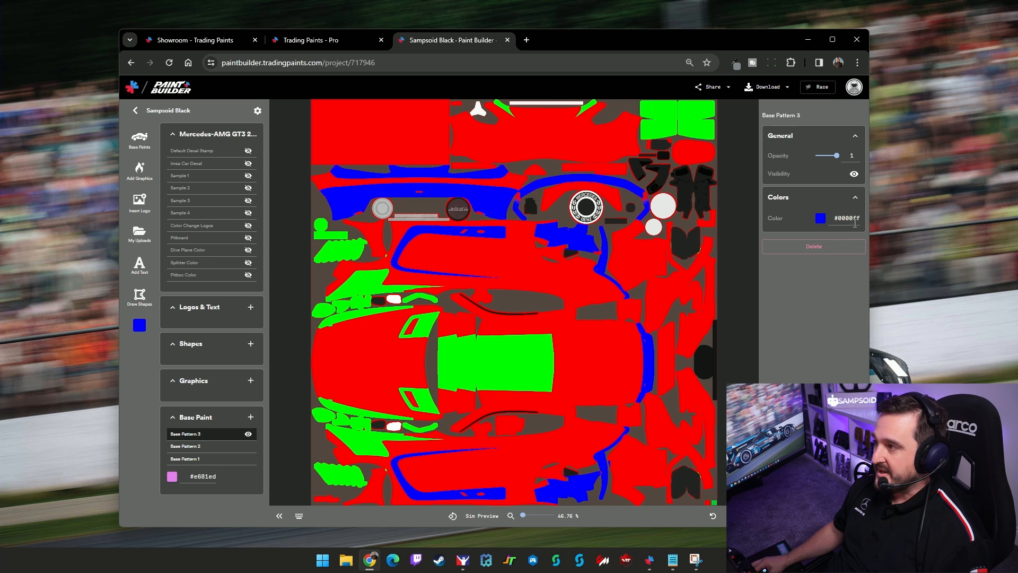
Set the colour of Base Pattern 3 to red (#ff0000)
{"action": "left_click", "coordinate": [821, 218]}
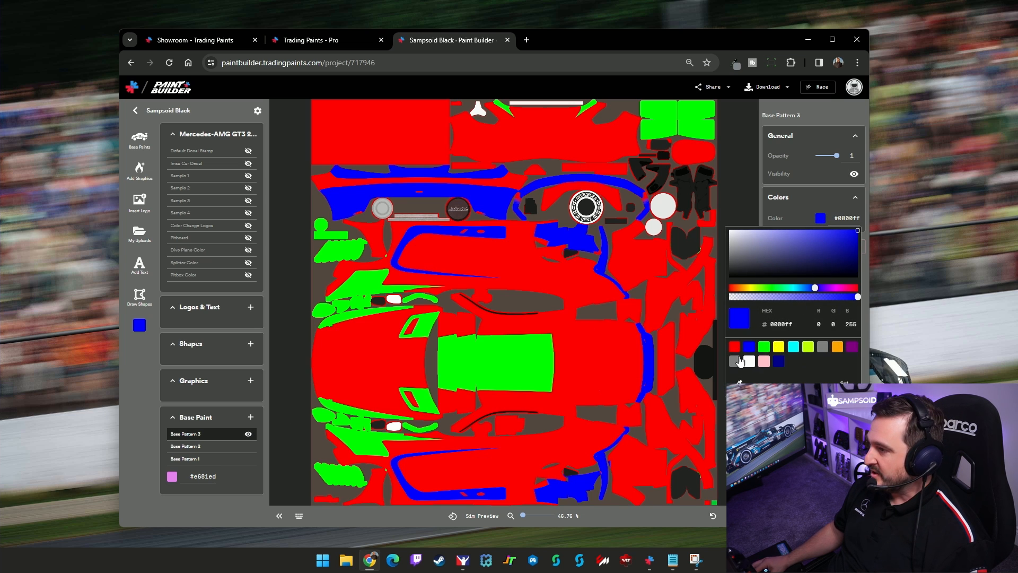
{"action": "left_click", "coordinate": [735, 348]}
{"action": "left_click", "coordinate": [829, 209]}
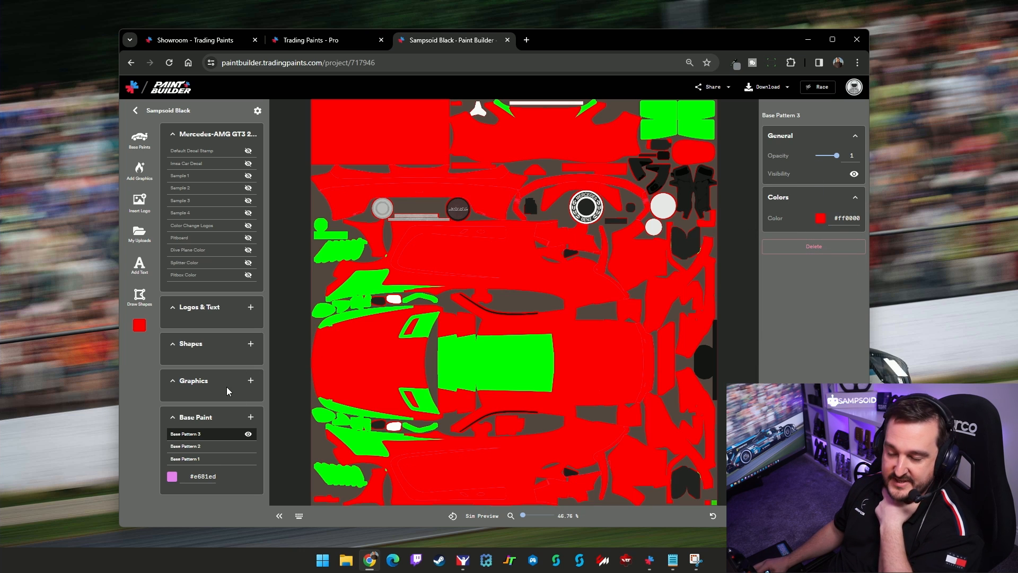
Check which areas Base Pattern 2 covers by toggling its visibility and set its colour to black (#000000)
{"action": "left_click", "coordinate": [209, 446]}
{"action": "left_click", "coordinate": [248, 448]}
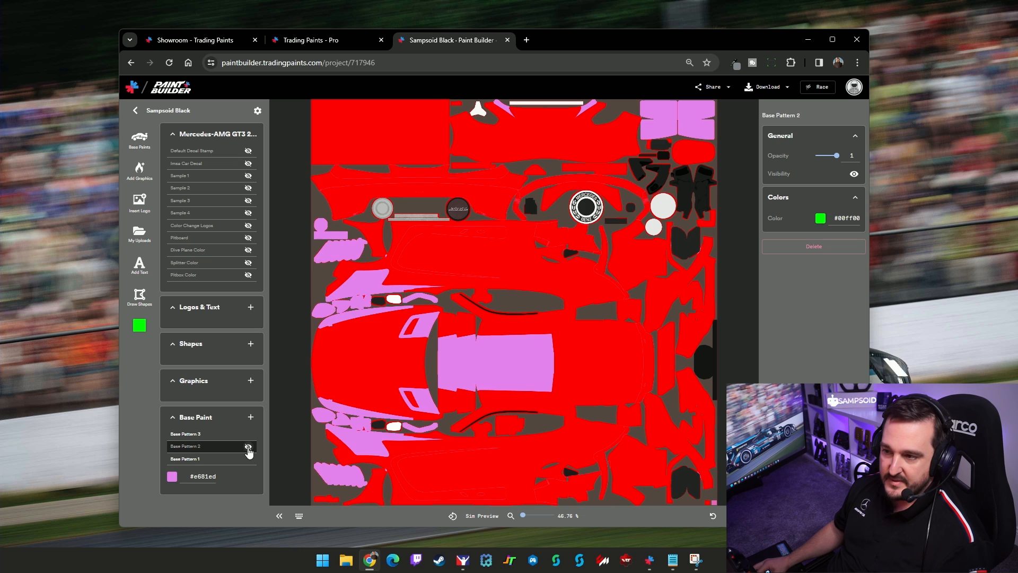
{"action": "left_click", "coordinate": [248, 448]}
{"action": "left_click", "coordinate": [248, 447]}
{"action": "left_click", "coordinate": [249, 448]}
{"action": "left_click", "coordinate": [248, 448]}
{"action": "left_click", "coordinate": [821, 219]}
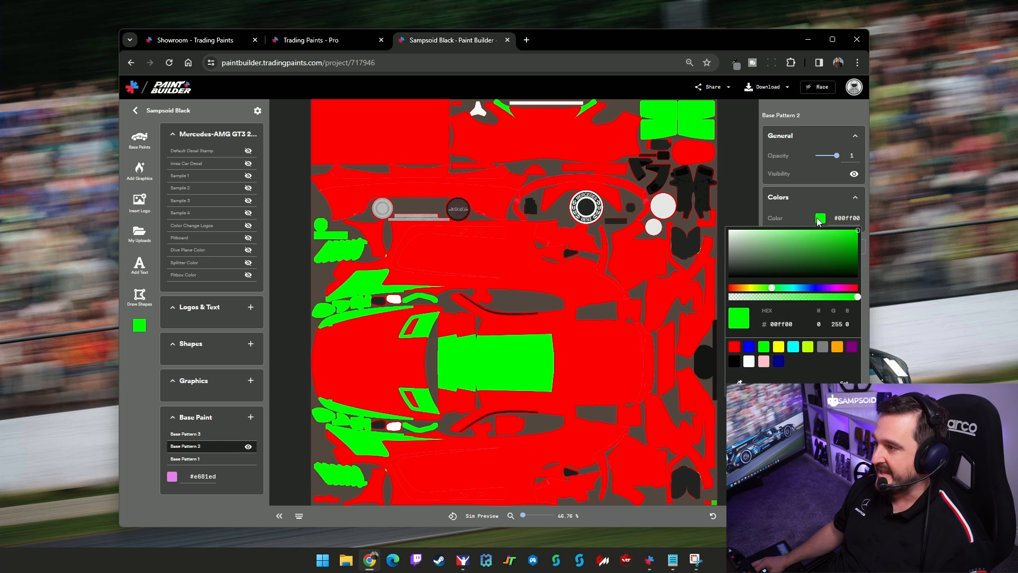
{"action": "left_click", "coordinate": [735, 361]}
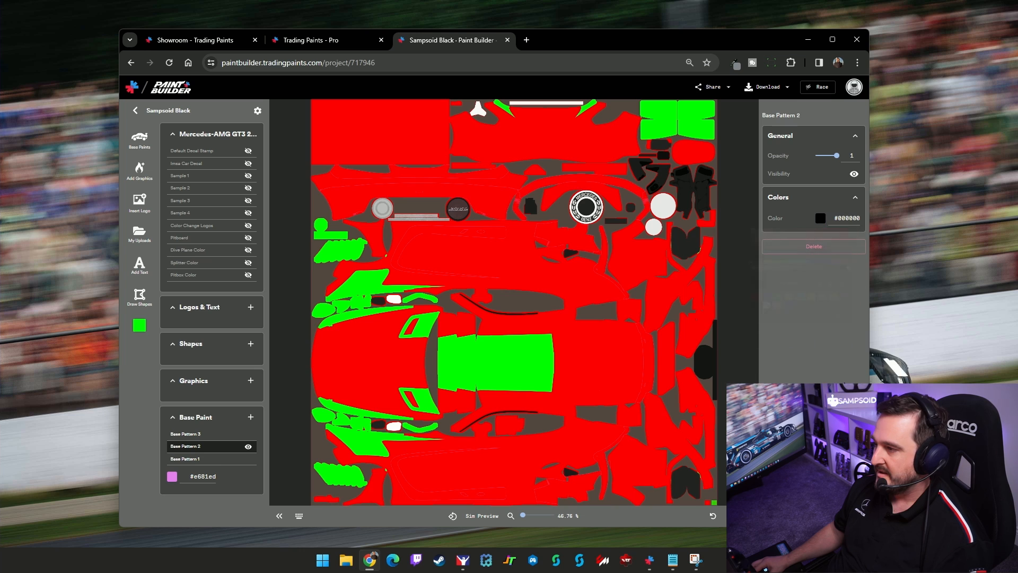
Check the coverage of Base Pattern 1 by toggling its visibility and change its colour to black (#000000)
{"action": "left_click", "coordinate": [196, 459]}
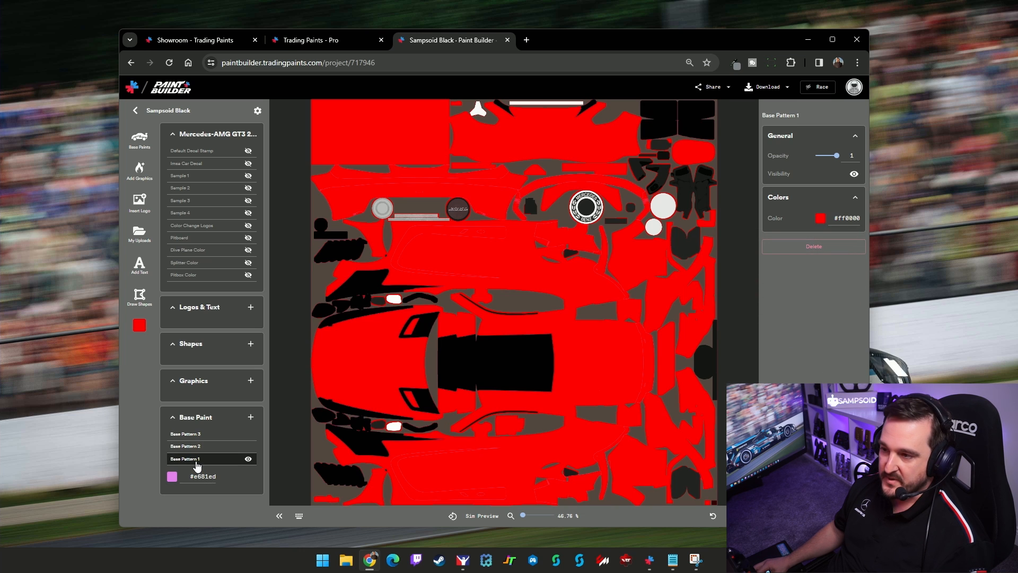
{"action": "left_click", "coordinate": [248, 459]}
{"action": "left_click", "coordinate": [248, 459]}
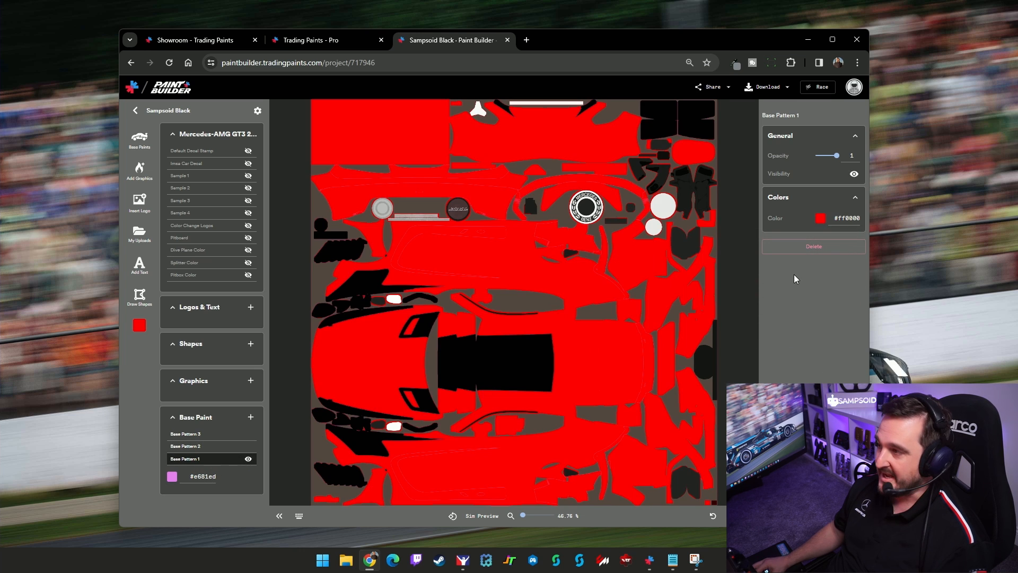
{"action": "left_click", "coordinate": [821, 225]}
{"action": "left_click", "coordinate": [734, 361]}
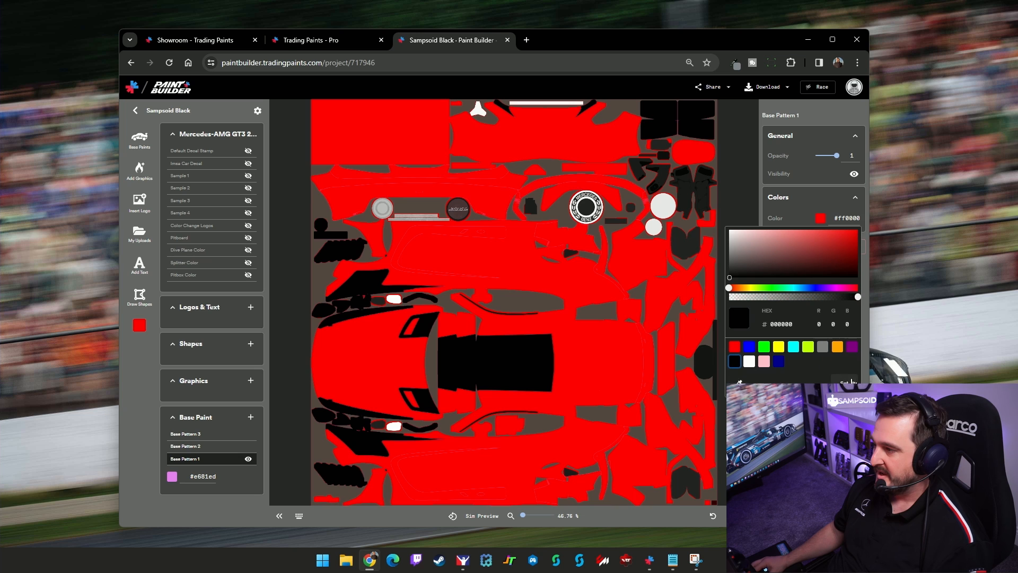
{"action": "left_click", "coordinate": [844, 381]}
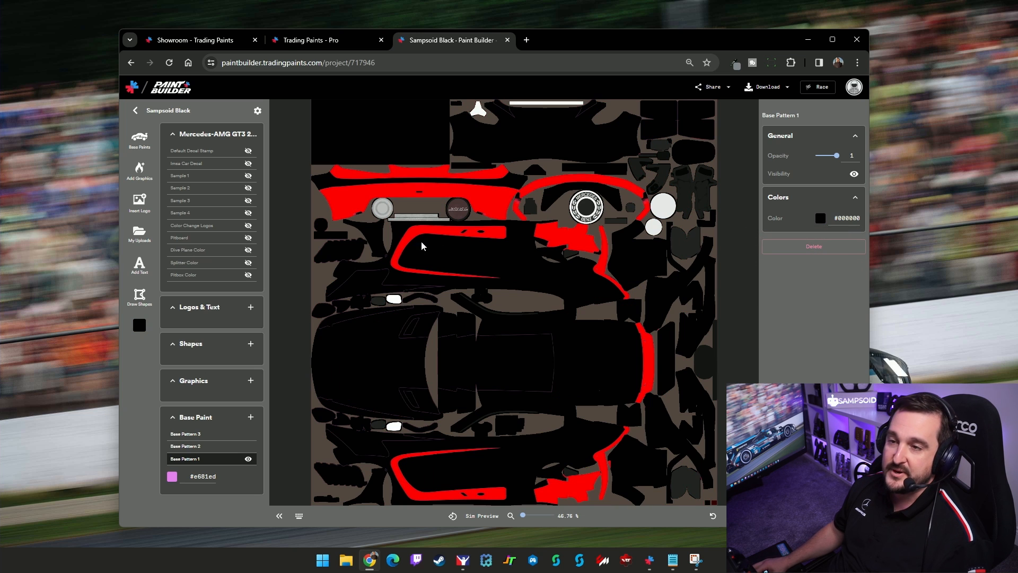
Enable Show Spec TGA/Finish in the project settings
{"action": "left_click", "coordinate": [258, 110]}
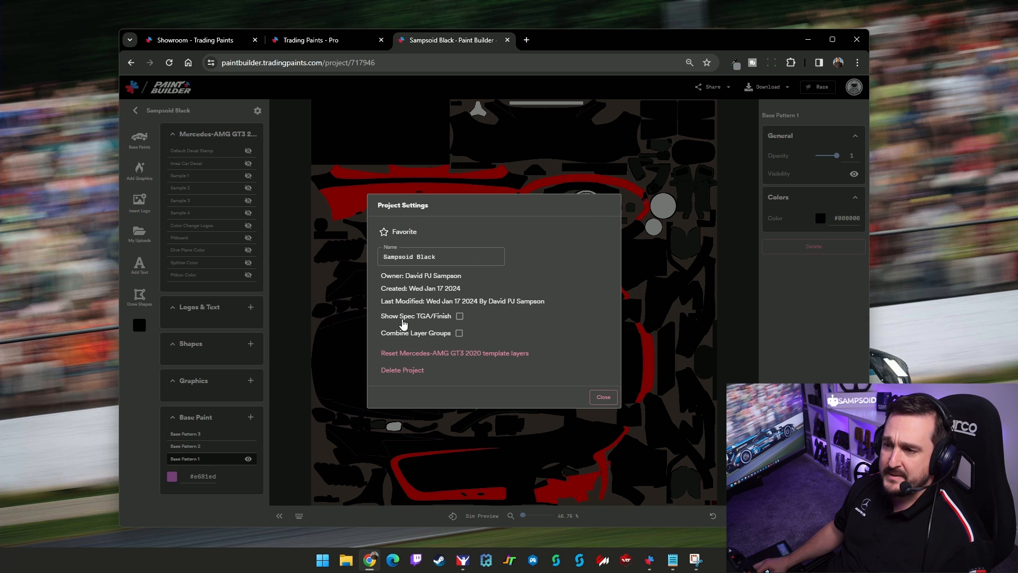
{"action": "left_click", "coordinate": [459, 317]}
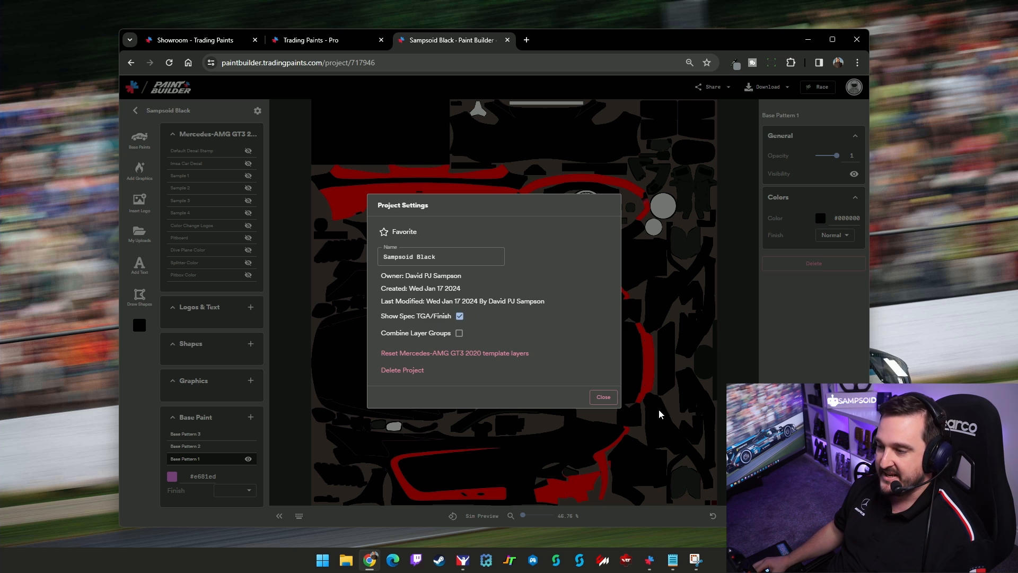
{"action": "left_click", "coordinate": [604, 397]}
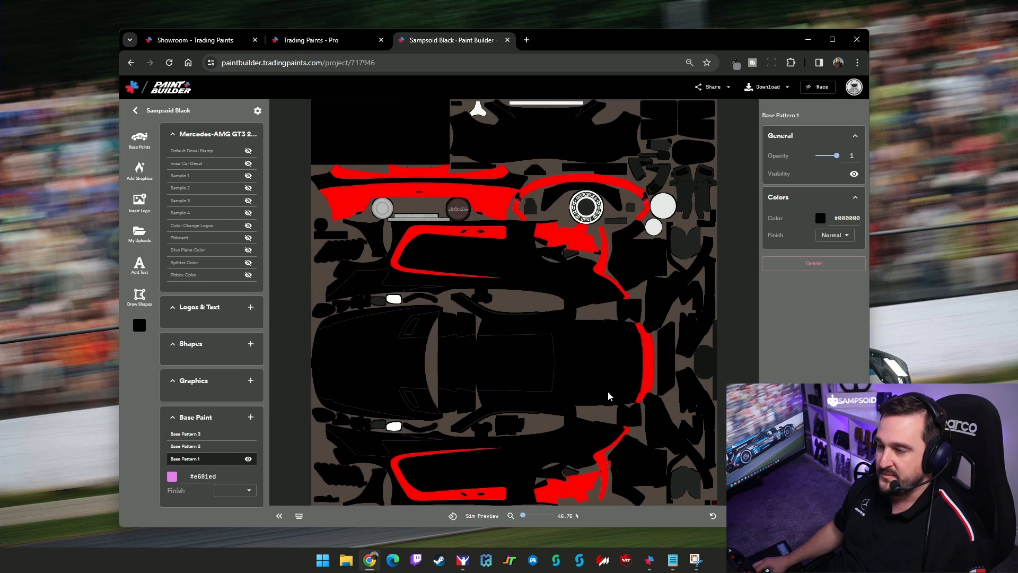
Toggle Base Pattern 2 to recheck its areas and set its finish to Semi-Metallic
{"action": "left_click", "coordinate": [232, 449]}
{"action": "left_click", "coordinate": [248, 447]}
{"action": "left_click", "coordinate": [247, 447]}
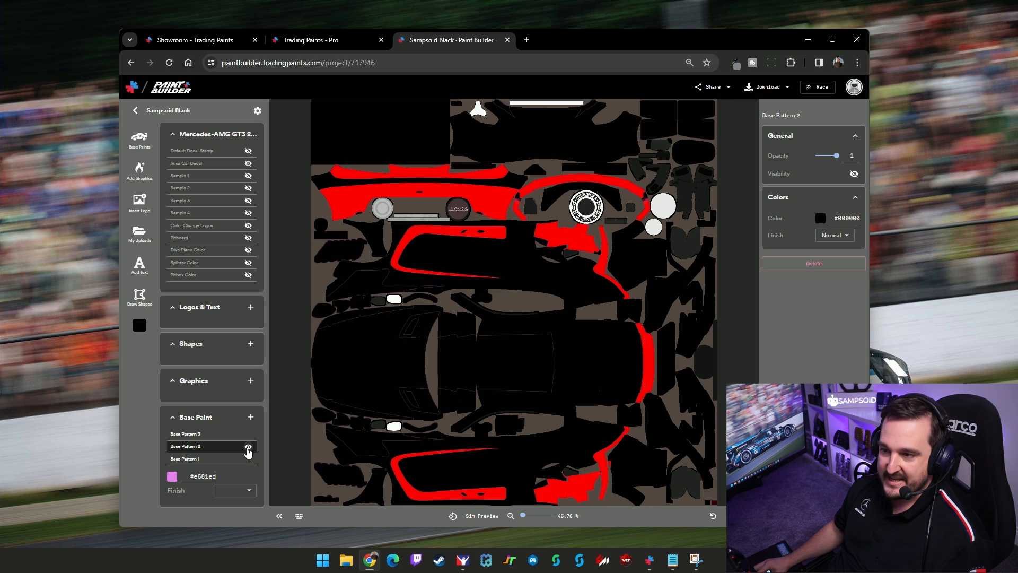
{"action": "left_click", "coordinate": [248, 447]}
{"action": "left_click", "coordinate": [248, 448]}
{"action": "left_click", "coordinate": [248, 448]}
{"action": "left_click", "coordinate": [248, 448]}
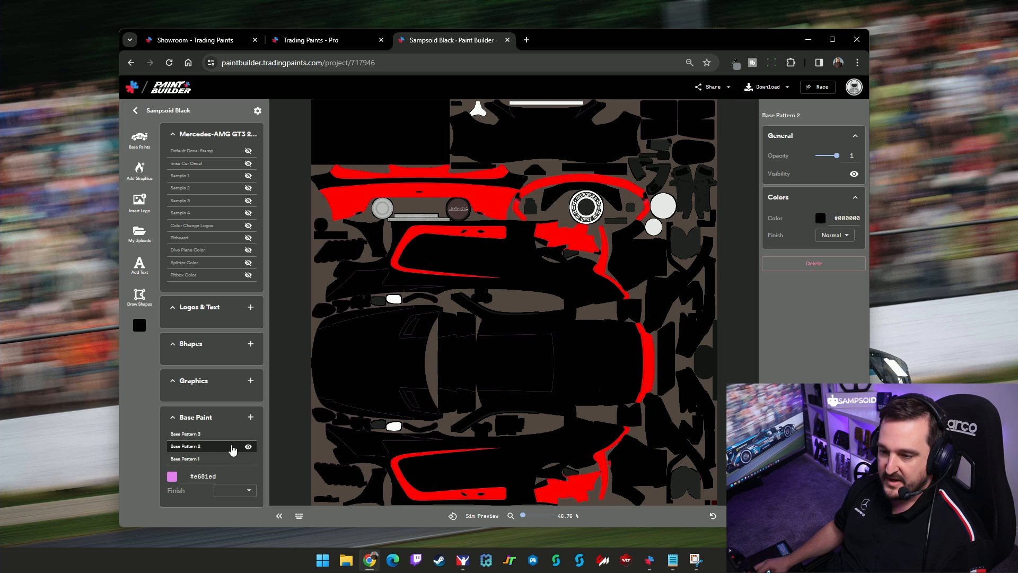
{"action": "left_click", "coordinate": [838, 237]}
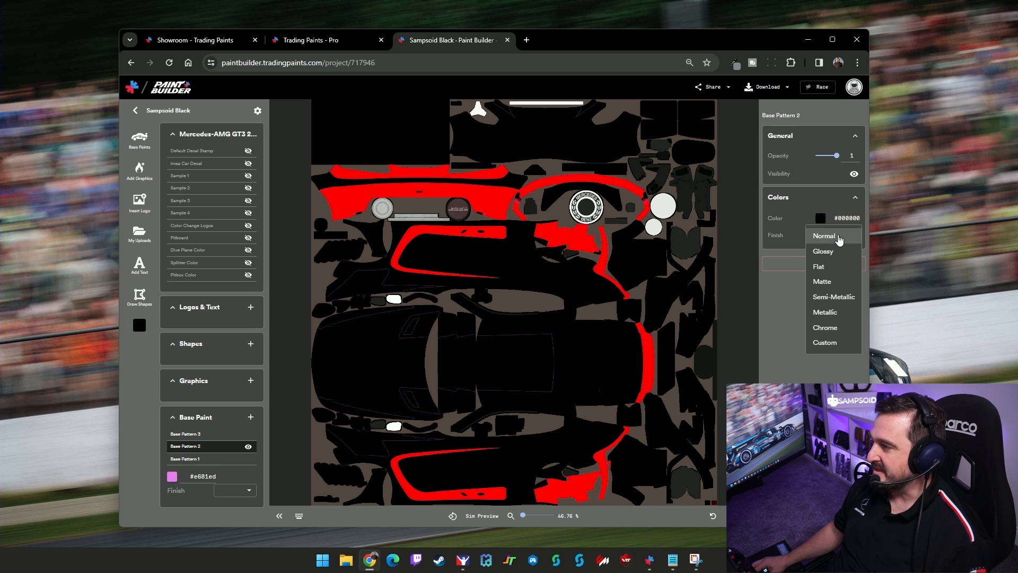
{"action": "left_click", "coordinate": [833, 298]}
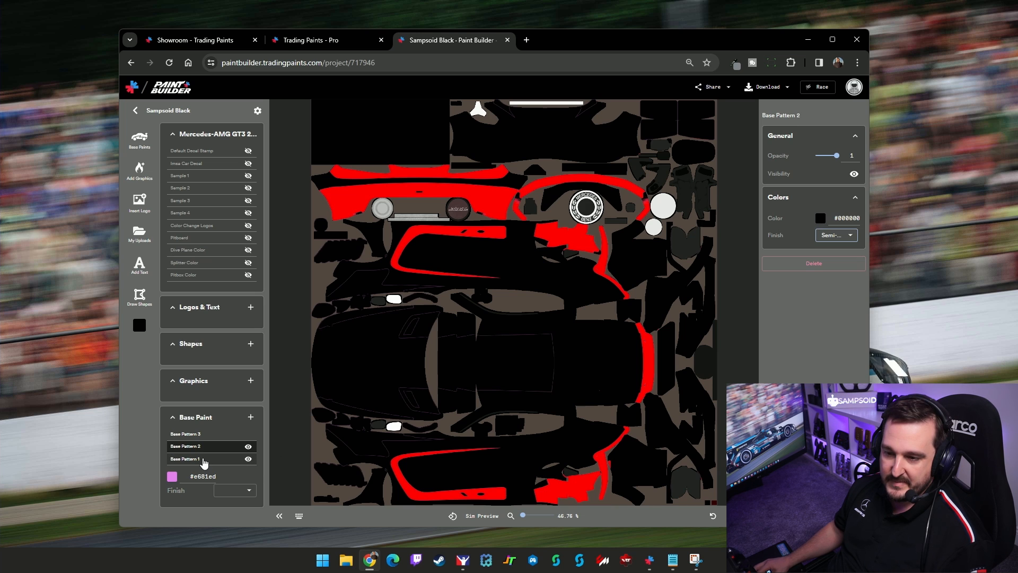
Set the finish of Base Pattern 1 to Matte
{"action": "left_click", "coordinate": [205, 460]}
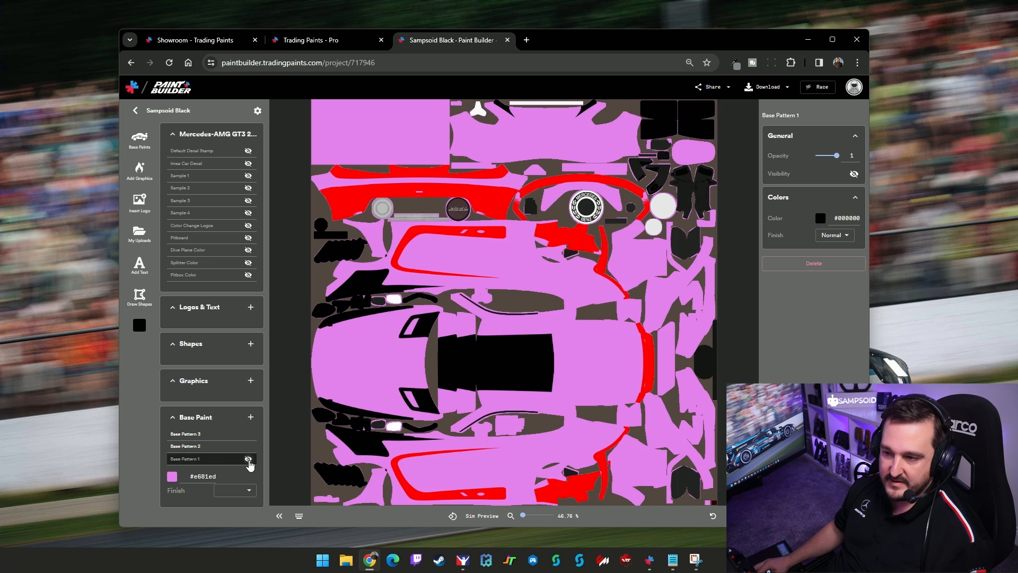
{"action": "left_click", "coordinate": [835, 236]}
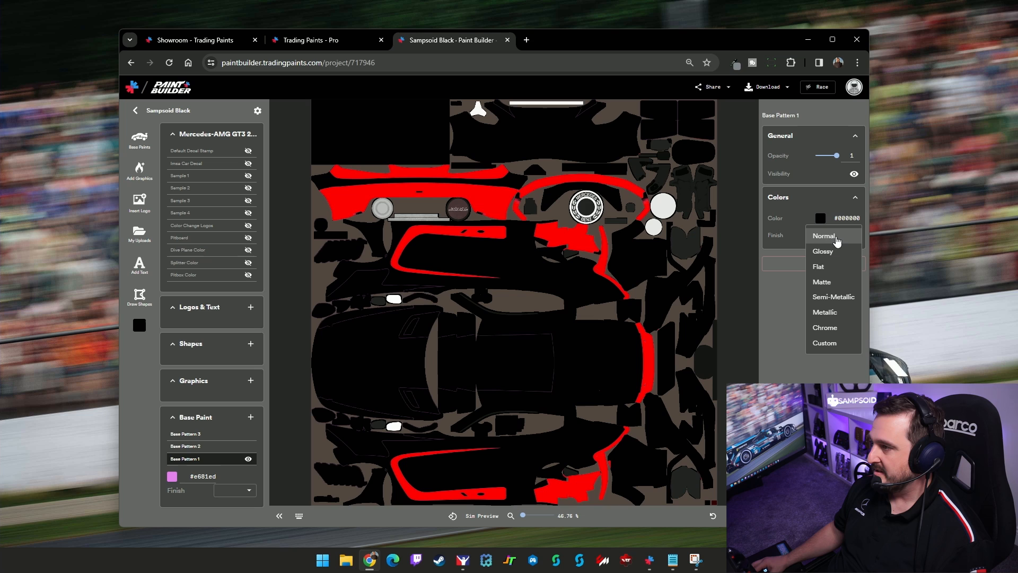
{"action": "left_click", "coordinate": [826, 282]}
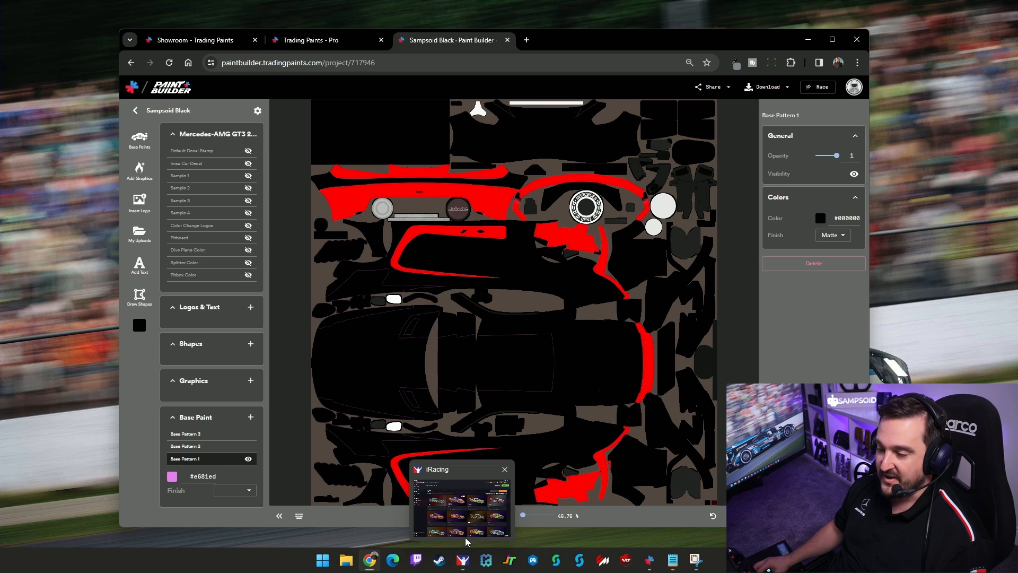
Switch to iRacing, search the owned cars for "merc" and open the 3D car model of the Mercedes-AMG GT3 2020
{"action": "left_click", "coordinate": [463, 563]}
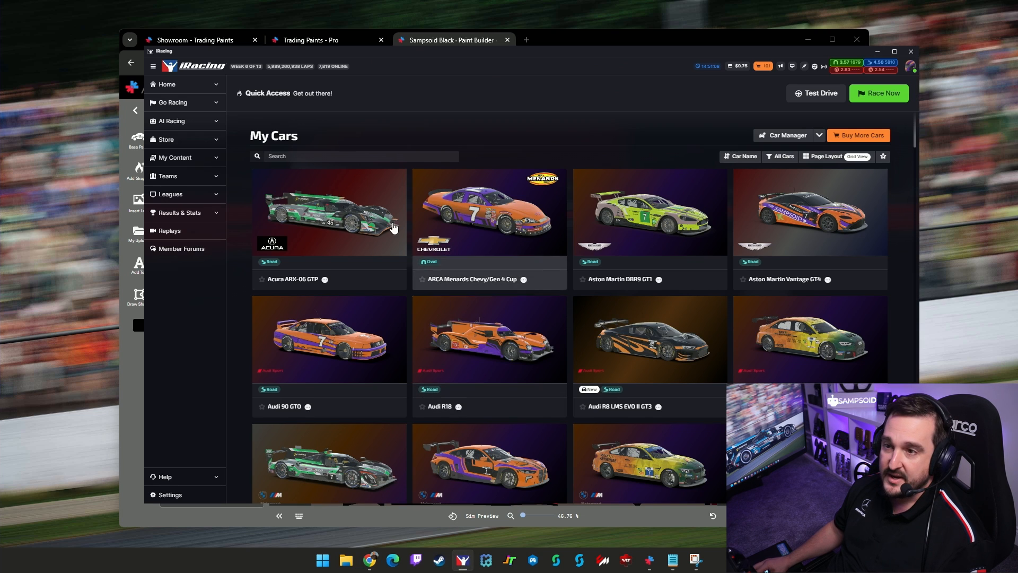
{"action": "left_click", "coordinate": [177, 86]}
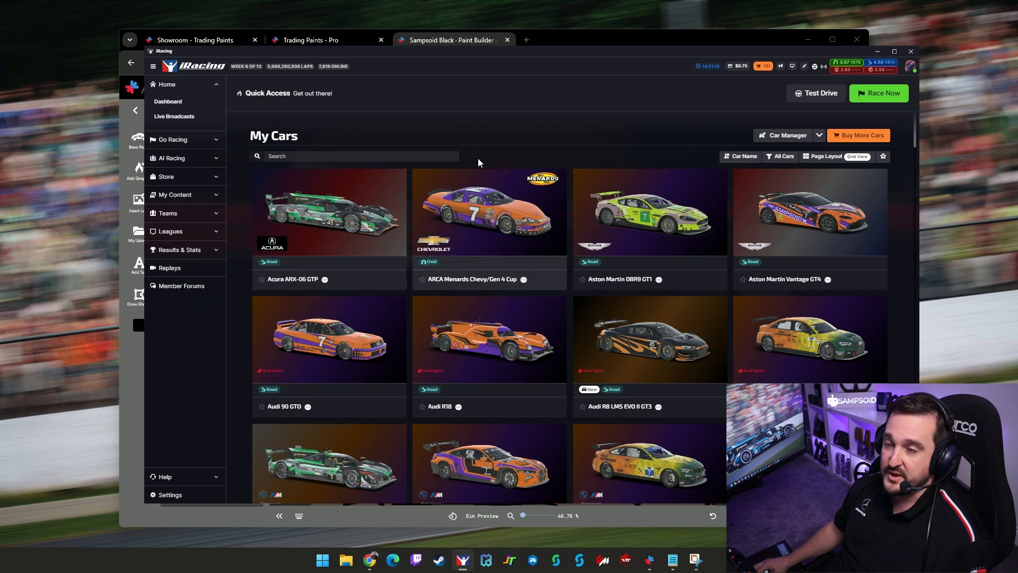
{"action": "left_click", "coordinate": [175, 195]}
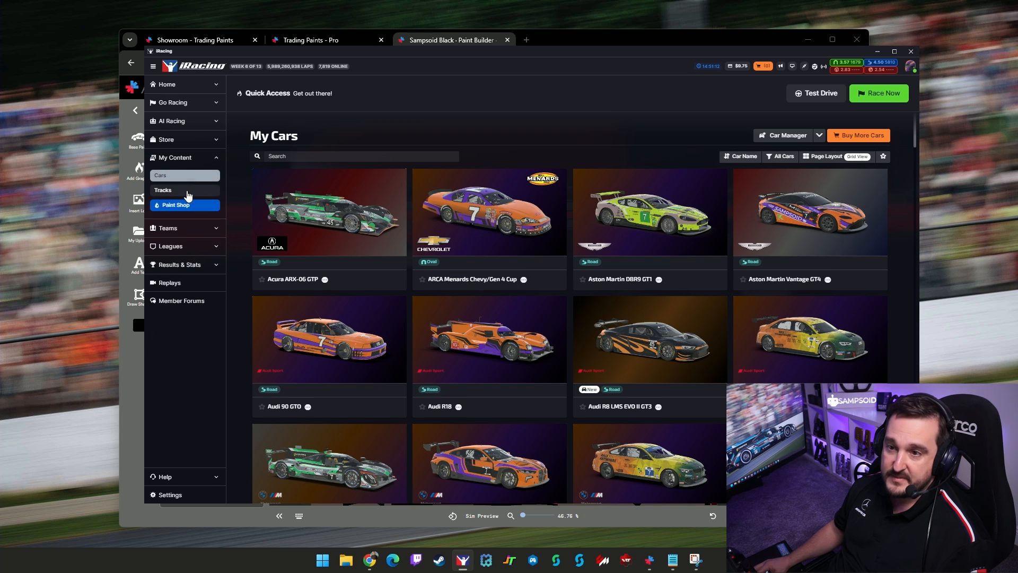
{"action": "left_click", "coordinate": [379, 156]}
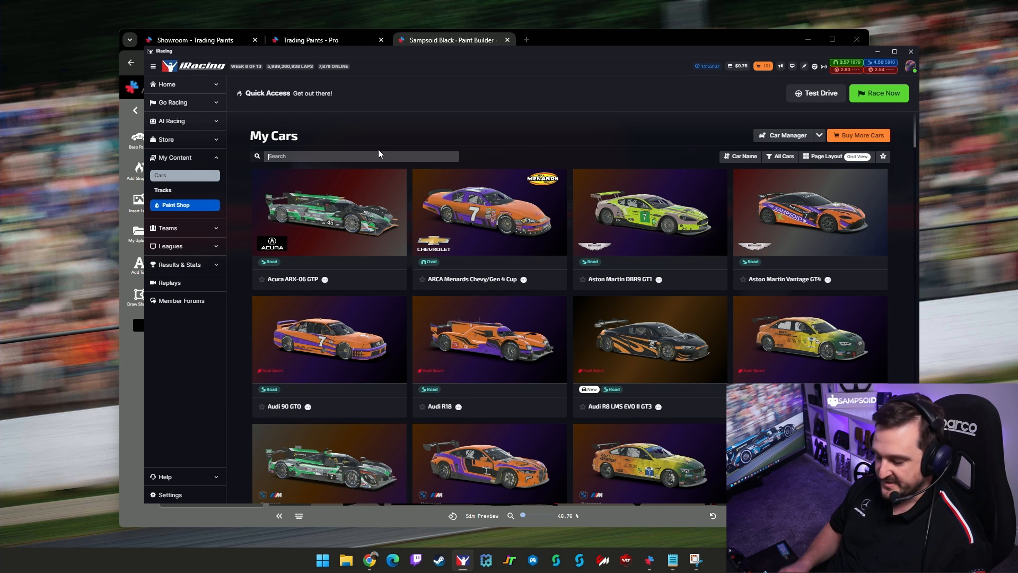
{"action": "type", "text": "merc"}
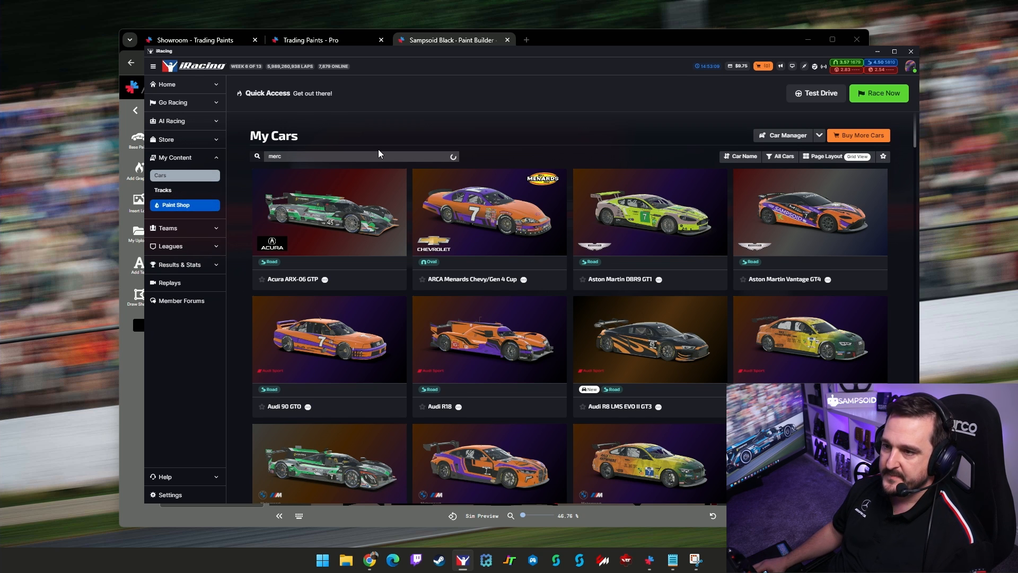
{"action": "left_click", "coordinate": [334, 226]}
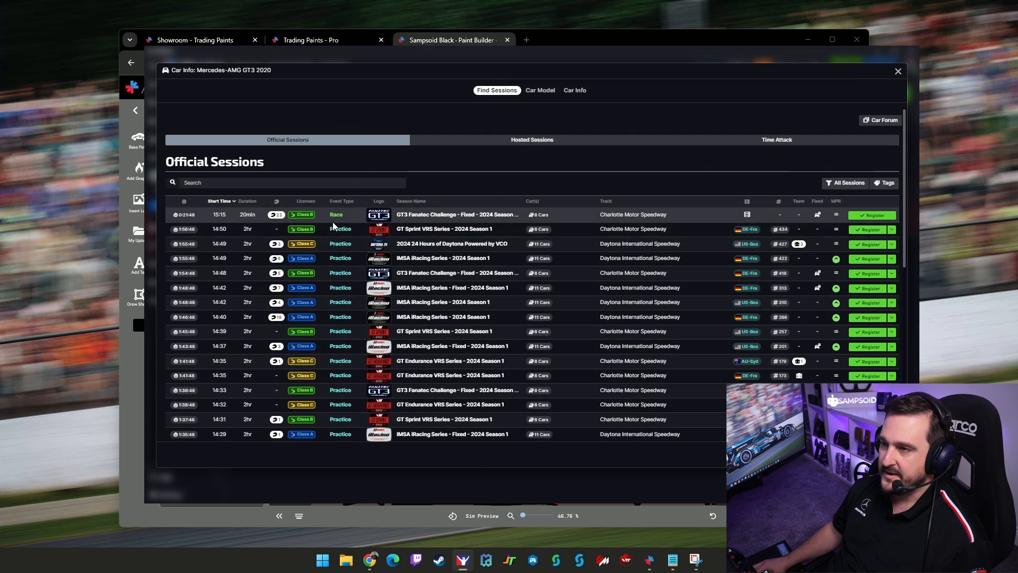
{"action": "left_click", "coordinate": [541, 90]}
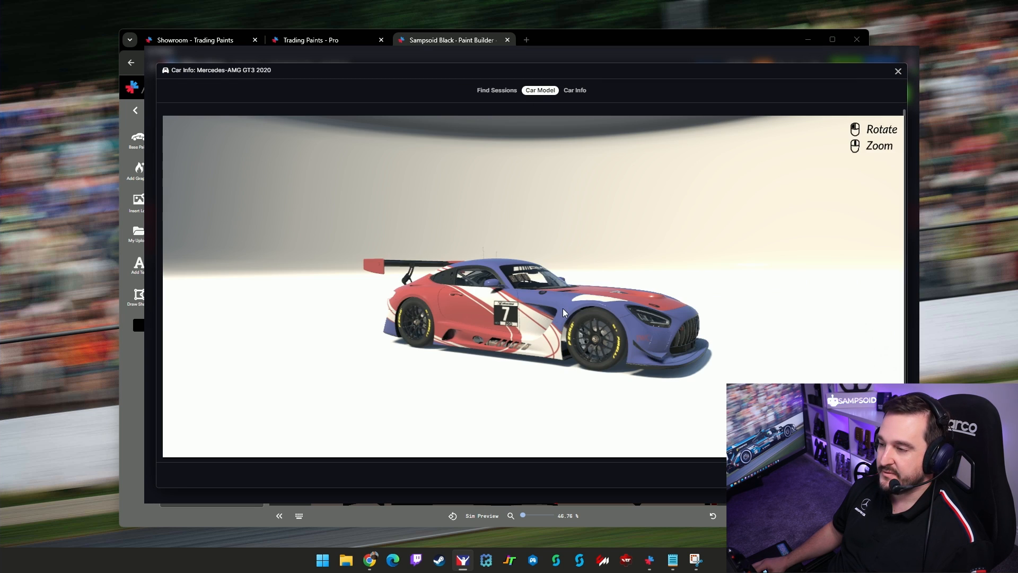
Maximize the browser window and resize the iRacing car viewer to sit over the Paint Builder canvas
{"action": "left_click_drag", "start_coordinate": [564, 313], "coordinate": [477, 313]}
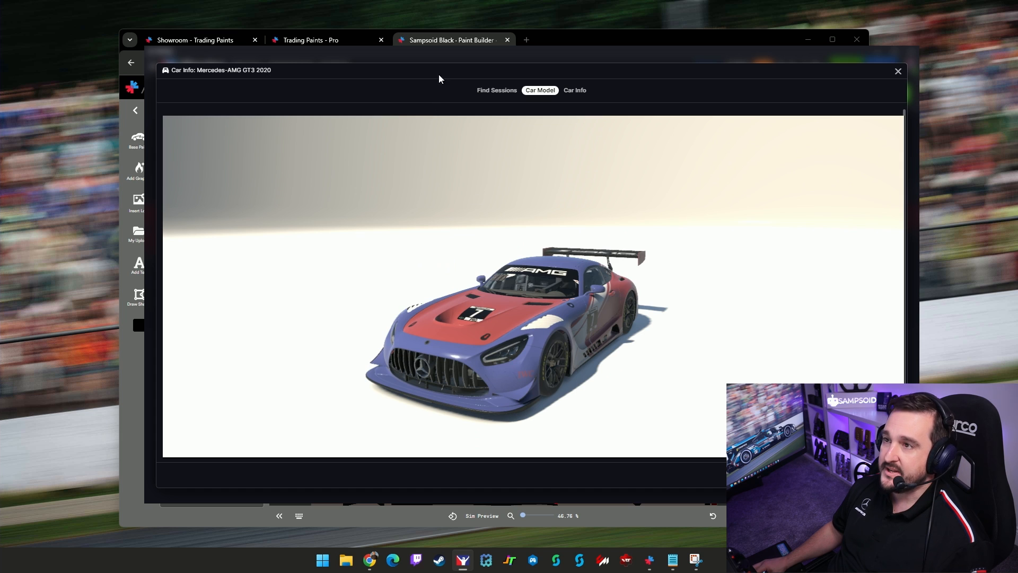
{"action": "double_click", "coordinate": [562, 41]}
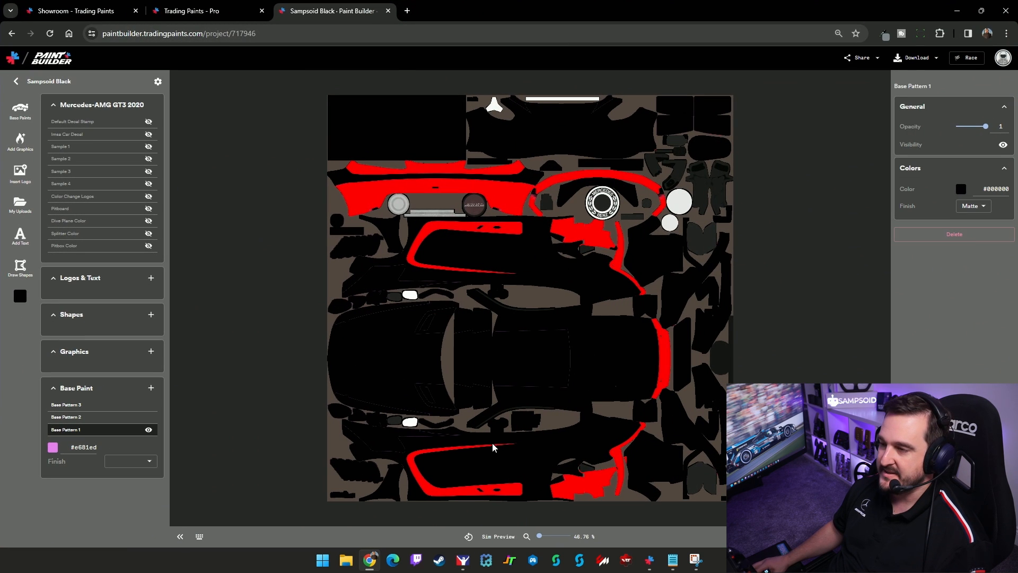
{"action": "key", "text": "alt+Tab"}
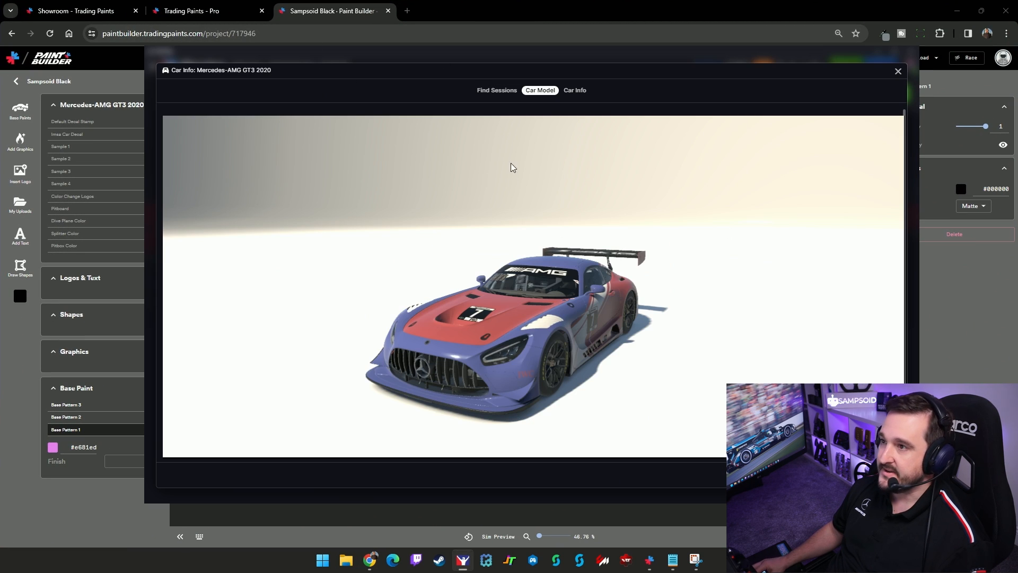
{"action": "left_click_drag", "start_coordinate": [919, 503], "coordinate": [892, 526]}
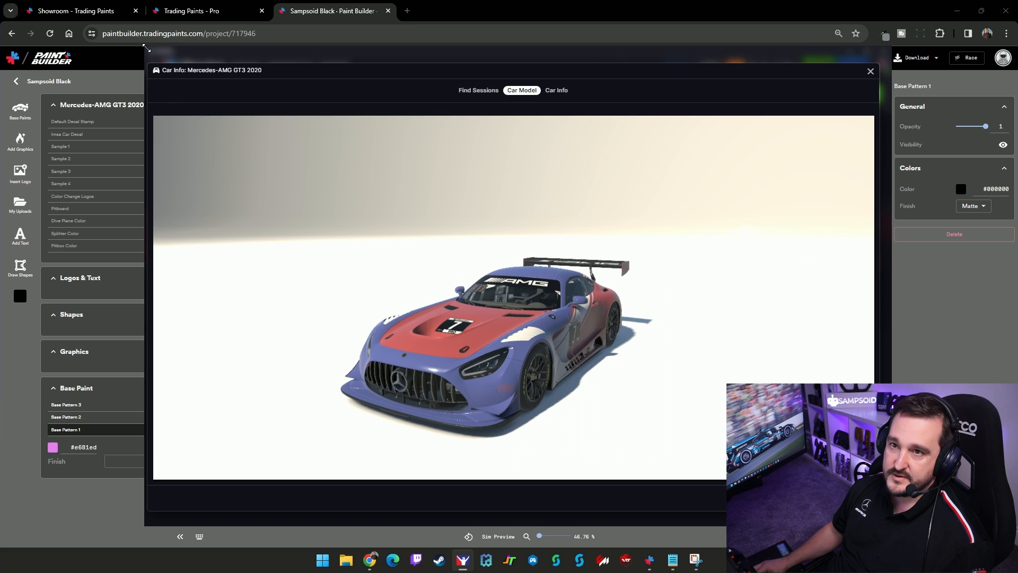
{"action": "left_click_drag", "start_coordinate": [146, 48], "coordinate": [170, 70]}
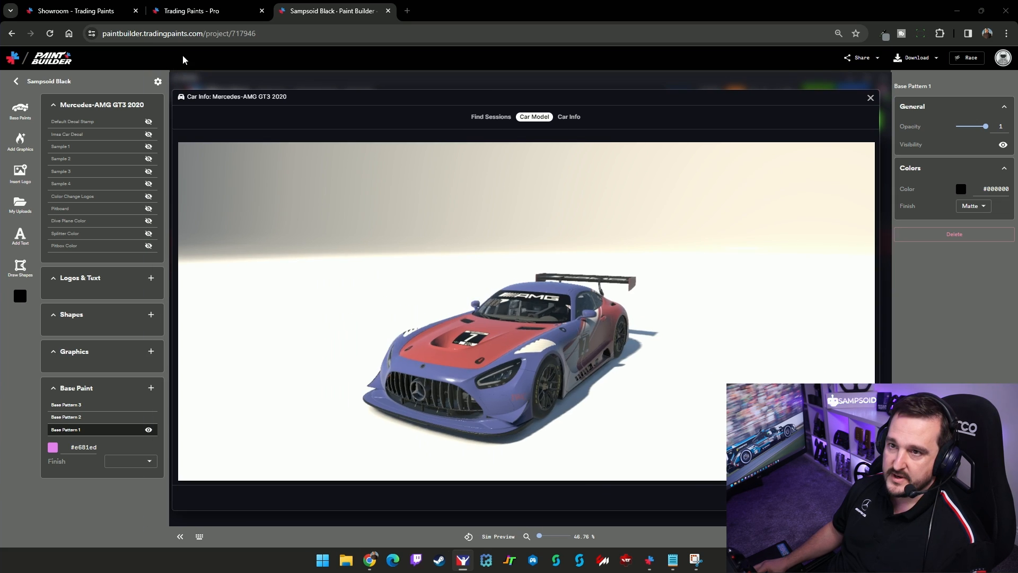
Switch back to Paint Builder, open Sim Preview and bring up the Trading Paints downloader to check its status
{"action": "left_click", "coordinate": [186, 60]}
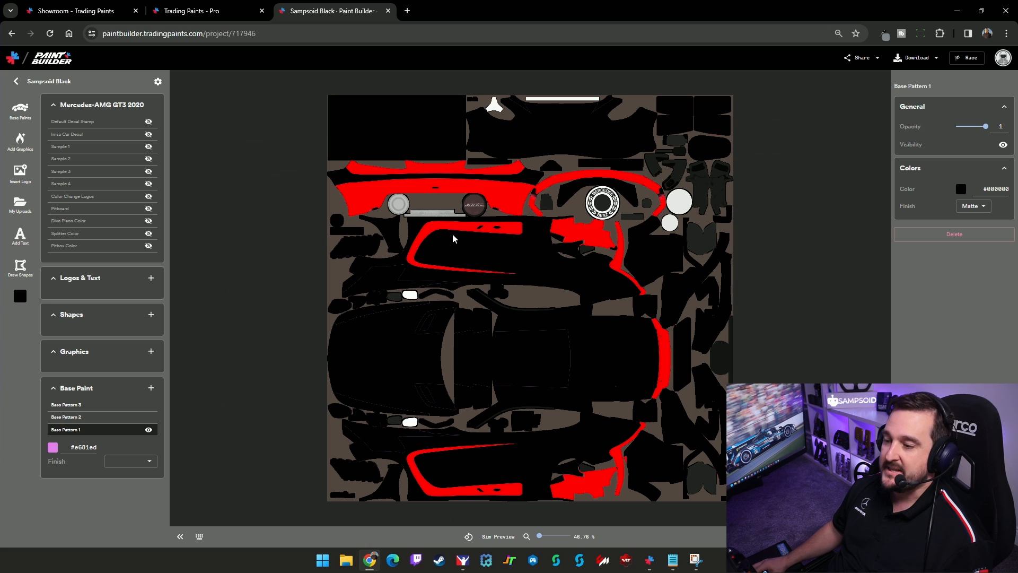
{"action": "left_click", "coordinate": [494, 537]}
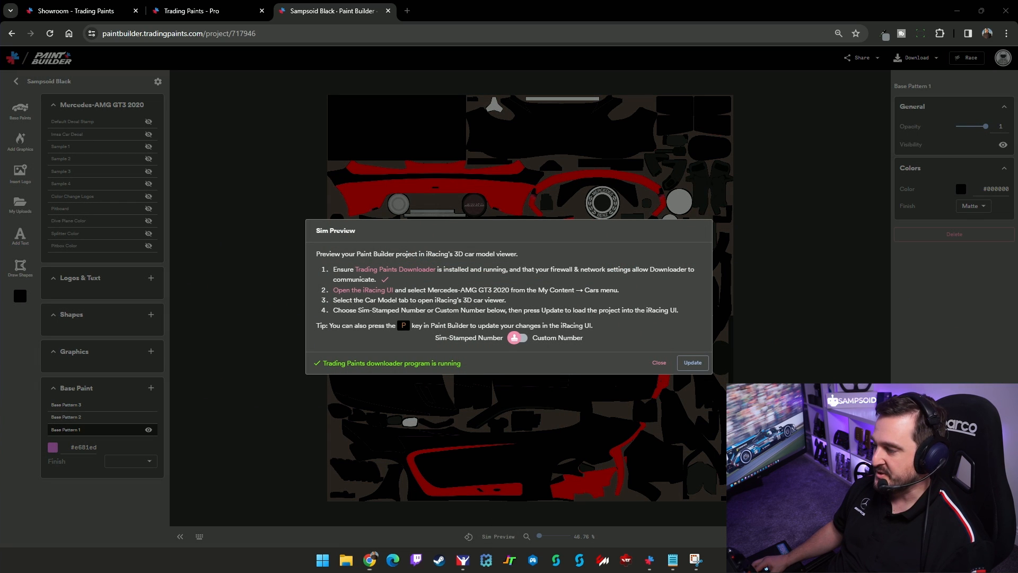
{"action": "left_click", "coordinate": [650, 561]}
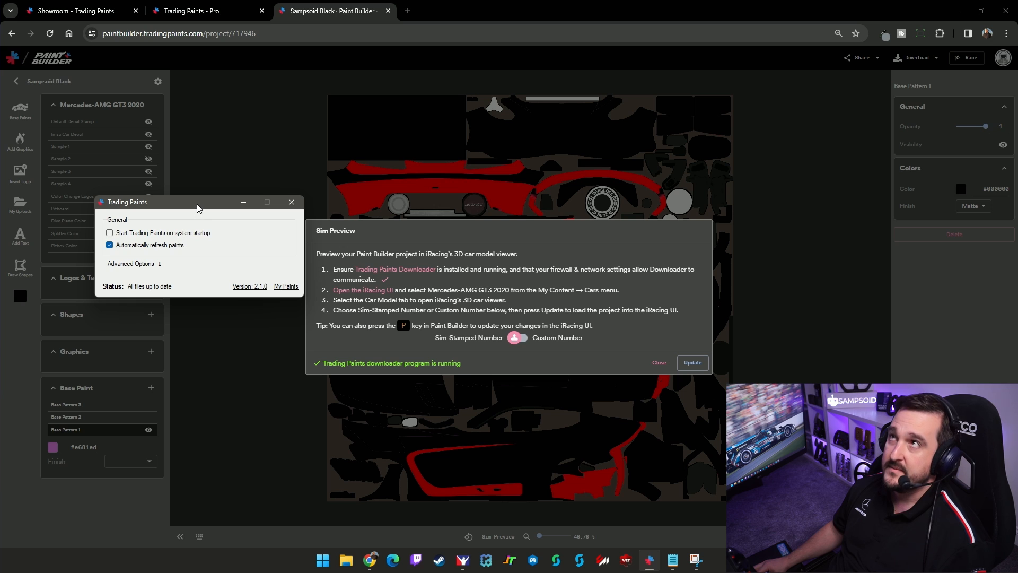
{"action": "left_click_drag", "start_coordinate": [197, 208], "coordinate": [199, 230]}
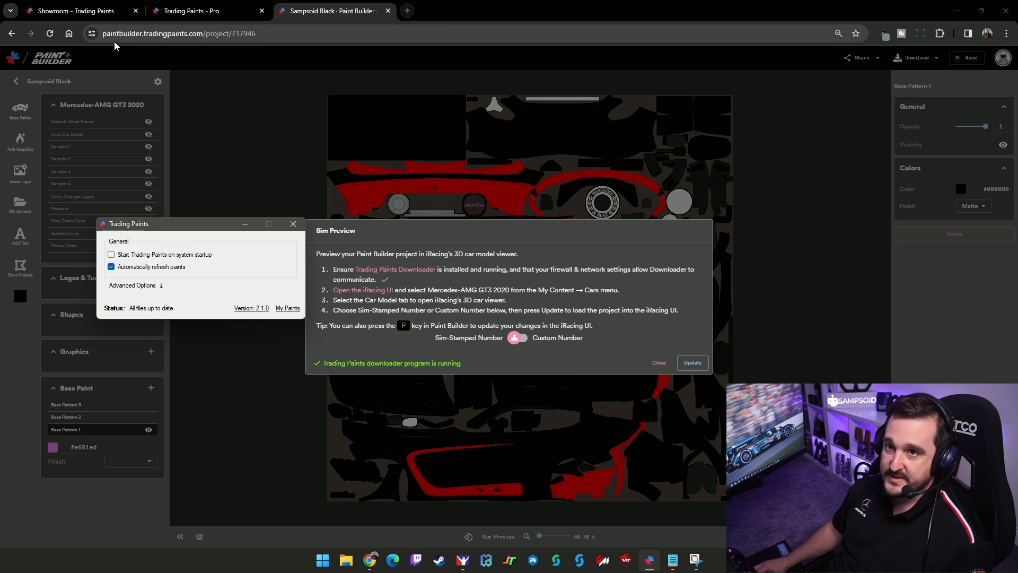
Put the Trading Paints downloader away, return to the Sampsoid Black project and update Sim Preview with the Sim-Stamped Number
{"action": "left_click", "coordinate": [70, 14]}
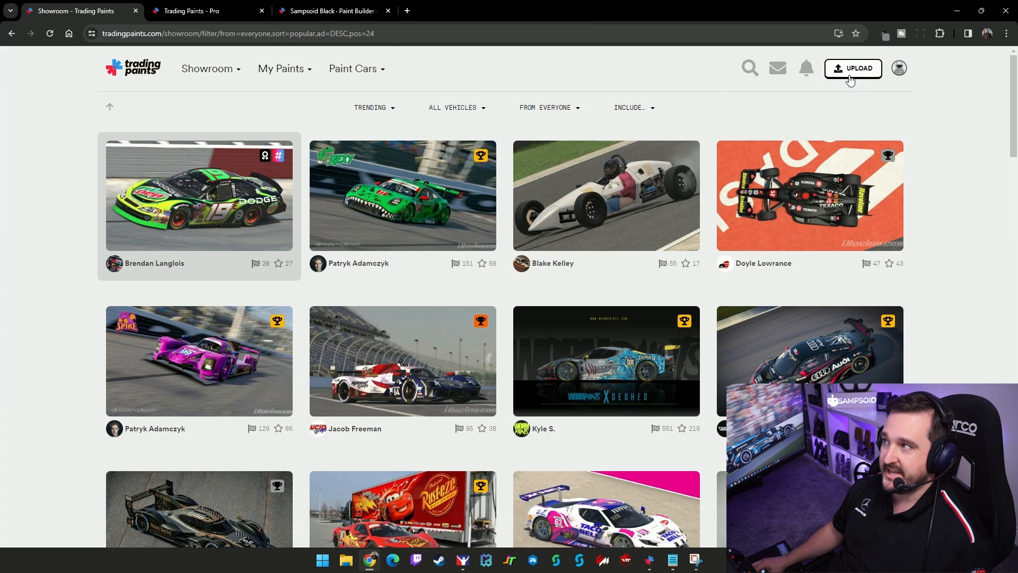
{"action": "key", "text": "alt+Tab"}
{"action": "left_click", "coordinate": [247, 229]}
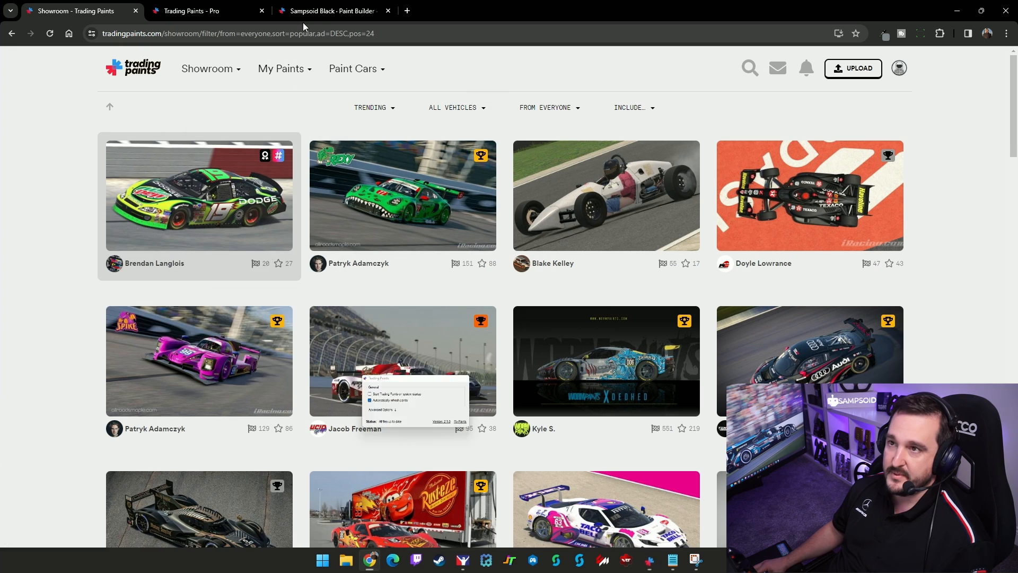
{"action": "left_click", "coordinate": [329, 11]}
{"action": "left_click", "coordinate": [692, 364]}
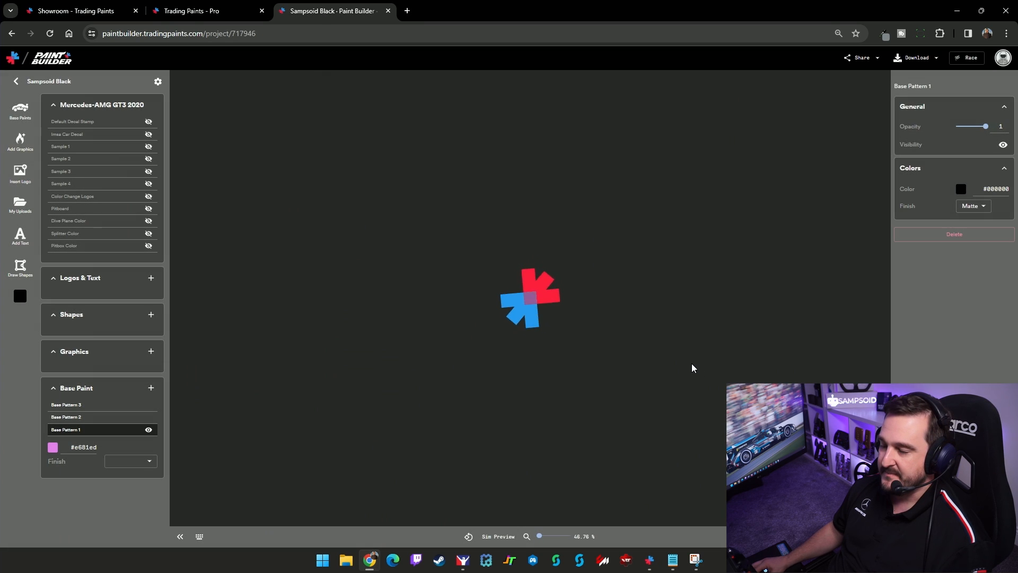
Switch to iRacing and examine the livery on the 3D car from above, the sides and the rear
{"action": "left_click", "coordinate": [464, 558]}
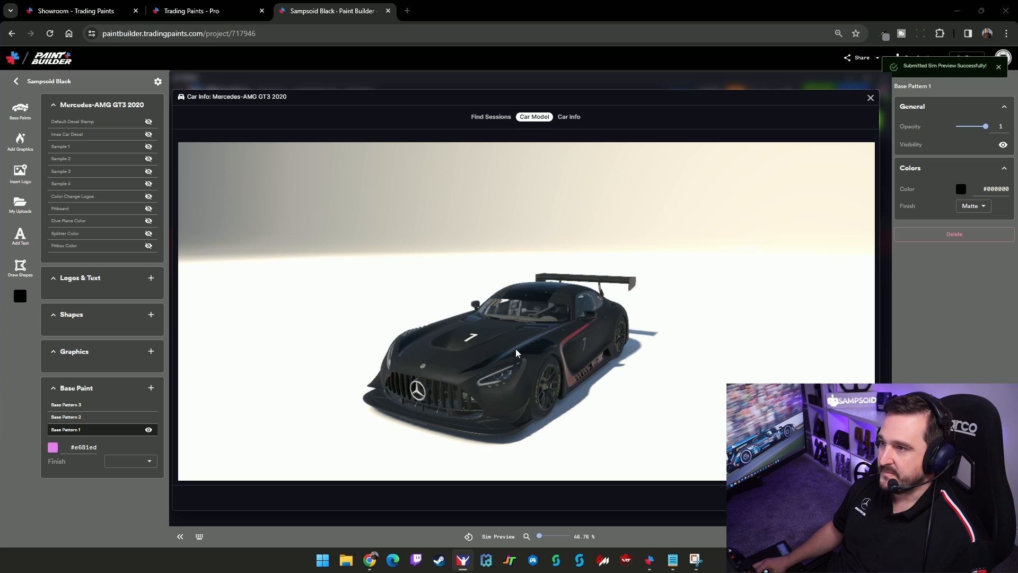
{"action": "mouse_move", "coordinate": [515, 349]}
{"action": "left_mouse_down"}
{"action": "mouse_move", "coordinate": [617, 361]}
{"action": "mouse_move", "coordinate": [622, 336]}
{"action": "mouse_move", "coordinate": [590, 362]}
{"action": "mouse_move", "coordinate": [571, 403]}
{"action": "mouse_move", "coordinate": [542, 347]}
{"action": "mouse_move", "coordinate": [541, 406]}
{"action": "left_mouse_up"}
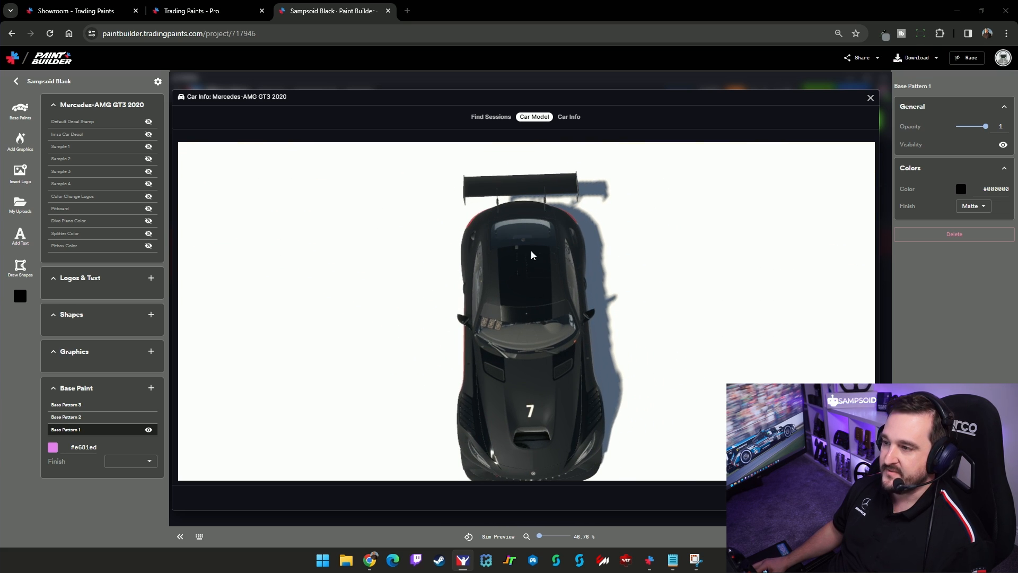
{"action": "left_click_drag", "start_coordinate": [511, 371], "coordinate": [578, 350]}
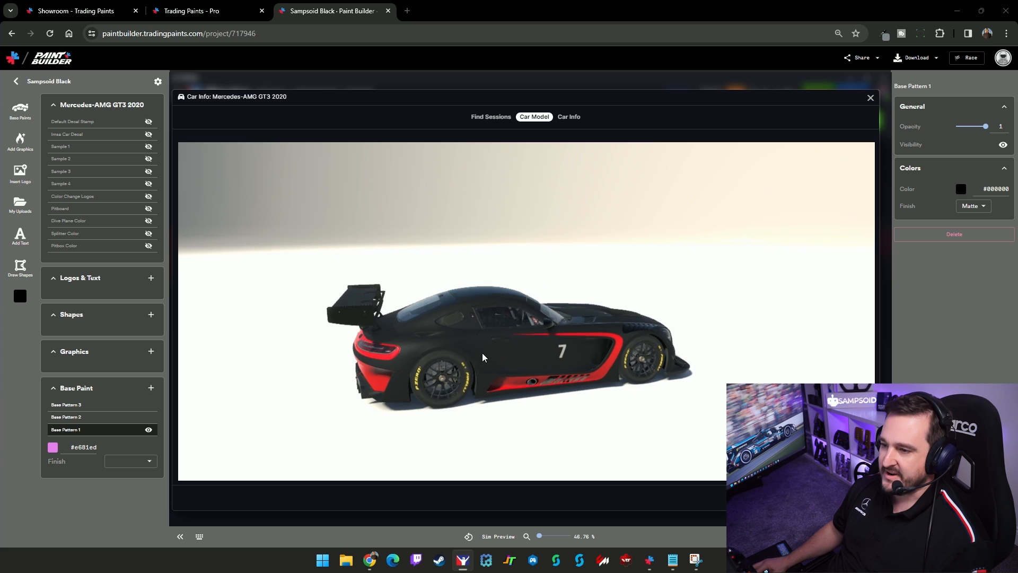
{"action": "left_click_drag", "start_coordinate": [482, 352], "coordinate": [352, 367]}
{"action": "key", "text": "Escape"}
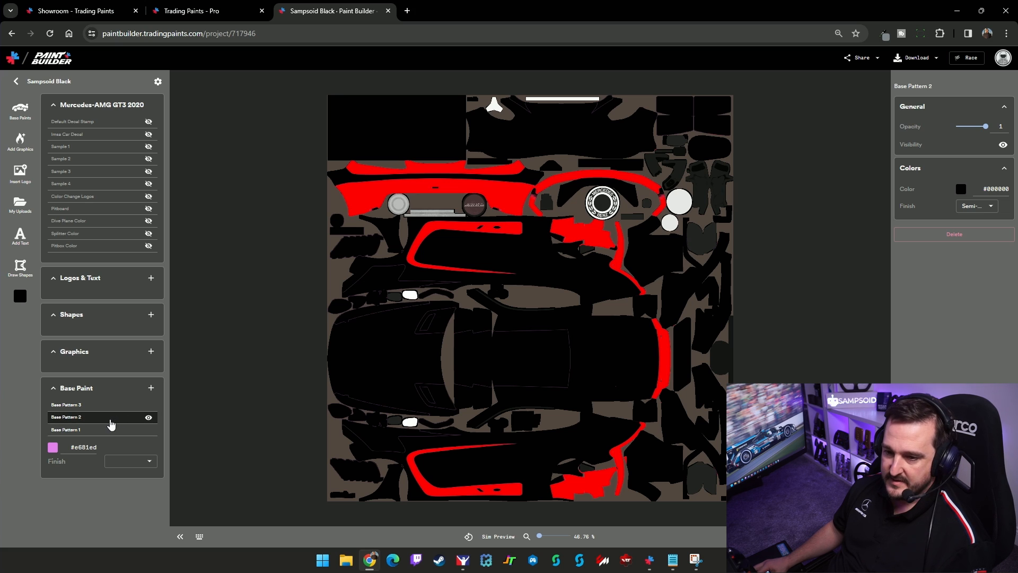
Set the finish of Base Pattern 3 to Semi-Metallic and the finish of Base Pattern 2 to Metallic
{"action": "left_click", "coordinate": [110, 406]}
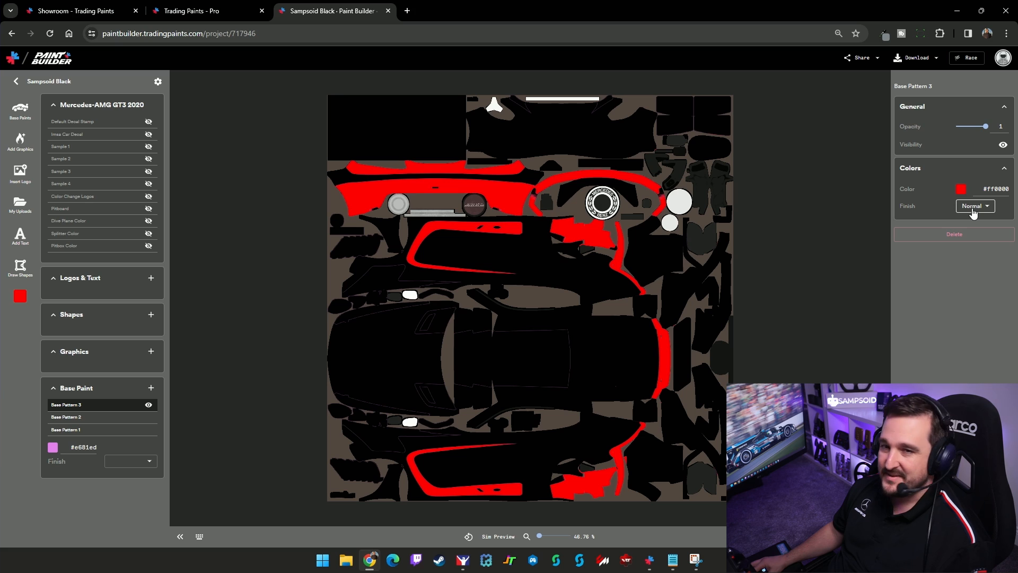
{"action": "left_click", "coordinate": [975, 264]}
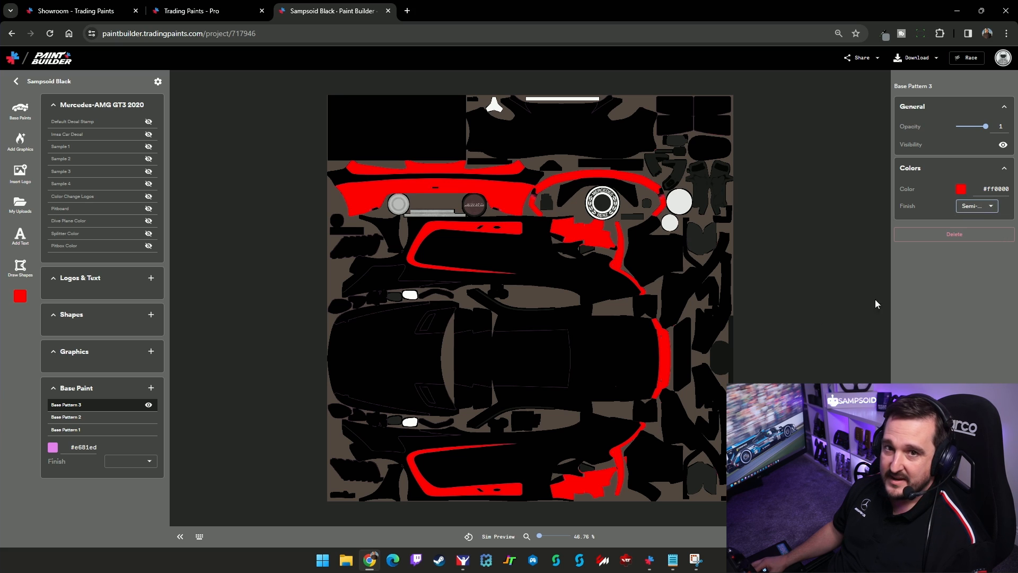
{"action": "left_click", "coordinate": [88, 418]}
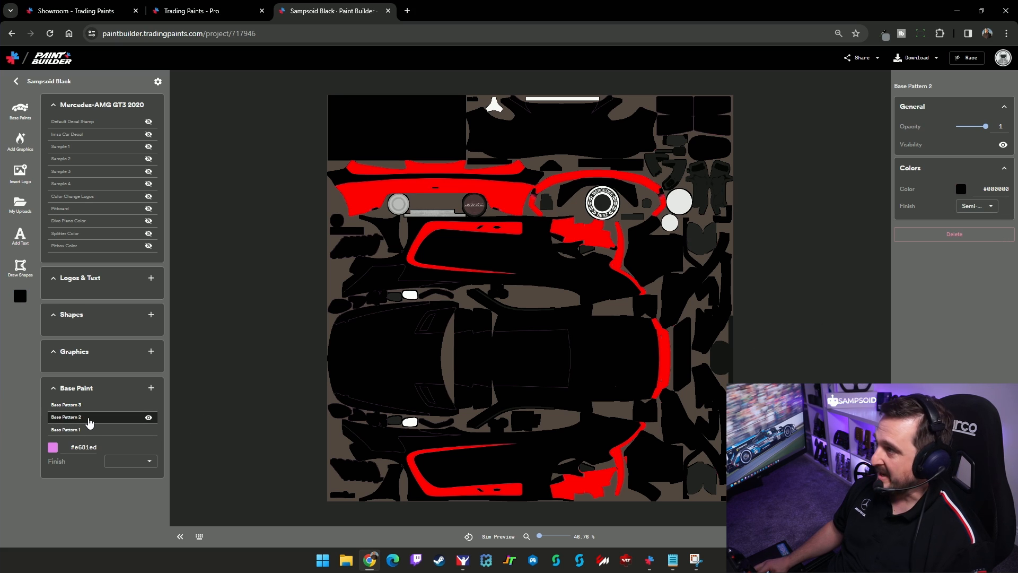
{"action": "left_click", "coordinate": [977, 206]}
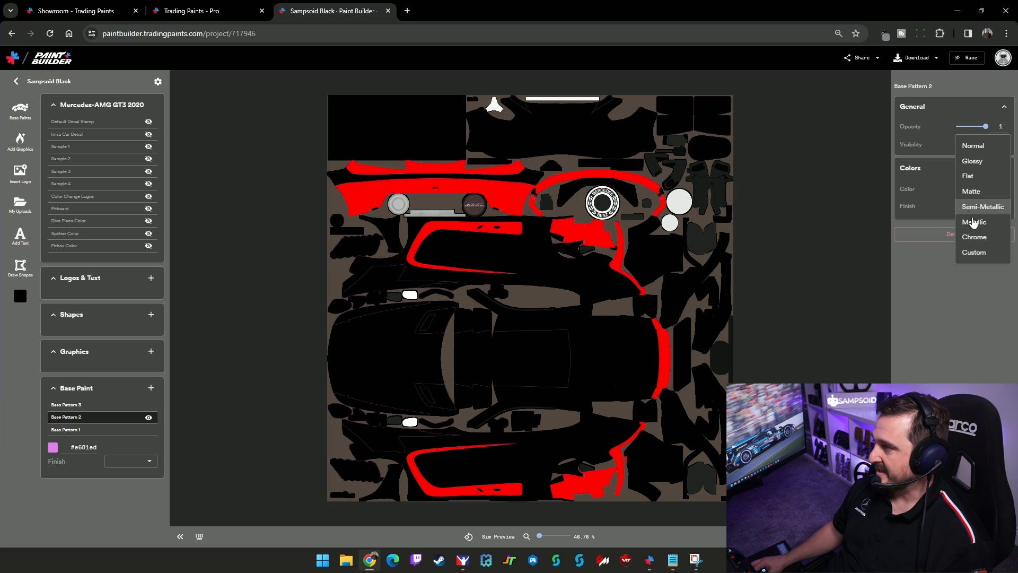
{"action": "left_click", "coordinate": [975, 227]}
Toggle the visibility of Base Patterns 1, 2 and 3 in turn to recheck which car areas each covers
{"action": "left_click", "coordinate": [84, 430]}
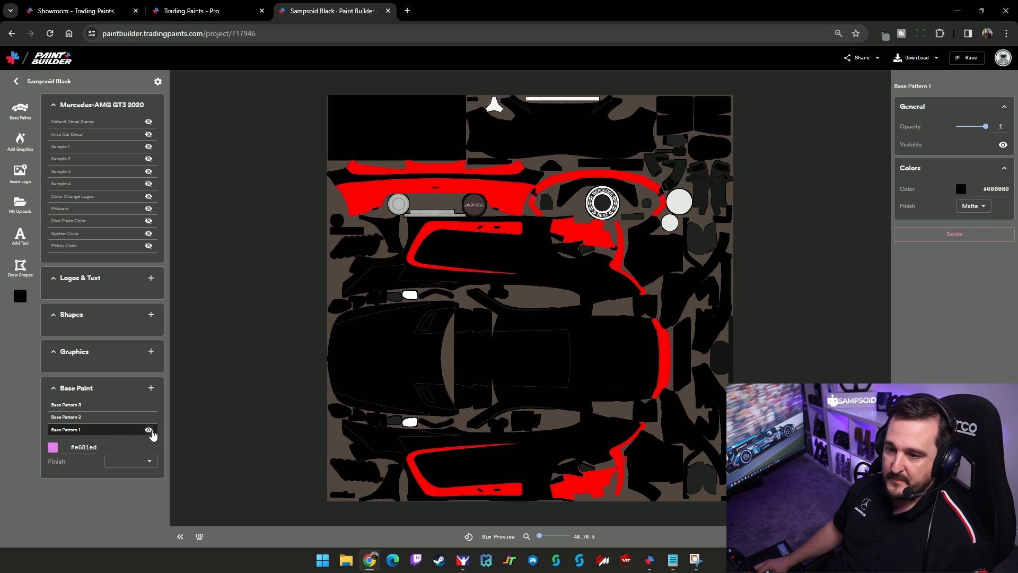
{"action": "left_click", "coordinate": [149, 430]}
{"action": "left_click", "coordinate": [150, 431]}
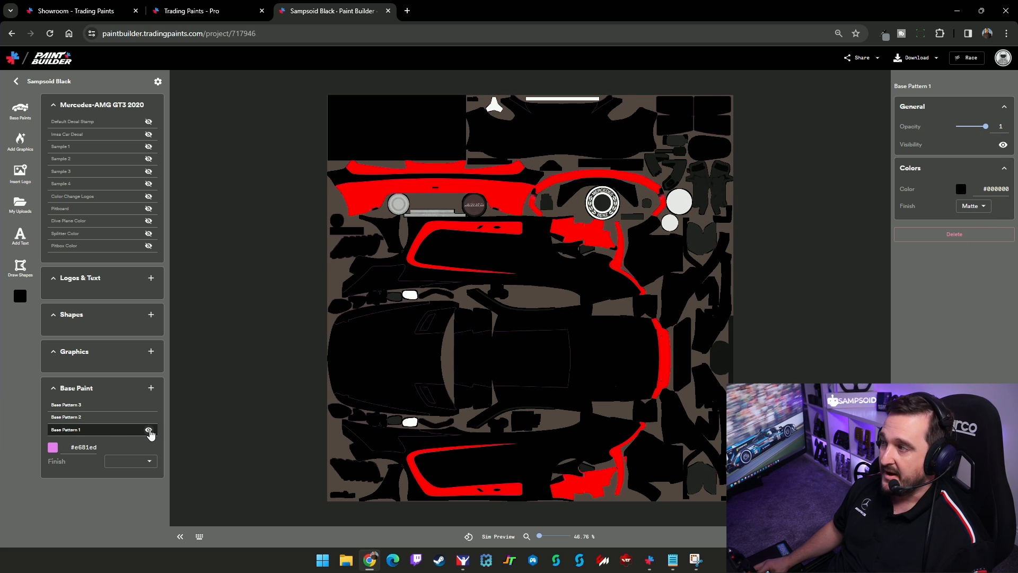
{"action": "left_click", "coordinate": [59, 418]}
{"action": "left_click", "coordinate": [149, 419]}
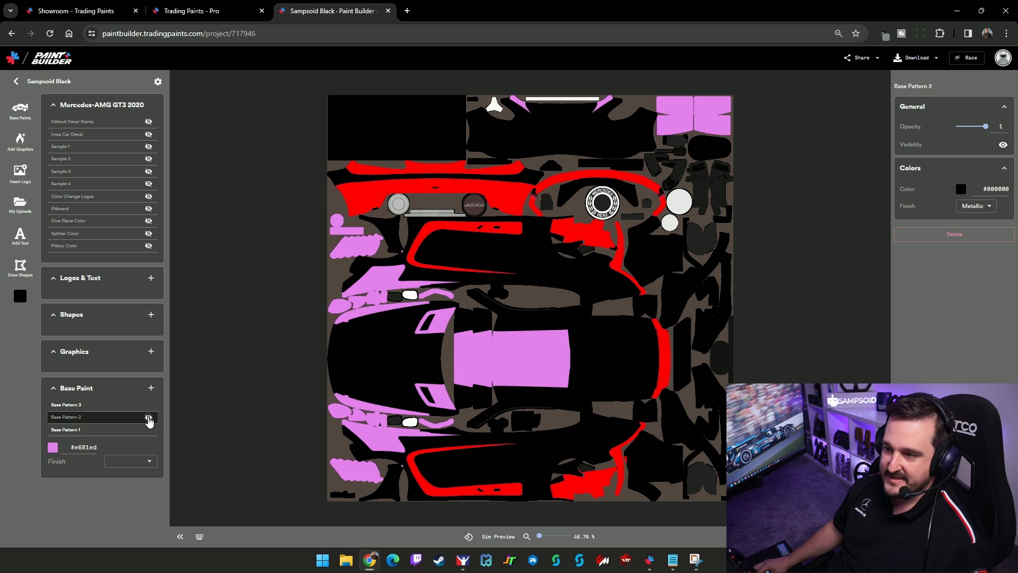
{"action": "left_click", "coordinate": [149, 419]}
{"action": "left_click", "coordinate": [149, 419]}
{"action": "left_click", "coordinate": [149, 419]}
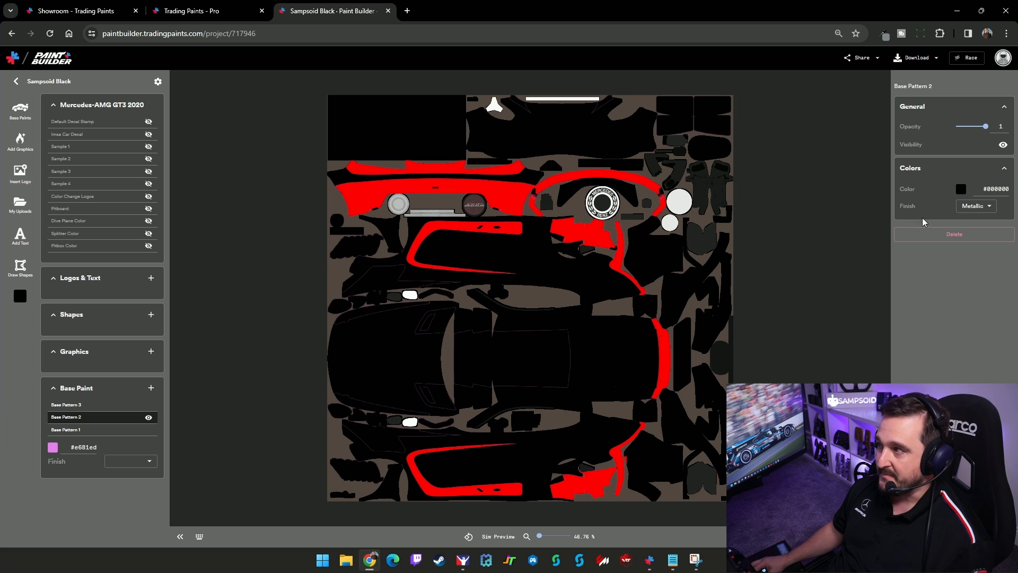
{"action": "left_click", "coordinate": [80, 405]}
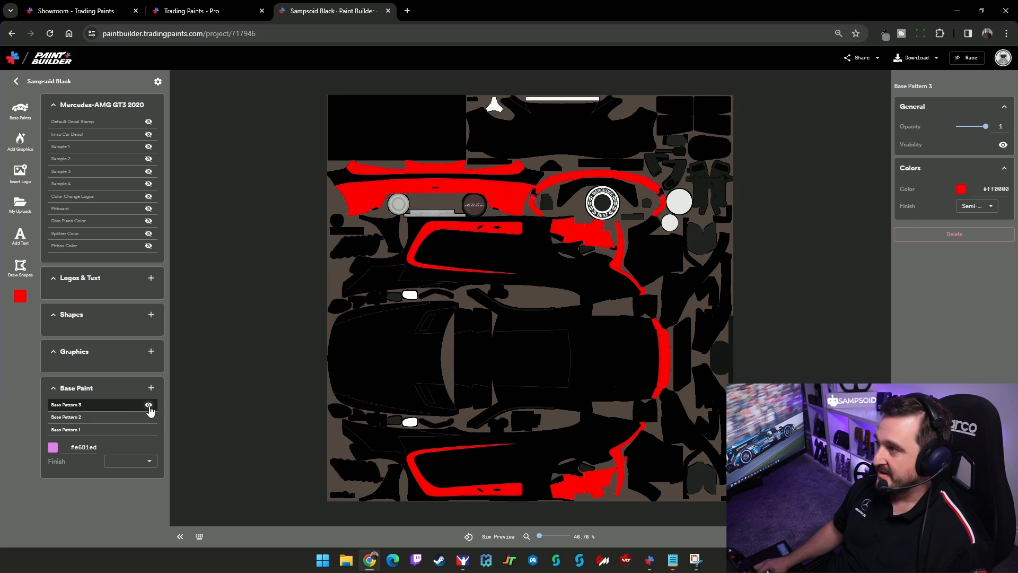
{"action": "left_click", "coordinate": [149, 405]}
{"action": "left_click", "coordinate": [149, 405]}
Update Sim Preview with the changed finishes and examine the car from several angles in iRacing
{"action": "left_click", "coordinate": [496, 538]}
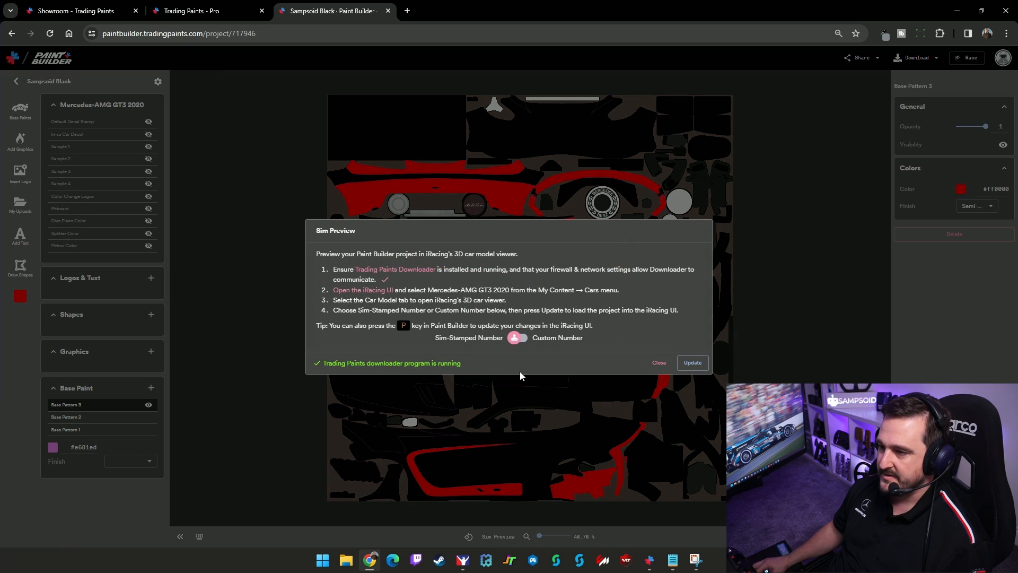
{"action": "left_click", "coordinate": [694, 364]}
{"action": "left_click_drag", "start_coordinate": [548, 351], "coordinate": [513, 361]}
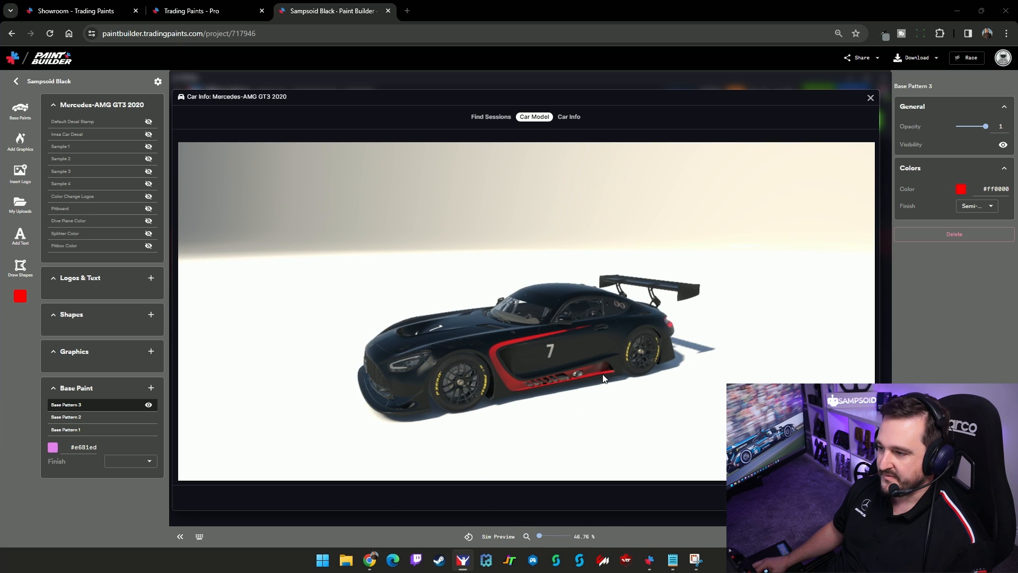
{"action": "mouse_move", "coordinate": [485, 391]}
{"action": "left_mouse_down"}
{"action": "mouse_move", "coordinate": [530, 431]}
{"action": "mouse_move", "coordinate": [541, 410]}
{"action": "mouse_move", "coordinate": [512, 383]}
{"action": "mouse_move", "coordinate": [543, 366]}
{"action": "mouse_move", "coordinate": [563, 371]}
{"action": "mouse_move", "coordinate": [577, 355]}
{"action": "mouse_move", "coordinate": [552, 387]}
{"action": "left_mouse_up"}
{"action": "key", "text": "Escape"}
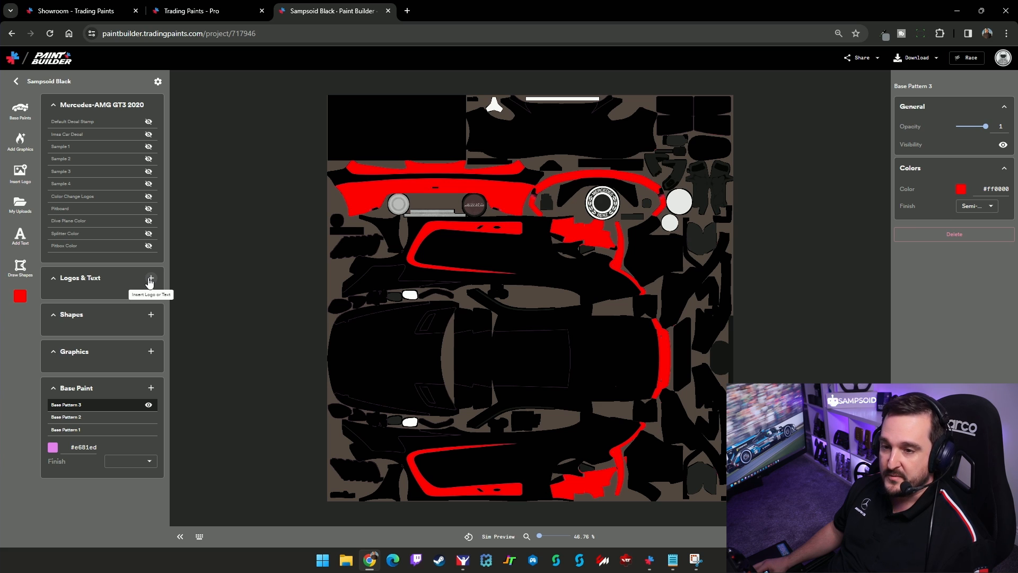
Insert the "sampsoid check 4" pattern from My Uploads into the Logos & Text layers
{"action": "left_click", "coordinate": [151, 279]}
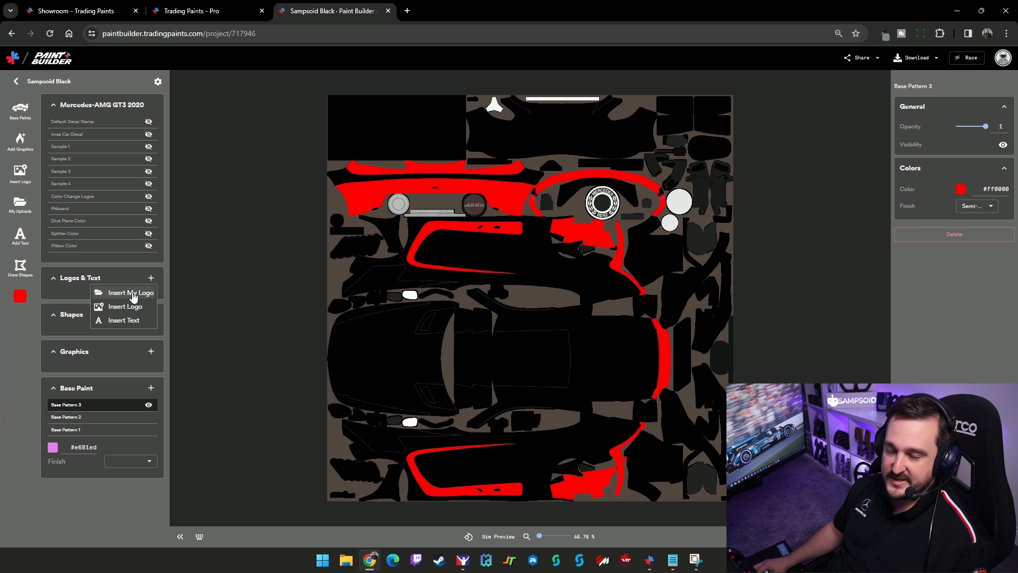
{"action": "left_click", "coordinate": [133, 295]}
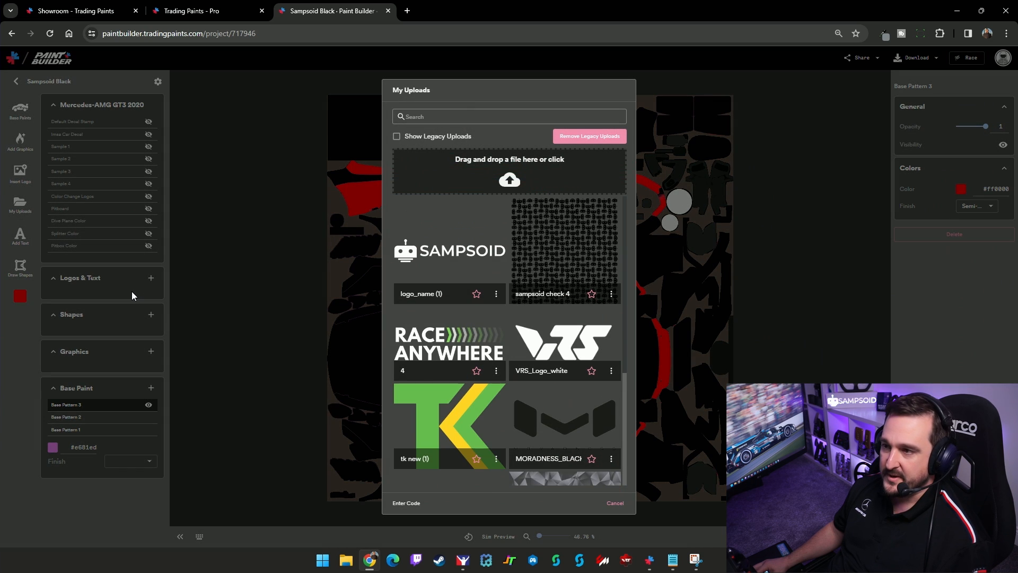
{"action": "left_click", "coordinate": [512, 167]}
{"action": "left_click", "coordinate": [624, 8]}
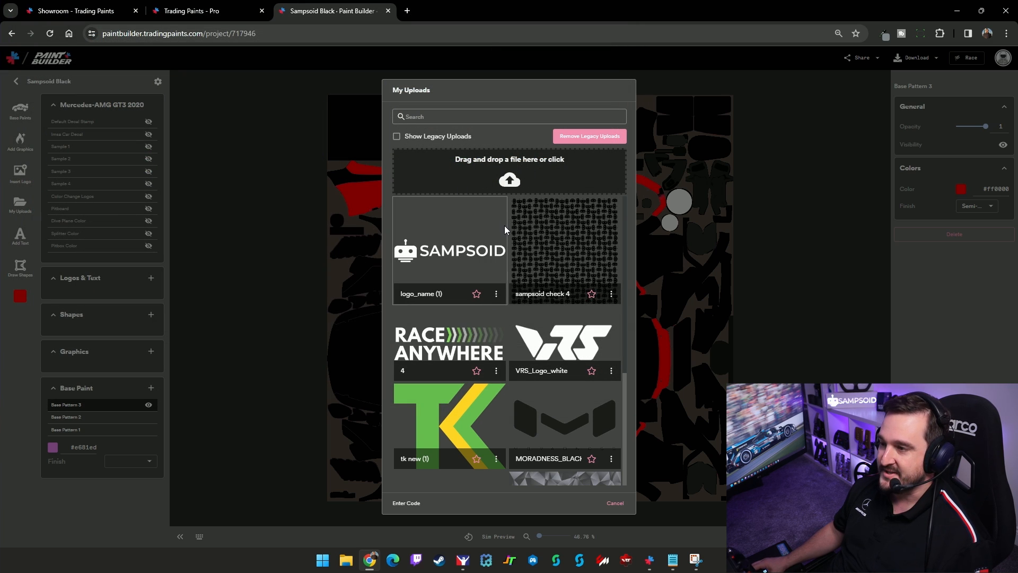
{"action": "scroll", "coordinate": [469, 272], "scroll_direction": "down", "scroll_amount": 4}
{"action": "scroll", "coordinate": [469, 272], "scroll_direction": "up", "scroll_amount": 4}
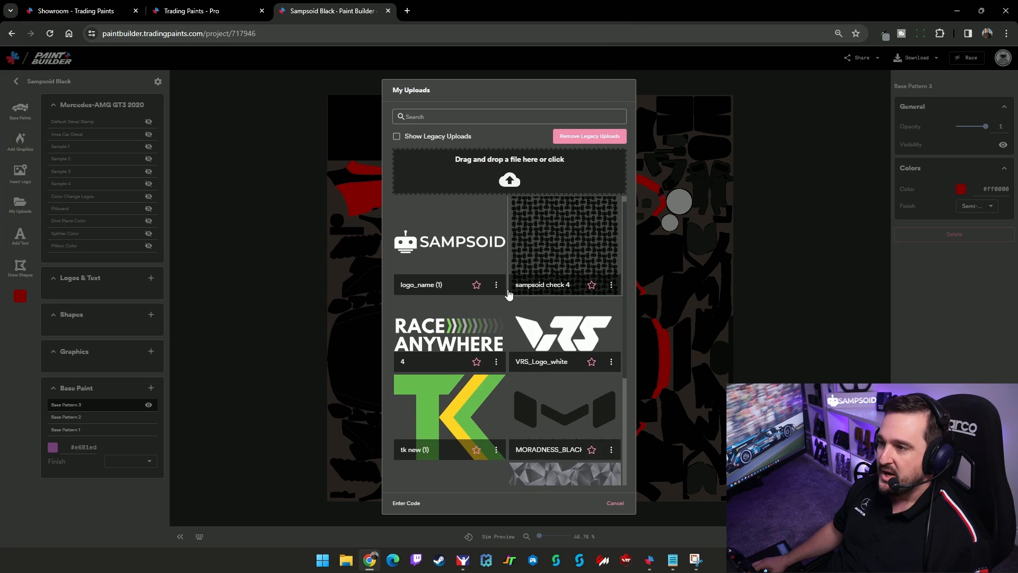
{"action": "double_click", "coordinate": [553, 252]}
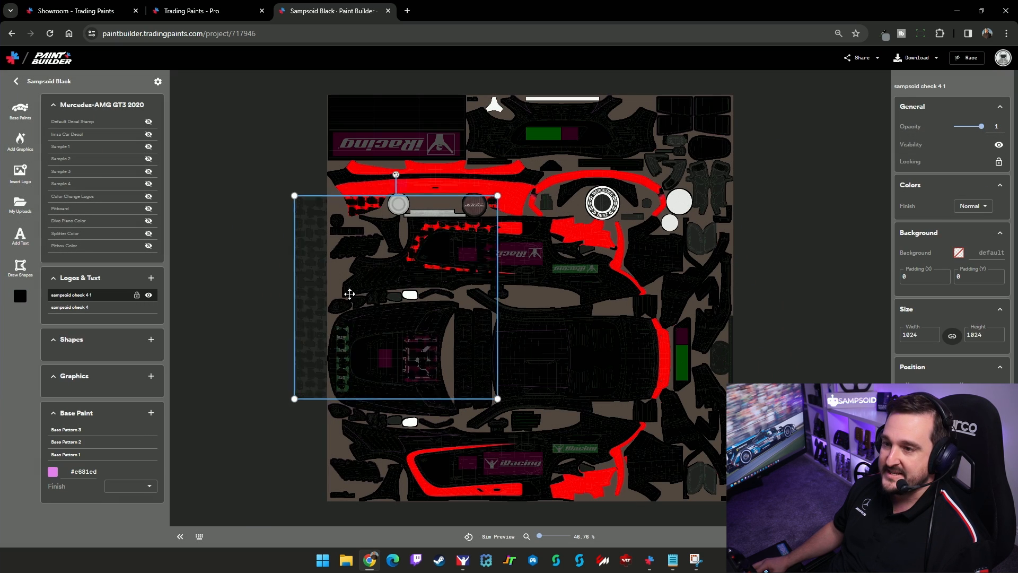
Move the duplicate "sampsoid check 4" layer aside and delete it
{"action": "left_click_drag", "start_coordinate": [349, 294], "coordinate": [390, 345]}
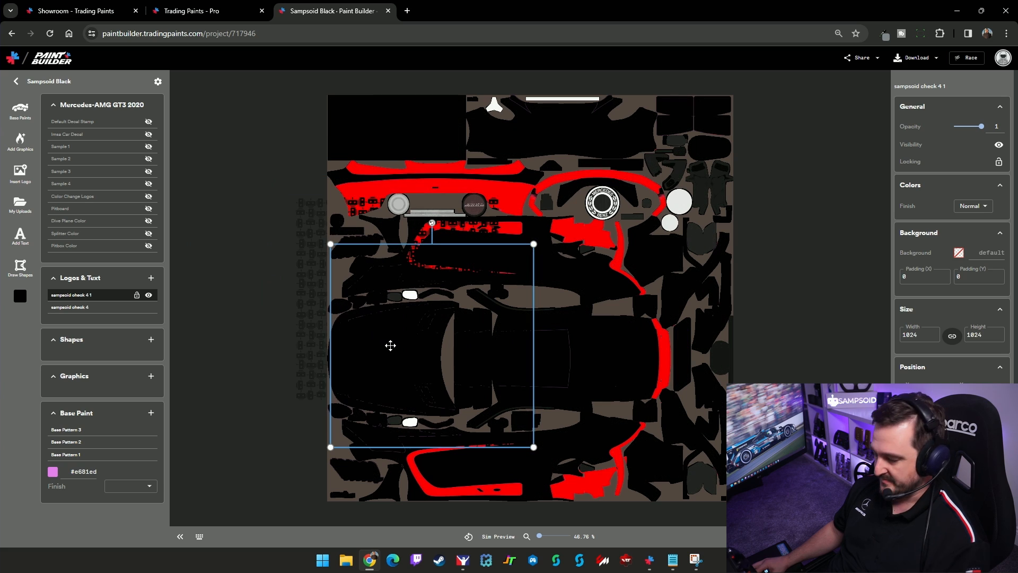
{"action": "key", "text": "Delete"}
{"action": "key", "text": "Return"}
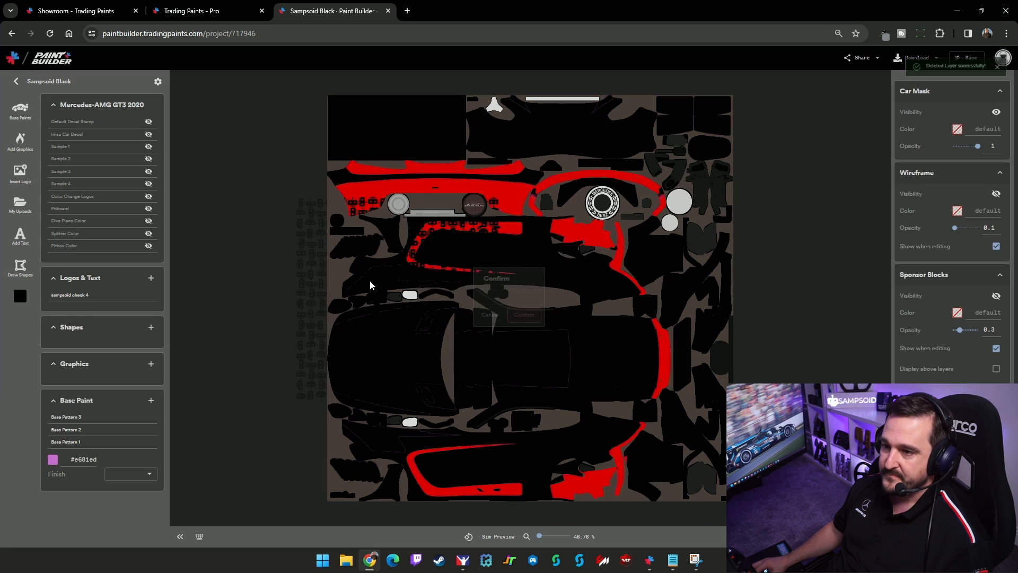
Align the "sampsoid check 4" pattern with the template, enlarge it to 2054 × 2054 to cover everything, and reduce its opacity to below 0.2
{"action": "left_click_drag", "start_coordinate": [315, 276], "coordinate": [347, 174]}
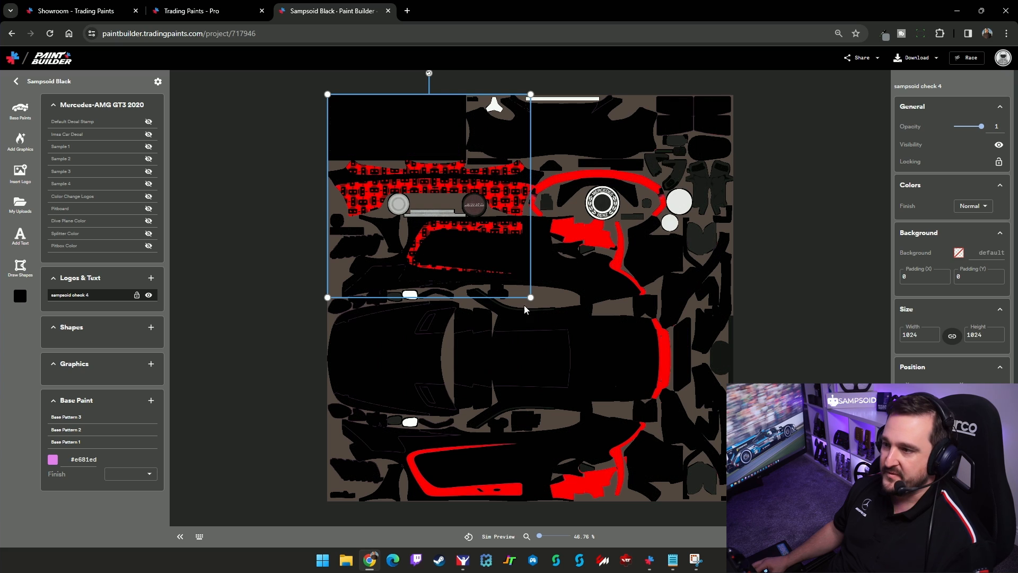
{"action": "left_click_drag", "start_coordinate": [528, 303], "coordinate": [734, 505]}
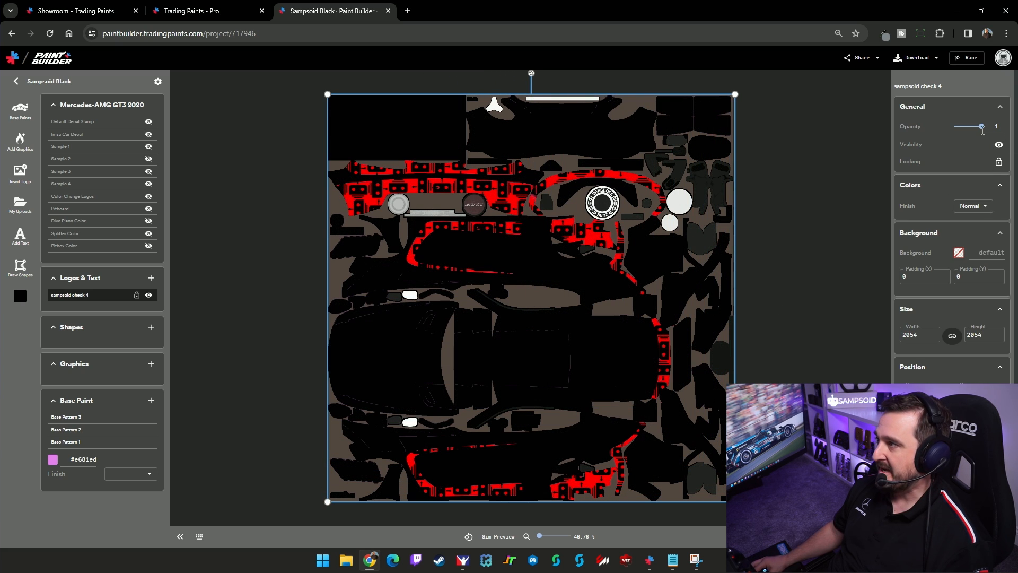
{"action": "left_click_drag", "start_coordinate": [982, 126], "coordinate": [964, 130]}
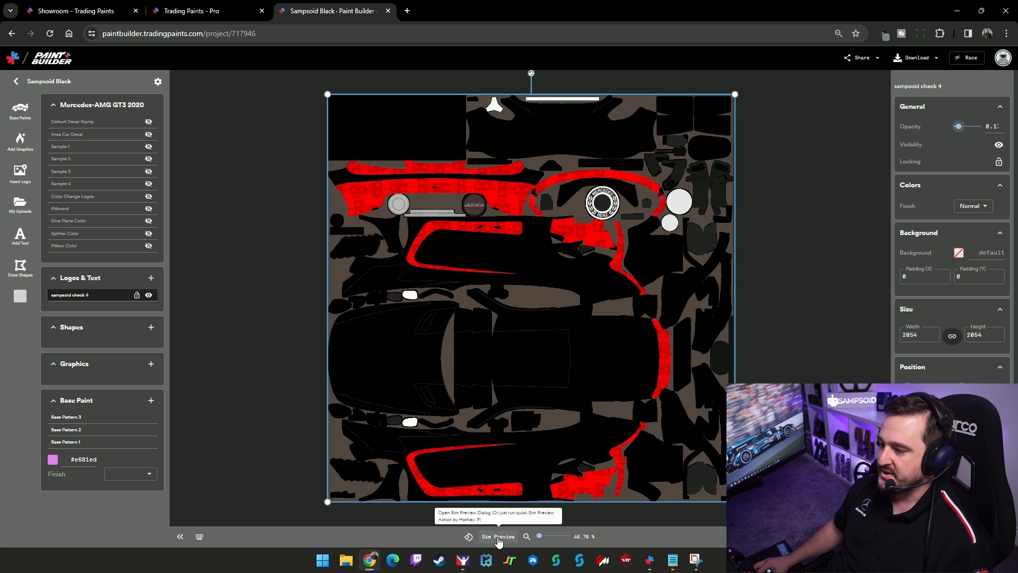
Update Sim Preview with the faint check pattern and examine the car's bodywork up close from both sides in iRacing
{"action": "left_click", "coordinate": [498, 536]}
{"action": "left_click", "coordinate": [686, 364]}
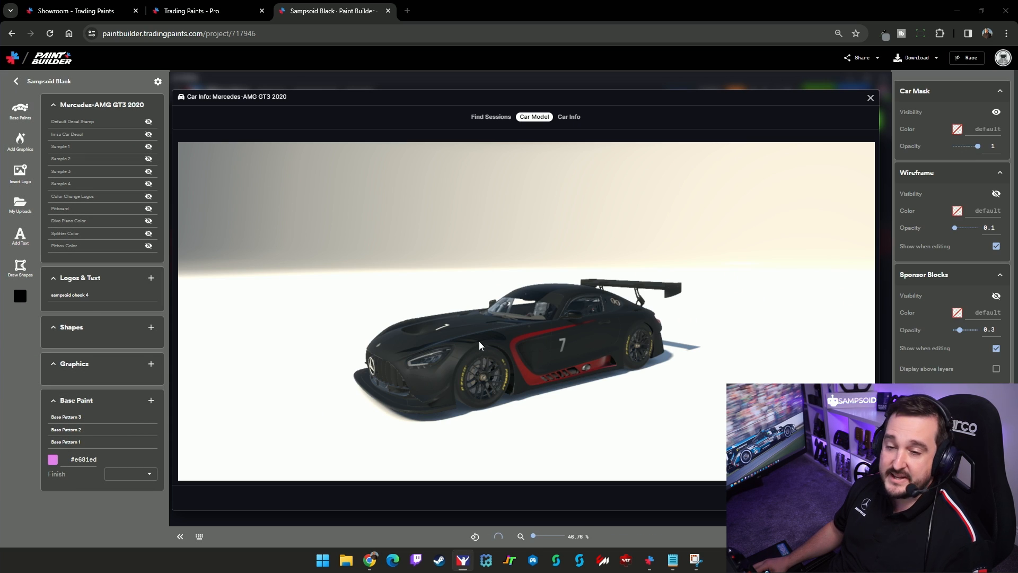
{"action": "left_click_drag", "start_coordinate": [456, 346], "coordinate": [538, 421]}
{"action": "scroll", "coordinate": [543, 400], "scroll_direction": "up", "scroll_amount": 6}
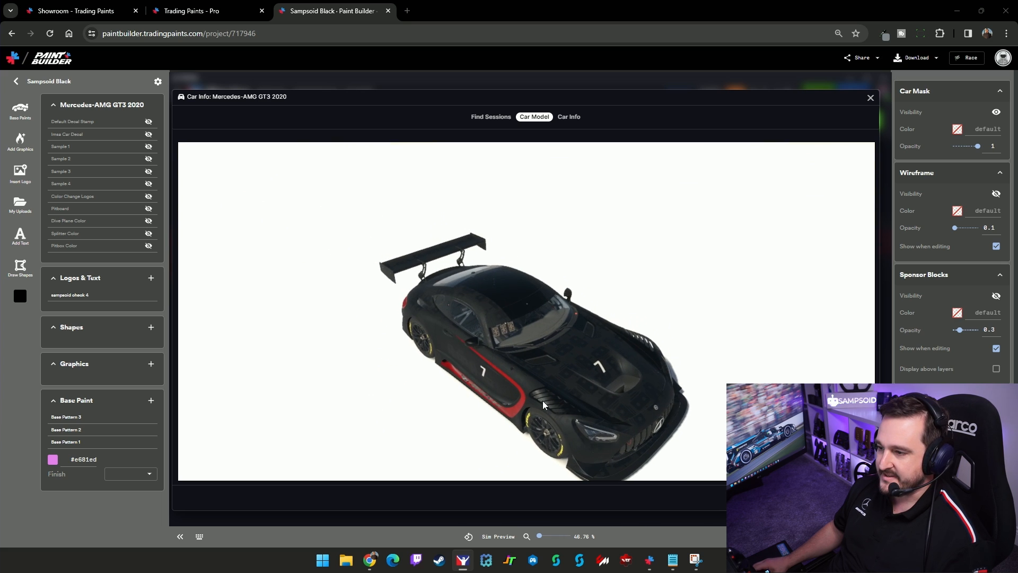
{"action": "left_click_drag", "start_coordinate": [574, 407], "coordinate": [635, 346]}
{"action": "left_click_drag", "start_coordinate": [362, 371], "coordinate": [449, 370]}
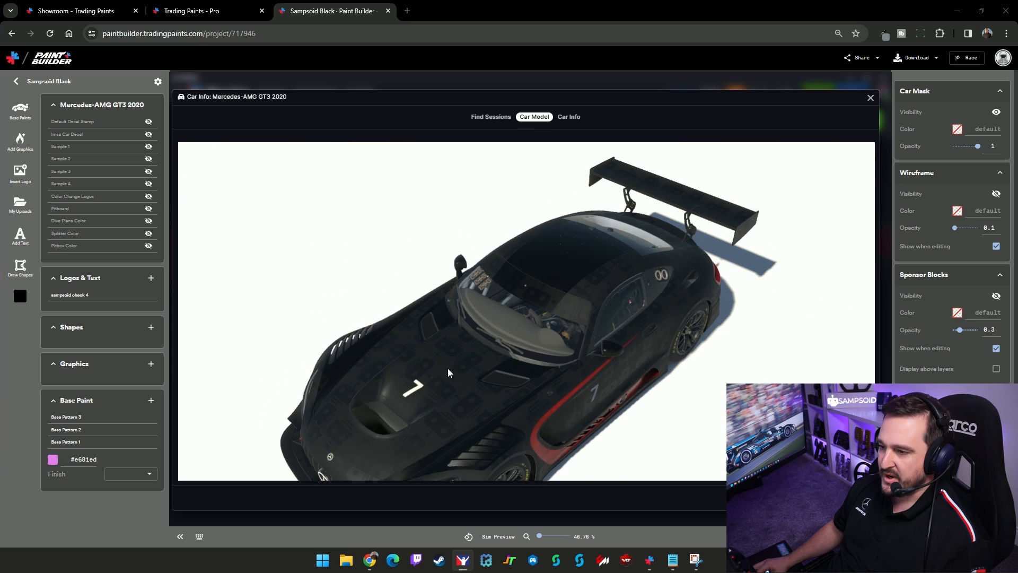
{"action": "key", "text": "Escape"}
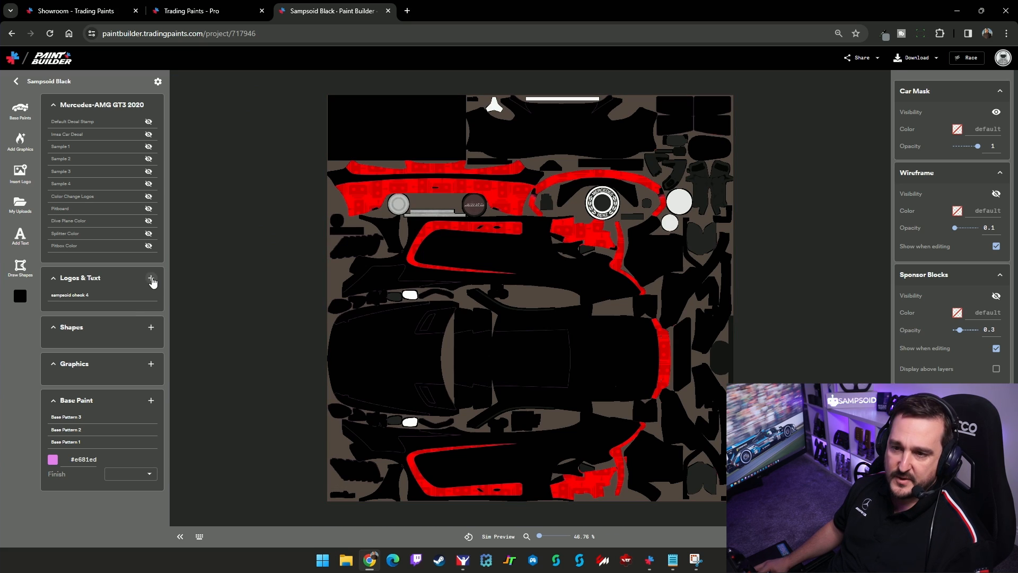
Insert the "1800x1800_white" robot logo from My Uploads into the Logos & Text layers
{"action": "left_click", "coordinate": [151, 278]}
{"action": "left_click", "coordinate": [127, 293]}
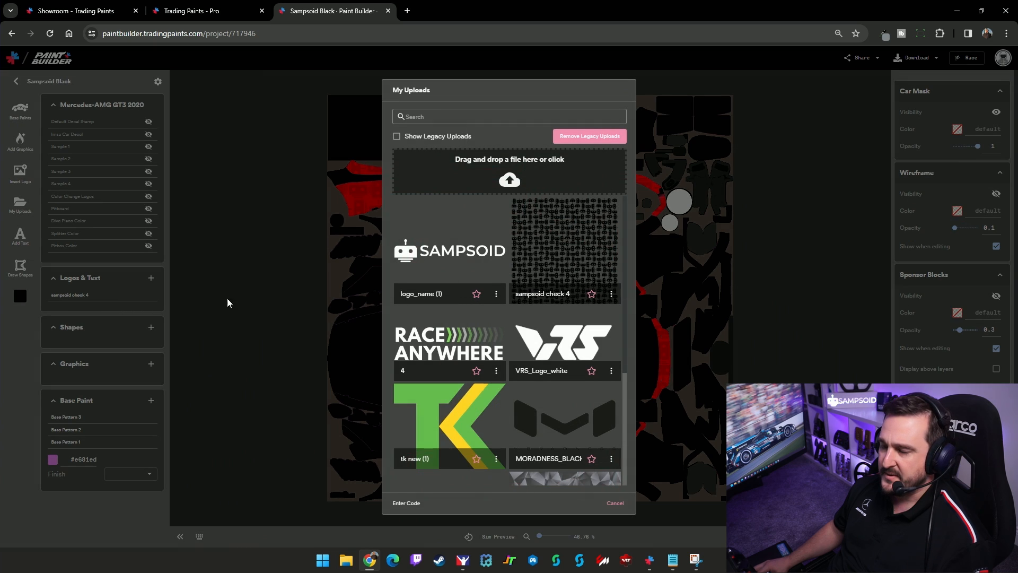
{"action": "scroll", "coordinate": [483, 281], "scroll_direction": "down", "scroll_amount": 3}
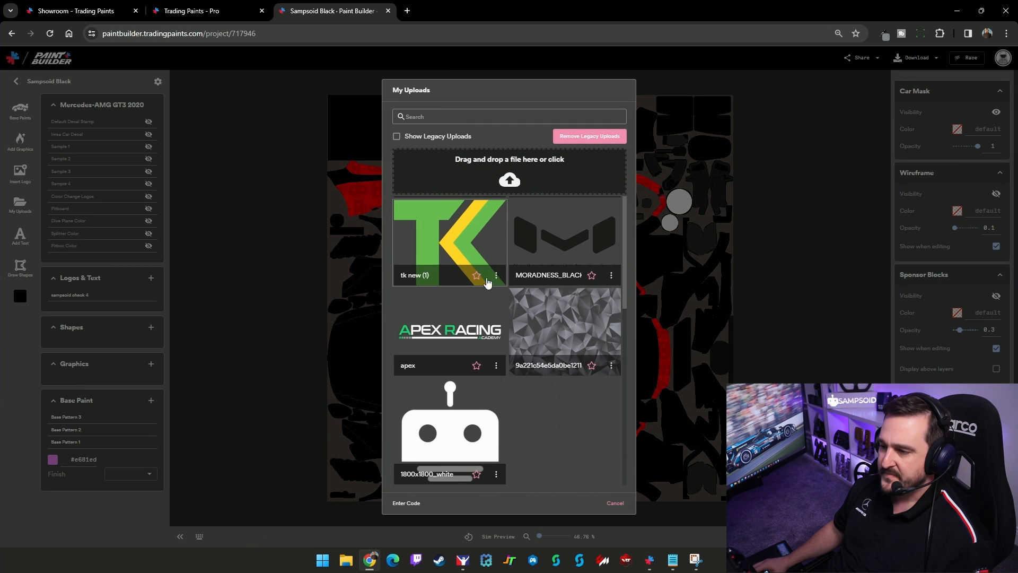
{"action": "left_click", "coordinate": [476, 445]}
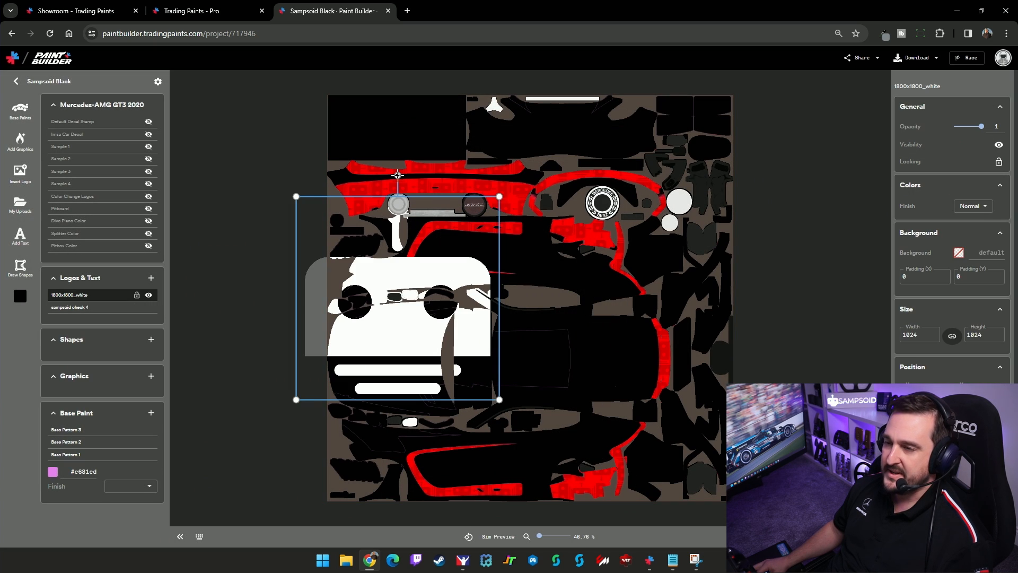
Rotate the robot logo a quarter turn clockwise, shrink it to about 140 × 140, and place it centrally on the hood near the windshield
{"action": "left_click_drag", "start_coordinate": [398, 175], "coordinate": [530, 300]}
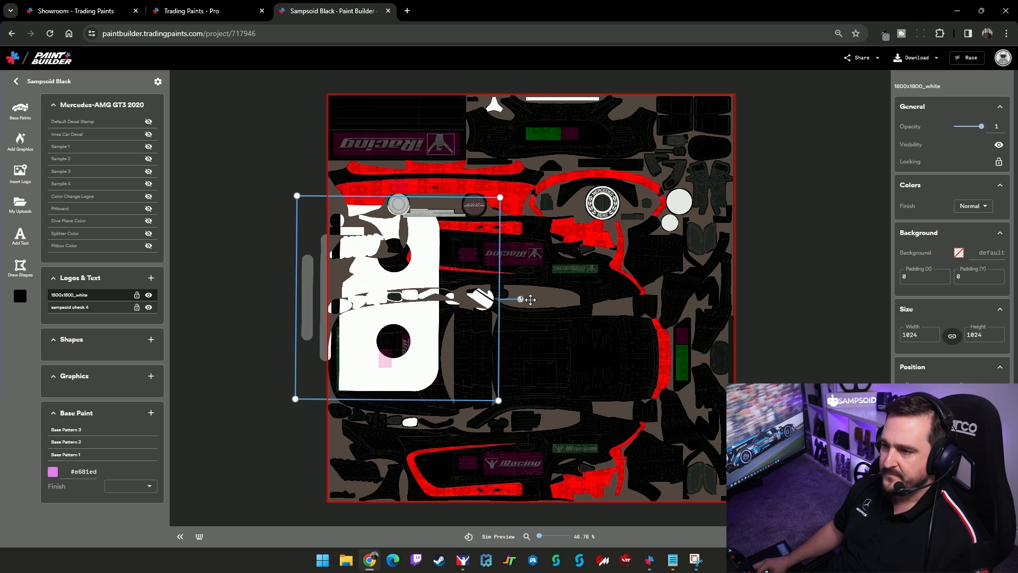
{"action": "left_click_drag", "start_coordinate": [449, 254], "coordinate": [458, 316]}
{"action": "left_click_drag", "start_coordinate": [509, 260], "coordinate": [422, 362]}
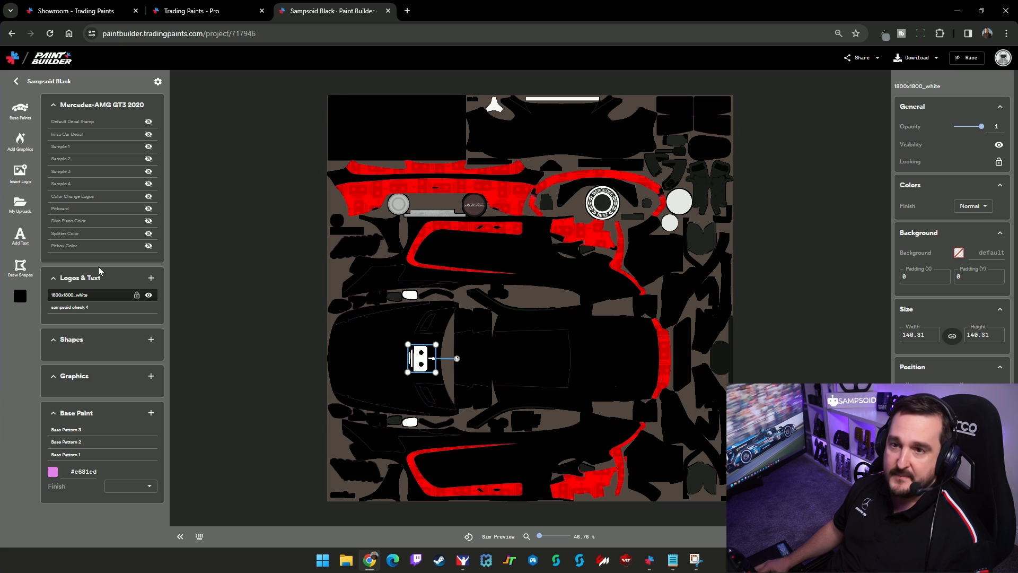
{"action": "left_click", "coordinate": [741, 211]}
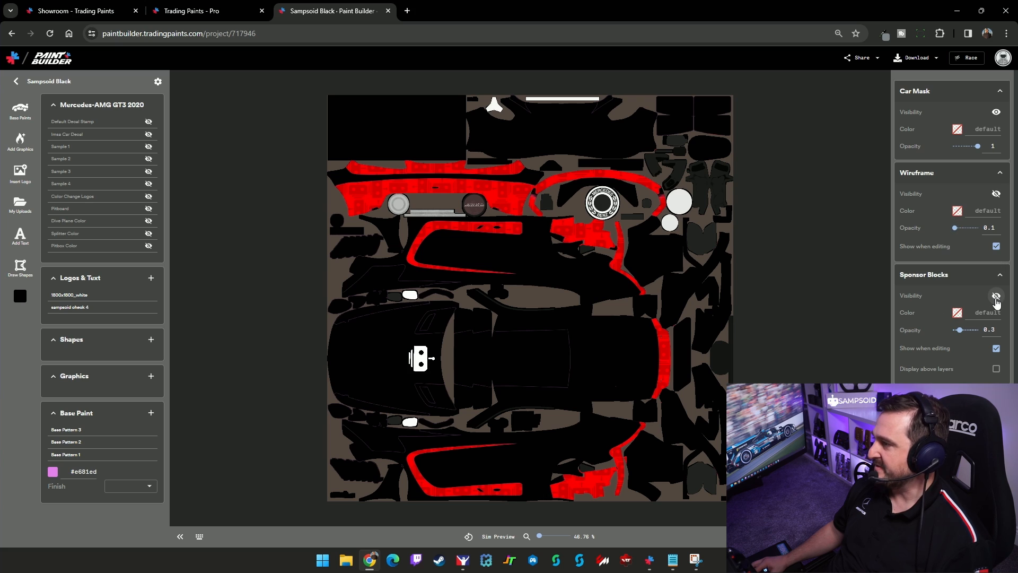
Toggle the Sponsor Blocks visibility on and off to check which areas iRacing reserves for sponsors, leaving it hidden
{"action": "left_click", "coordinate": [996, 297]}
{"action": "left_click", "coordinate": [996, 299]}
{"action": "left_click", "coordinate": [996, 297]}
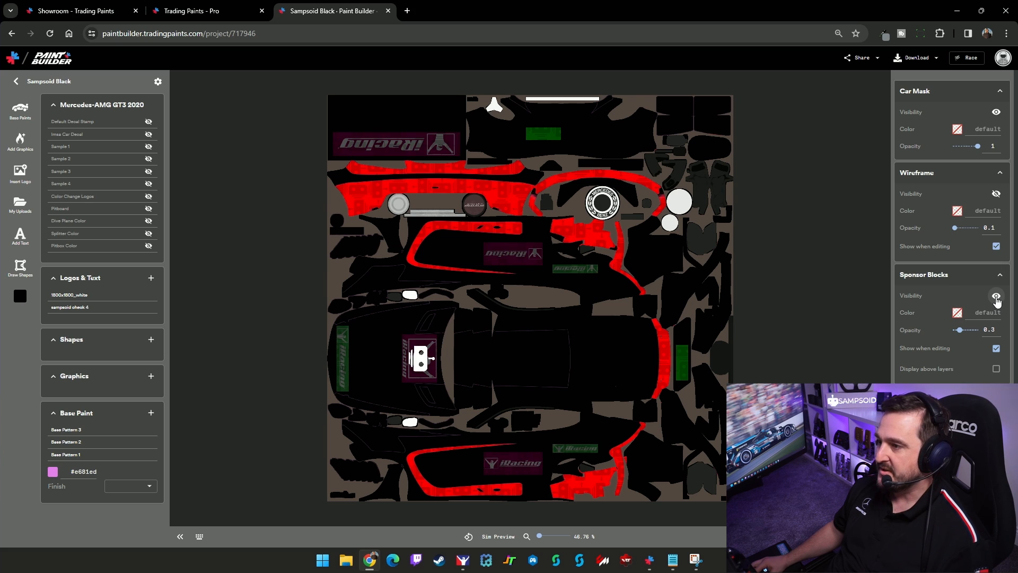
{"action": "left_click", "coordinate": [997, 298]}
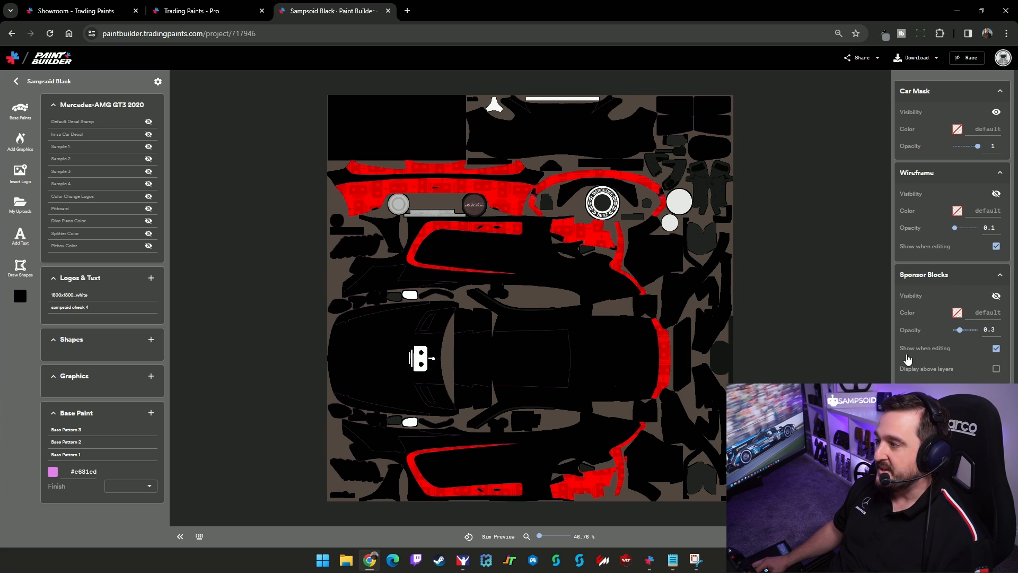
{"action": "left_click", "coordinate": [996, 295]}
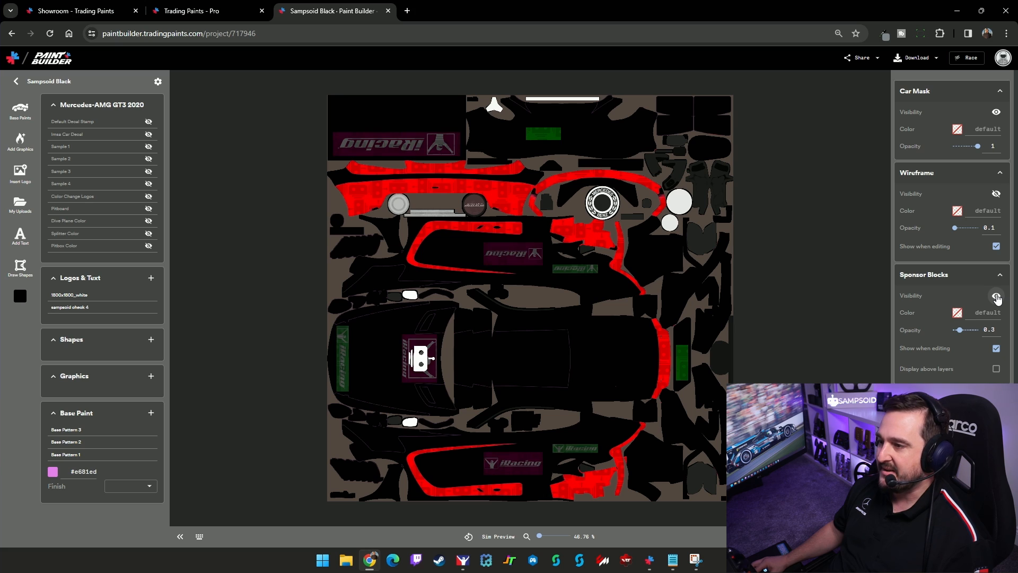
{"action": "left_click", "coordinate": [682, 400]}
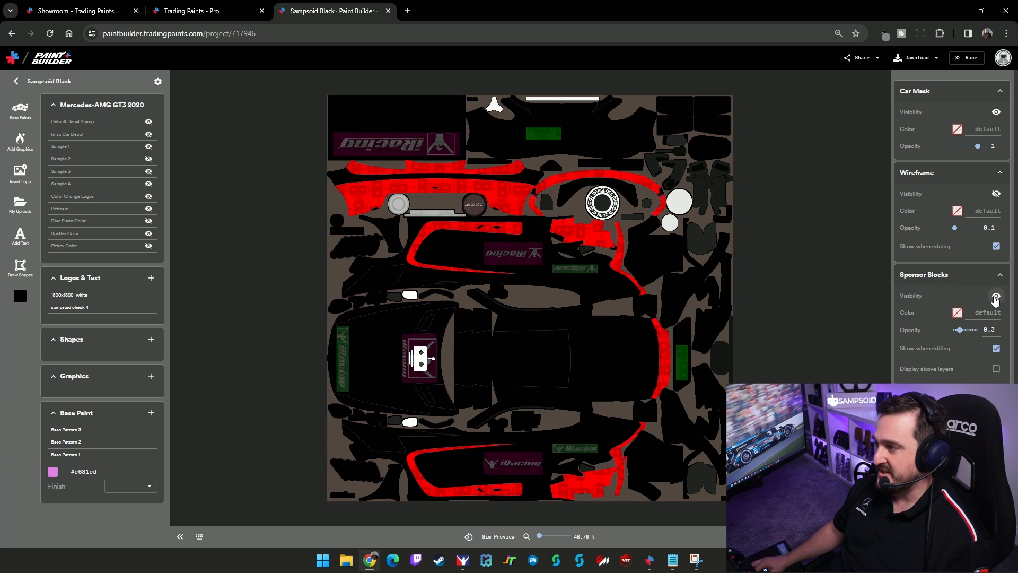
{"action": "left_click", "coordinate": [996, 297]}
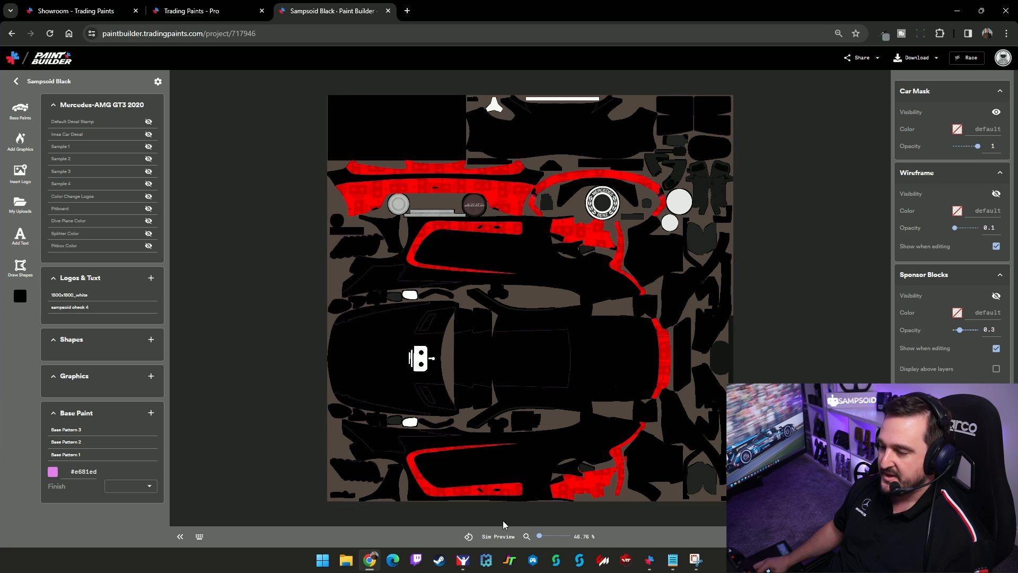
Update Sim Preview with the robot logo and examine the hood from above in iRacing
{"action": "left_click", "coordinate": [501, 536]}
{"action": "left_click", "coordinate": [689, 364]}
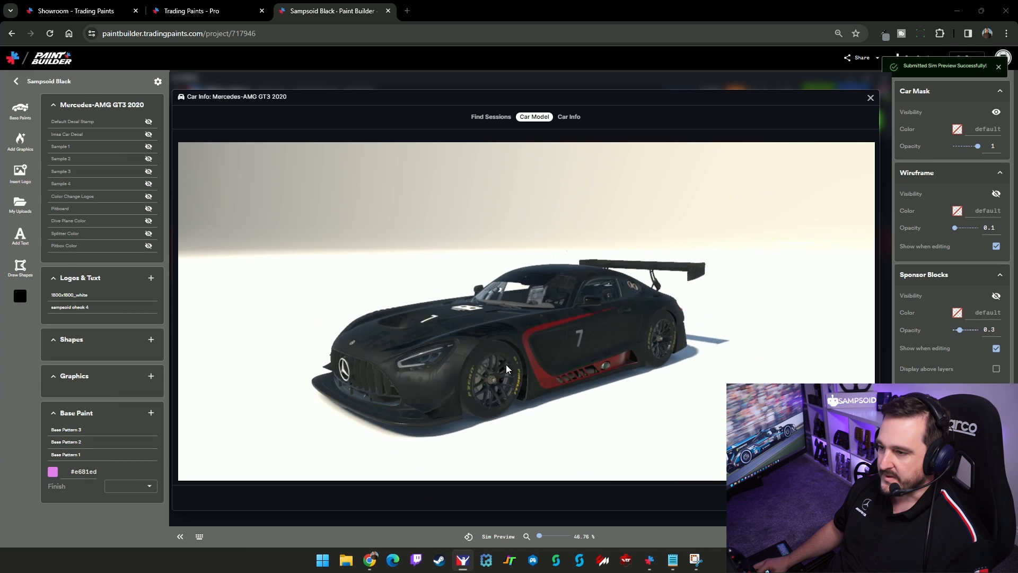
{"action": "left_click_drag", "start_coordinate": [506, 364], "coordinate": [483, 422]}
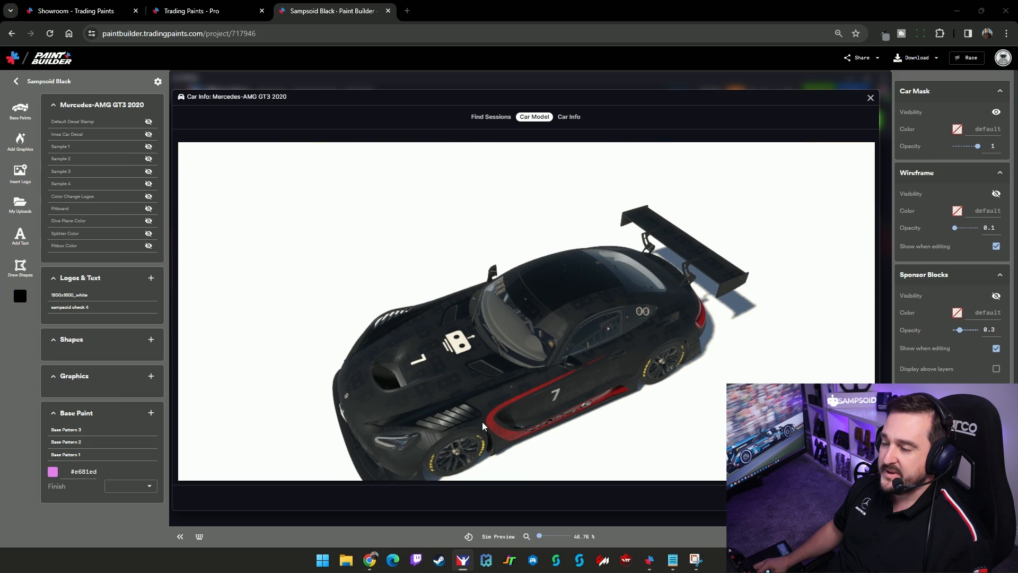
{"action": "key", "text": "Escape"}
Try the Custom finish on the robot logo, return it to Normal, and deselect the layer
{"action": "left_click", "coordinate": [107, 295]}
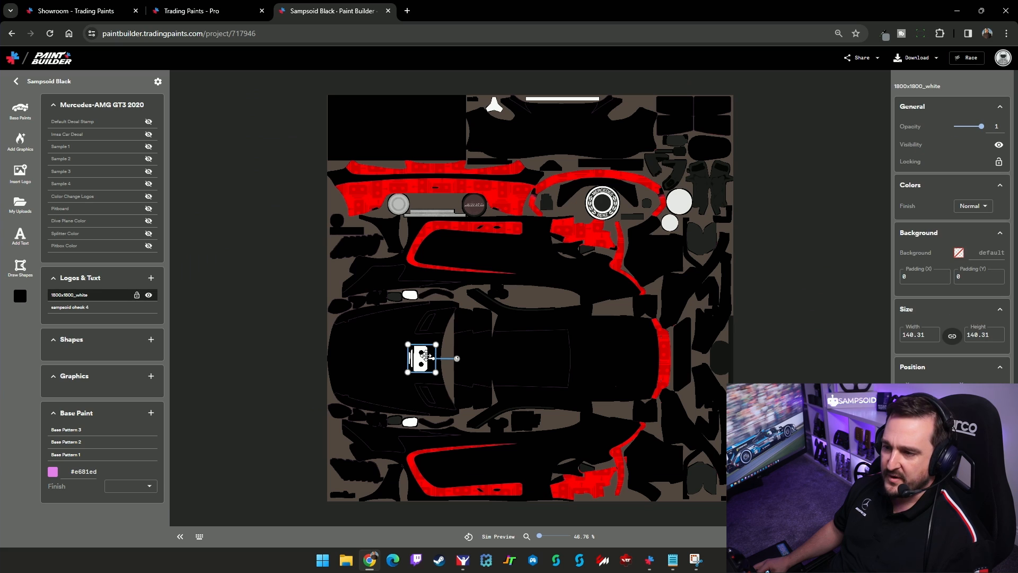
{"action": "left_click", "coordinate": [974, 205]}
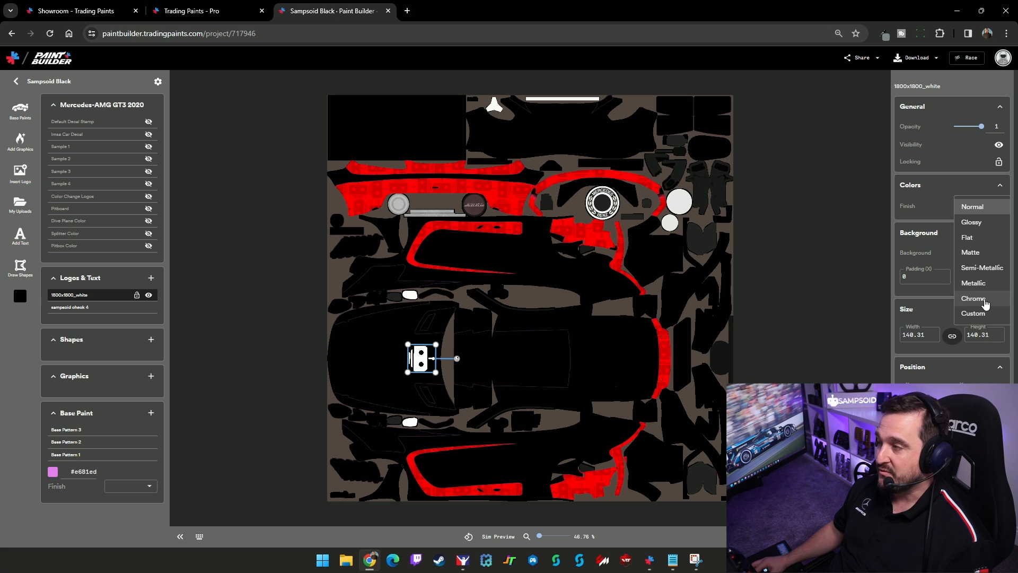
{"action": "left_click", "coordinate": [979, 315]}
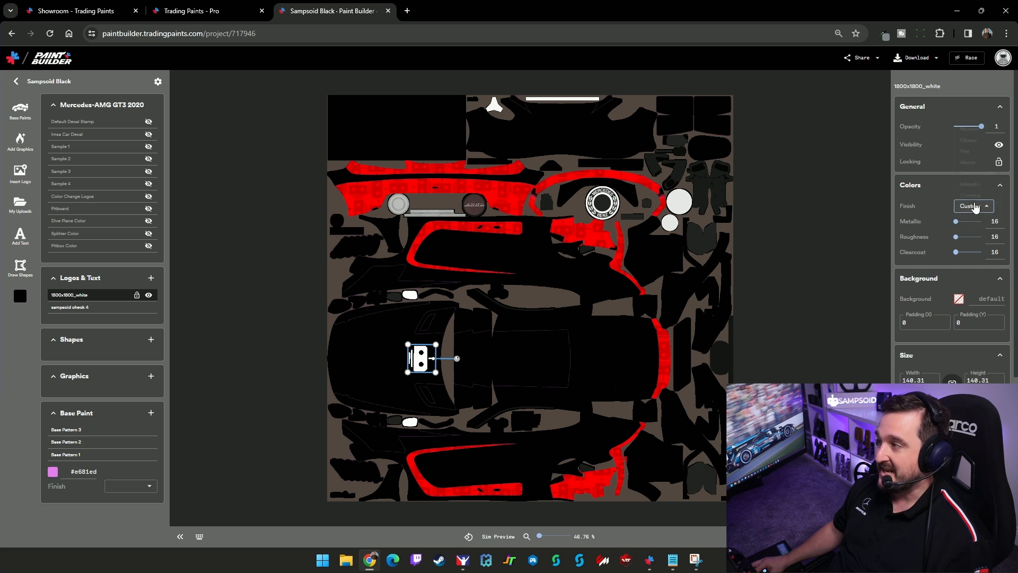
{"action": "left_click", "coordinate": [975, 207]}
{"action": "left_click", "coordinate": [978, 100]}
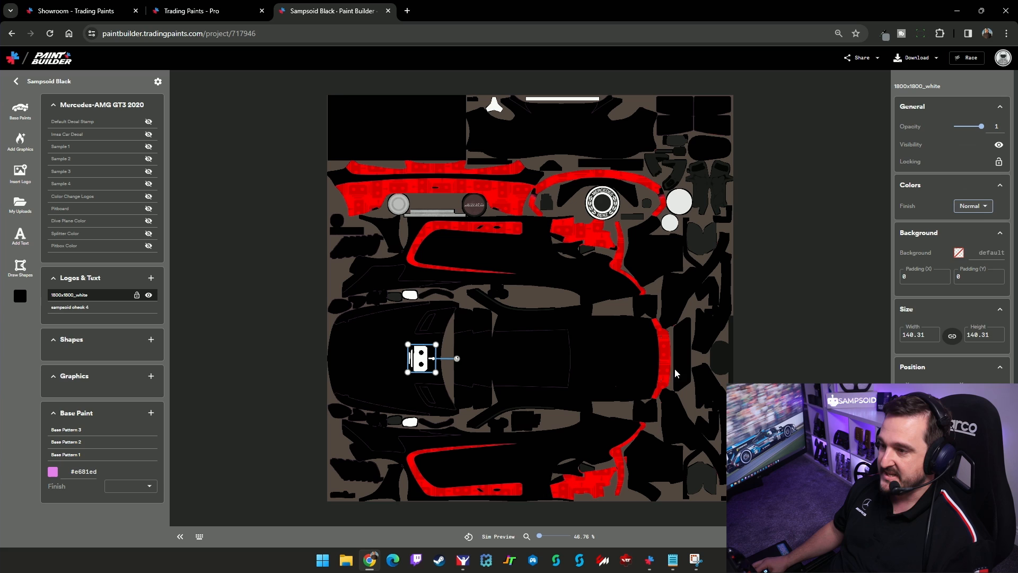
{"action": "left_click", "coordinate": [273, 317]}
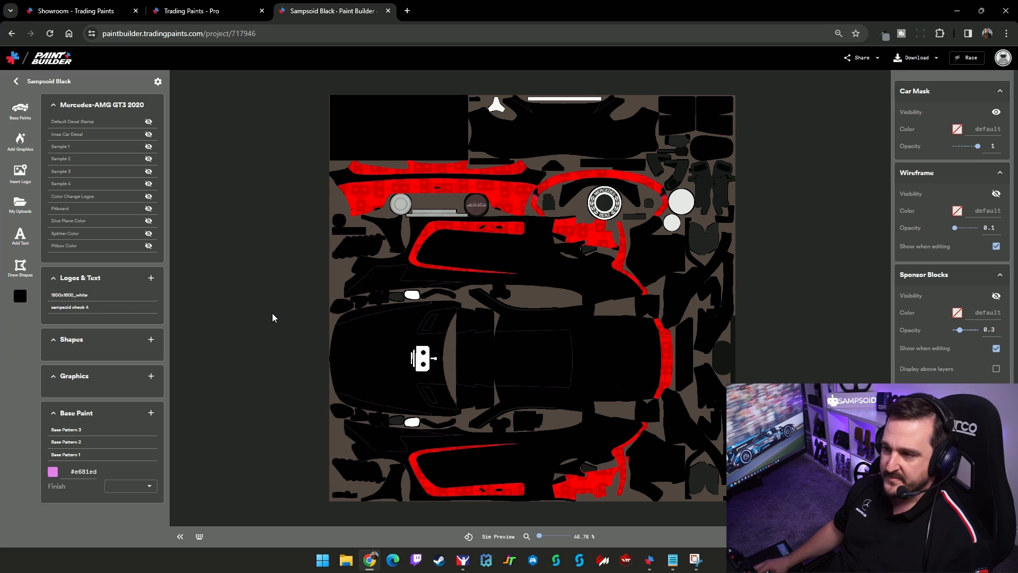
Insert the "logo_name (1)" SAMPSOID logo from My Uploads into the Logos & Text layers
{"action": "left_click", "coordinate": [152, 279]}
{"action": "left_click", "coordinate": [148, 294]}
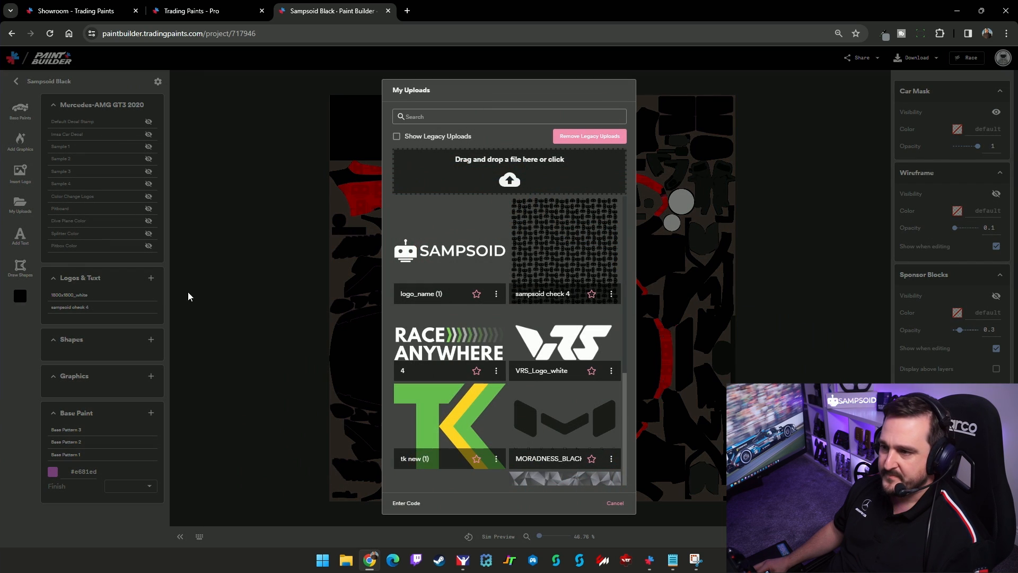
{"action": "left_click", "coordinate": [455, 254]}
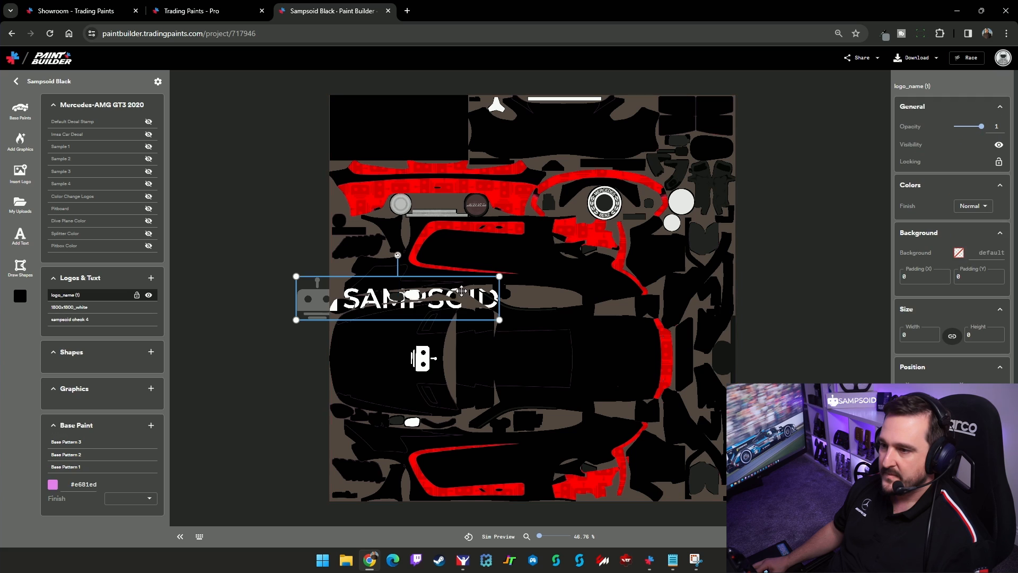
Turn the SAMPSOID logo upside down, scale it to about 635 × 136, and place it over the iRacing block on the template's top-left panel
{"action": "left_click_drag", "start_coordinate": [495, 306], "coordinate": [512, 156]}
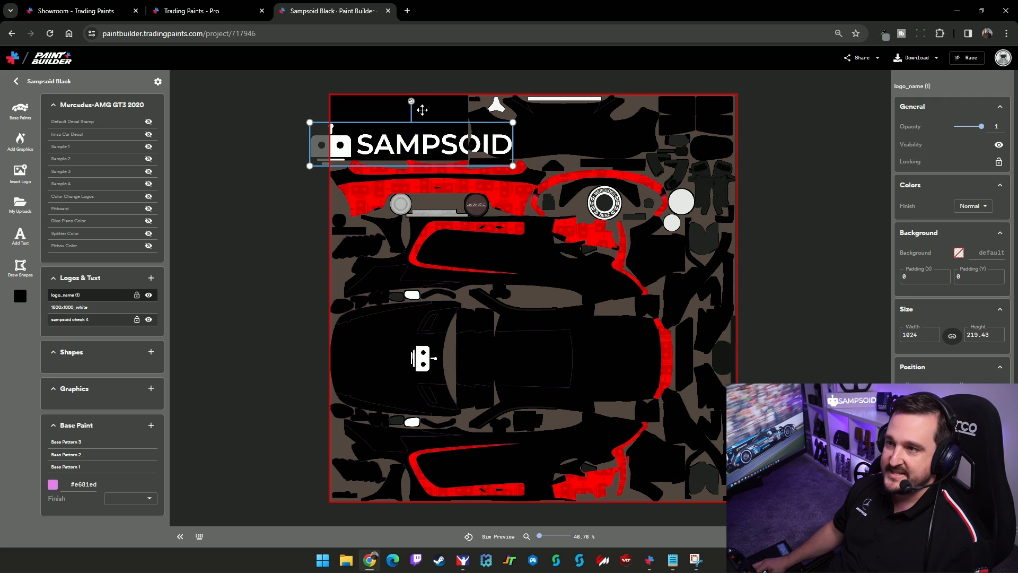
{"action": "left_click_drag", "start_coordinate": [410, 101], "coordinate": [411, 187]}
{"action": "left_click_drag", "start_coordinate": [512, 166], "coordinate": [436, 149]}
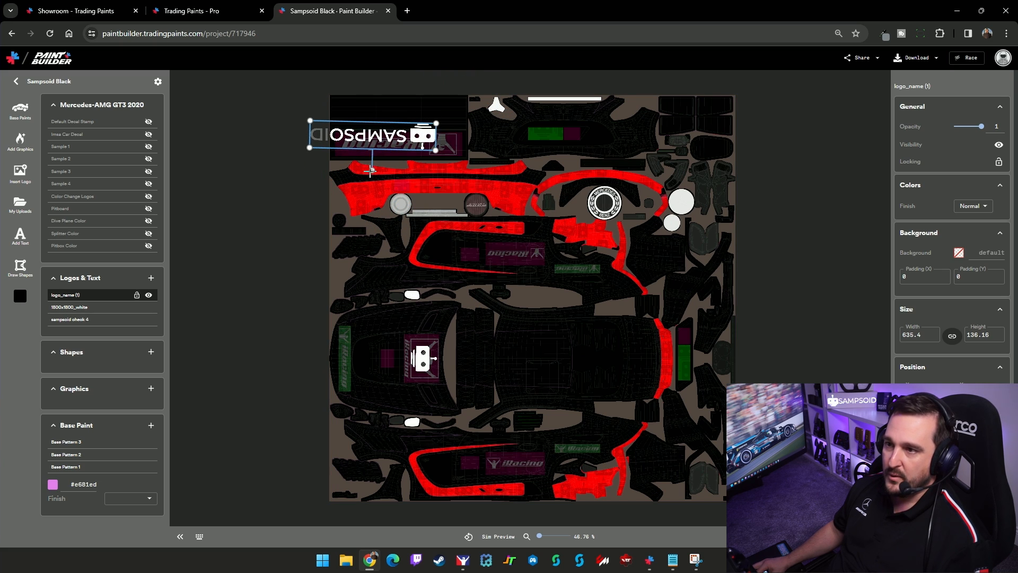
{"action": "left_click_drag", "start_coordinate": [373, 139], "coordinate": [404, 144]}
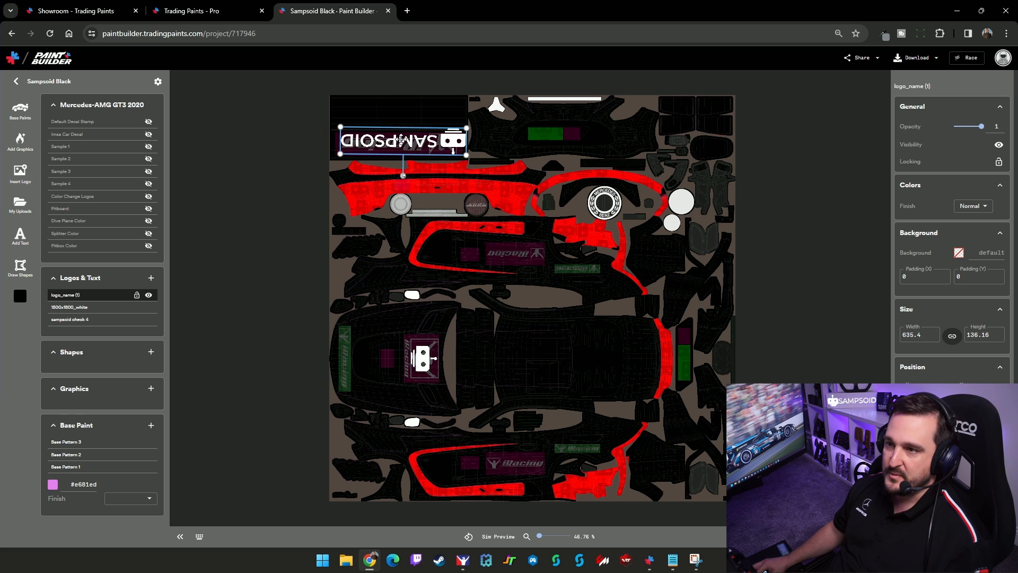
Toggle the Sample 2 template layer on and off to compare the SAMPSOID logo's placement with the sample livery
{"action": "left_click", "coordinate": [149, 159]}
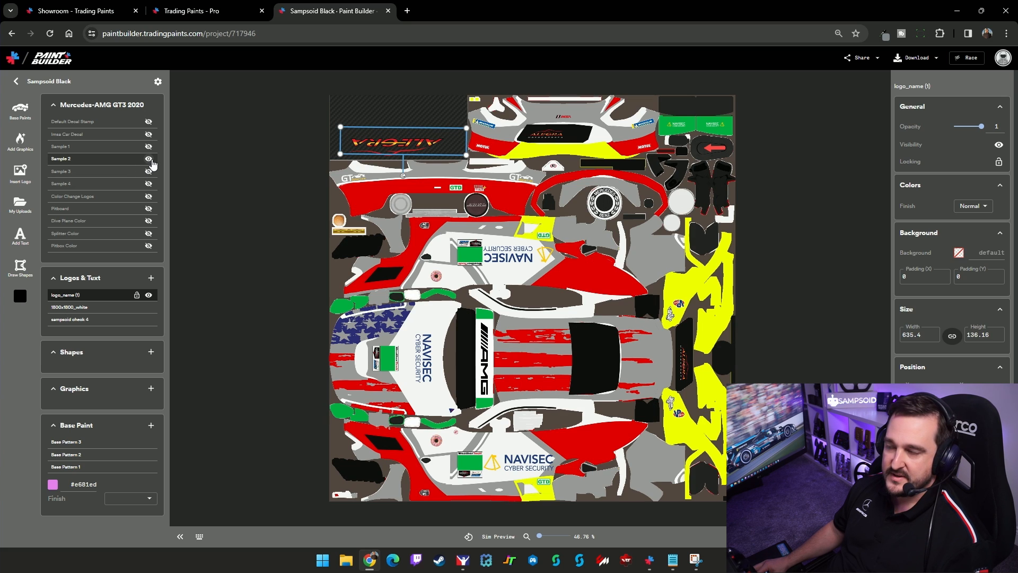
{"action": "left_click", "coordinate": [150, 161]}
{"action": "left_click", "coordinate": [150, 160]}
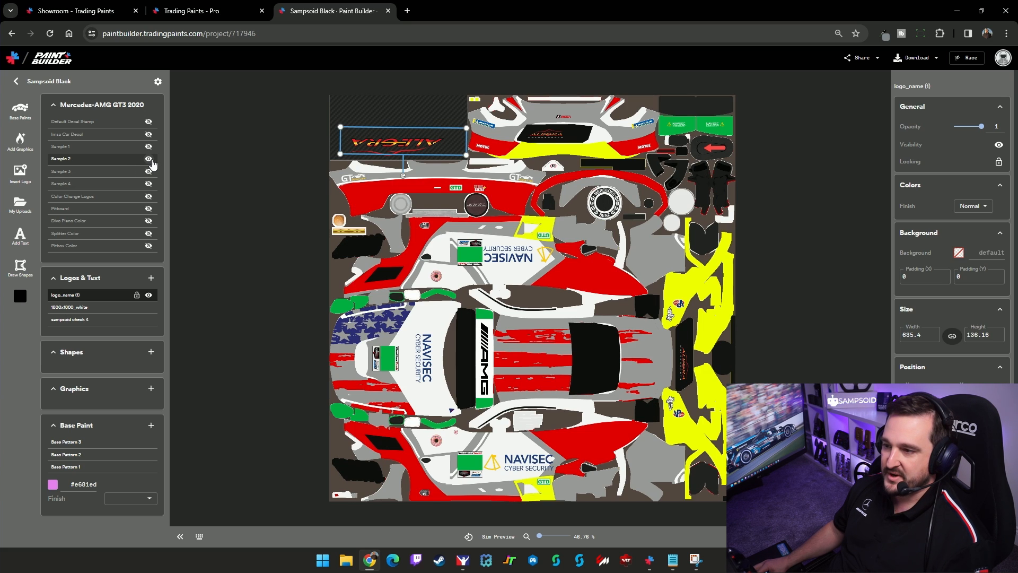
{"action": "left_click", "coordinate": [149, 159]}
Shrink the SAMPSOID logo to about 488 × 105, center it on the iRacing block, and nudge it into its final position
{"action": "left_click_drag", "start_coordinate": [444, 139], "coordinate": [434, 132]}
{"action": "left_click_drag", "start_coordinate": [381, 149], "coordinate": [397, 150]}
{"action": "key", "text": "d"}
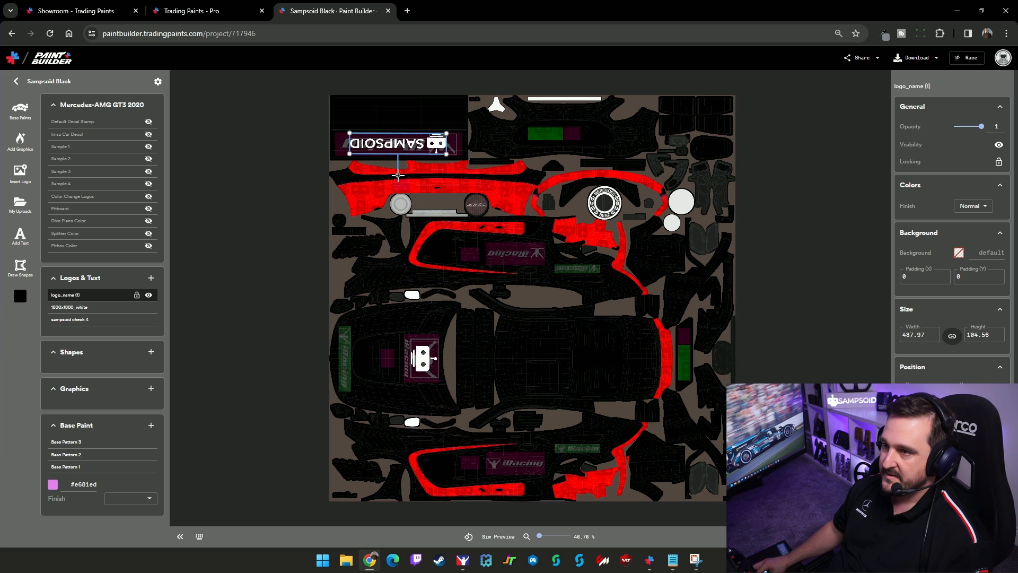
{"action": "key", "text": "d"}
{"action": "key", "text": "d"}
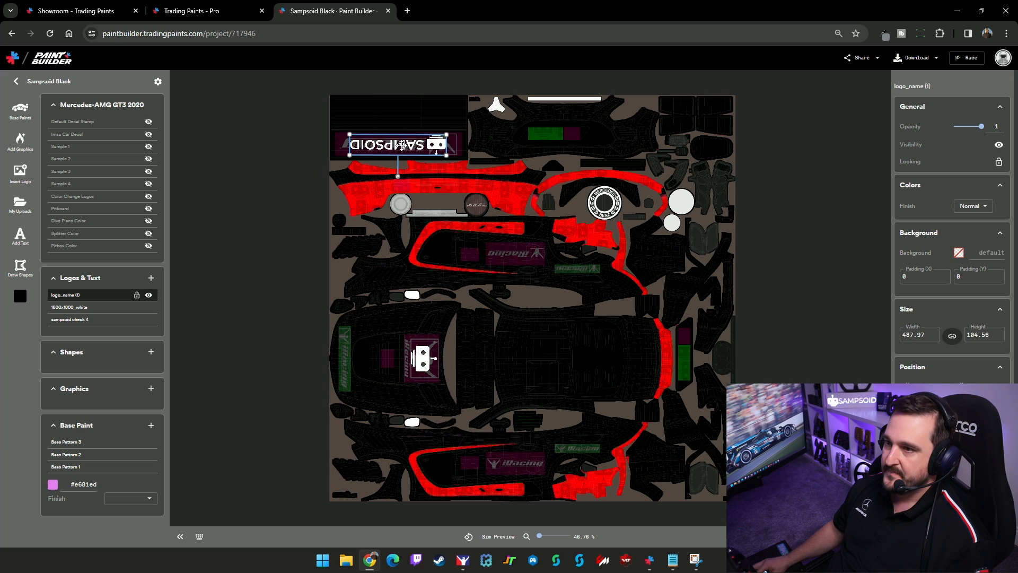
{"action": "key", "text": "d"}
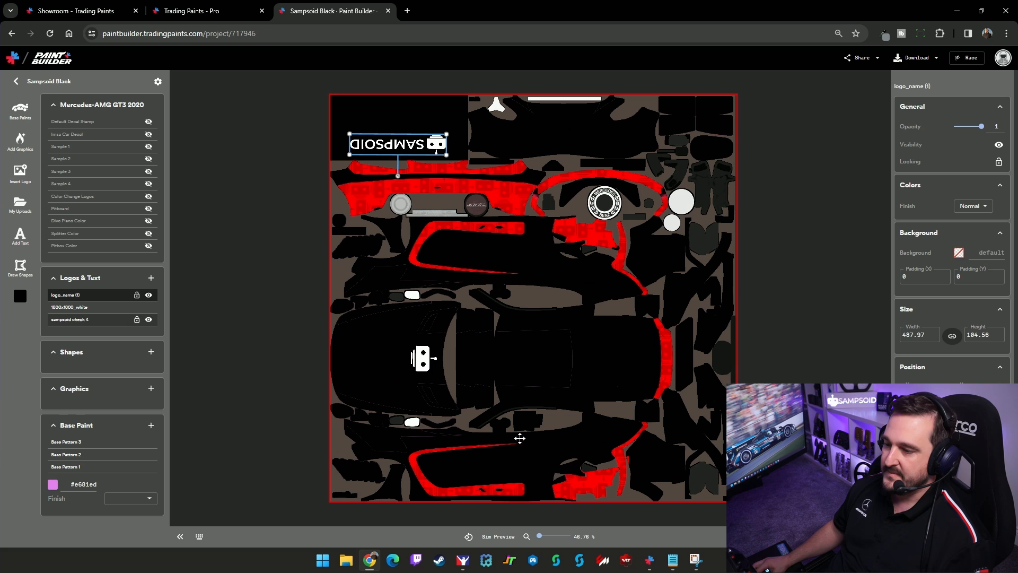
Send the livery to the sim preview and orbit the iRacing car model to examine the SAMPSOID logo on the rear wing
{"action": "left_click", "coordinate": [504, 535]}
{"action": "left_click", "coordinate": [692, 363]}
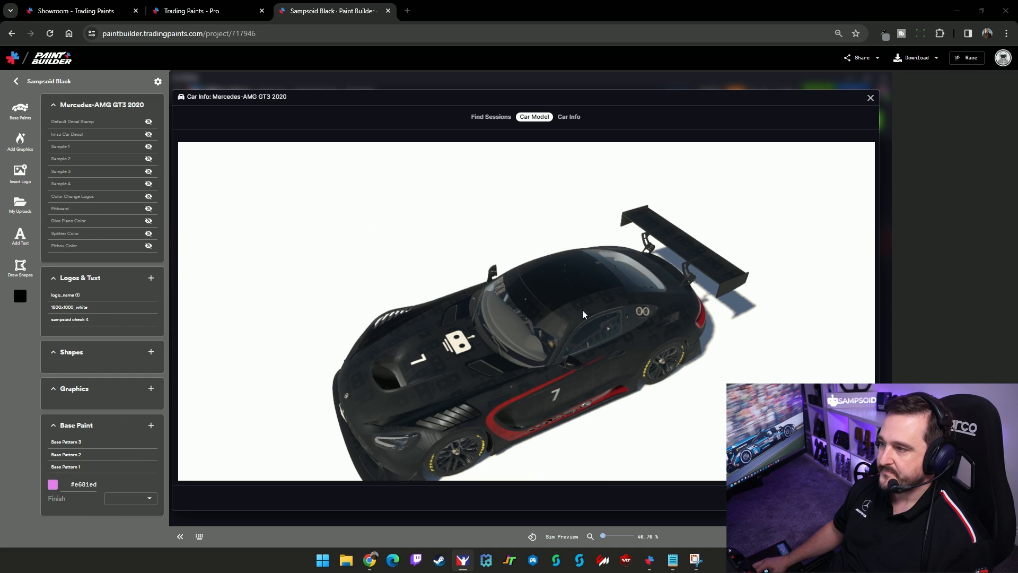
{"action": "left_click_drag", "start_coordinate": [582, 310], "coordinate": [742, 345]}
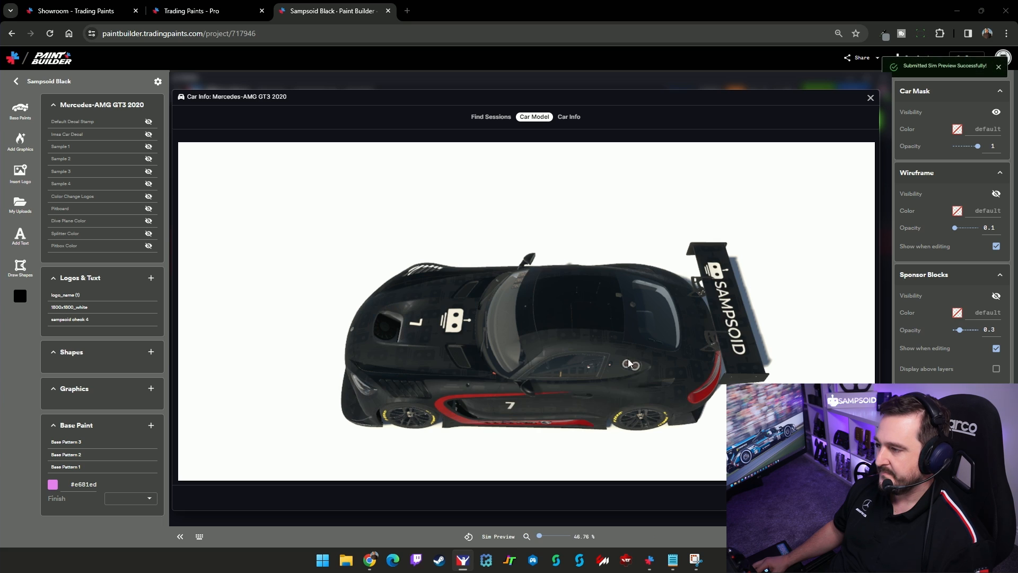
{"action": "left_click_drag", "start_coordinate": [621, 360], "coordinate": [585, 381]}
{"action": "key", "text": "Escape"}
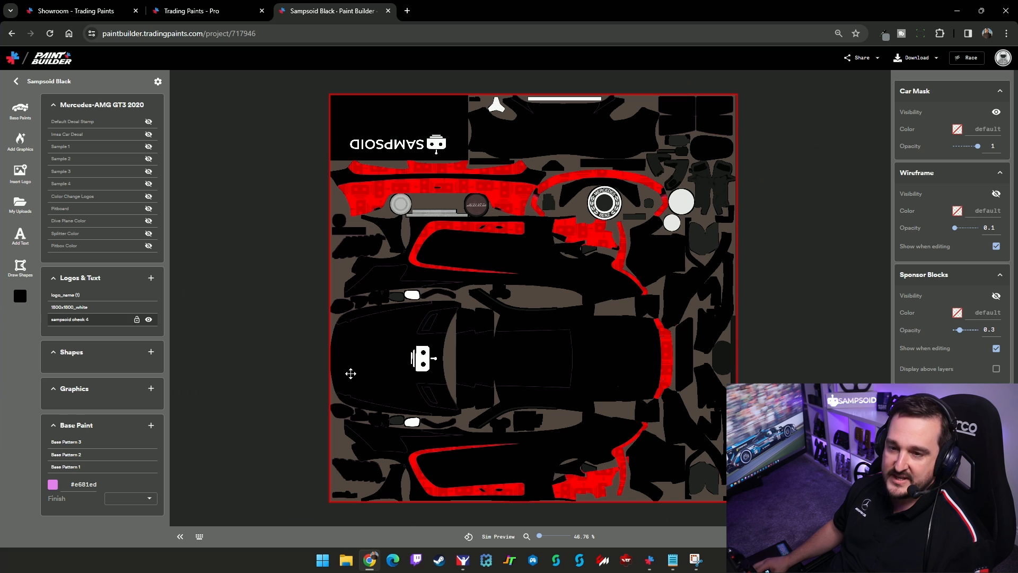
{"action": "left_click", "coordinate": [198, 358]}
Insert the "apex" logo from My Uploads, shrink it to about 234 × 50, and place it on the template's lower door panel
{"action": "left_click", "coordinate": [151, 279]}
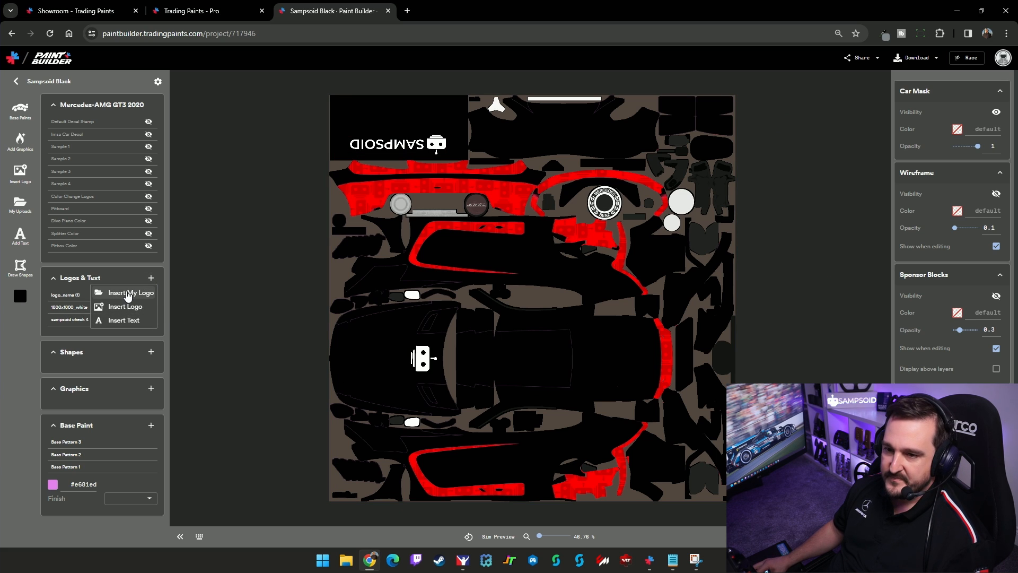
{"action": "left_click", "coordinate": [128, 294]}
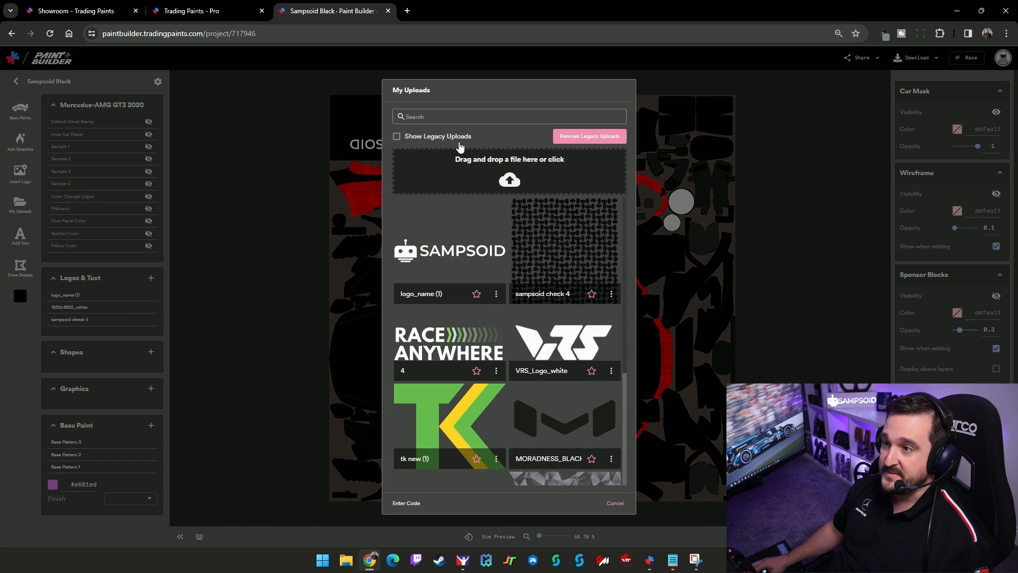
{"action": "scroll", "coordinate": [540, 334], "scroll_direction": "down", "scroll_amount": 2}
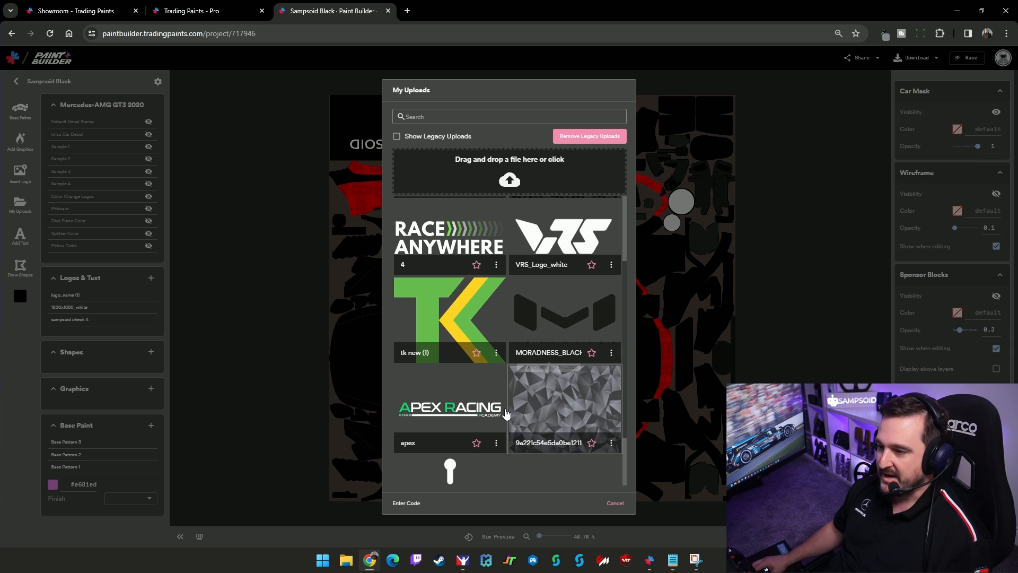
{"action": "left_click", "coordinate": [466, 408]}
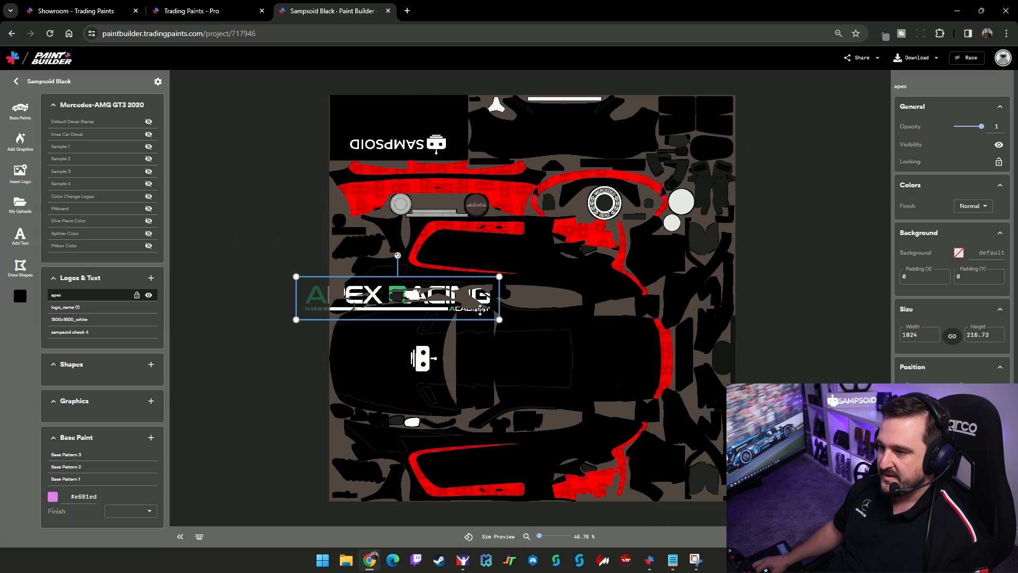
{"action": "left_click_drag", "start_coordinate": [499, 277], "coordinate": [520, 455]}
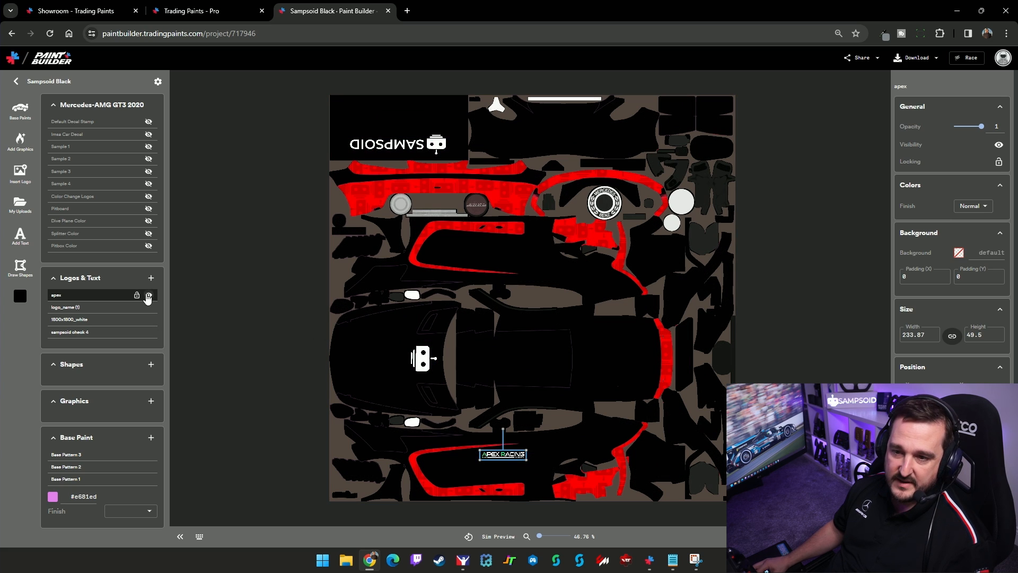
Insert "VRS_Logo_white" from My Uploads, shrink it to about 130 × 77, and place it directly below the Apex Racing logo
{"action": "left_click", "coordinate": [151, 278]}
{"action": "left_click", "coordinate": [140, 291]}
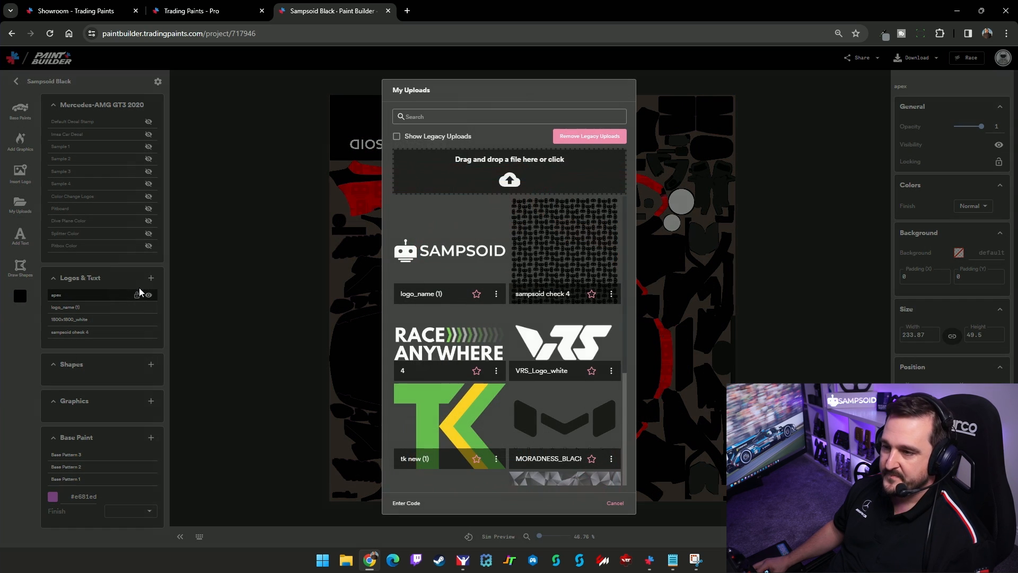
{"action": "left_click", "coordinate": [579, 342]}
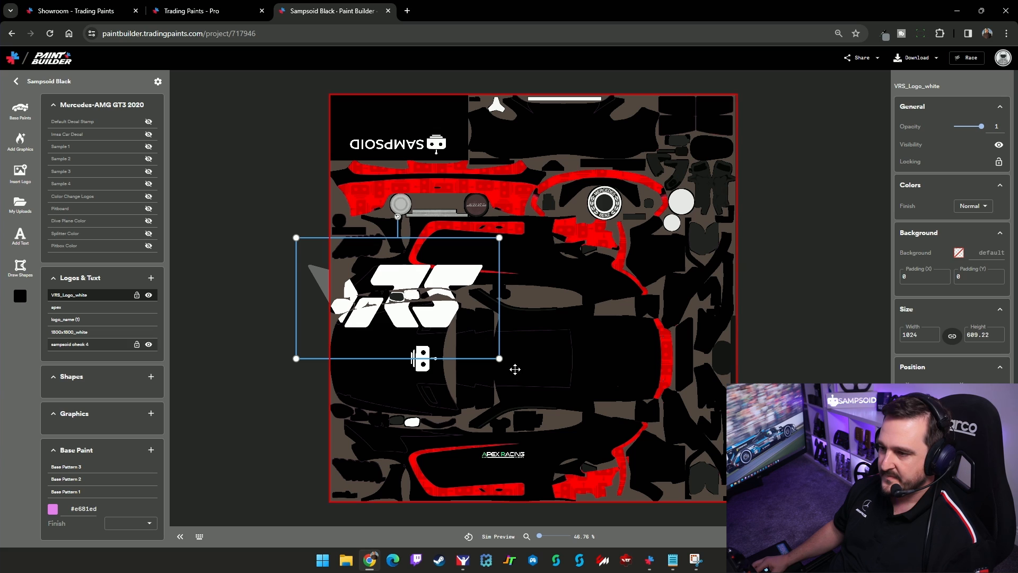
{"action": "left_click_drag", "start_coordinate": [499, 358], "coordinate": [496, 464]}
{"action": "left_click_drag", "start_coordinate": [509, 472], "coordinate": [499, 467]}
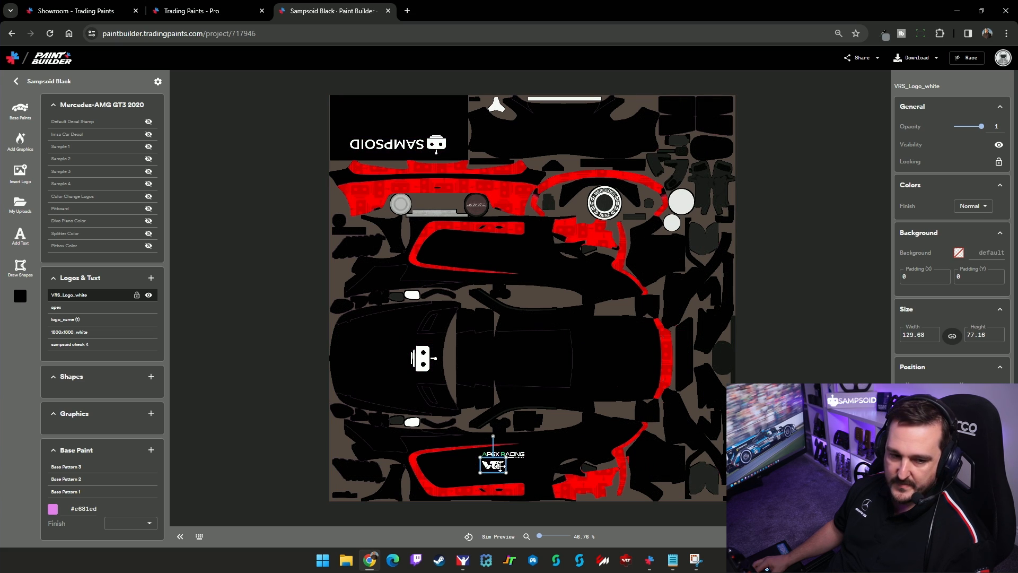
Insert the Race Anywhere logo "4" from My Uploads, shrink it to about 168 × 64, and place it right of the VRS logo
{"action": "left_click", "coordinate": [152, 280]}
{"action": "left_click", "coordinate": [144, 291]}
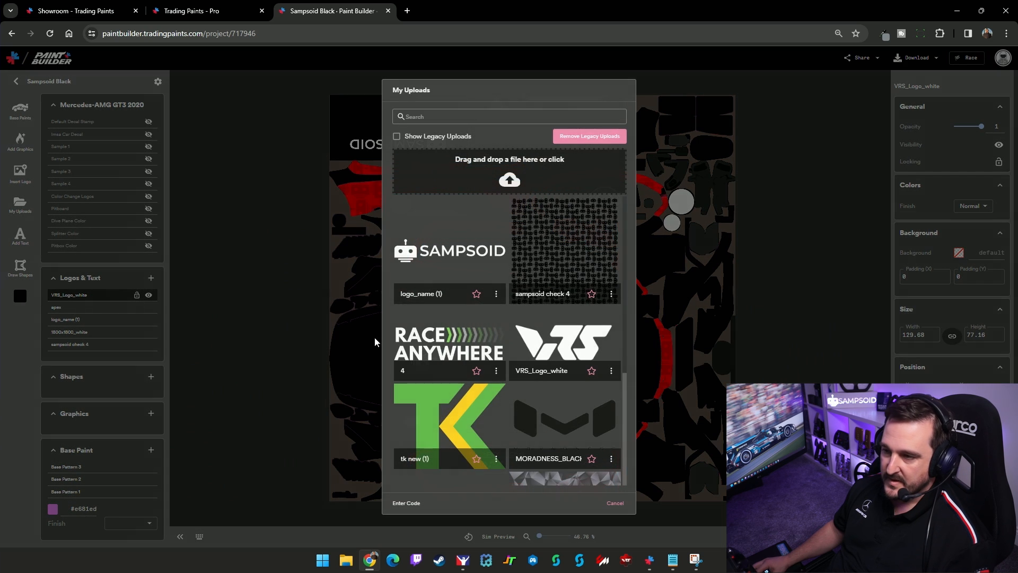
{"action": "left_click", "coordinate": [469, 332]}
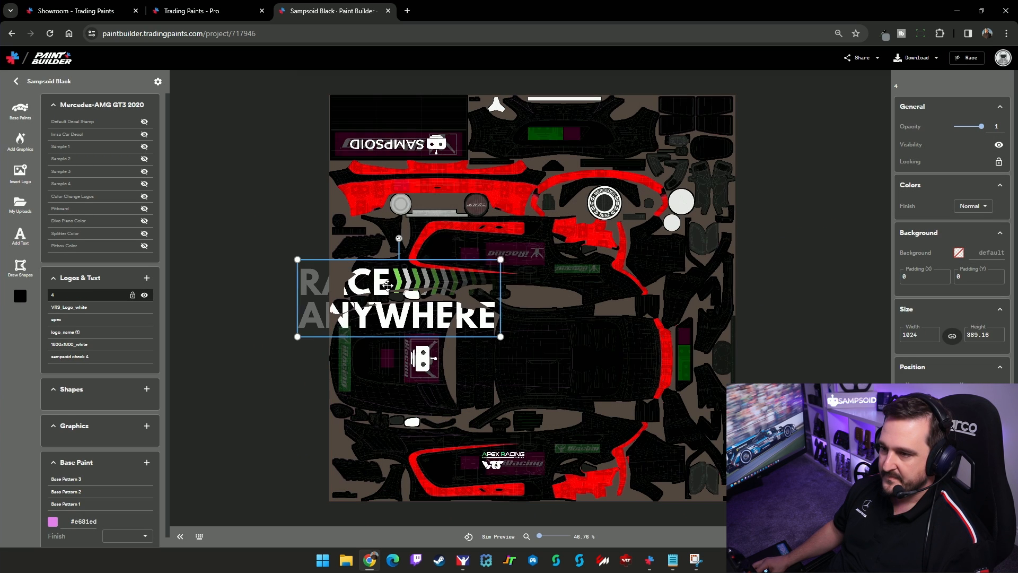
{"action": "left_click_drag", "start_coordinate": [605, 302], "coordinate": [522, 465]}
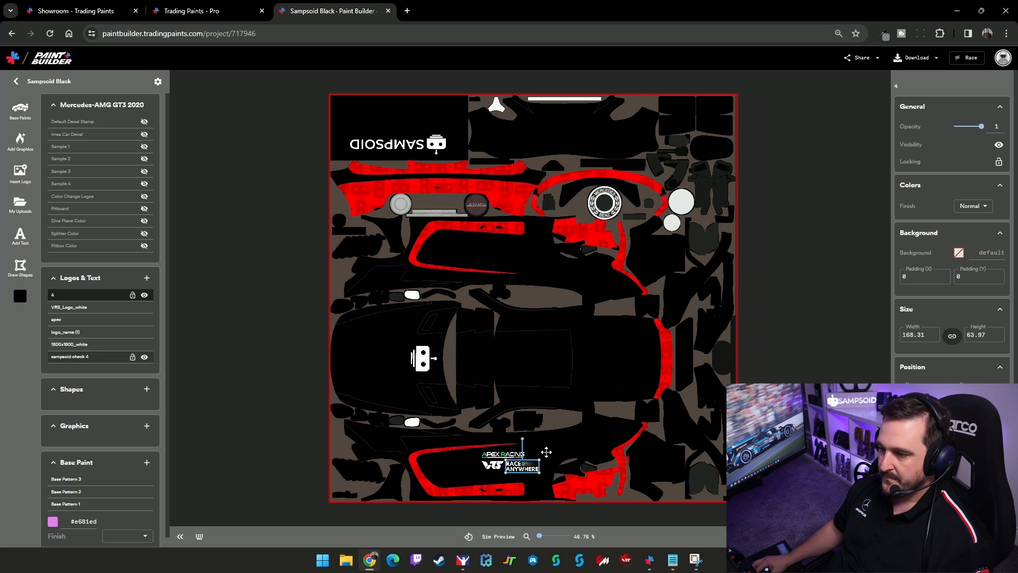
Insert the "tk new (1)" logo from My Uploads, shrink it to about 55 × 42, and place it right of the Apex Racing logo
{"action": "left_click", "coordinate": [147, 278]}
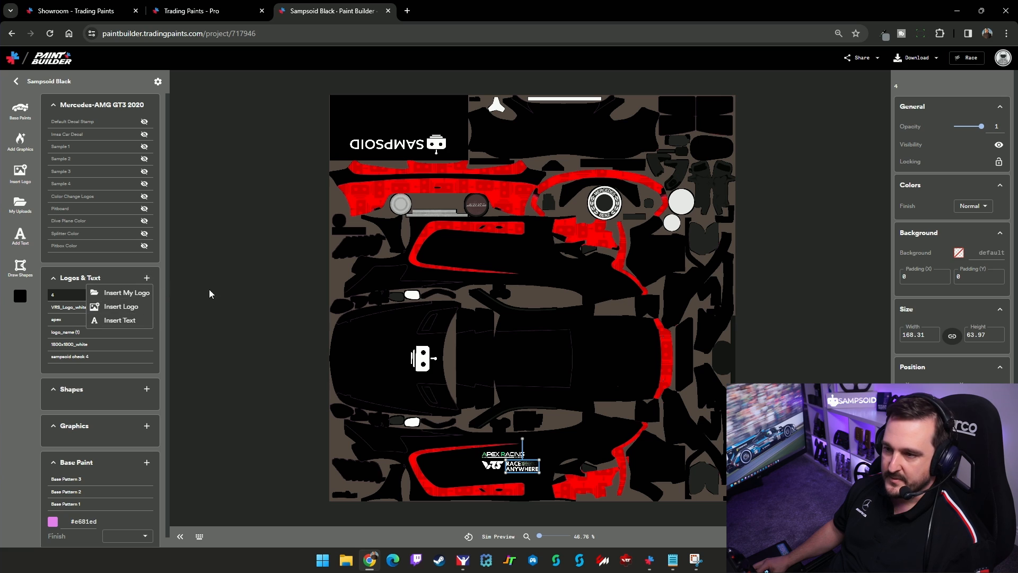
{"action": "left_click", "coordinate": [131, 299]}
{"action": "left_click", "coordinate": [457, 396]}
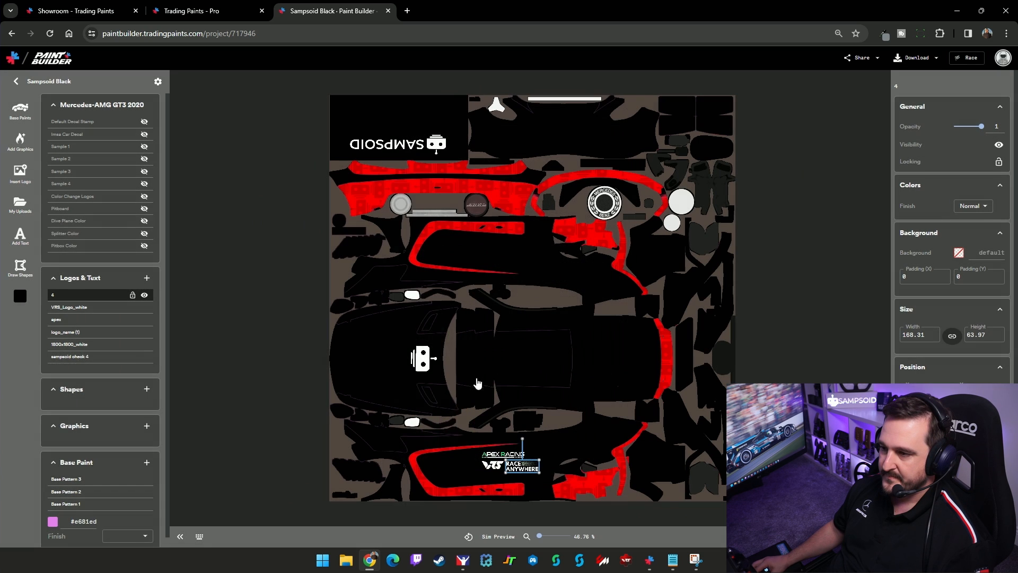
{"action": "left_click_drag", "start_coordinate": [428, 299], "coordinate": [571, 399]}
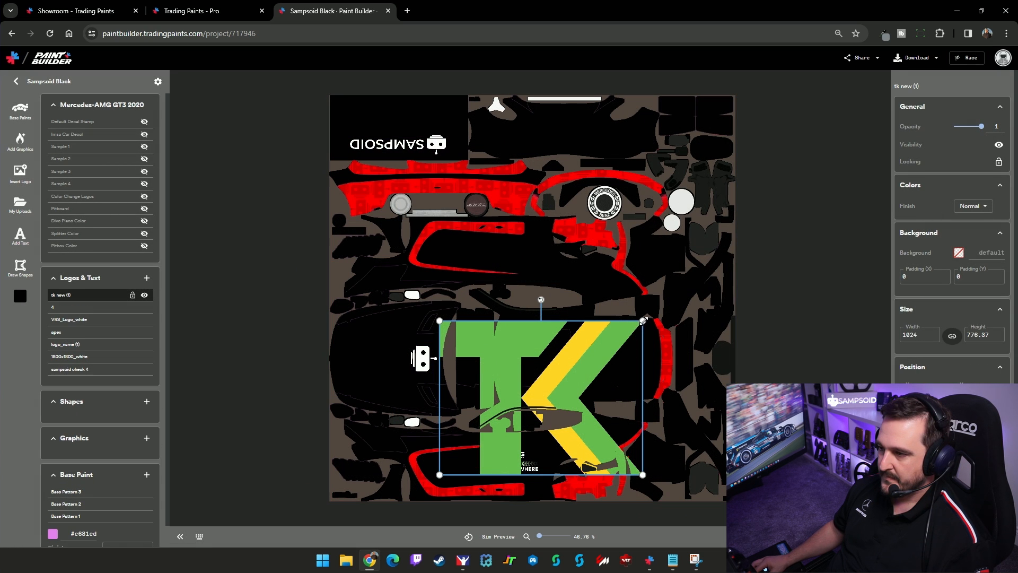
{"action": "left_click_drag", "start_coordinate": [642, 321], "coordinate": [533, 456]}
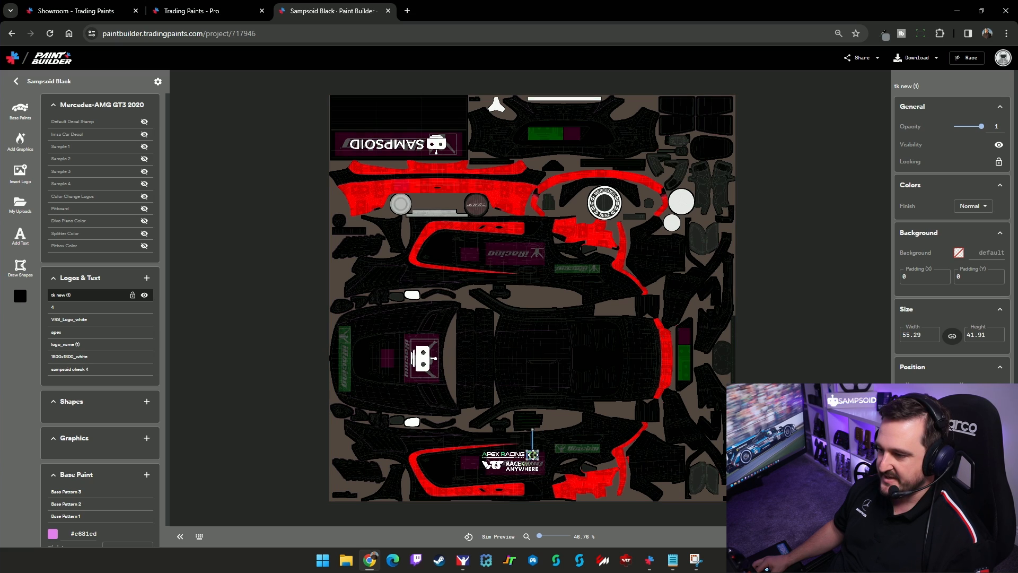
{"action": "left_click", "coordinate": [532, 466]}
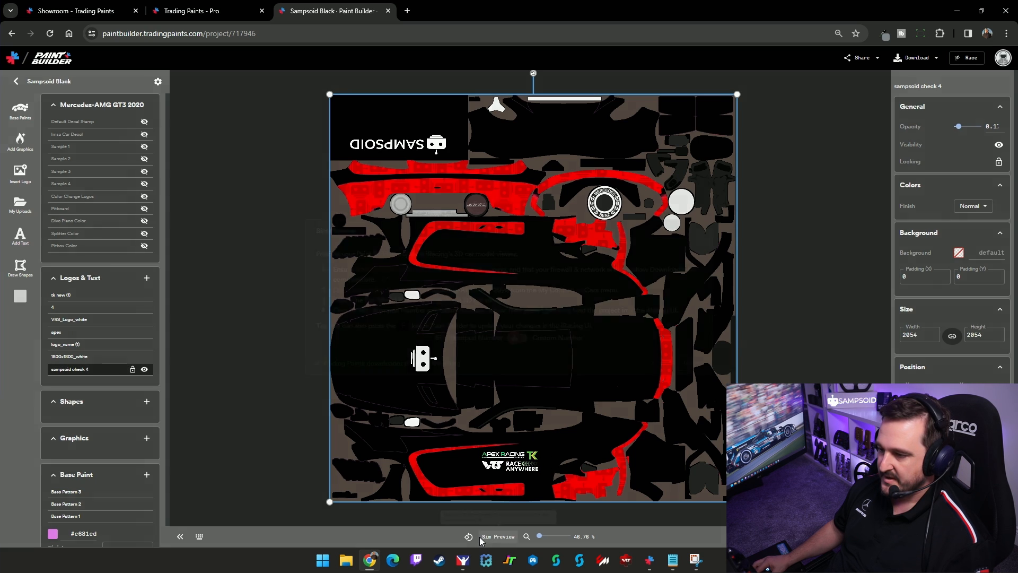
Send the livery to the sim preview and orbit the iRacing car model to examine the sponsor logos on the door
{"action": "left_click", "coordinate": [496, 536]}
{"action": "left_click", "coordinate": [693, 365]}
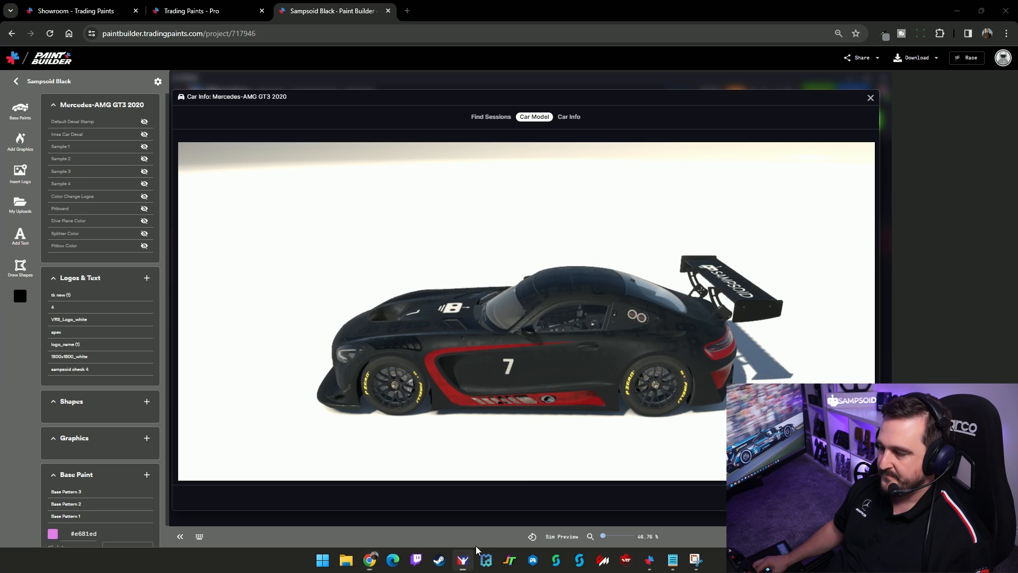
{"action": "left_click_drag", "start_coordinate": [551, 361], "coordinate": [575, 397]}
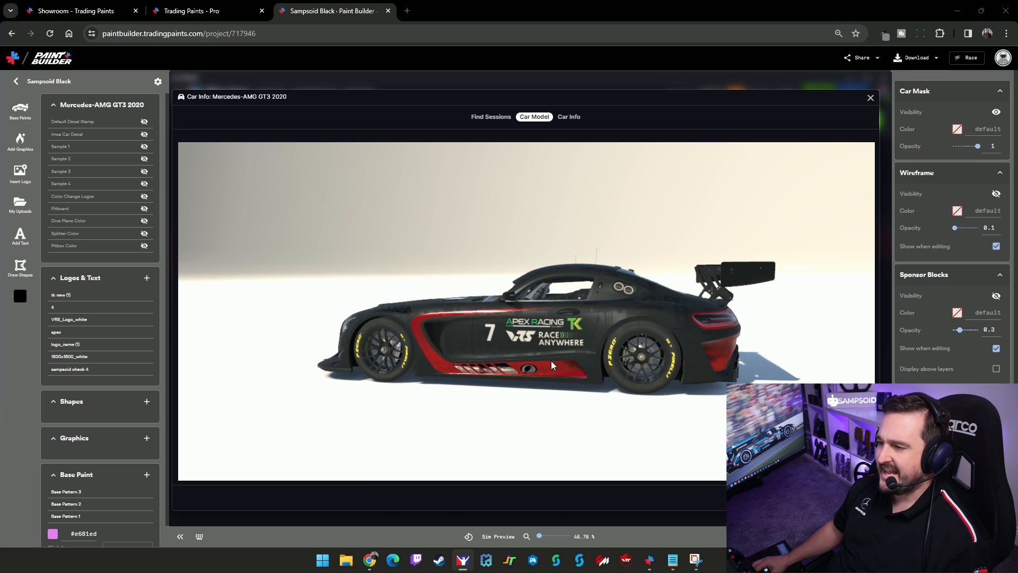
{"action": "key", "text": "Escape"}
Duplicate the Apex Racing logo, try the copy on the roof, and delete that copy
{"action": "left_click", "coordinate": [493, 452]}
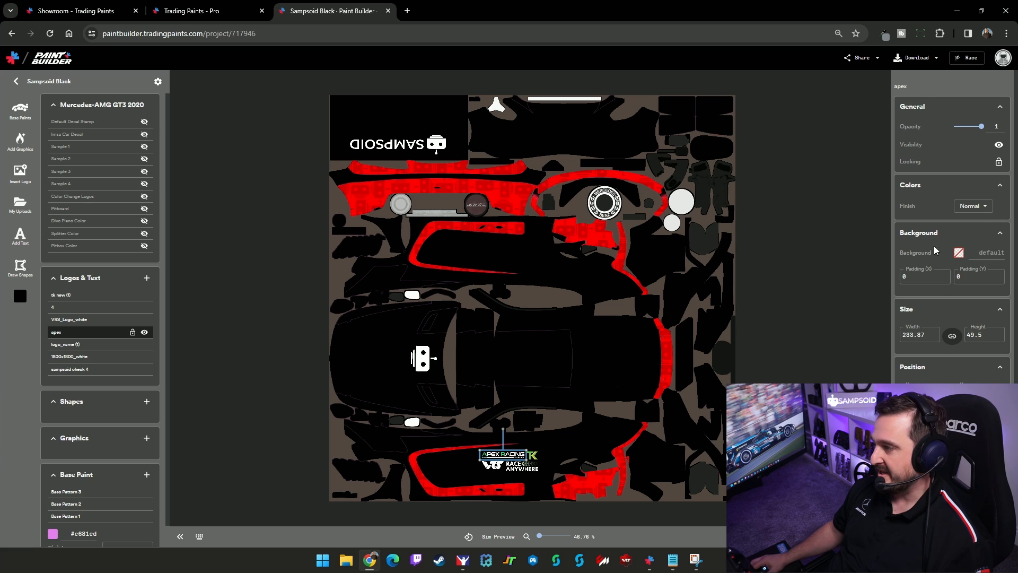
{"action": "scroll", "coordinate": [950, 248], "scroll_direction": "down", "scroll_amount": 3}
{"action": "scroll", "coordinate": [949, 239], "scroll_direction": "down", "scroll_amount": 2}
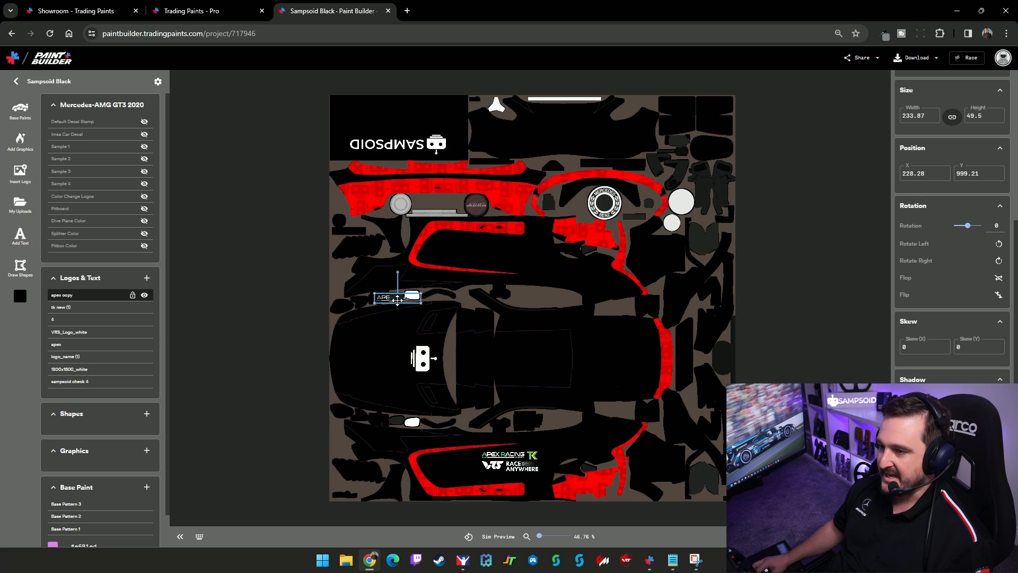
{"action": "left_click_drag", "start_coordinate": [411, 306], "coordinate": [508, 377]}
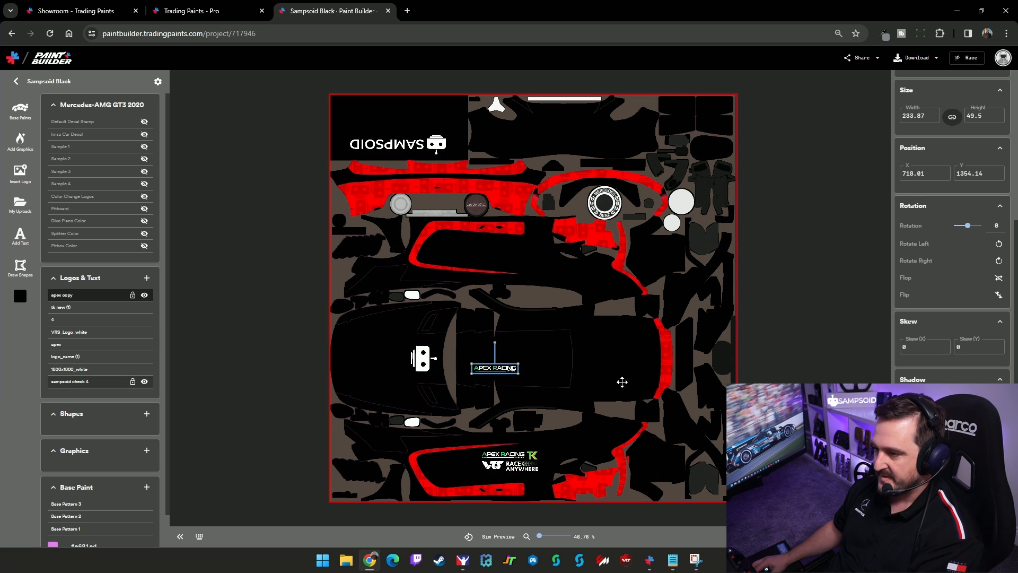
{"action": "key", "text": "Delete"}
{"action": "left_click", "coordinate": [569, 320]}
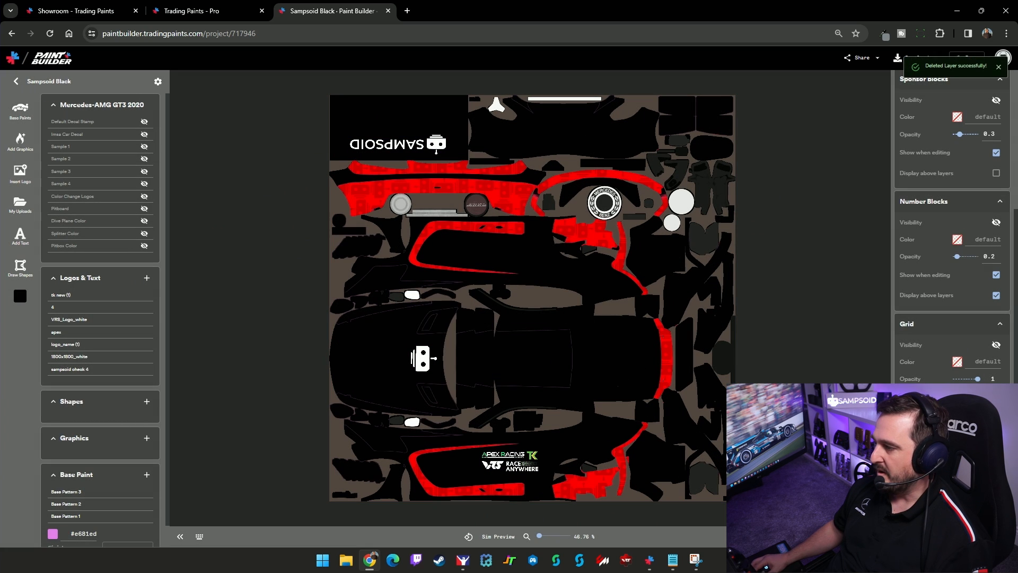
Duplicate the Apex Racing logo, rotate the copy 180°, and place it on the template's upper door panel
{"action": "left_click", "coordinate": [500, 454]}
{"action": "scroll", "coordinate": [953, 228], "scroll_direction": "down", "scroll_amount": 1}
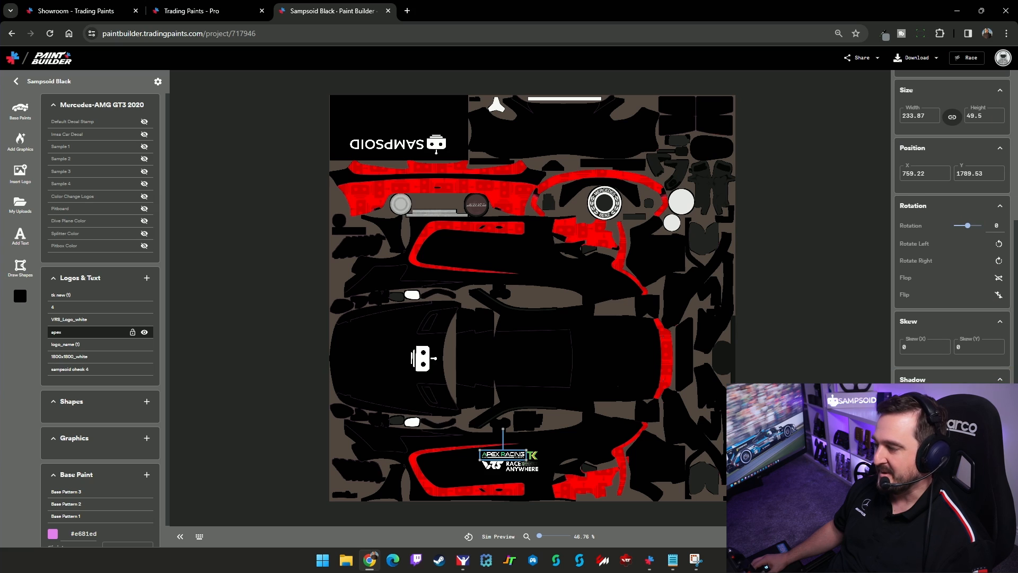
{"action": "key", "text": "ctrl+v"}
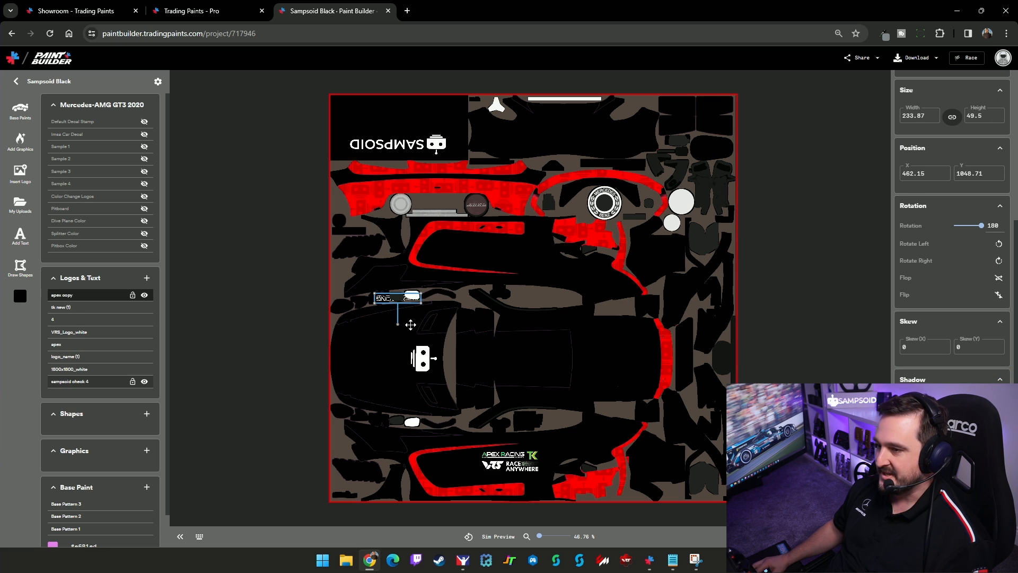
{"action": "left_click_drag", "start_coordinate": [404, 298], "coordinate": [510, 244]}
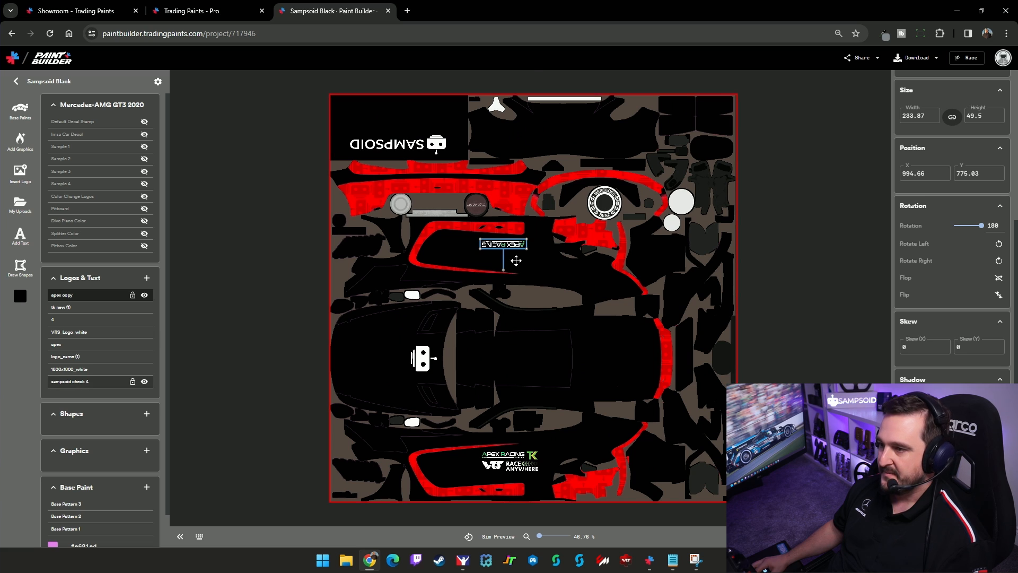
Delete the rotated "apex copy" layer from the upper door panel
{"action": "left_click", "coordinate": [516, 260]}
{"action": "left_click", "coordinate": [513, 247]}
{"action": "key", "text": "Delete"}
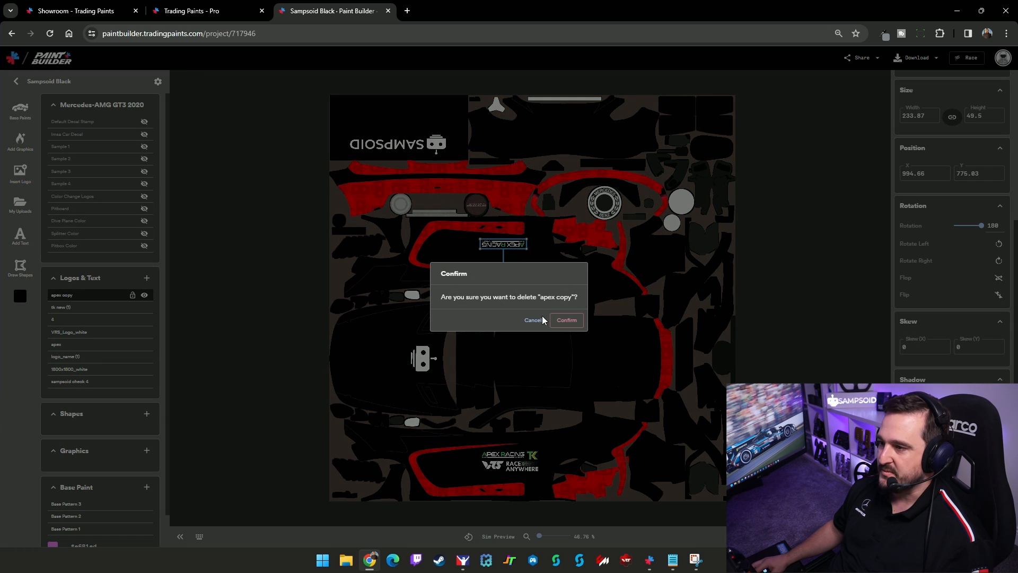
{"action": "left_click", "coordinate": [570, 319]}
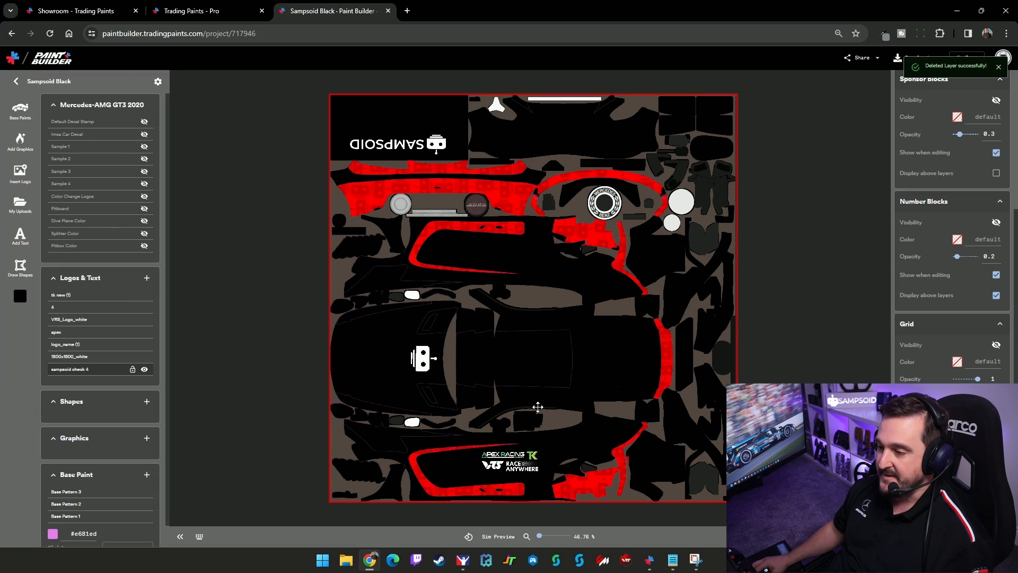
Switch to iRacing and orbit the car model to inspect the livery from other angles, then return to Paint Builder
{"action": "left_click", "coordinate": [463, 560]}
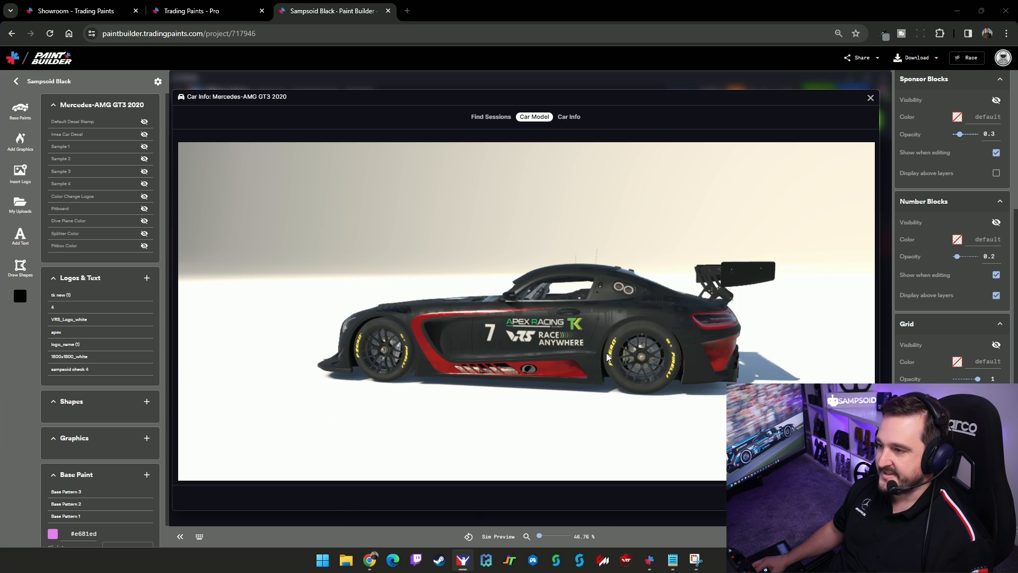
{"action": "left_click_drag", "start_coordinate": [552, 366], "coordinate": [546, 321]}
{"action": "mouse_move", "coordinate": [500, 273]}
{"action": "left_mouse_down"}
{"action": "mouse_move", "coordinate": [514, 311]}
{"action": "mouse_move", "coordinate": [560, 285]}
{"action": "mouse_move", "coordinate": [414, 330]}
{"action": "mouse_move", "coordinate": [546, 316]}
{"action": "mouse_move", "coordinate": [591, 297]}
{"action": "left_mouse_up"}
{"action": "key", "text": "Escape"}
{"action": "left_click", "coordinate": [176, 377]}
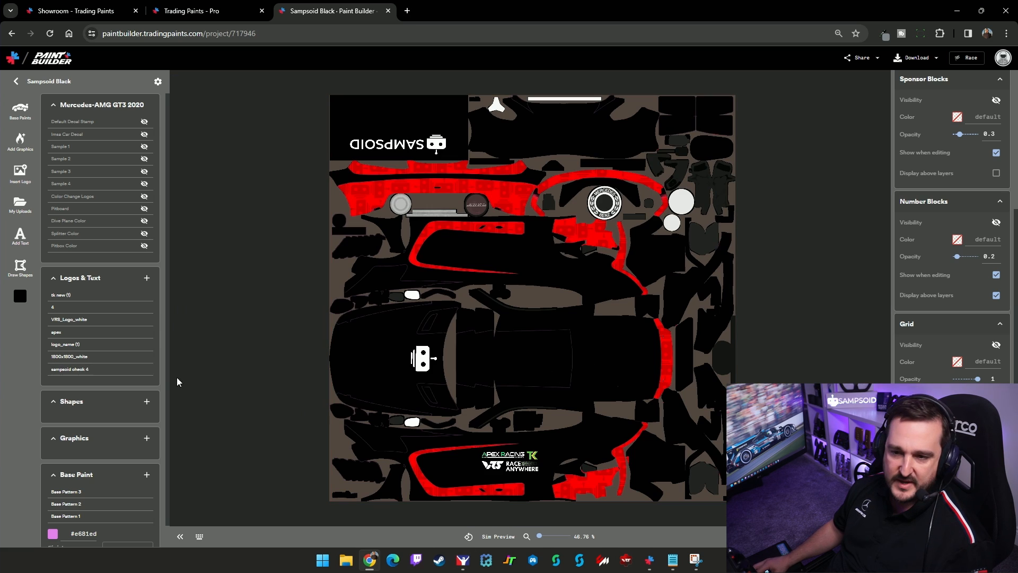
Browse the graphics library for a pattern to add to the livery
{"action": "scroll", "coordinate": [142, 419], "scroll_direction": "down", "scroll_amount": 1}
{"action": "left_click", "coordinate": [147, 416]}
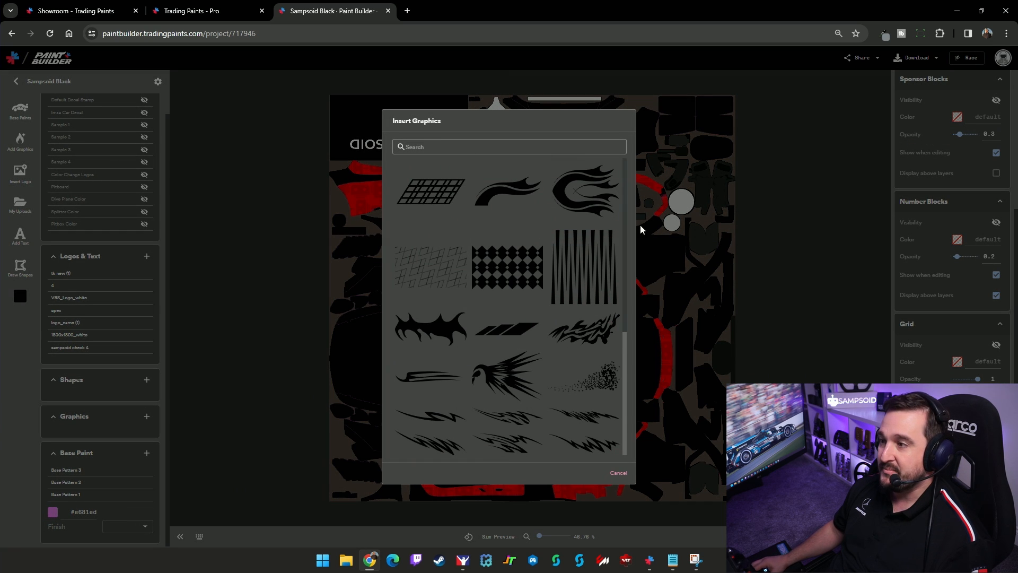
{"action": "scroll", "coordinate": [610, 350], "scroll_direction": "down", "scroll_amount": 4}
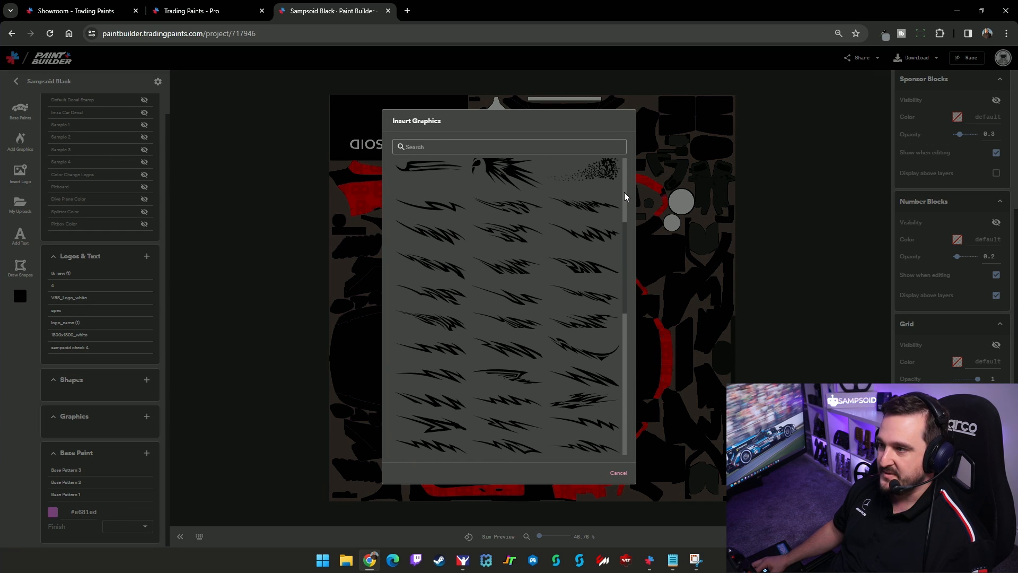
{"action": "scroll", "coordinate": [575, 291], "scroll_direction": "up", "scroll_amount": 4}
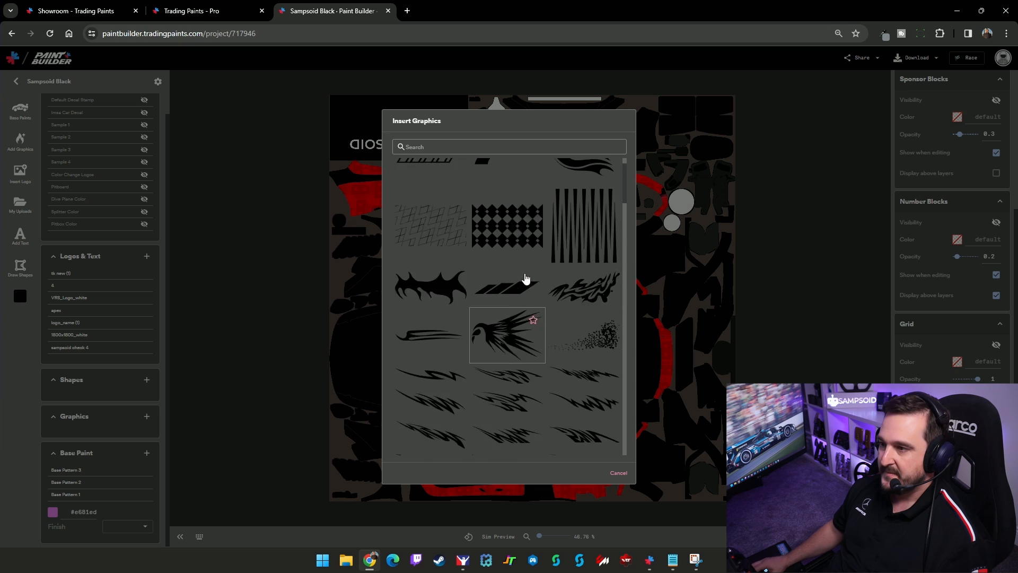
{"action": "scroll", "coordinate": [520, 275], "scroll_direction": "down", "scroll_amount": 10}
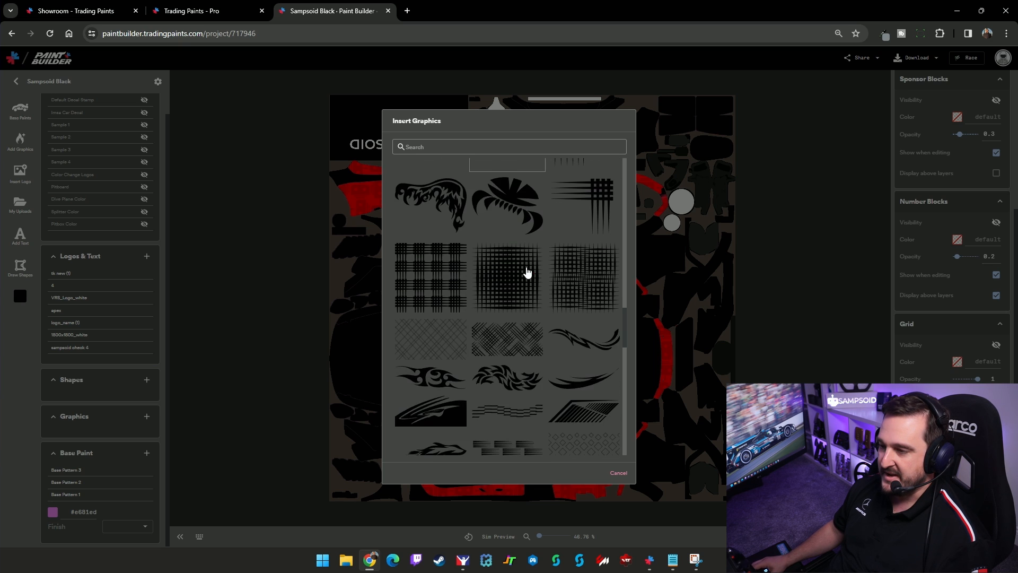
{"action": "scroll", "coordinate": [528, 272], "scroll_direction": "down", "scroll_amount": 10}
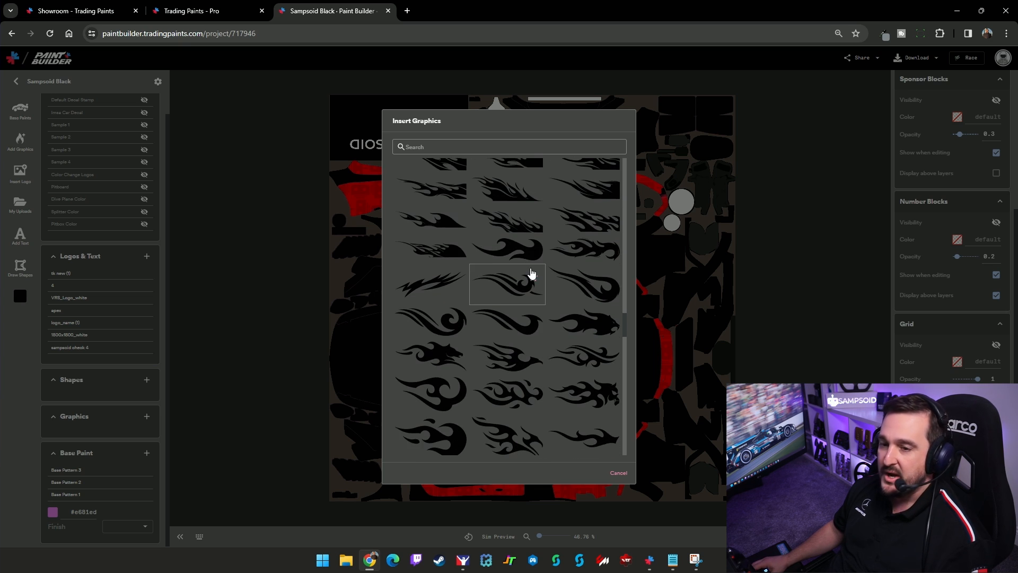
{"action": "scroll", "coordinate": [525, 287], "scroll_direction": "down", "scroll_amount": 10}
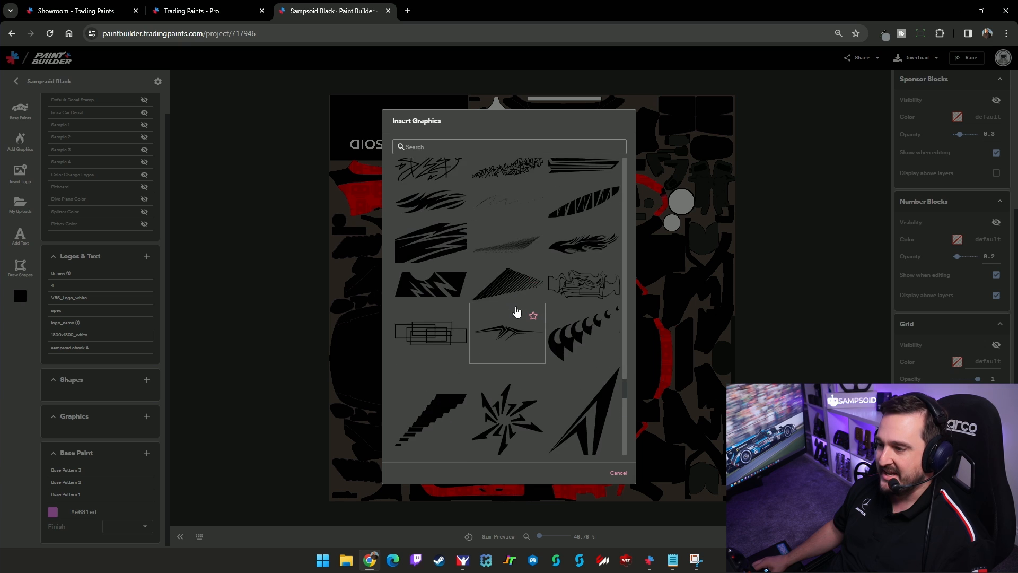
{"action": "scroll", "coordinate": [526, 318], "scroll_direction": "down", "scroll_amount": 10}
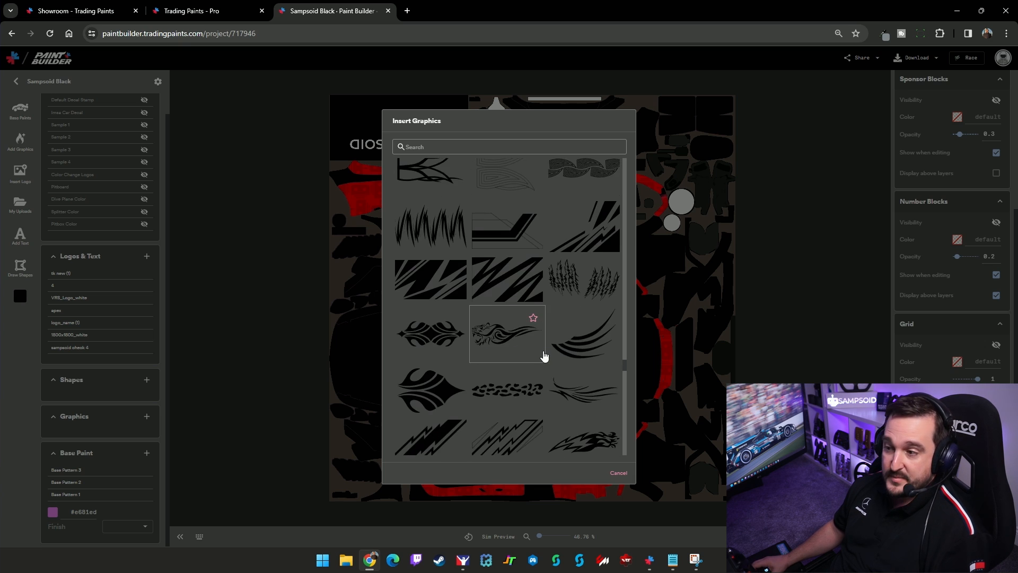
{"action": "scroll", "coordinate": [543, 356], "scroll_direction": "down", "scroll_amount": 10}
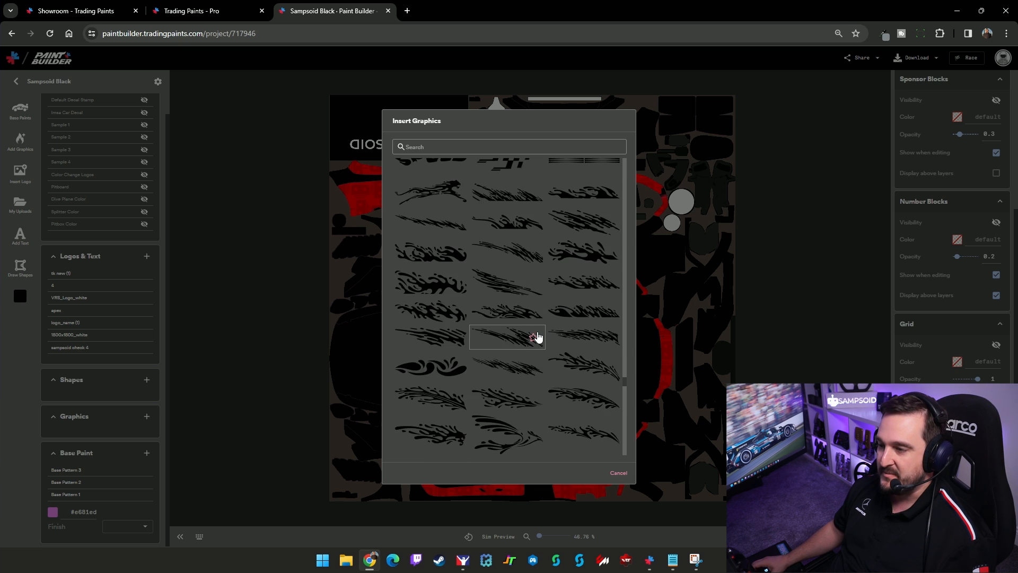
{"action": "scroll", "coordinate": [538, 337], "scroll_direction": "down", "scroll_amount": 5}
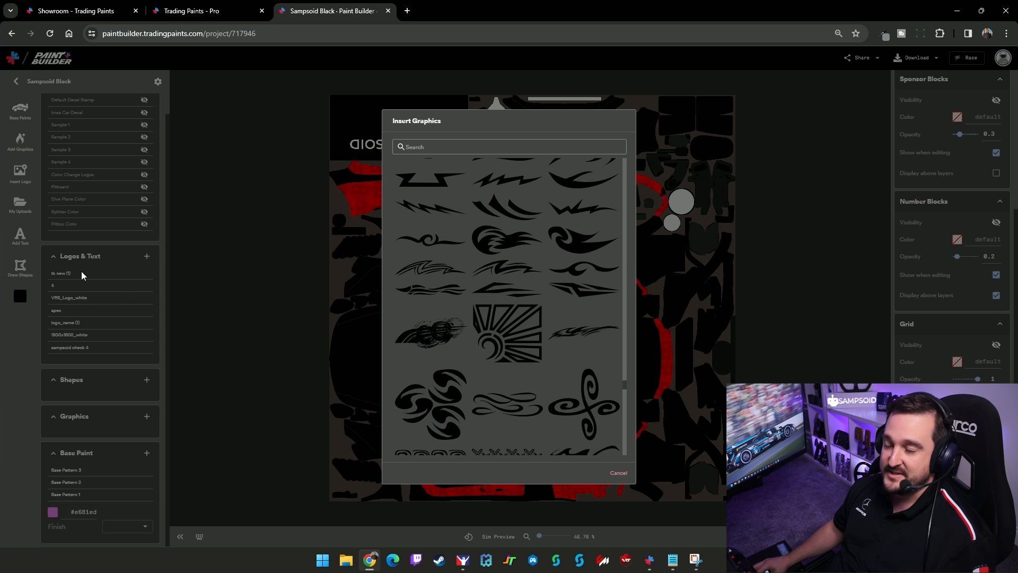
{"action": "scroll", "coordinate": [583, 310], "scroll_direction": "down", "scroll_amount": 3}
{"action": "scroll", "coordinate": [560, 312], "scroll_direction": "down", "scroll_amount": 10}
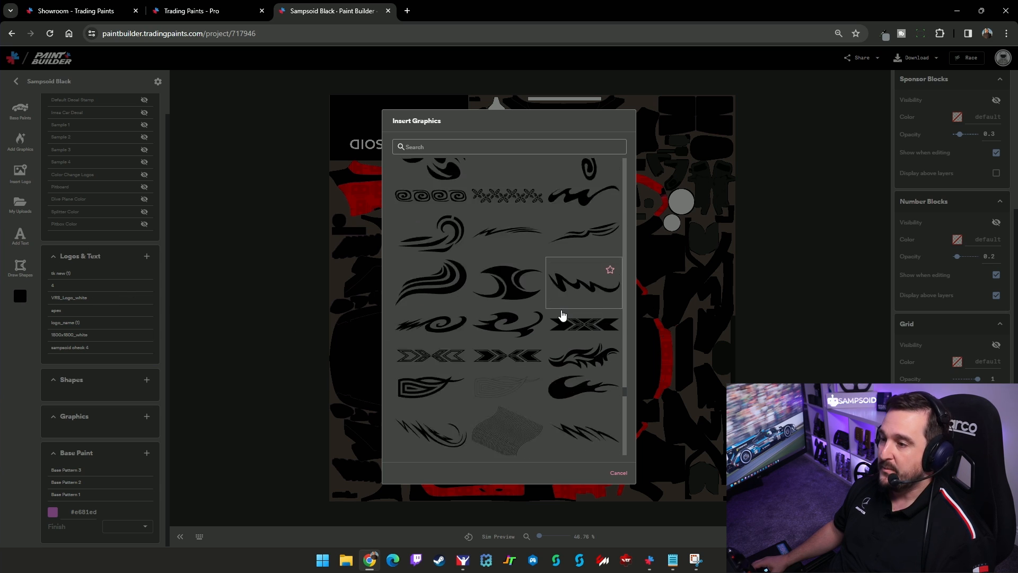
{"action": "scroll", "coordinate": [567, 344], "scroll_direction": "down", "scroll_amount": 10}
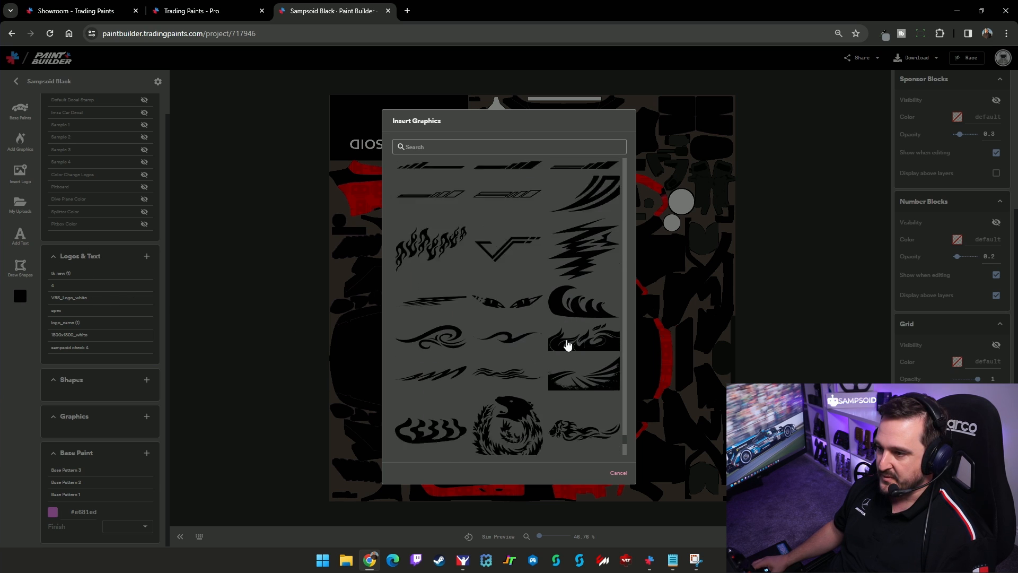
{"action": "scroll", "coordinate": [626, 444], "scroll_direction": "down", "scroll_amount": 5}
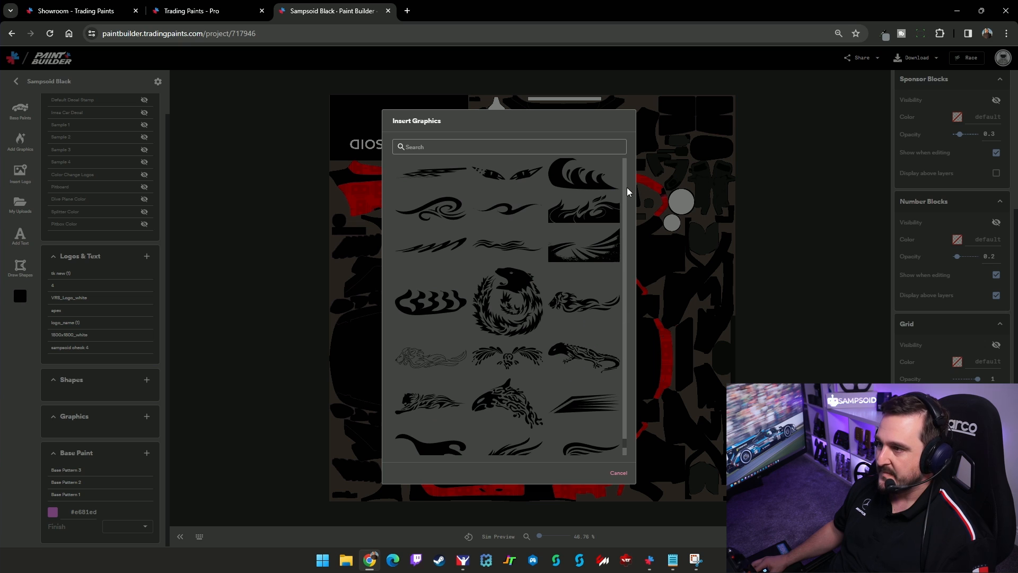
{"action": "scroll", "coordinate": [626, 180], "scroll_direction": "down", "scroll_amount": 15}
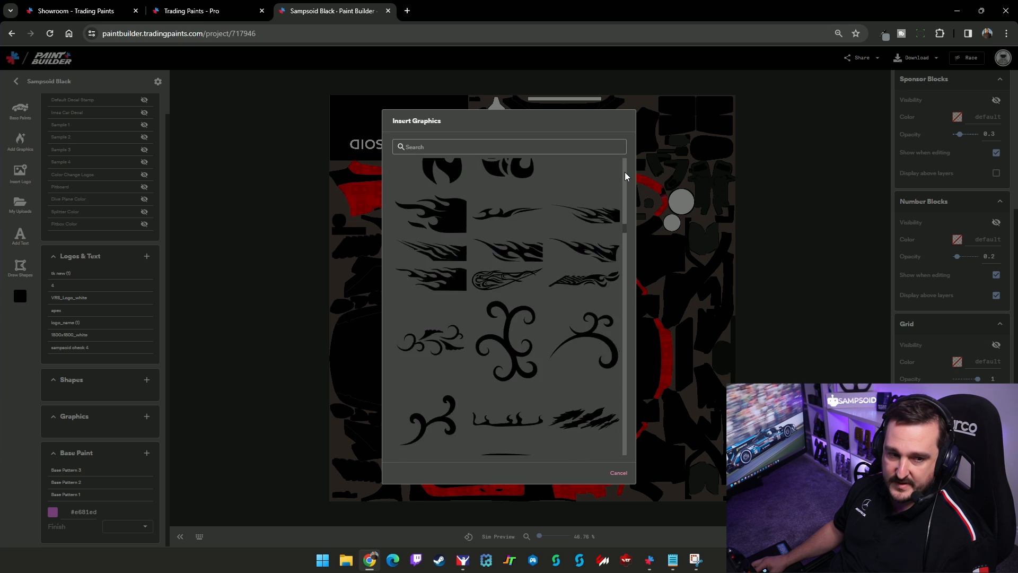
{"action": "scroll", "coordinate": [625, 172], "scroll_direction": "up", "scroll_amount": 5}
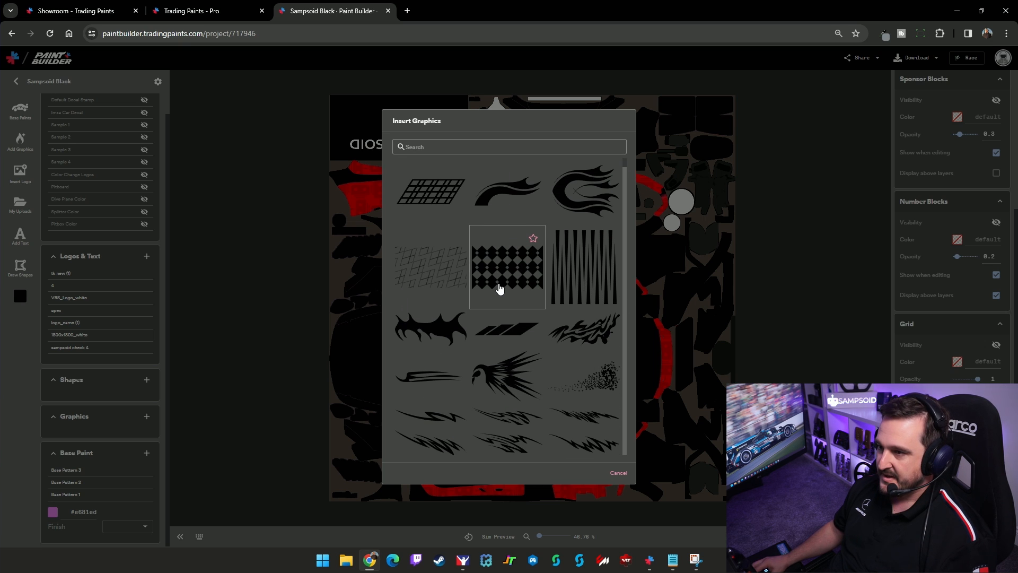
Insert the Argyle Repeat graphic and lock the "sampsoid check 4" layer
{"action": "left_click", "coordinate": [533, 242]}
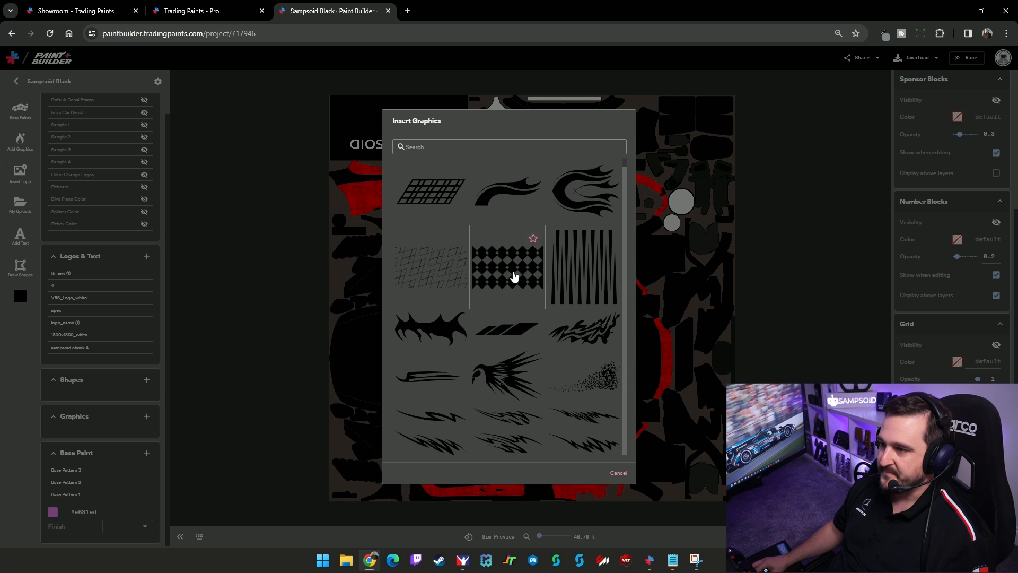
{"action": "left_click", "coordinate": [440, 199]}
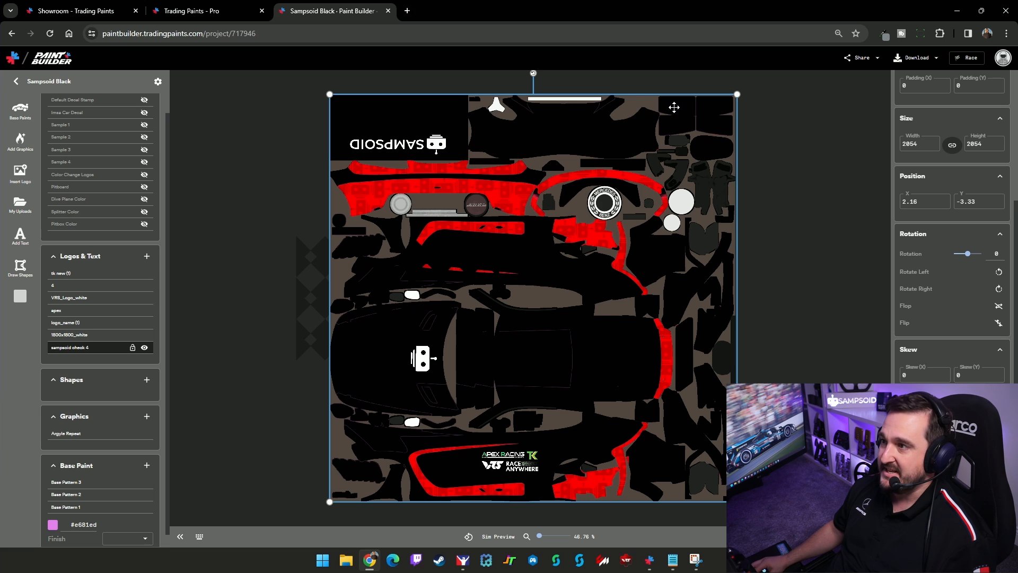
{"action": "left_click", "coordinate": [144, 348]}
{"action": "left_click", "coordinate": [144, 349]}
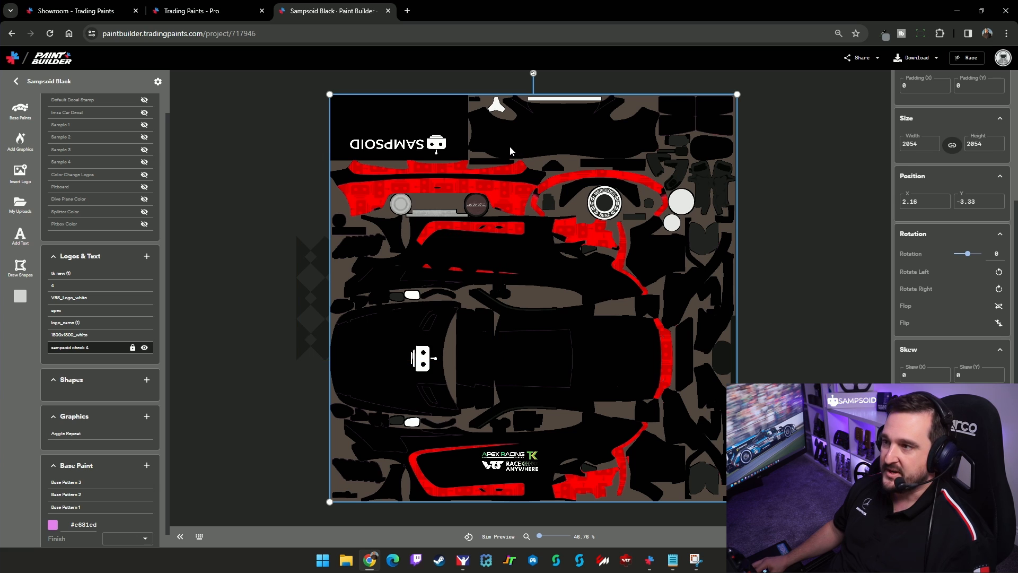
{"action": "mouse_move", "coordinate": [526, 143]}
{"action": "left_mouse_down"}
{"action": "mouse_move", "coordinate": [517, 180]}
{"action": "mouse_move", "coordinate": [501, 135]}
{"action": "mouse_move", "coordinate": [513, 138]}
{"action": "left_mouse_up"}
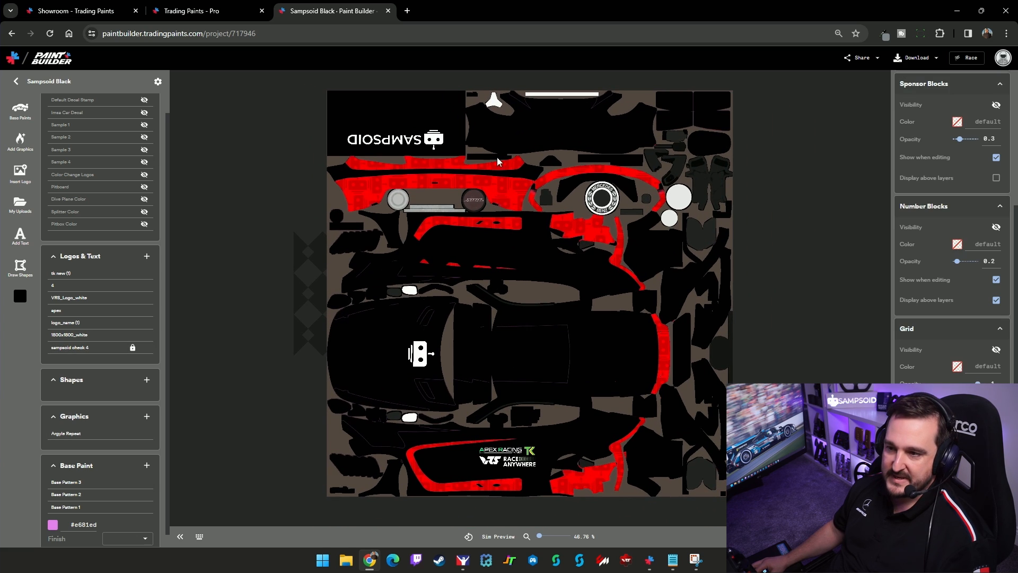
Move the Argyle Repeat graphic onto the car's roof and colour it grey, #949191
{"action": "left_click", "coordinate": [317, 279]}
{"action": "left_click_drag", "start_coordinate": [317, 279], "coordinate": [463, 332]}
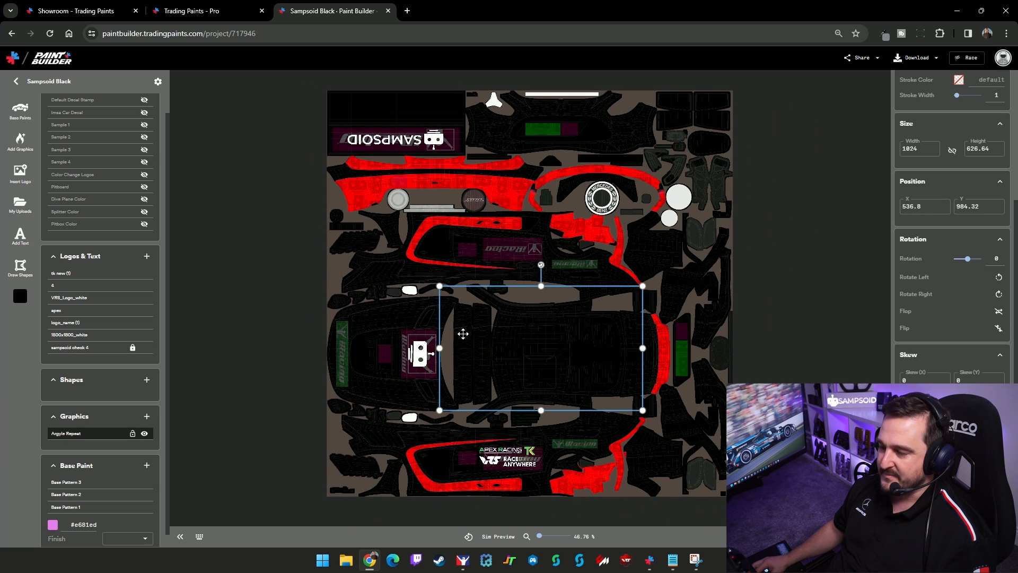
{"action": "scroll", "coordinate": [943, 232], "scroll_direction": "up", "scroll_amount": 3}
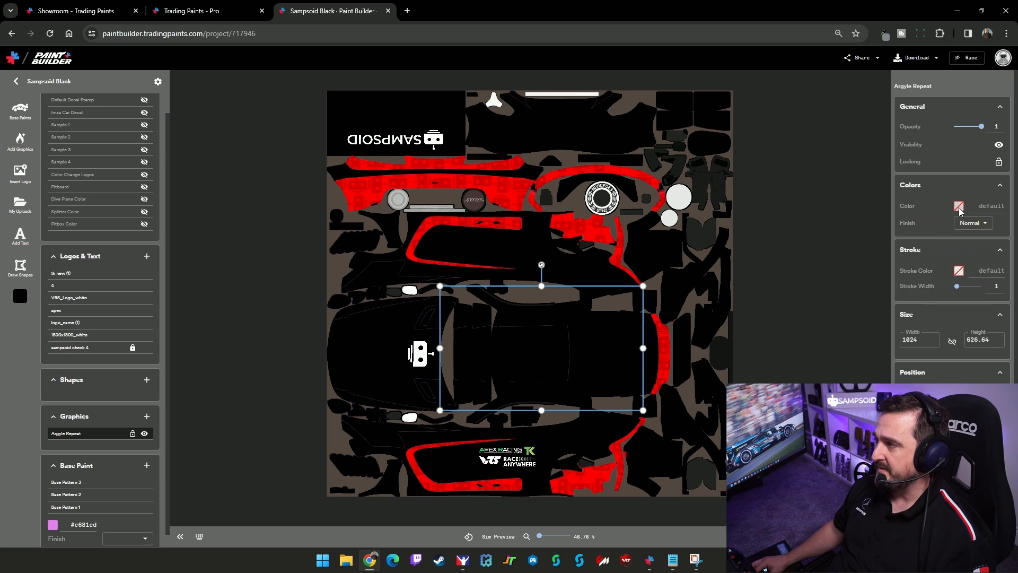
{"action": "left_click", "coordinate": [959, 207]}
{"action": "left_click", "coordinate": [899, 350]}
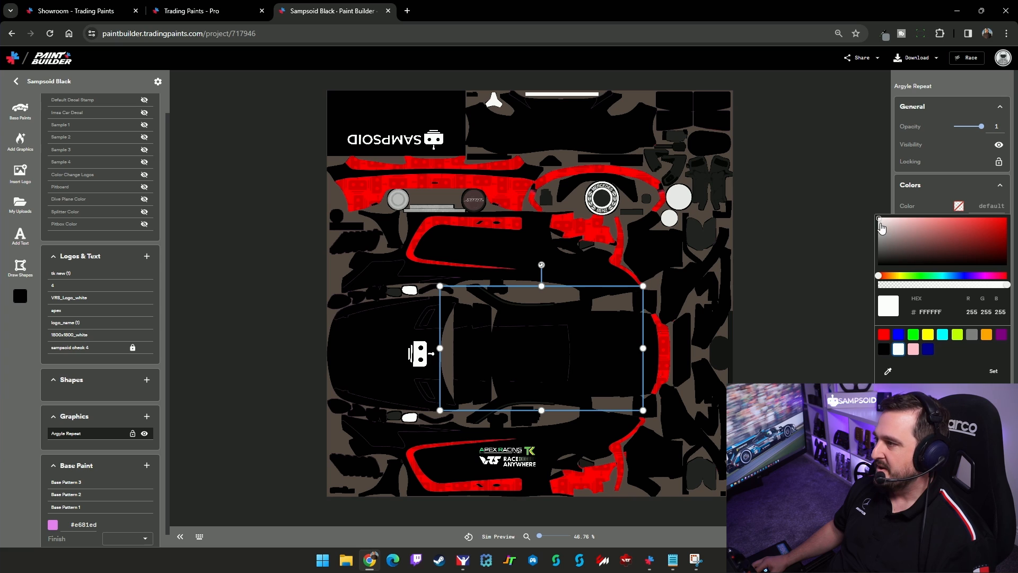
{"action": "left_click_drag", "start_coordinate": [882, 229], "coordinate": [883, 242]}
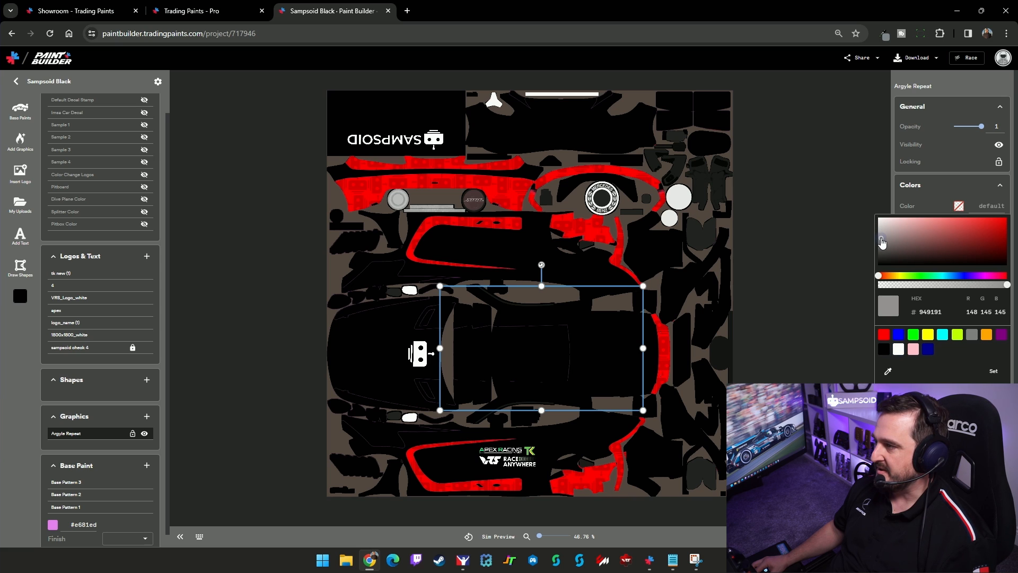
{"action": "left_click", "coordinate": [992, 371]}
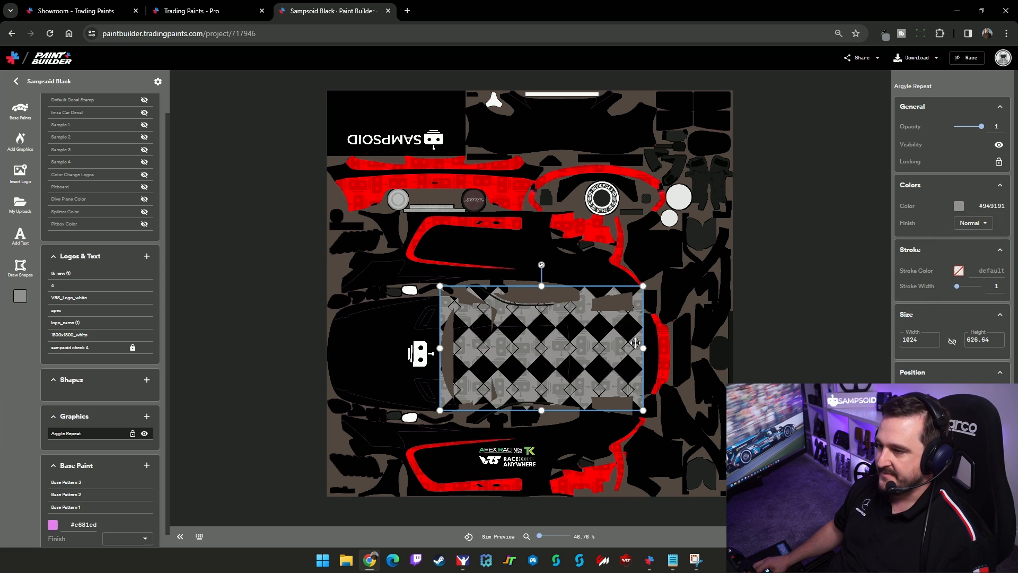
Scale the argyle graphic to about 490 × 285 centred on the roof and reduce its colour opacity to 25%, #94919140
{"action": "left_click_drag", "start_coordinate": [645, 287], "coordinate": [586, 339]}
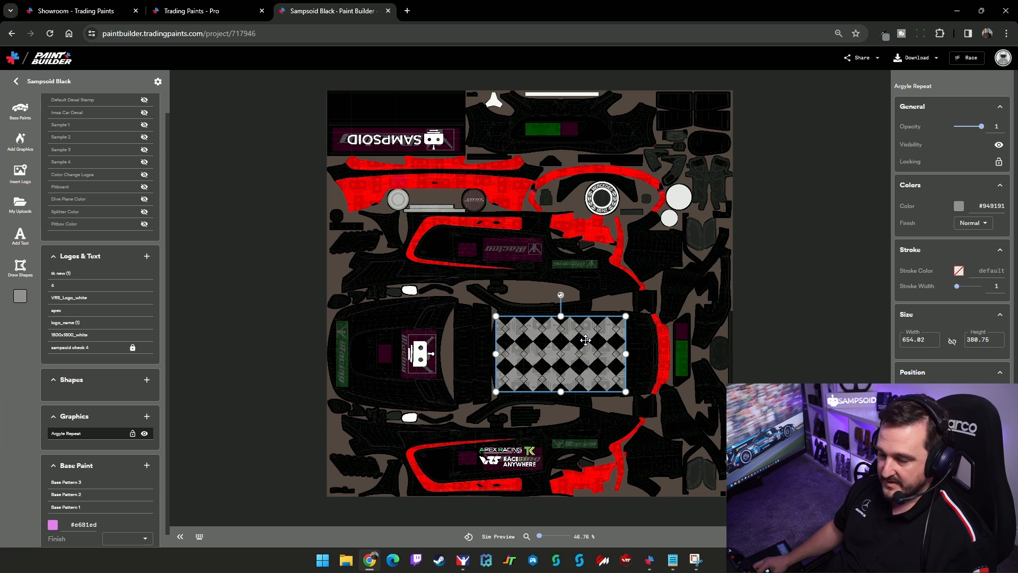
{"action": "left_click_drag", "start_coordinate": [626, 316], "coordinate": [593, 323]}
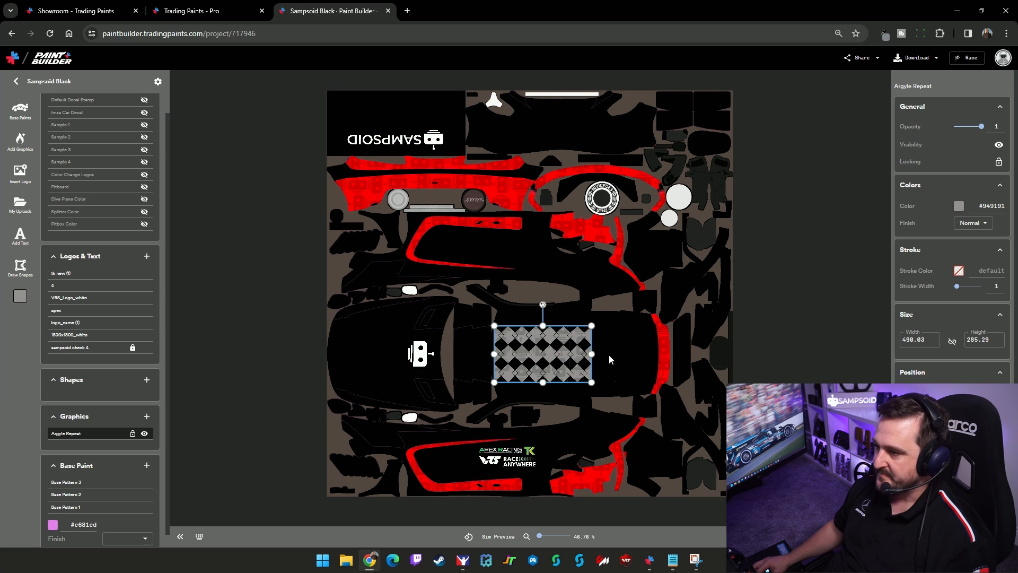
{"action": "left_click", "coordinate": [958, 207]}
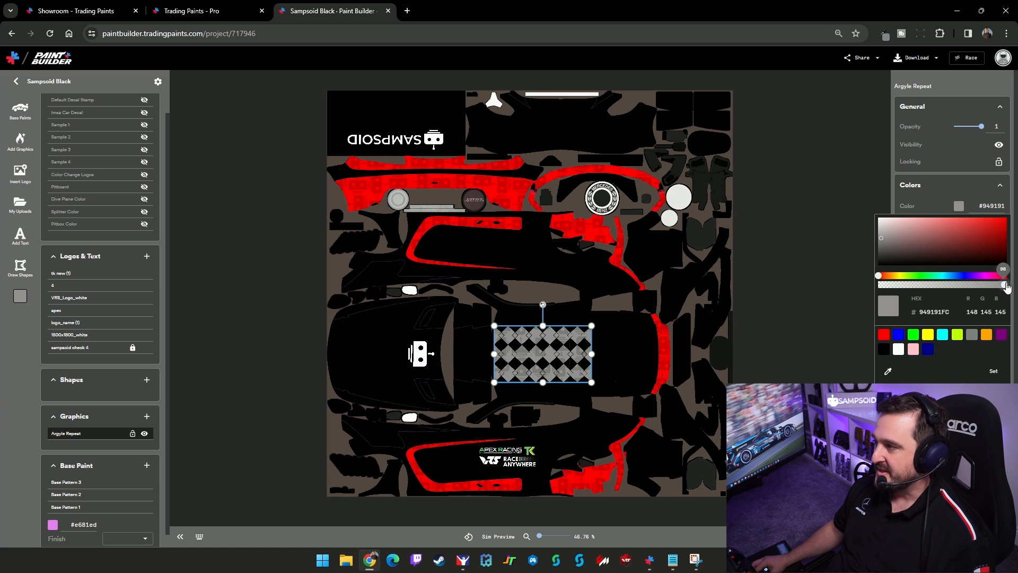
{"action": "left_click_drag", "start_coordinate": [1007, 287], "coordinate": [924, 286]}
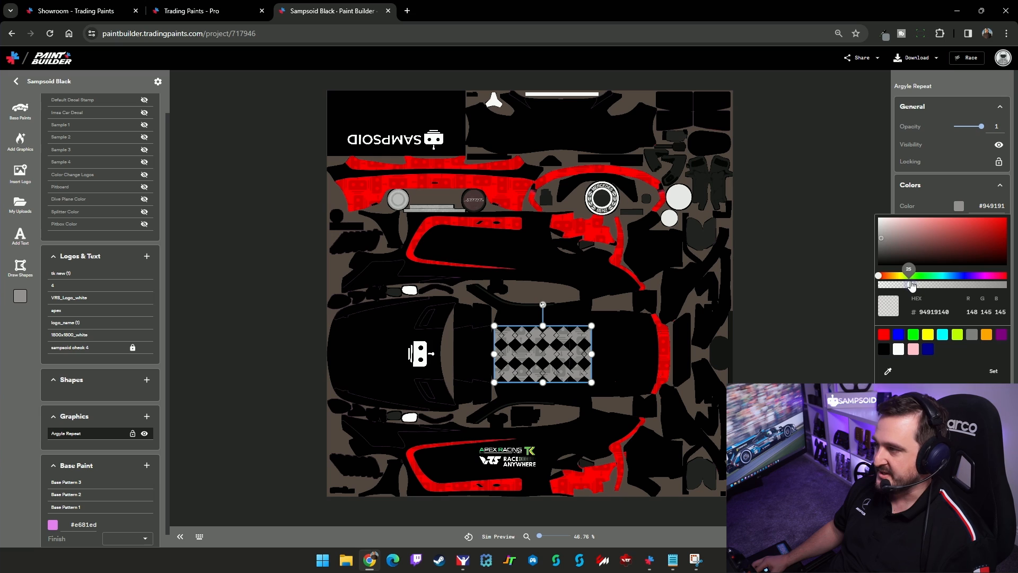
{"action": "left_click", "coordinate": [993, 366]}
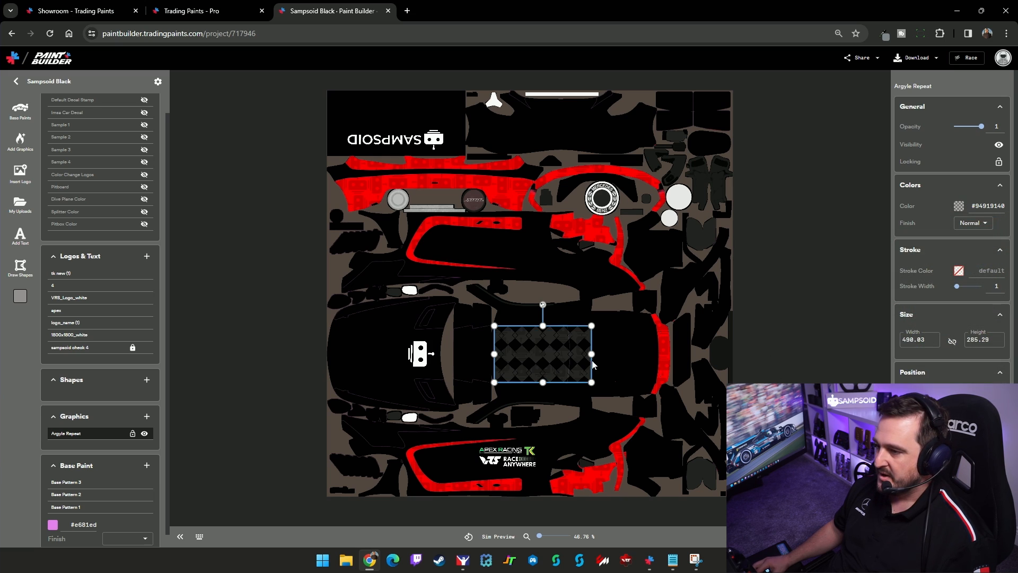
Give the argyle graphic on the roof a Semi-Metallic finish
{"action": "left_click", "coordinate": [976, 223]}
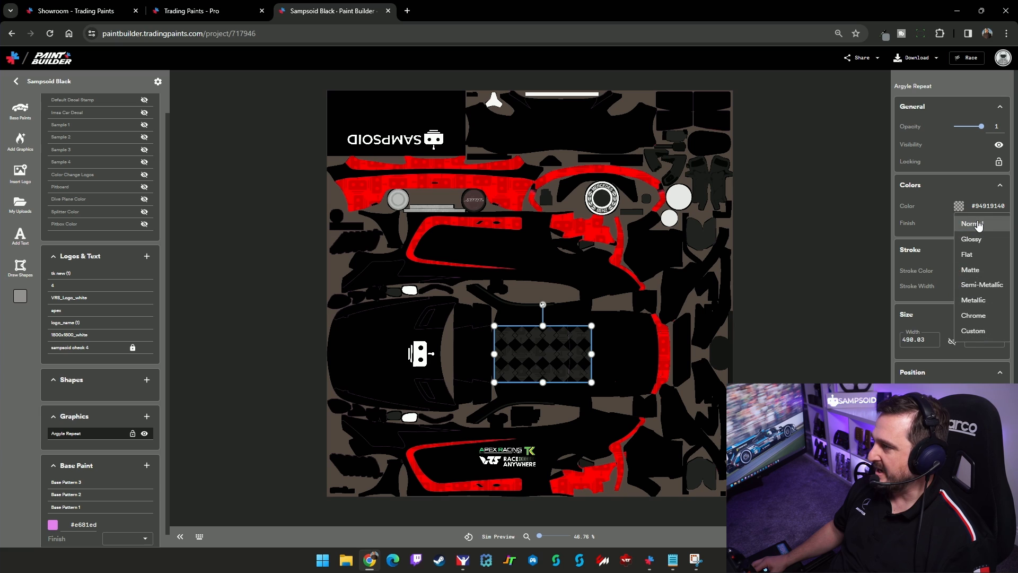
{"action": "left_click", "coordinate": [982, 284]}
{"action": "left_click", "coordinate": [789, 318]}
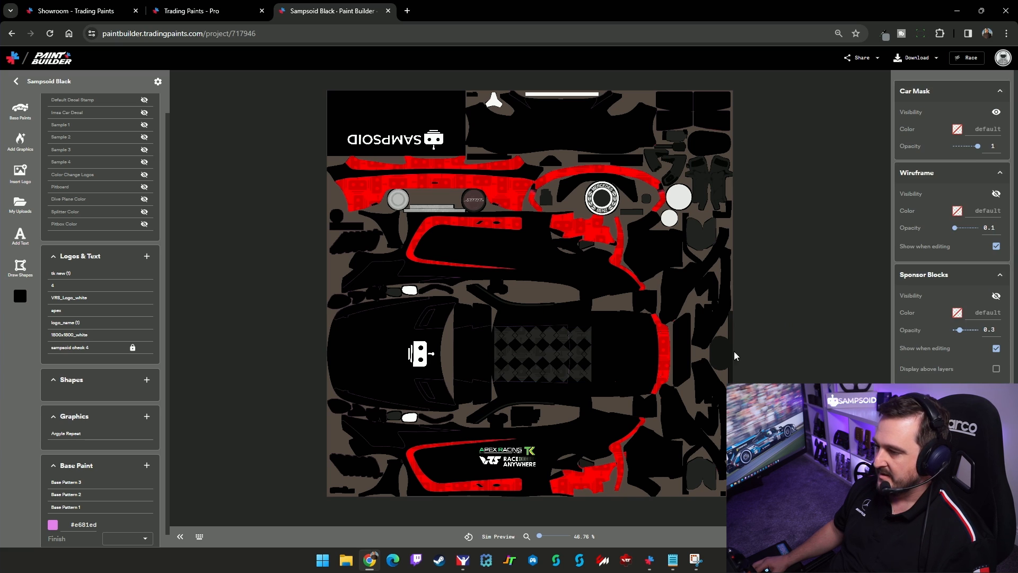
Send the livery to the sim preview and orbit the car model in iRacing to inspect the roof pattern
{"action": "left_click", "coordinate": [499, 535]}
{"action": "left_click", "coordinate": [691, 363]}
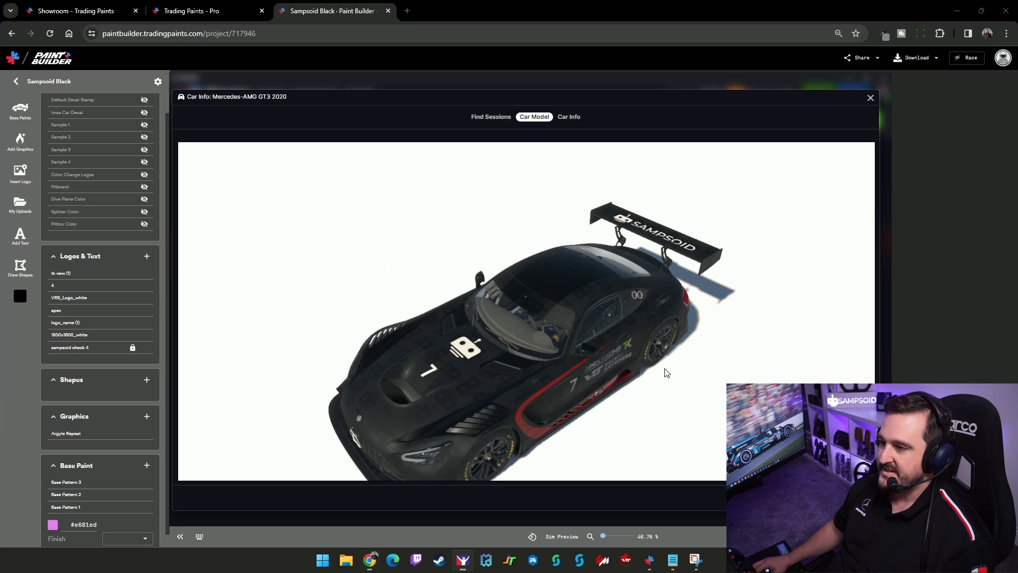
{"action": "mouse_move", "coordinate": [666, 371]}
{"action": "left_mouse_down"}
{"action": "mouse_move", "coordinate": [544, 419]}
{"action": "mouse_move", "coordinate": [550, 352]}
{"action": "mouse_move", "coordinate": [587, 359]}
{"action": "mouse_move", "coordinate": [587, 316]}
{"action": "mouse_move", "coordinate": [600, 360]}
{"action": "mouse_move", "coordinate": [572, 375]}
{"action": "left_mouse_up"}
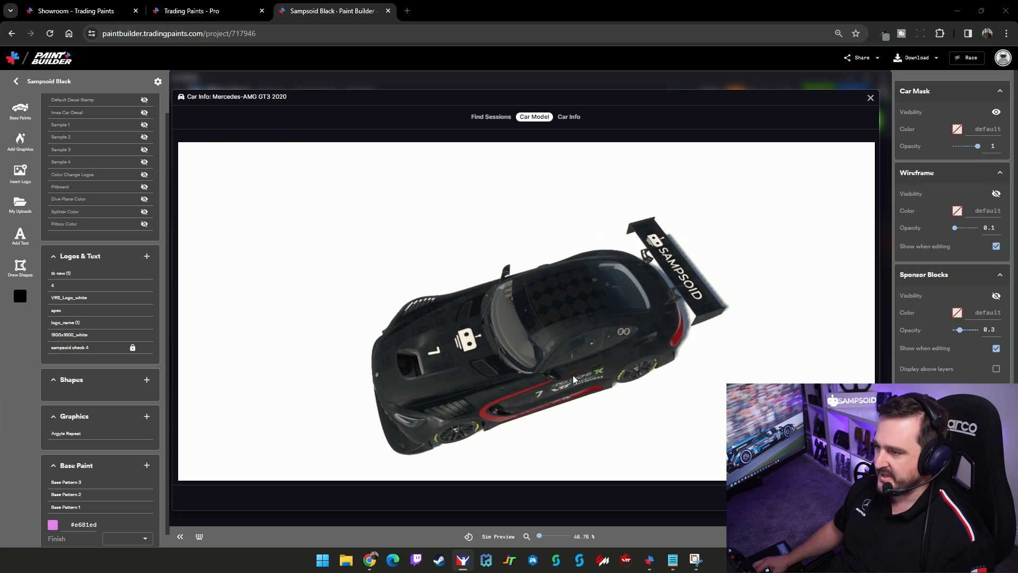
{"action": "key", "text": "Escape"}
Recolour the Argyle Repeat graphic on the roof to light grey at 50% colour opacity, #C8C8C880
{"action": "left_click", "coordinate": [572, 345]}
{"action": "left_click", "coordinate": [567, 343]}
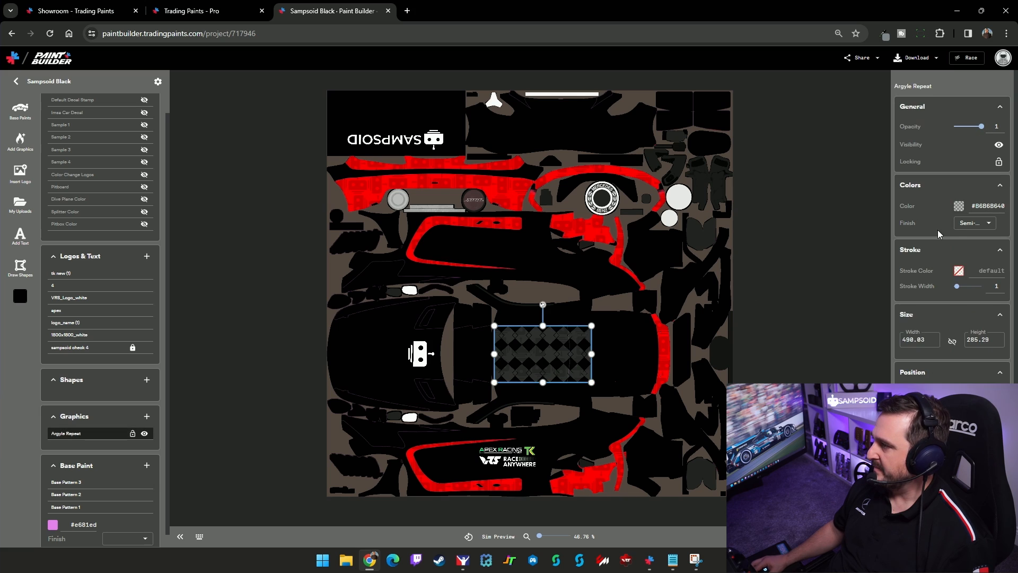
{"action": "left_click", "coordinate": [959, 205]}
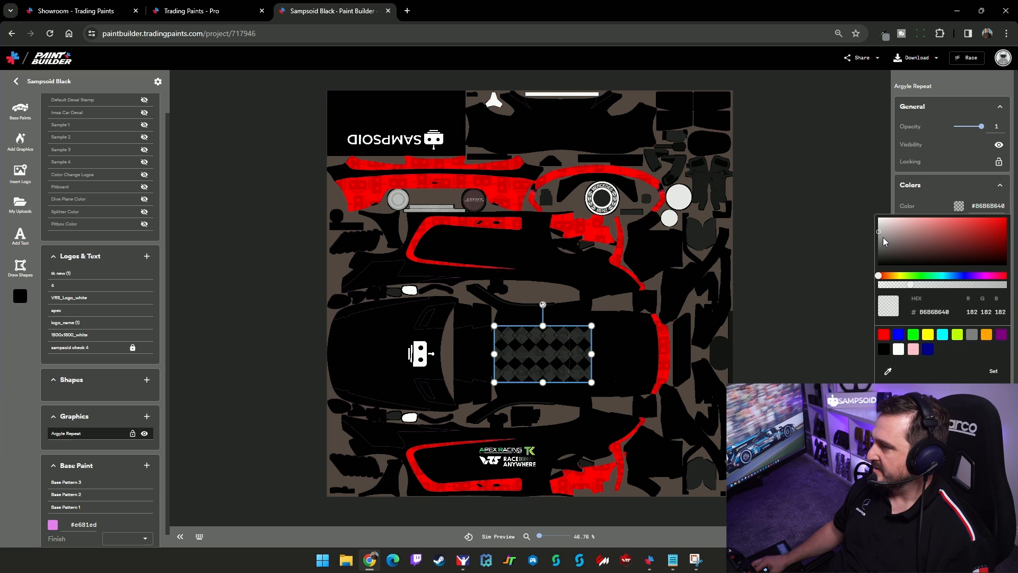
{"action": "left_click", "coordinate": [879, 232]}
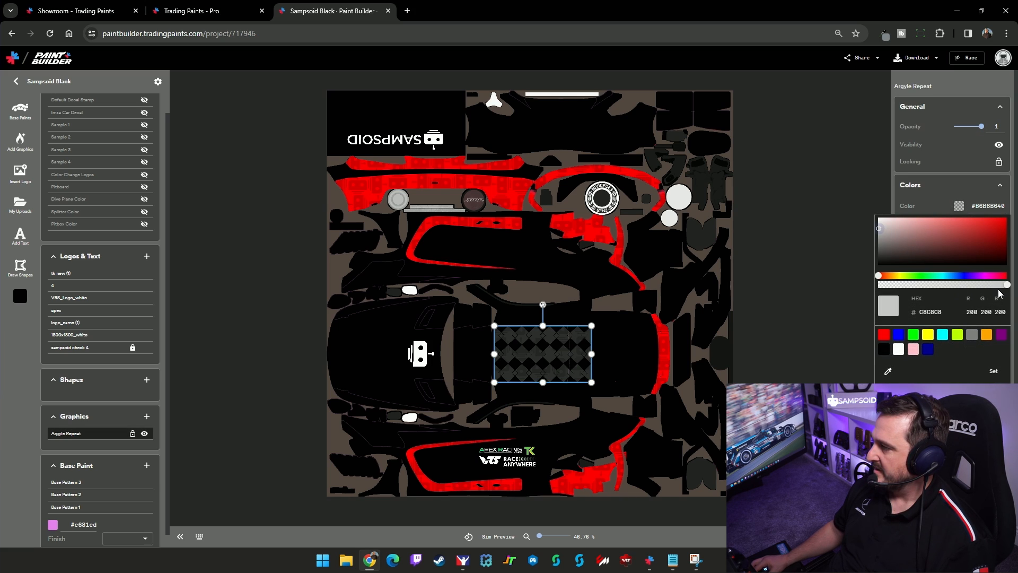
{"action": "left_click_drag", "start_coordinate": [1004, 288], "coordinate": [938, 287]}
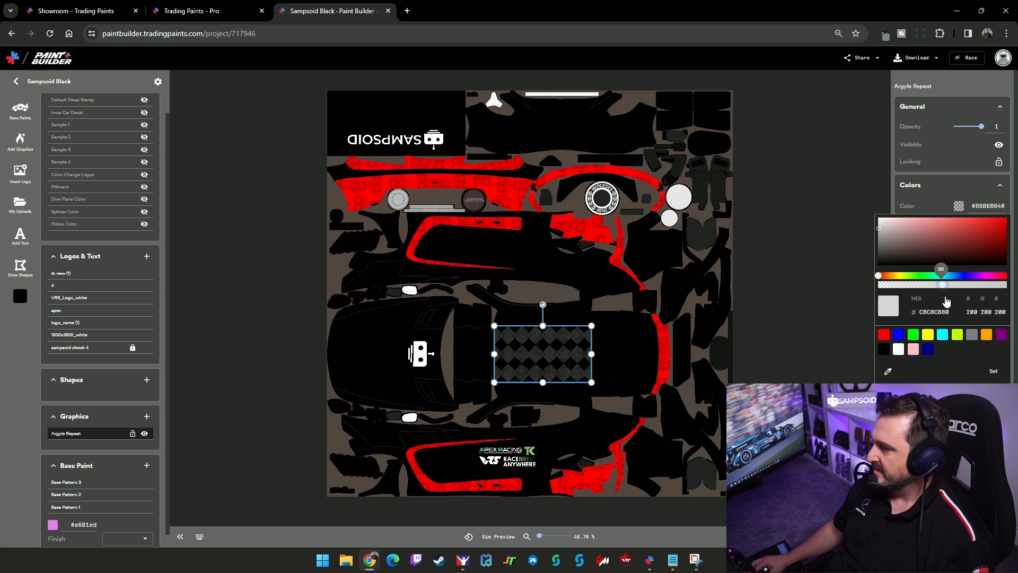
{"action": "left_click", "coordinate": [992, 373]}
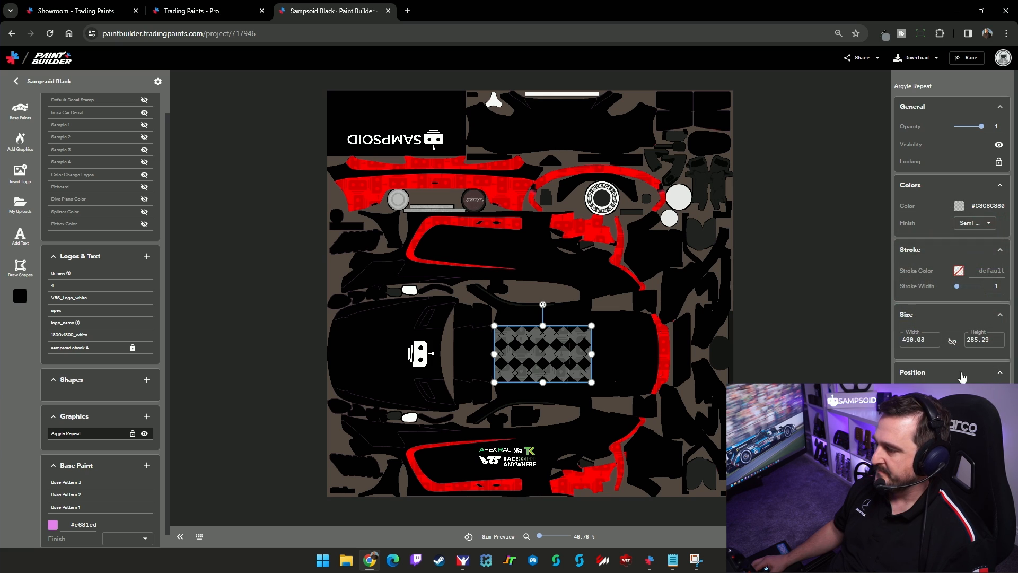
Send the livery to the sim preview and orbit the car model in iRacing to check the lighter roof pattern
{"action": "left_click", "coordinate": [499, 538]}
{"action": "left_click", "coordinate": [701, 367]}
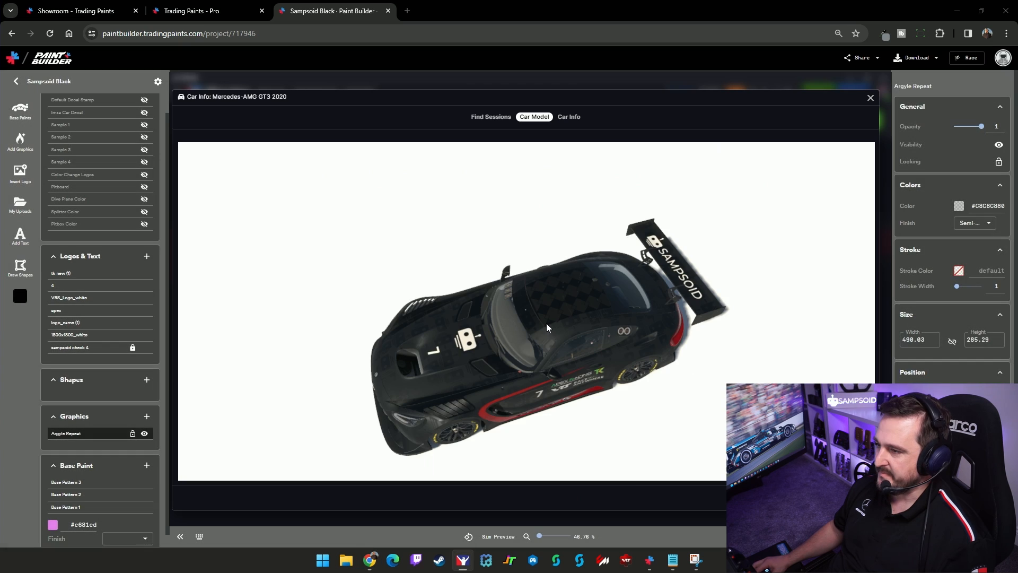
{"action": "left_click_drag", "start_coordinate": [546, 323], "coordinate": [432, 317]}
{"action": "mouse_move", "coordinate": [546, 336]}
{"action": "left_mouse_down"}
{"action": "mouse_move", "coordinate": [498, 330]}
{"action": "mouse_move", "coordinate": [517, 332]}
{"action": "left_mouse_up"}
{"action": "key", "text": "Escape"}
Show the Imsa Car Decal layer, update the sim preview and orbit the car to inspect the series decals
{"action": "scroll", "coordinate": [108, 260], "scroll_direction": "up", "scroll_amount": 1}
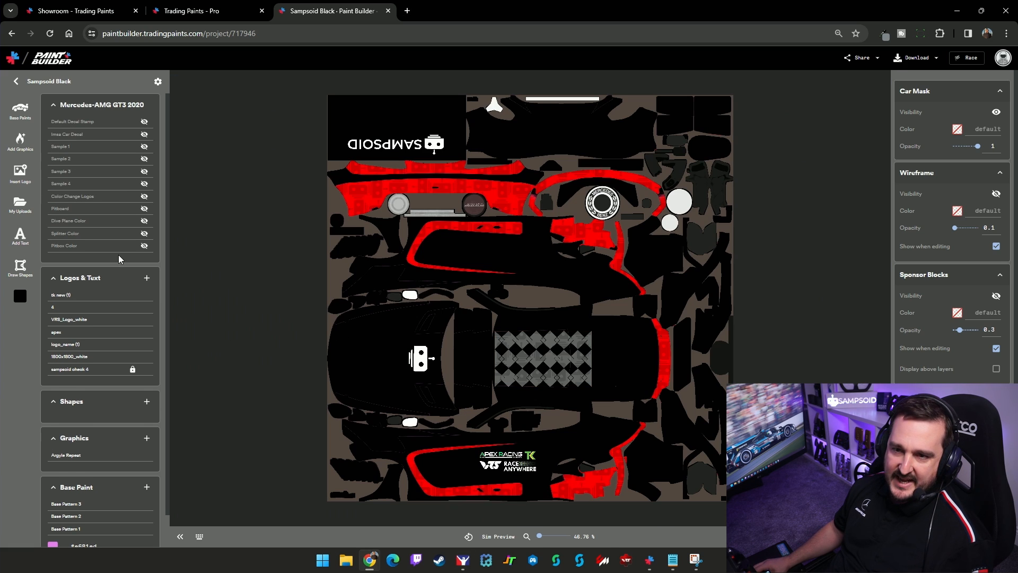
{"action": "left_click", "coordinate": [143, 135]}
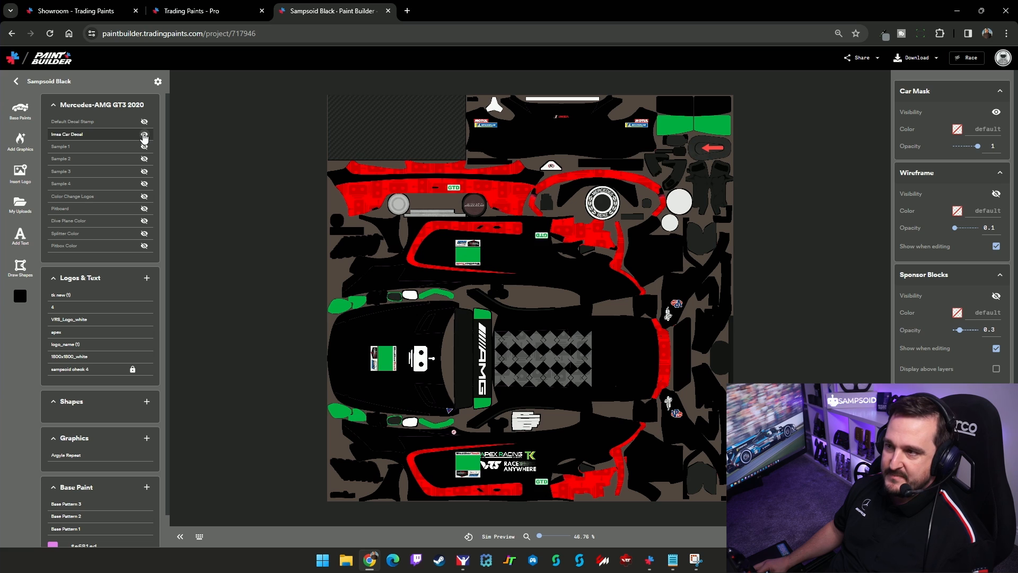
{"action": "left_click", "coordinate": [497, 537]}
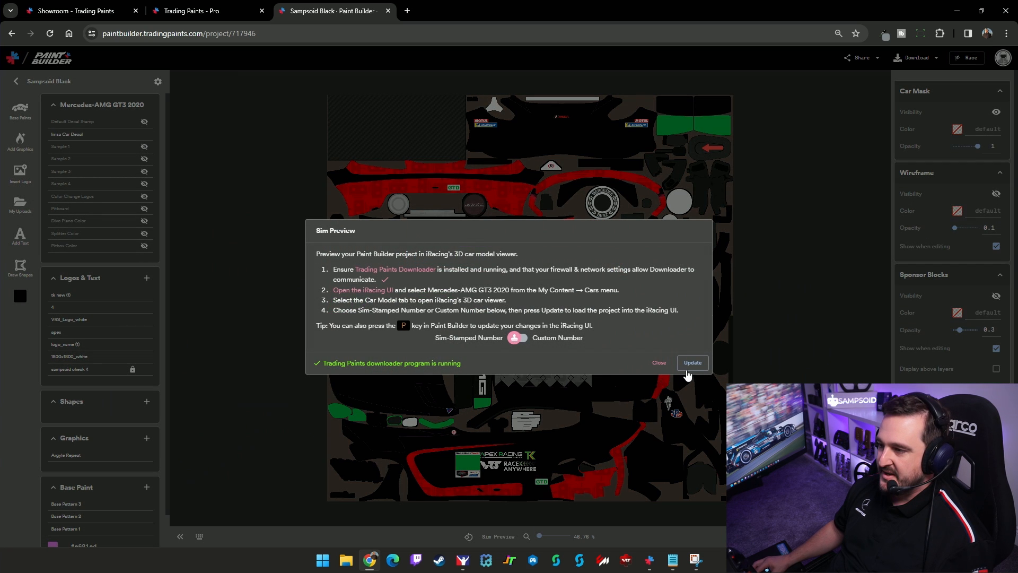
{"action": "left_click", "coordinate": [691, 374]}
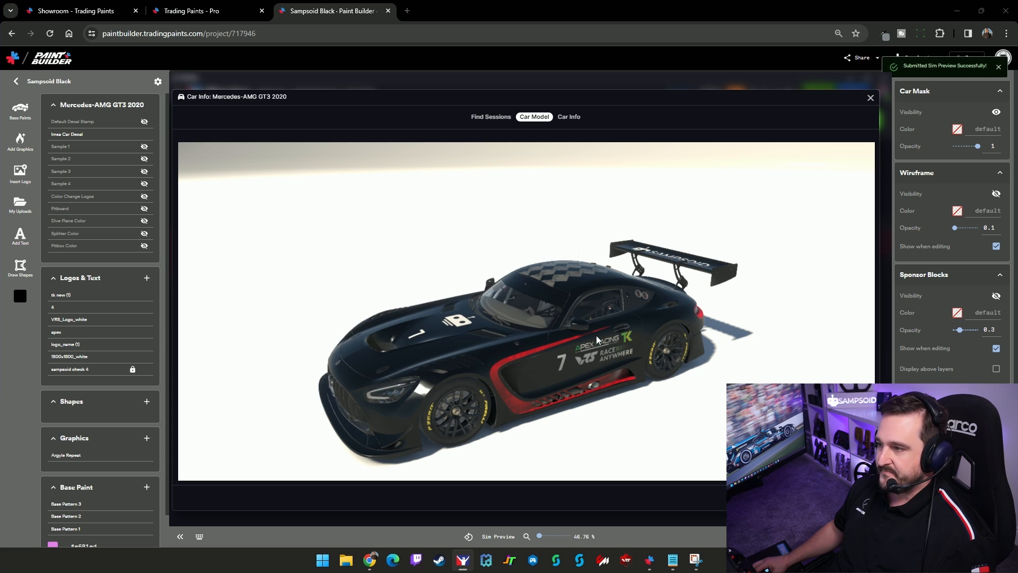
{"action": "left_click_drag", "start_coordinate": [598, 338], "coordinate": [542, 358]}
{"action": "left_click_drag", "start_coordinate": [747, 312], "coordinate": [436, 362]}
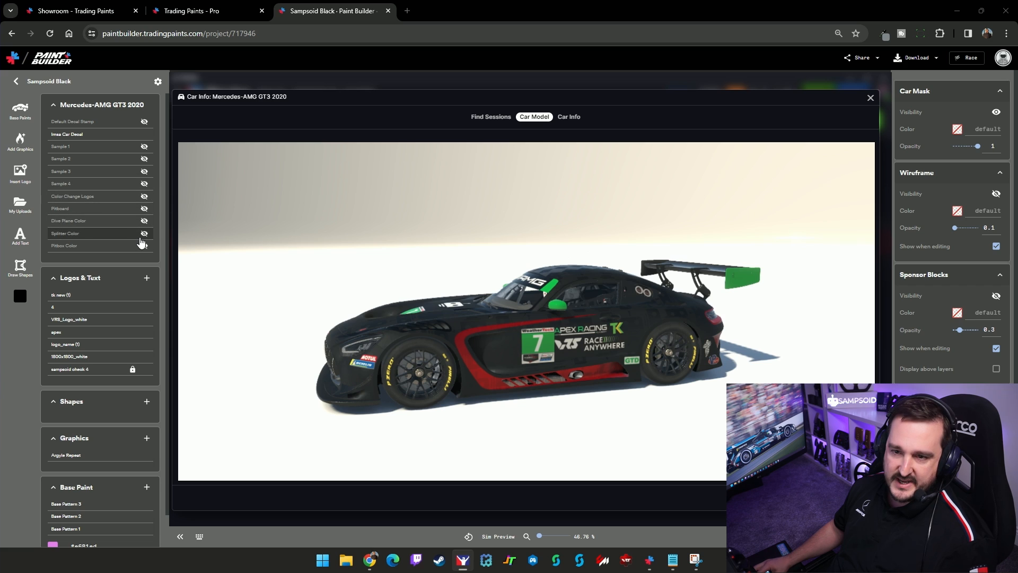
Show the Dive Plane Color and Splitter Color layers, then update the sim preview and inspect the car's front
{"action": "left_click", "coordinate": [145, 221]}
{"action": "left_click", "coordinate": [145, 222]}
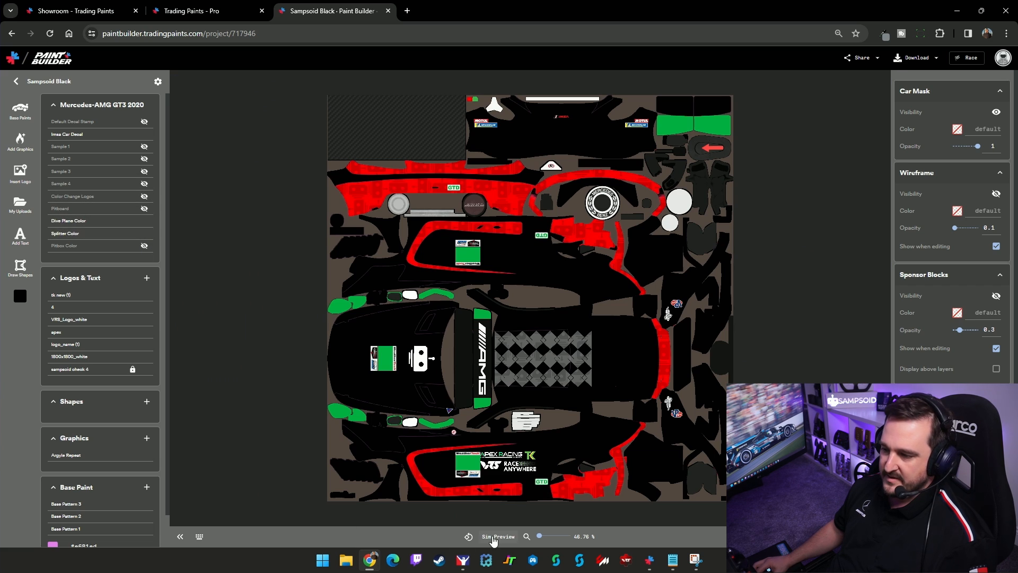
{"action": "left_click", "coordinate": [493, 537]}
{"action": "left_click", "coordinate": [692, 364]}
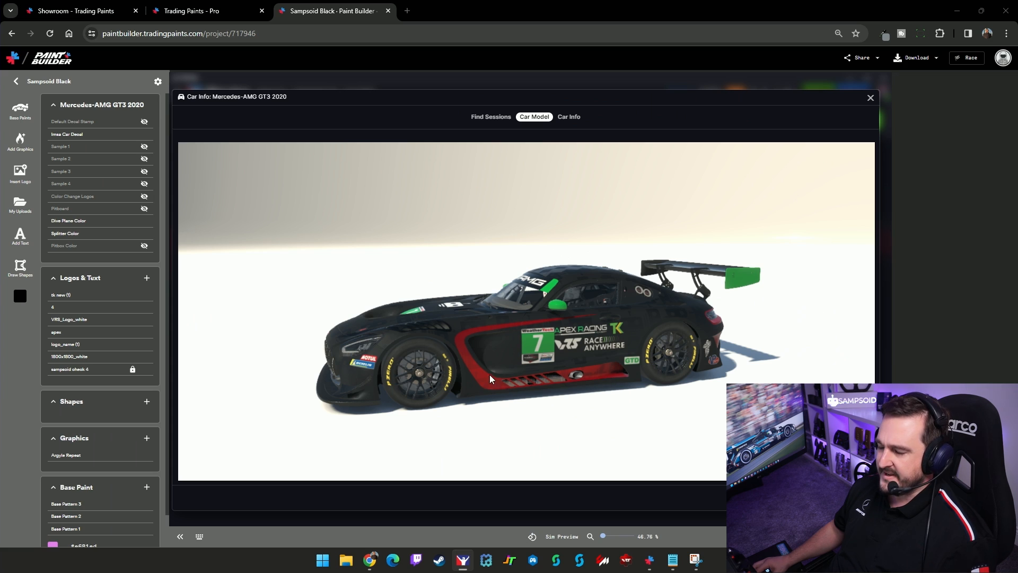
{"action": "left_click_drag", "start_coordinate": [429, 382], "coordinate": [532, 361]}
{"action": "left_click_drag", "start_coordinate": [597, 361], "coordinate": [608, 381]}
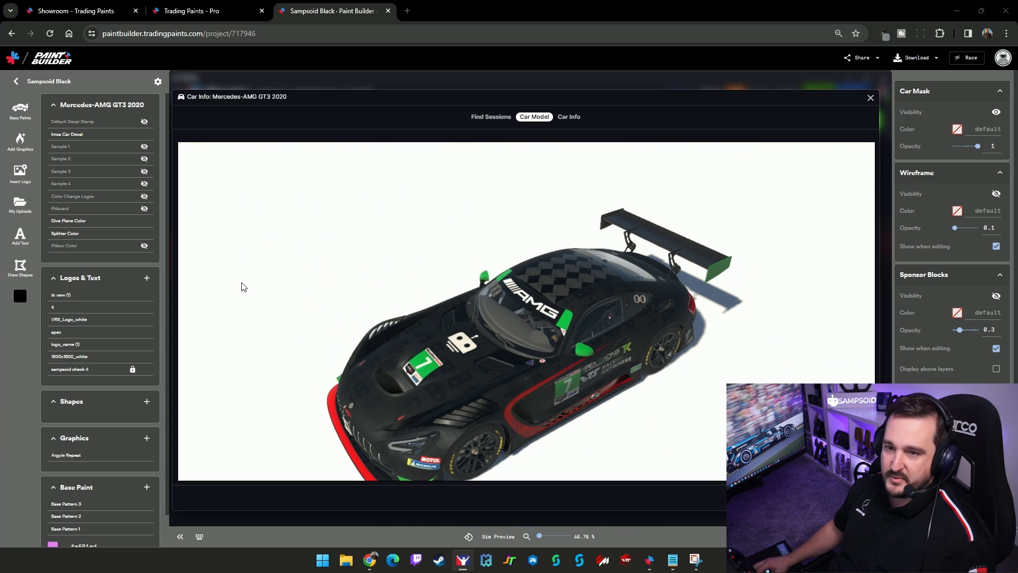
Hide the Imsa Car Decal layer and show the Default Decal Stamp layer instead
{"action": "left_click", "coordinate": [144, 134]}
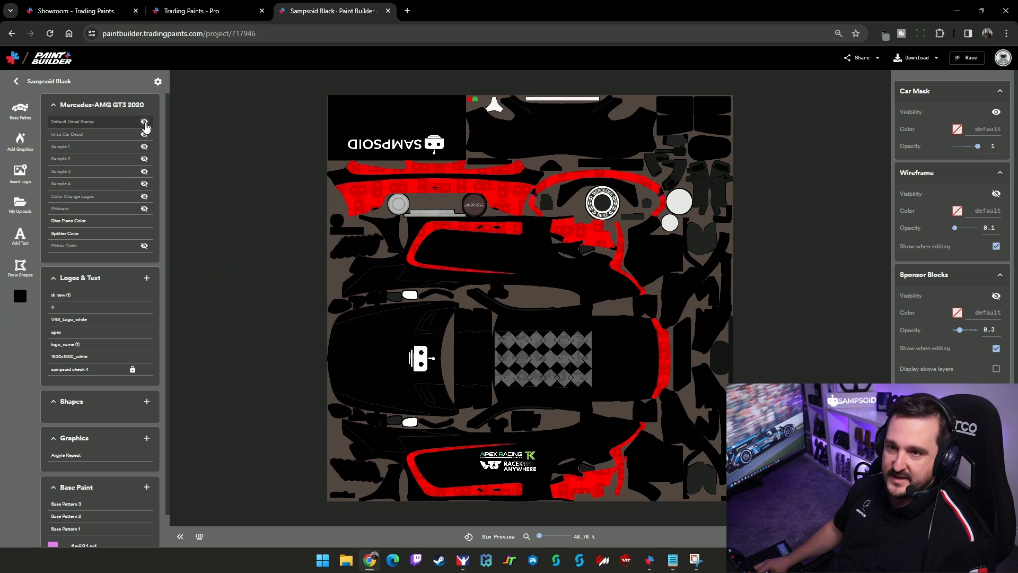
{"action": "left_click", "coordinate": [144, 123]}
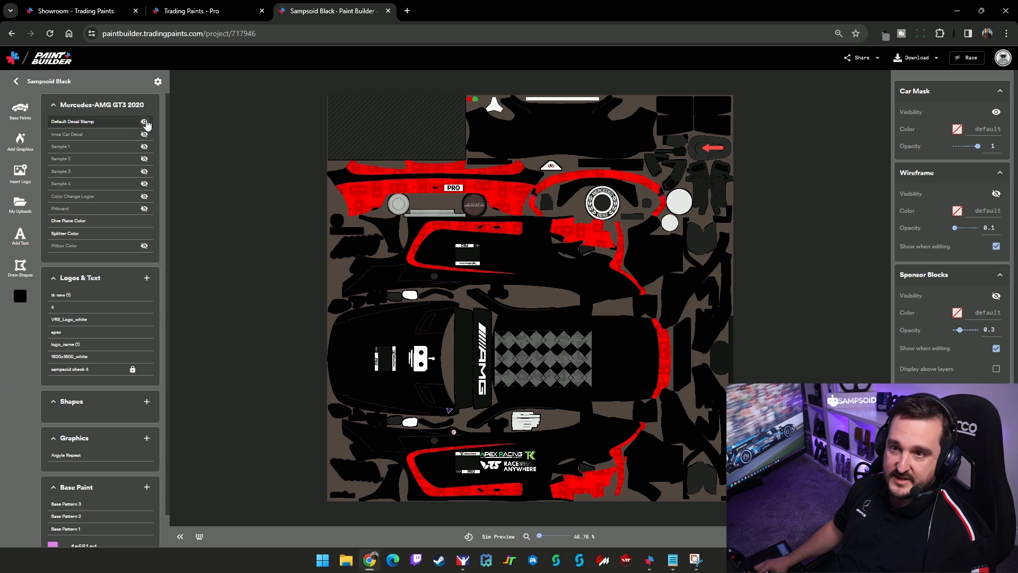
Insert the uploaded grey low-poly triangle image as a logo and align it with the template's corner
{"action": "left_click", "coordinate": [147, 277]}
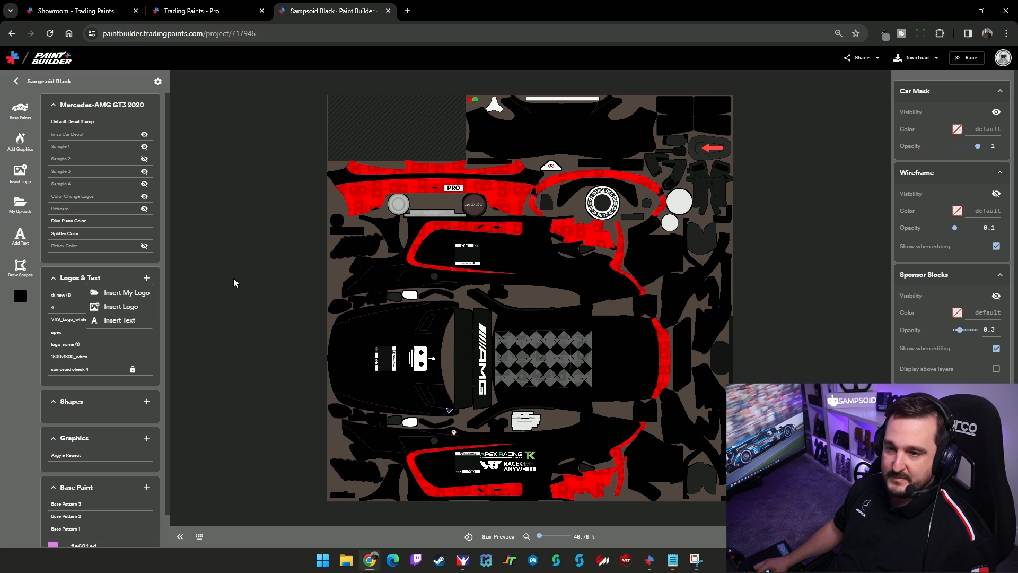
{"action": "left_click", "coordinate": [127, 293]}
{"action": "scroll", "coordinate": [536, 252], "scroll_direction": "down", "scroll_amount": 3}
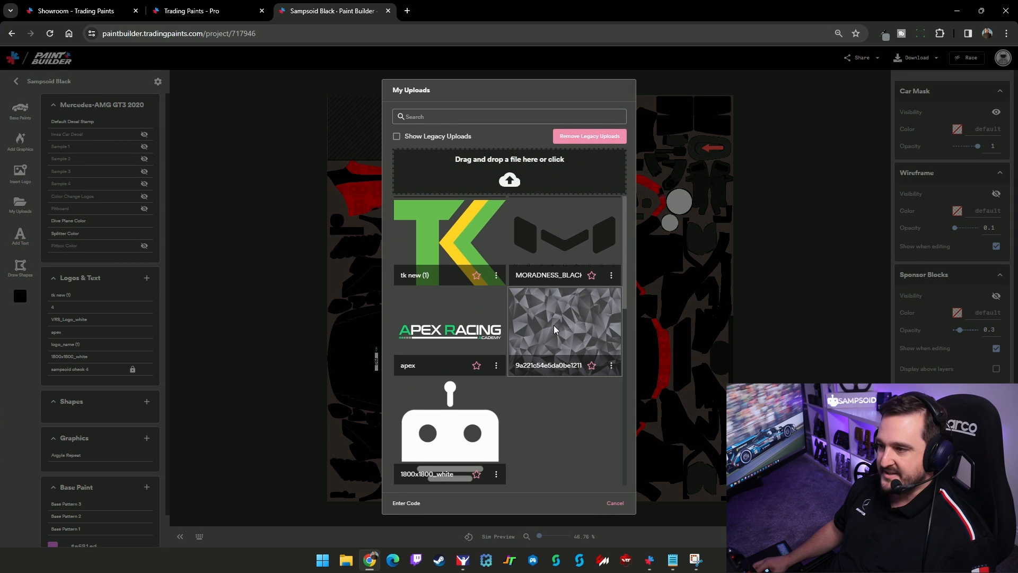
{"action": "left_click", "coordinate": [554, 326]}
{"action": "left_click_drag", "start_coordinate": [435, 175], "coordinate": [446, 171]}
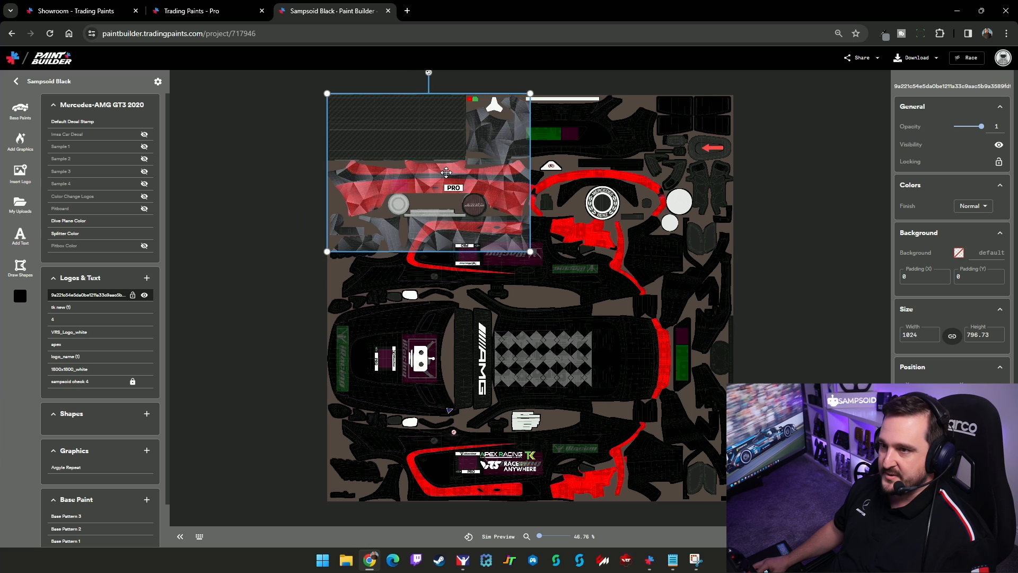
Scale the low-poly image to about 2643 × 2057 to cover the whole template and reduce its opacity to 0.2
{"action": "left_click_drag", "start_coordinate": [530, 256], "coordinate": [794, 456]}
{"action": "left_click_drag", "start_coordinate": [723, 535], "coordinate": [837, 519]}
{"action": "left_click_drag", "start_coordinate": [787, 380], "coordinate": [715, 382]}
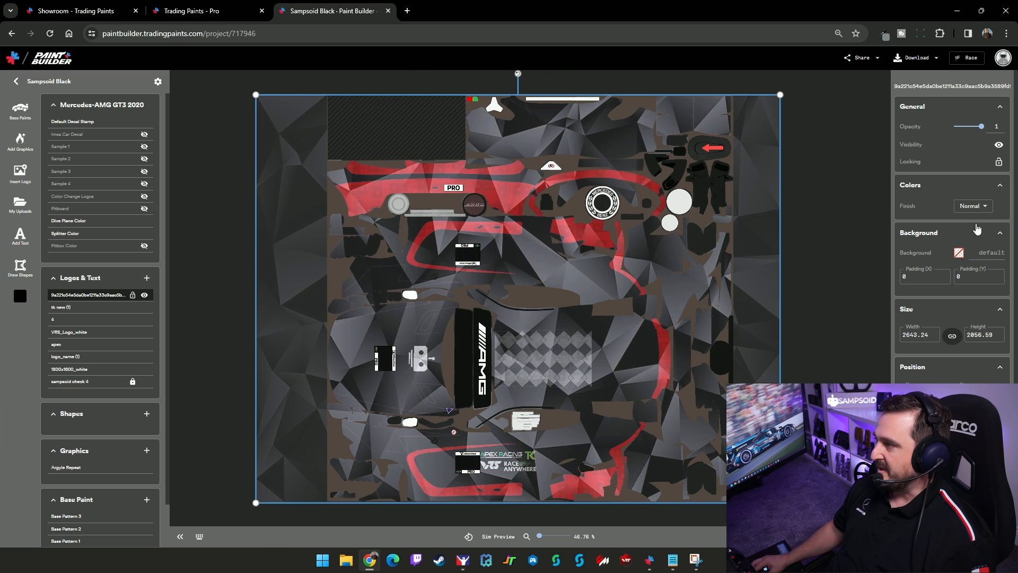
{"action": "left_click_drag", "start_coordinate": [981, 130], "coordinate": [959, 130]}
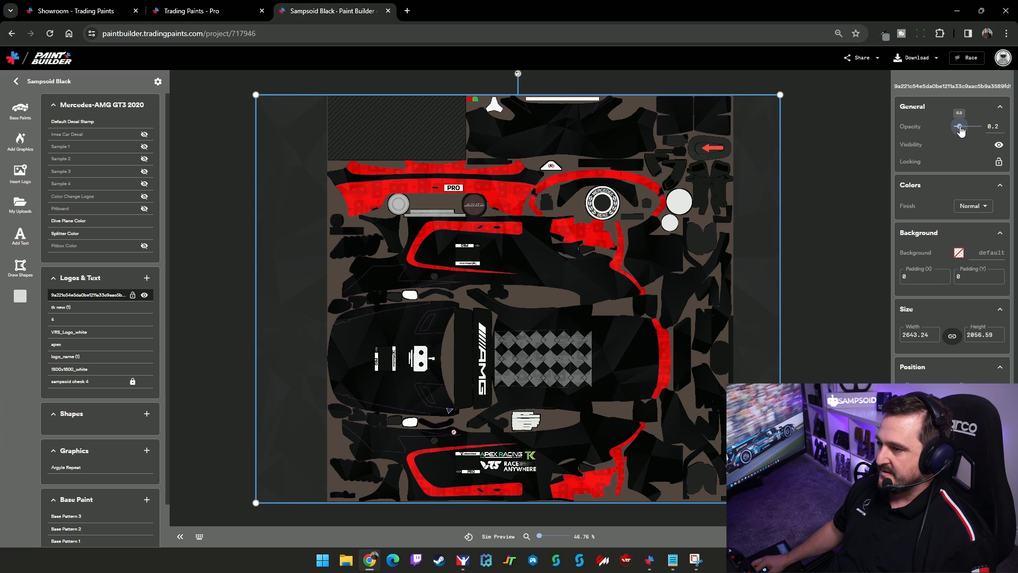
Send the livery to the sim preview and orbit the car in iRacing to inspect the low-poly pattern
{"action": "left_click", "coordinate": [493, 536]}
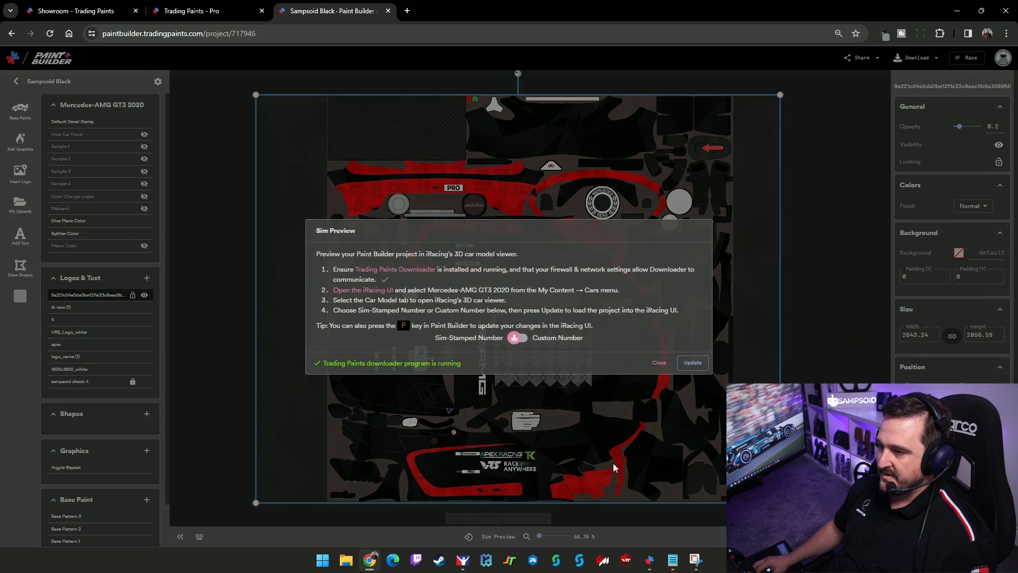
{"action": "left_click", "coordinate": [689, 364]}
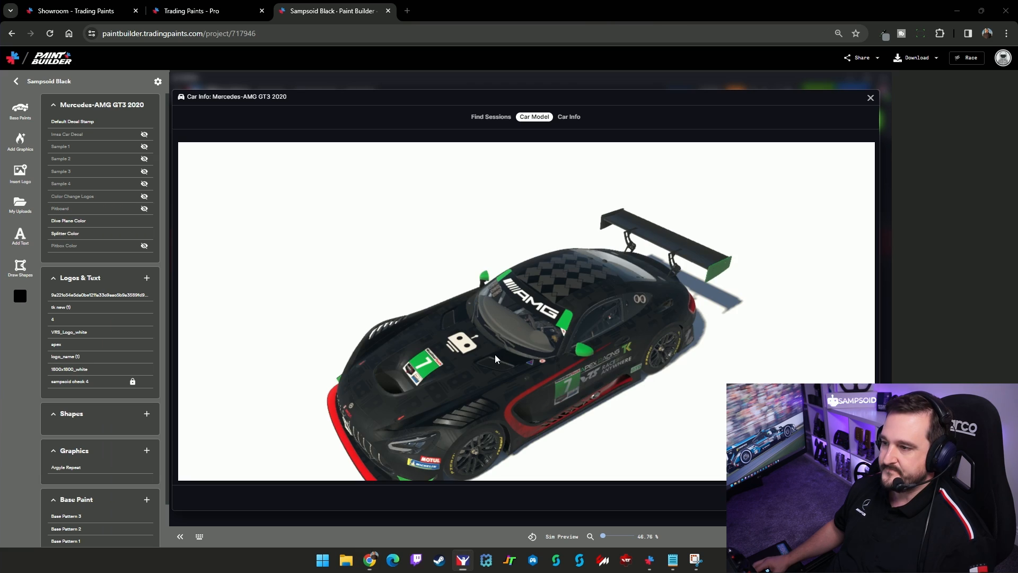
{"action": "mouse_move", "coordinate": [553, 370]}
{"action": "left_mouse_down"}
{"action": "mouse_move", "coordinate": [545, 390]}
{"action": "mouse_move", "coordinate": [511, 377]}
{"action": "mouse_move", "coordinate": [533, 405]}
{"action": "mouse_move", "coordinate": [556, 407]}
{"action": "mouse_move", "coordinate": [472, 401]}
{"action": "mouse_move", "coordinate": [584, 439]}
{"action": "mouse_move", "coordinate": [571, 384]}
{"action": "mouse_move", "coordinate": [540, 386]}
{"action": "mouse_move", "coordinate": [522, 351]}
{"action": "mouse_move", "coordinate": [438, 374]}
{"action": "mouse_move", "coordinate": [558, 333]}
{"action": "left_mouse_up"}
Delete the low-poly image layer from the livery
{"action": "key", "text": "alt+Tab"}
{"action": "left_click", "coordinate": [752, 181]}
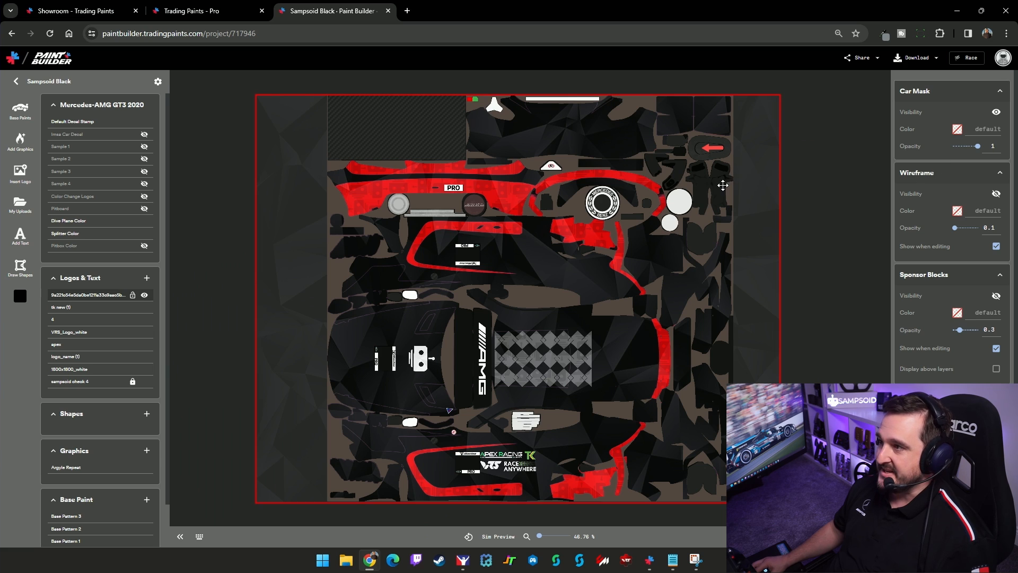
{"action": "key", "text": "Delete"}
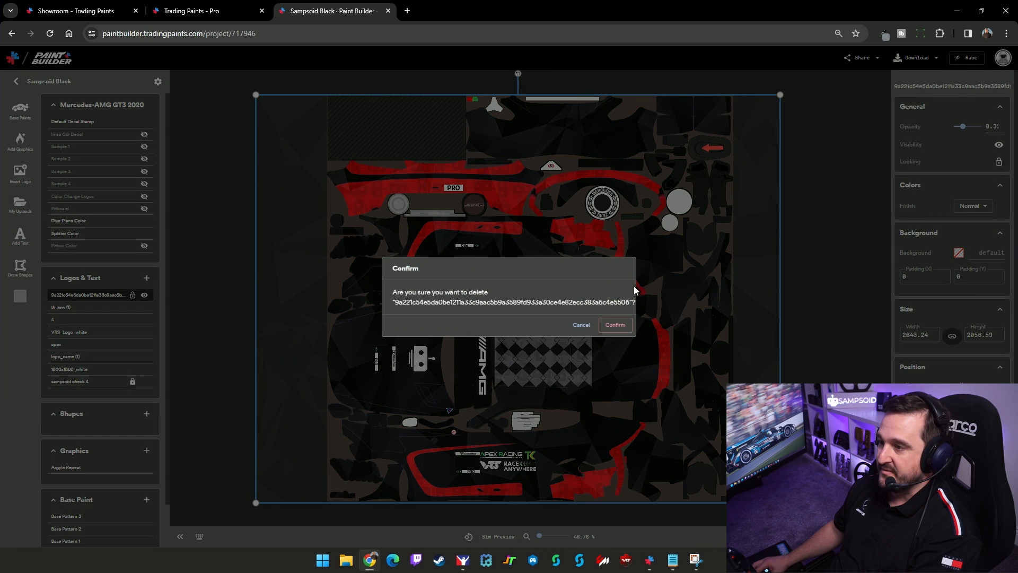
{"action": "left_click", "coordinate": [615, 320]}
Show and hide the Sample 3, Sample 4, Sample 2 and Sample 1 layers in turn to compare the stock designs
{"action": "key", "text": "alt+Tab"}
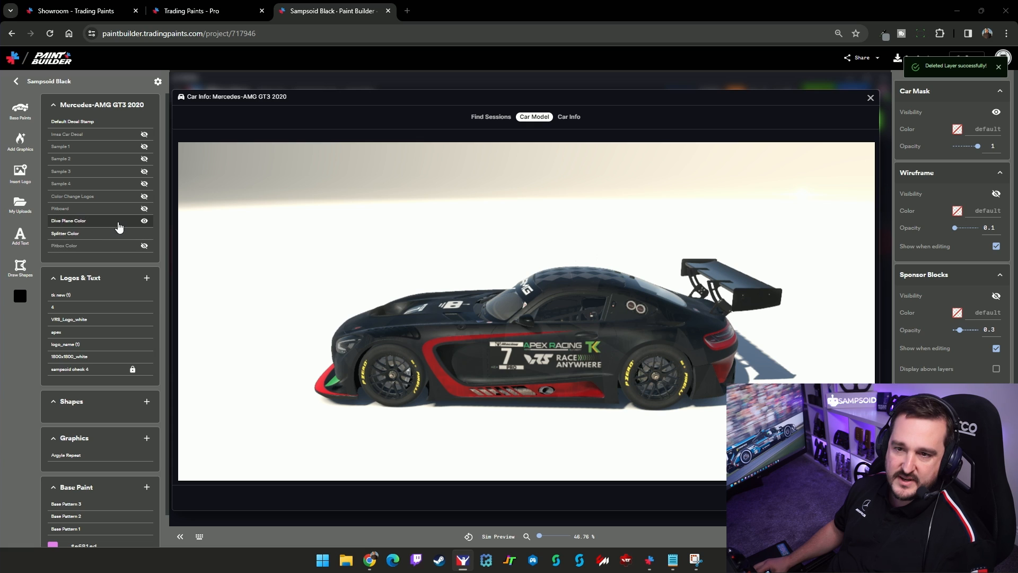
{"action": "left_click", "coordinate": [144, 173]}
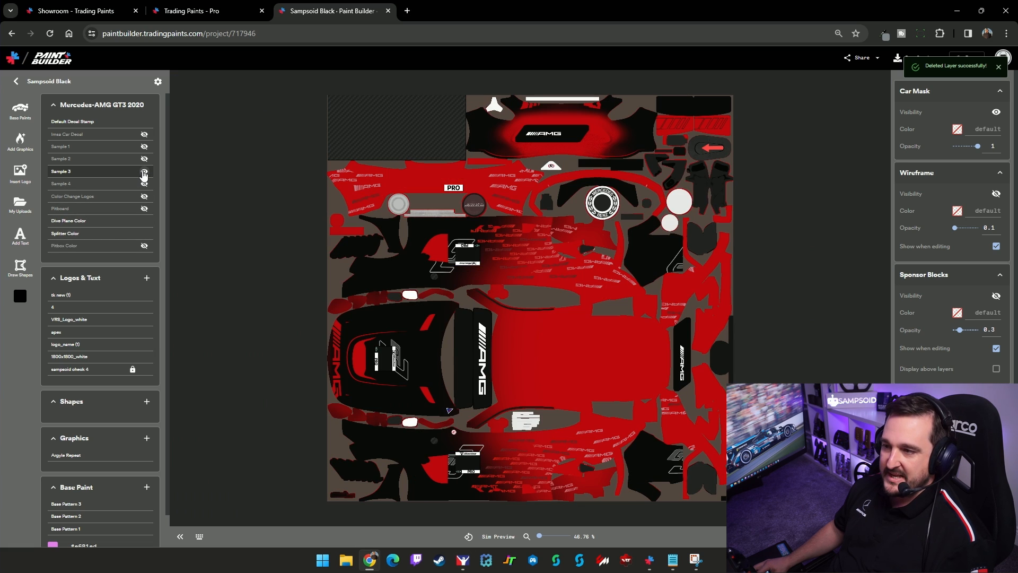
{"action": "left_click", "coordinate": [144, 172]}
{"action": "left_click", "coordinate": [144, 183]}
{"action": "left_click", "coordinate": [145, 184]}
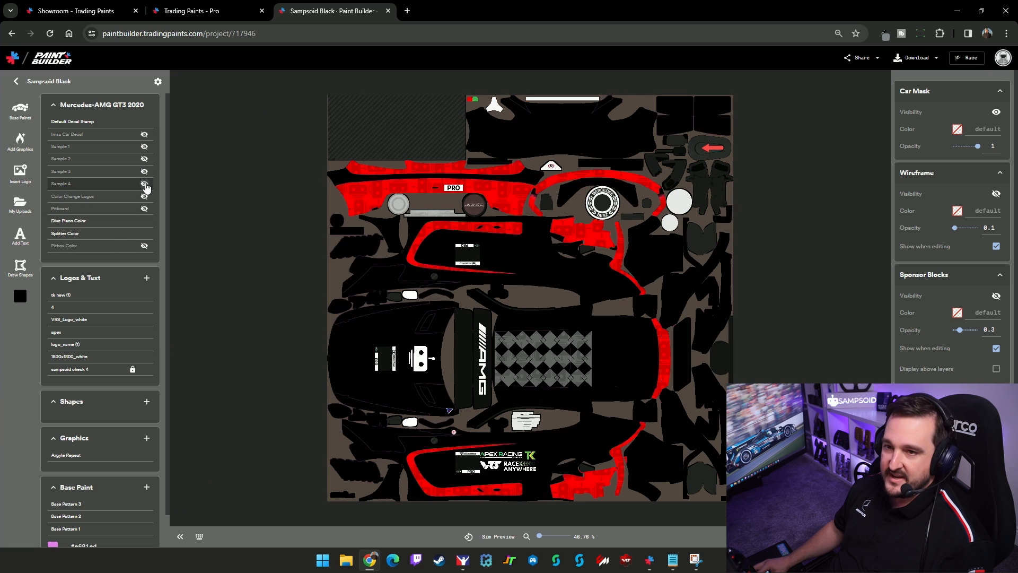
{"action": "left_click", "coordinate": [145, 159]}
{"action": "left_click", "coordinate": [145, 159]}
{"action": "left_click", "coordinate": [145, 148]}
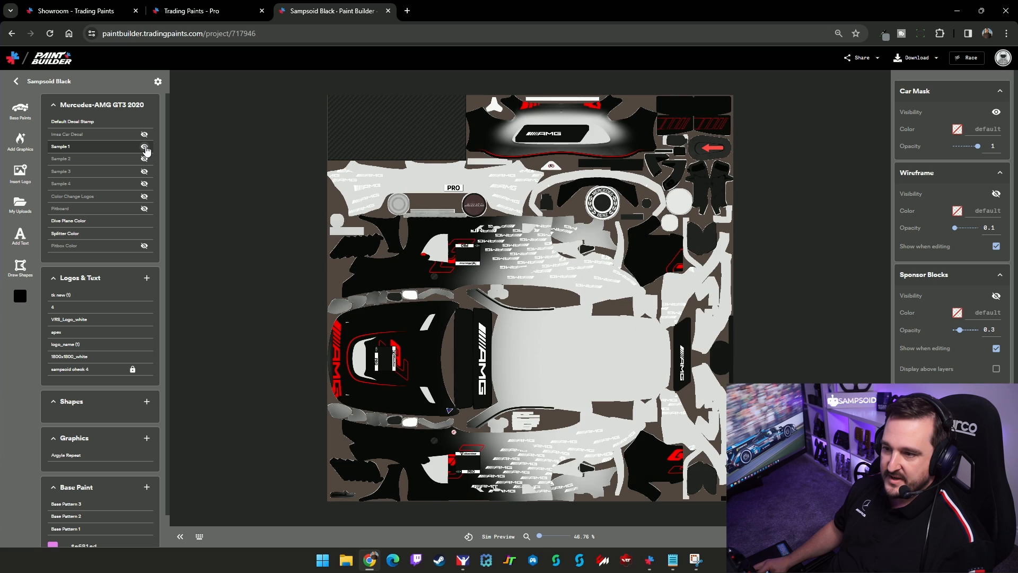
{"action": "left_click", "coordinate": [145, 148]}
Show the Sample 3 layer and colour it a semi-transparent orange, #FF73008A
{"action": "left_click", "coordinate": [144, 171]}
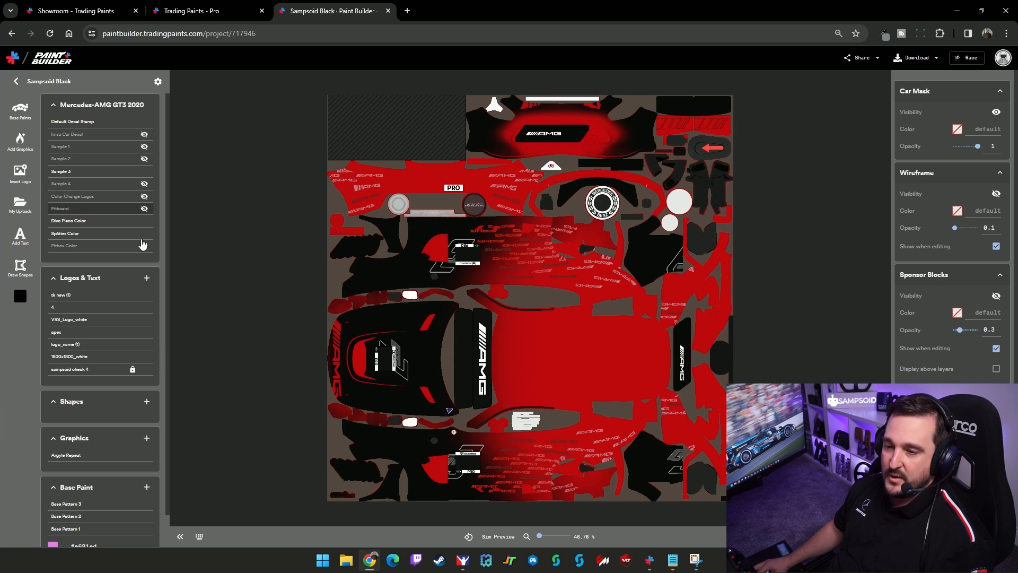
{"action": "scroll", "coordinate": [130, 381], "scroll_direction": "down", "scroll_amount": 1}
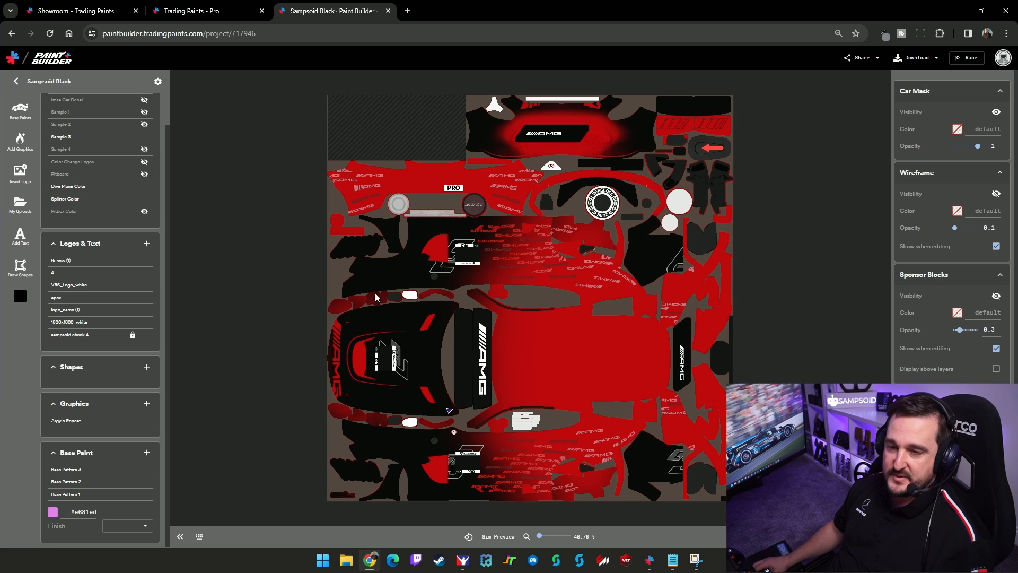
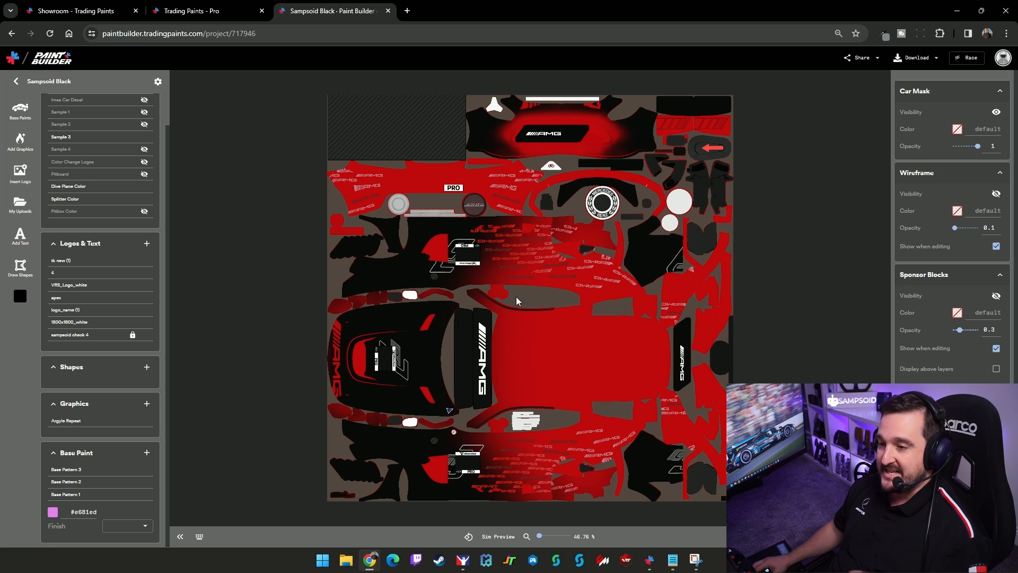
{"action": "left_click", "coordinate": [87, 139]}
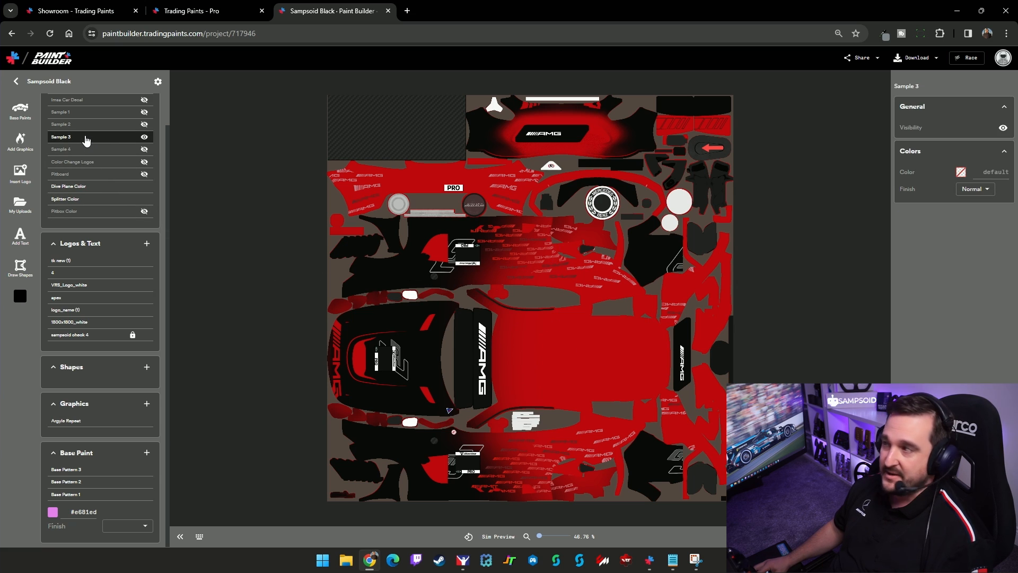
{"action": "left_click", "coordinate": [961, 173]}
{"action": "left_click_drag", "start_coordinate": [931, 249], "coordinate": [890, 249]}
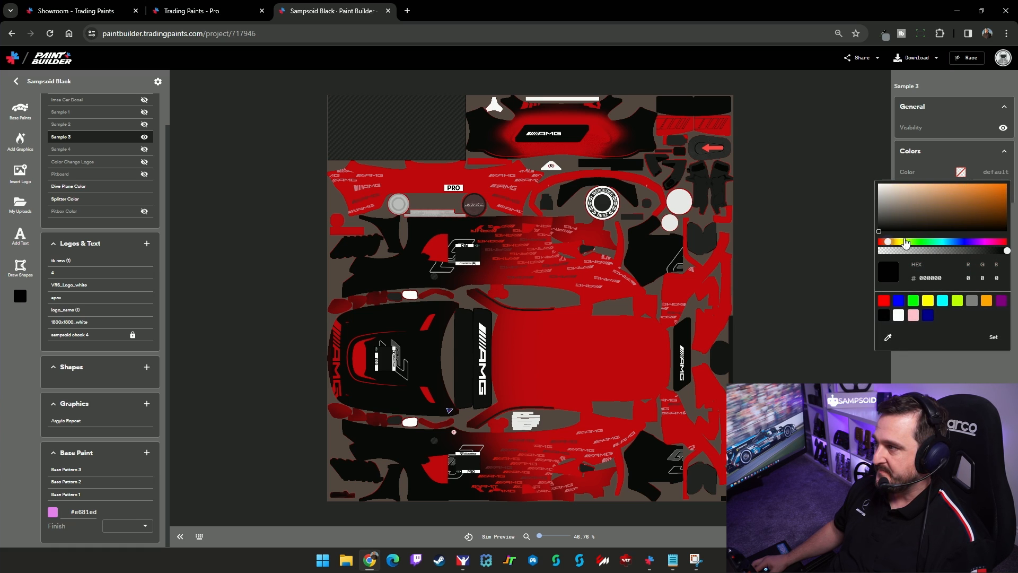
{"action": "left_click", "coordinate": [991, 186]}
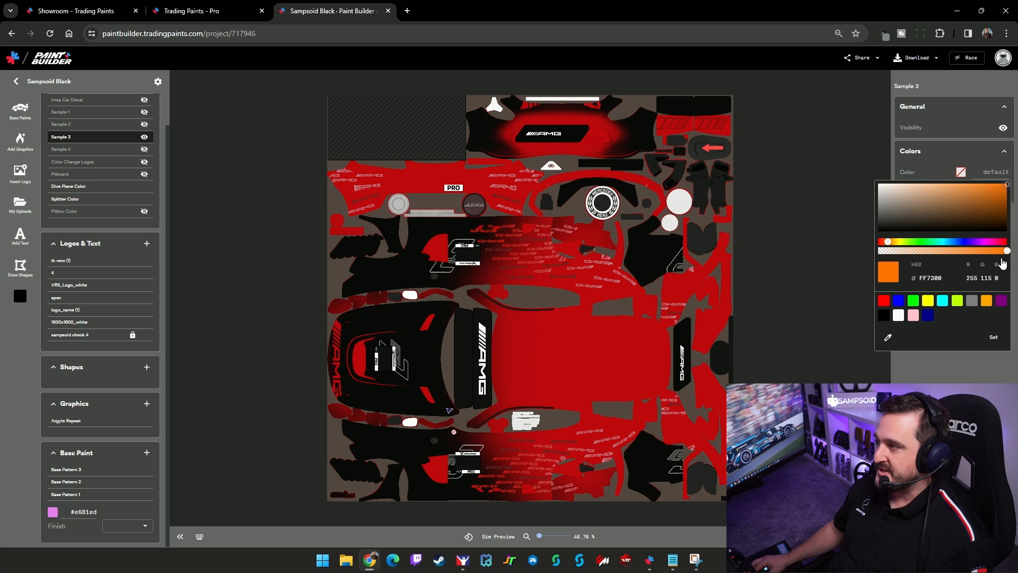
{"action": "left_click_drag", "start_coordinate": [1006, 251], "coordinate": [948, 255]}
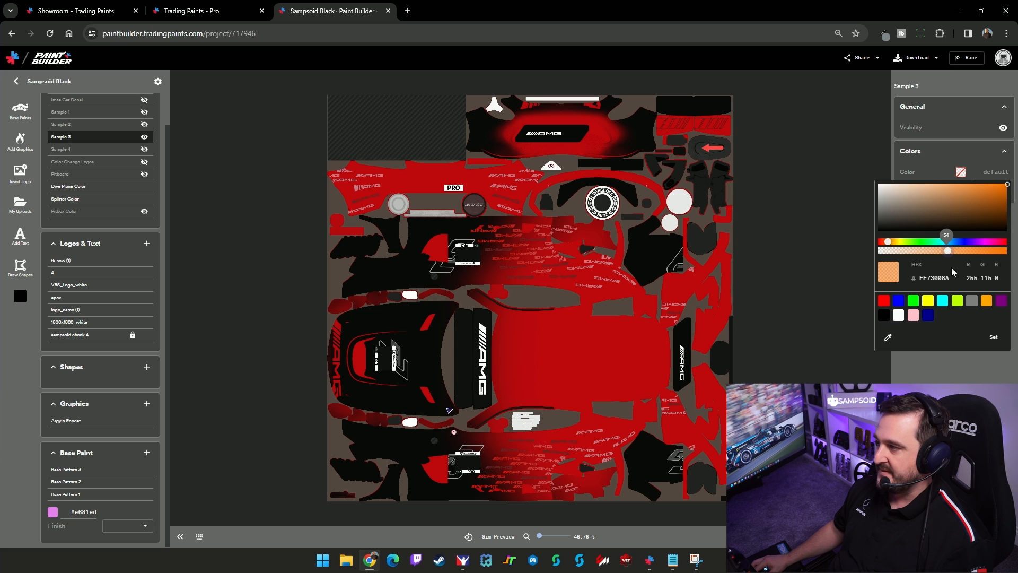
{"action": "left_click", "coordinate": [993, 337]}
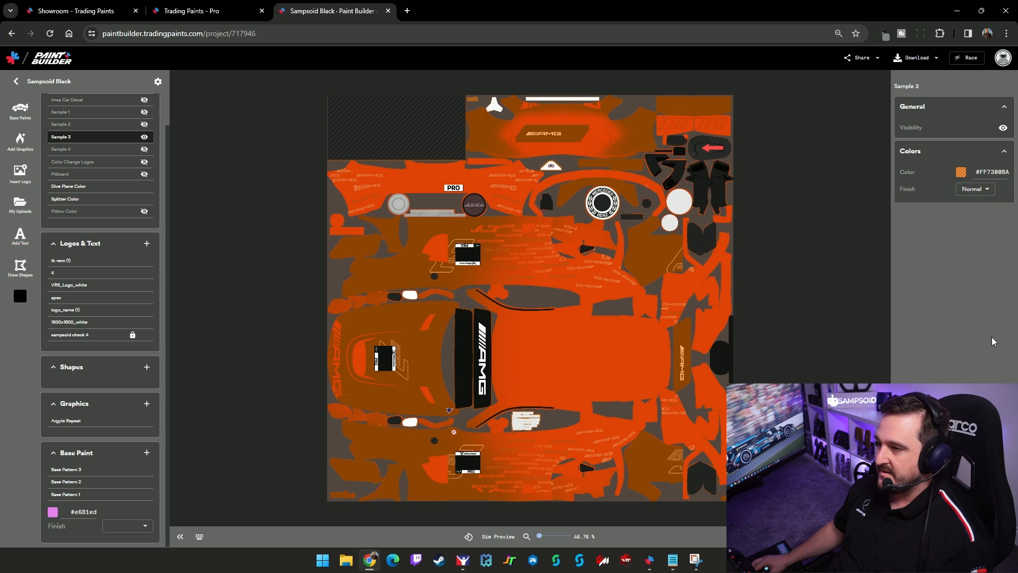
Make the orange on the Sample 3 layer more transparent, setting its colour to #FF730066
{"action": "left_click", "coordinate": [961, 172]}
{"action": "left_click_drag", "start_coordinate": [948, 251], "coordinate": [934, 256]}
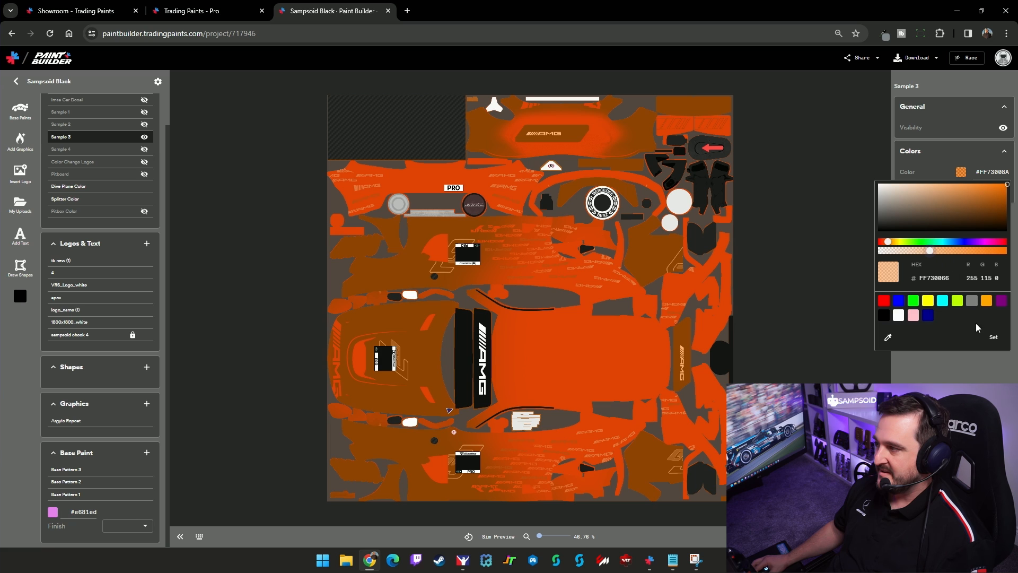
{"action": "left_click", "coordinate": [993, 337]}
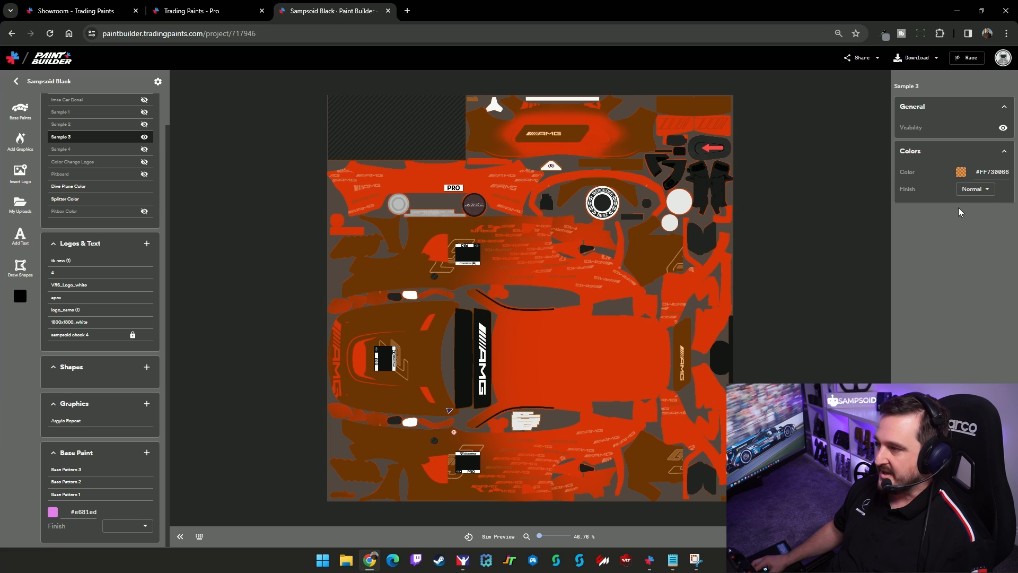
Send the livery to the sim preview and orbit the car in iRacing to inspect the orange-tinted Sample 3 design
{"action": "left_click", "coordinate": [502, 536]}
{"action": "left_click", "coordinate": [680, 364]}
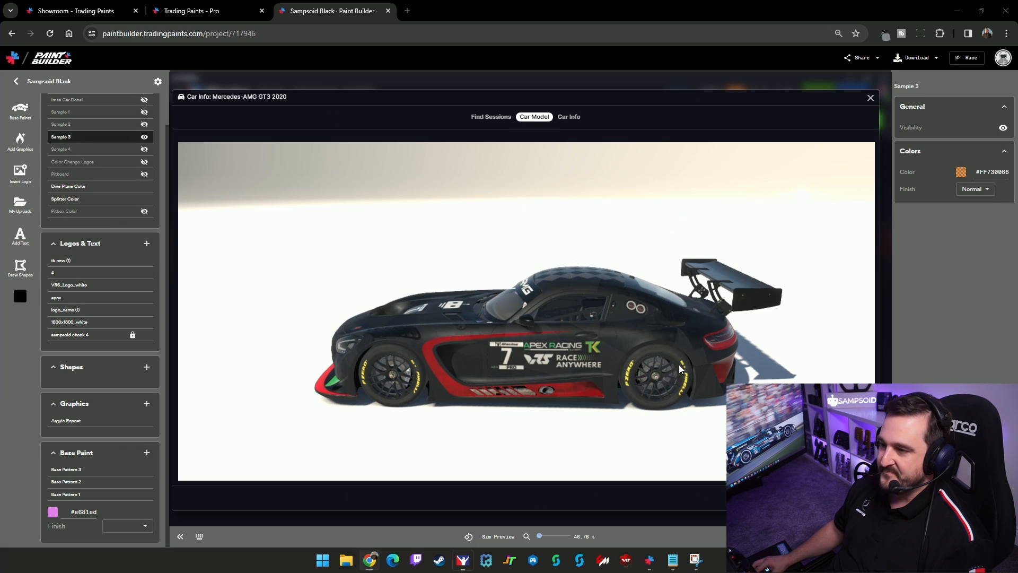
{"action": "left_click_drag", "start_coordinate": [465, 360], "coordinate": [653, 295]}
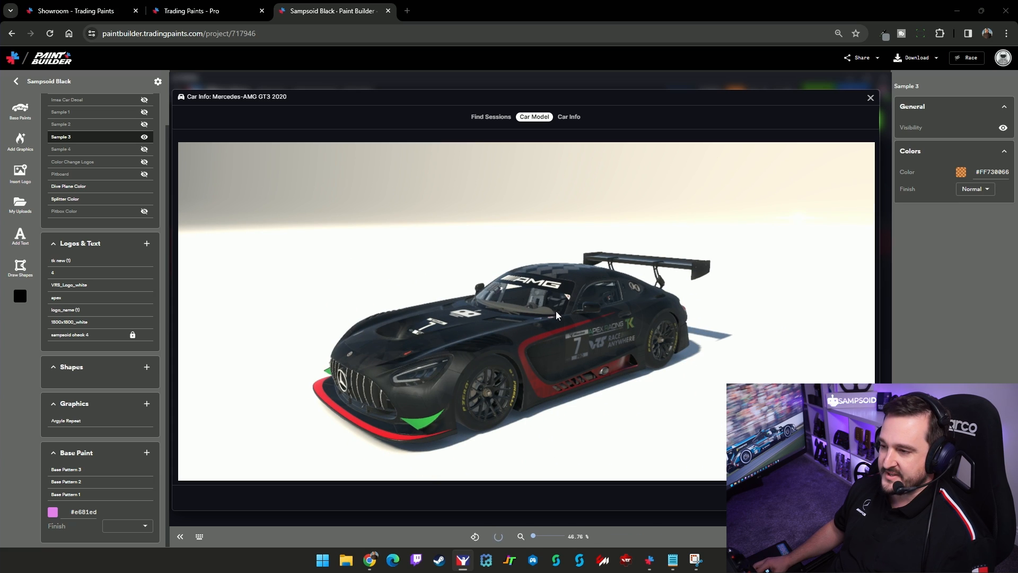
{"action": "mouse_move", "coordinate": [530, 347]}
{"action": "left_mouse_down"}
{"action": "mouse_move", "coordinate": [501, 371]}
{"action": "mouse_move", "coordinate": [477, 370]}
{"action": "mouse_move", "coordinate": [454, 338]}
{"action": "mouse_move", "coordinate": [626, 346]}
{"action": "mouse_move", "coordinate": [540, 349]}
{"action": "left_mouse_up"}
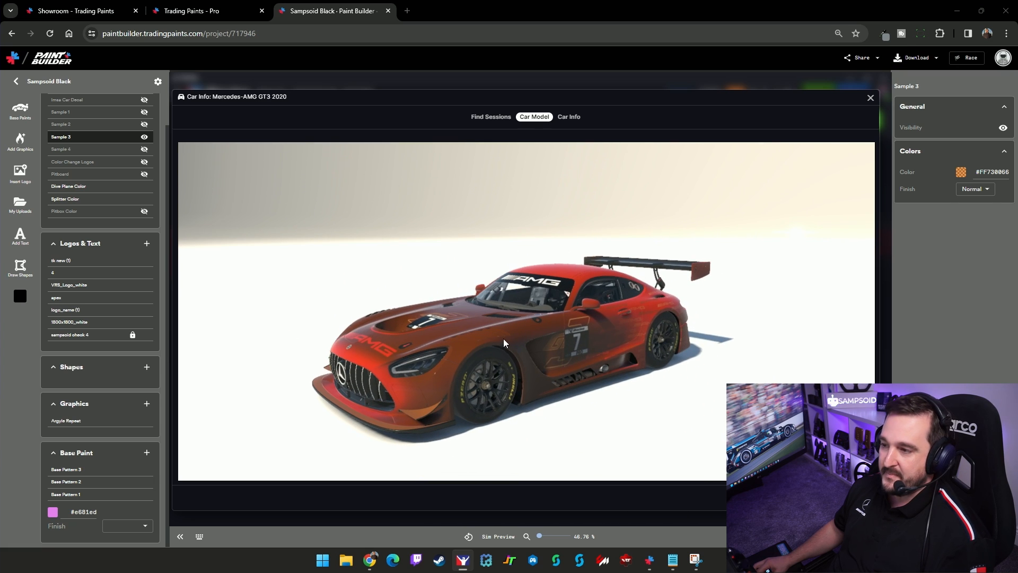
{"action": "key", "text": "Escape"}
Recolour the Sample 3 layer a semi-transparent blue, #003FFD82
{"action": "left_click", "coordinate": [961, 172]}
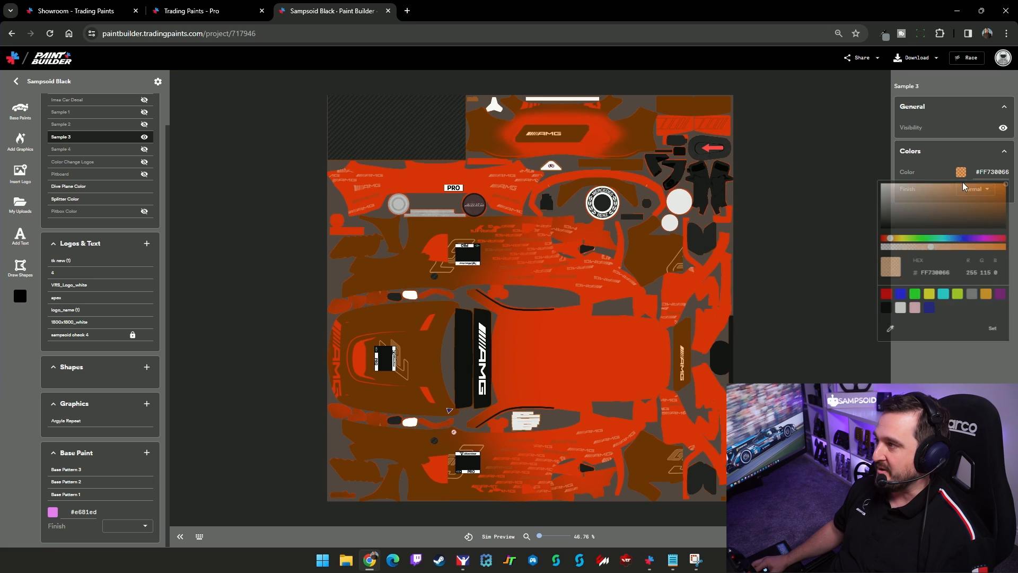
{"action": "left_click", "coordinate": [963, 242]}
{"action": "left_click", "coordinate": [995, 200]}
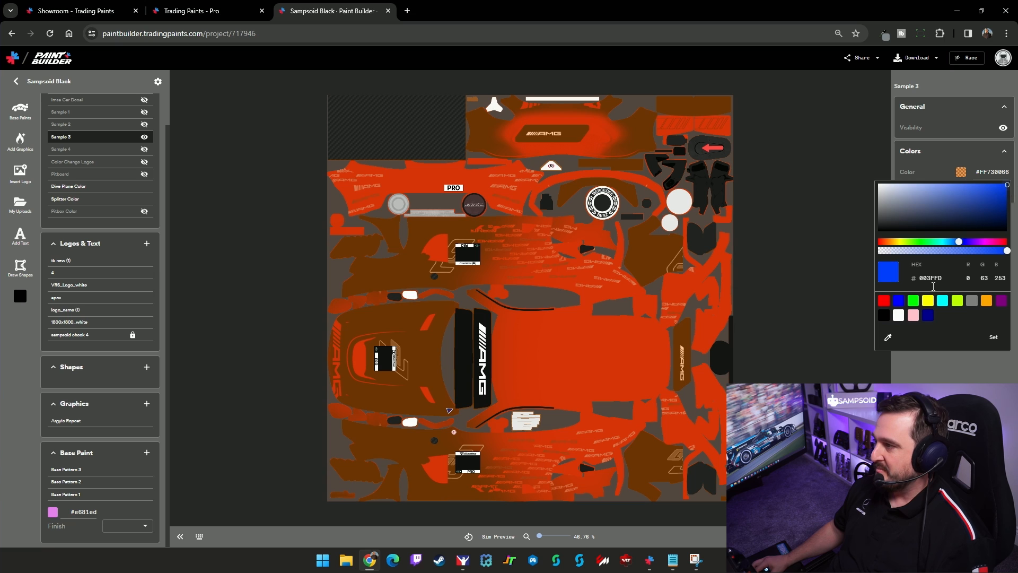
{"action": "left_click_drag", "start_coordinate": [990, 252], "coordinate": [951, 252]}
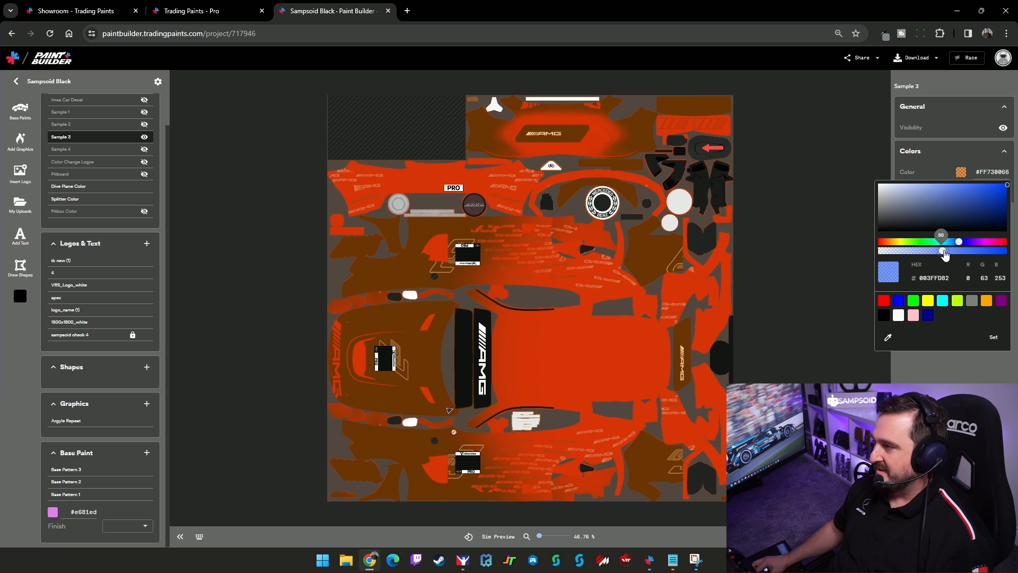
{"action": "left_click", "coordinate": [994, 338]}
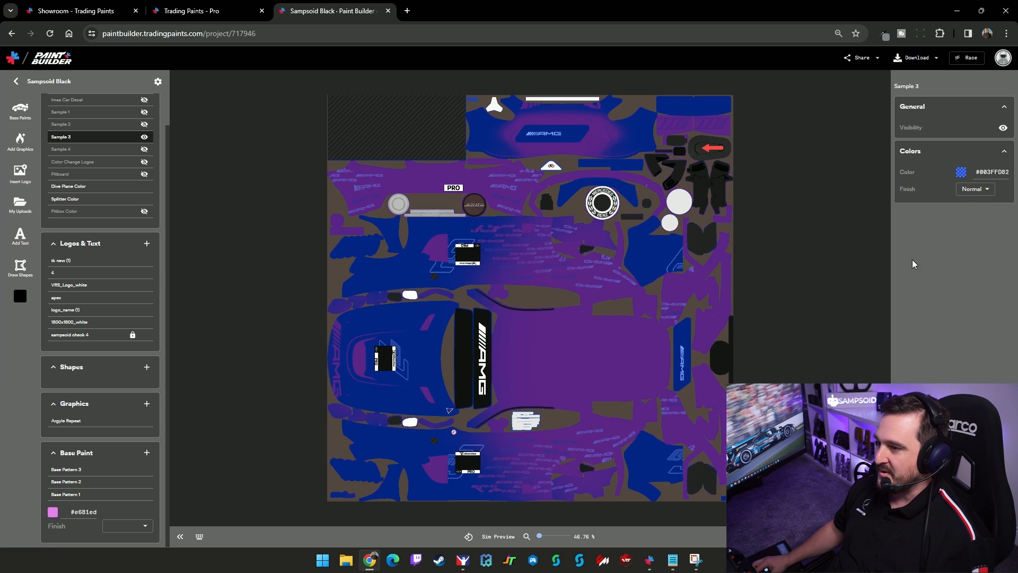
Update the sim preview and orbit the car in iRacing to inspect the blue-tinted Sample 3 design
{"action": "left_click", "coordinate": [499, 536]}
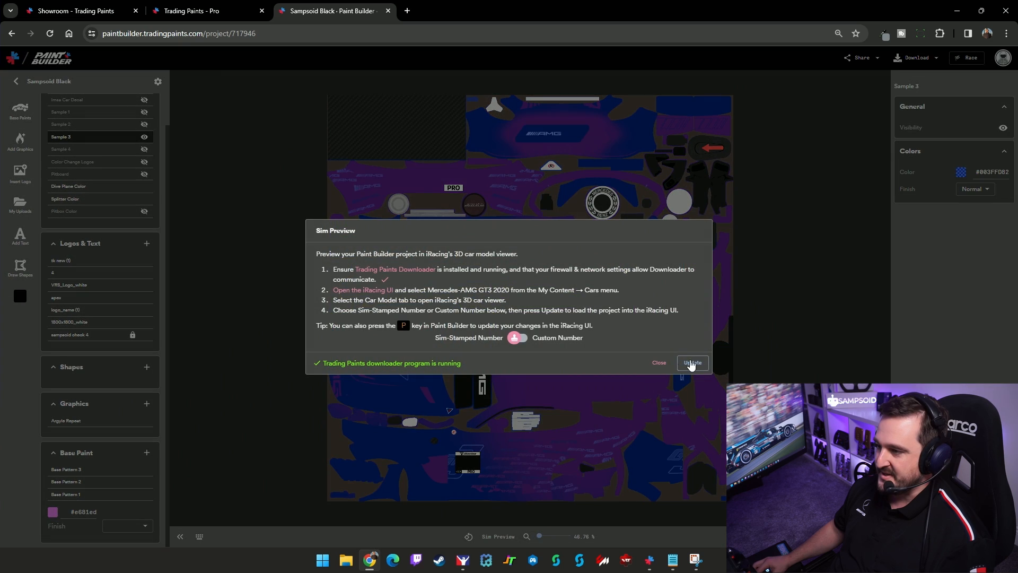
{"action": "left_click", "coordinate": [691, 365]}
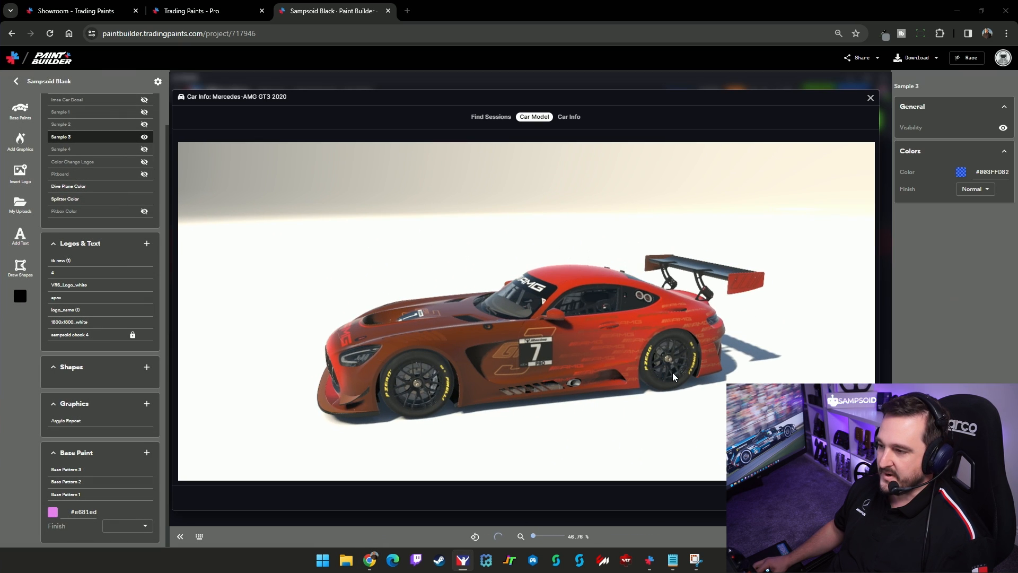
{"action": "left_click_drag", "start_coordinate": [669, 368], "coordinate": [158, 187]}
Hide the Sample 3 layer and set the colour of Base Pattern 2 to white, #FFFFFF
{"action": "left_click", "coordinate": [144, 138]}
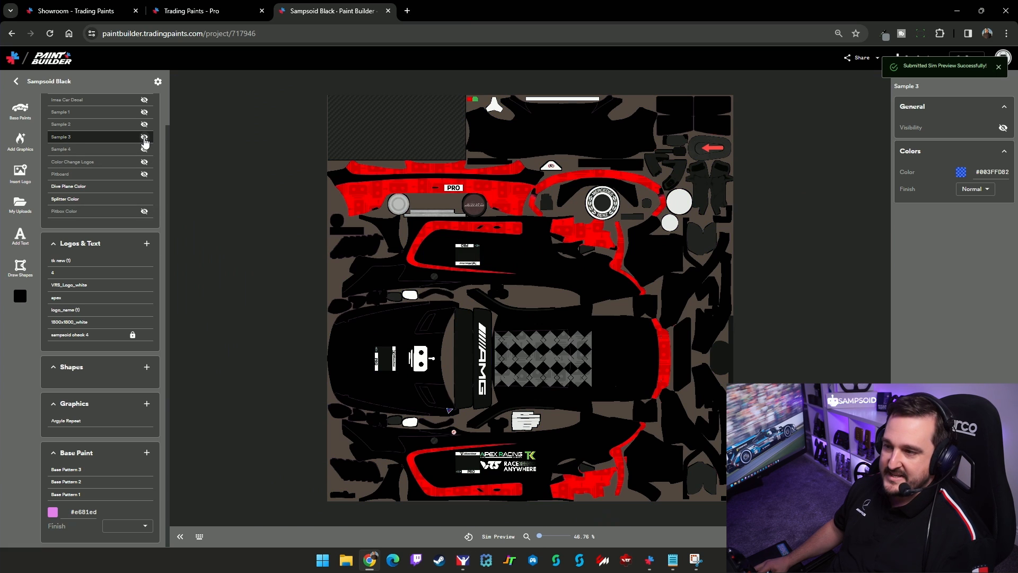
{"action": "left_click", "coordinate": [96, 471]}
{"action": "left_click", "coordinate": [94, 482]}
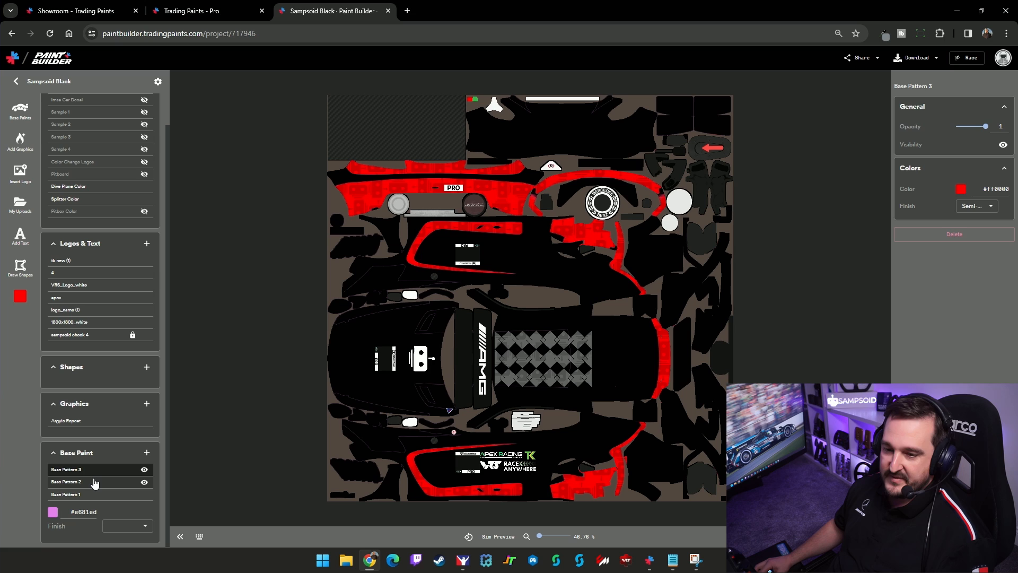
{"action": "left_click", "coordinate": [961, 190]}
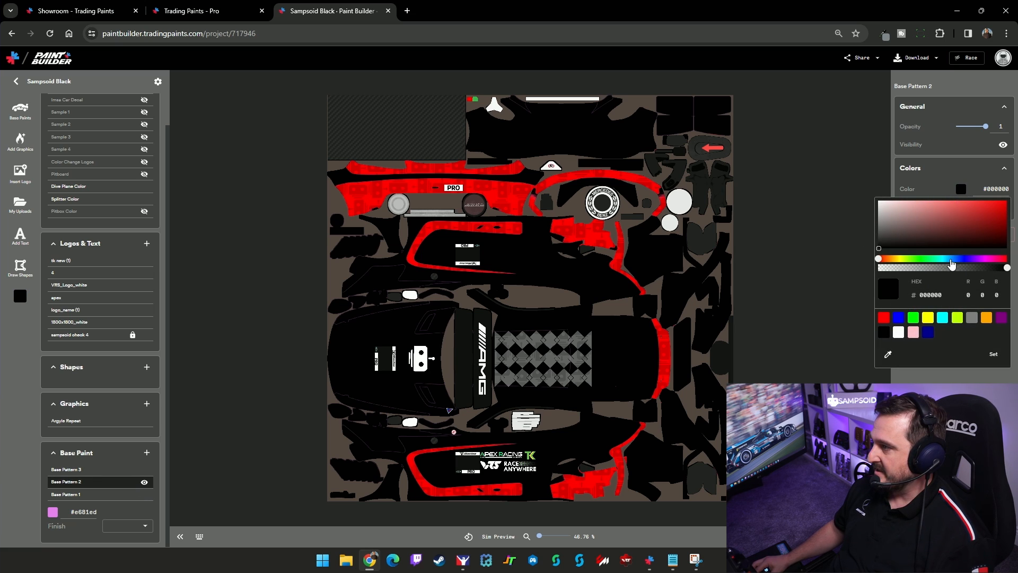
{"action": "left_click_drag", "start_coordinate": [903, 260], "coordinate": [896, 262]}
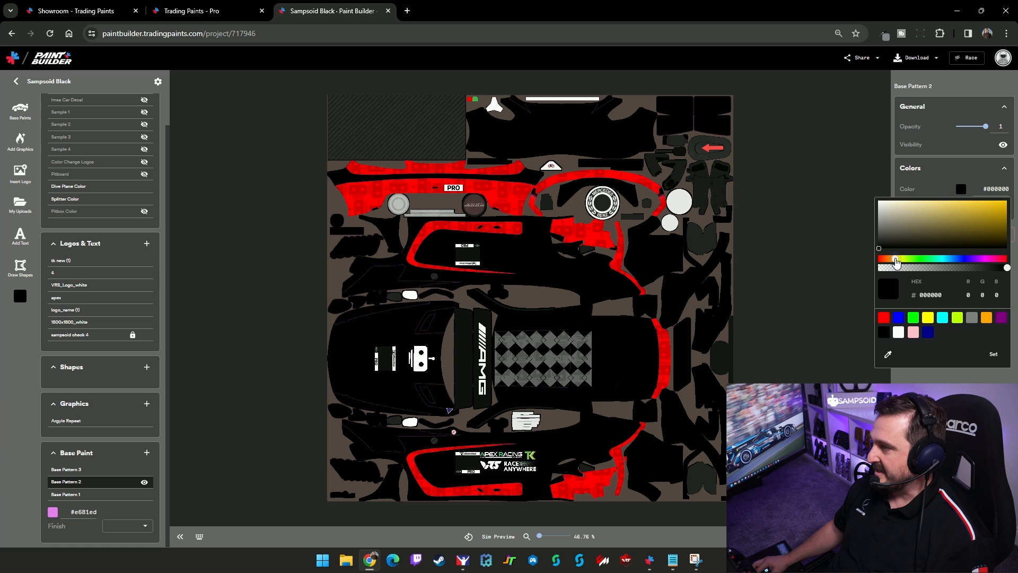
{"action": "left_click", "coordinate": [878, 202]}
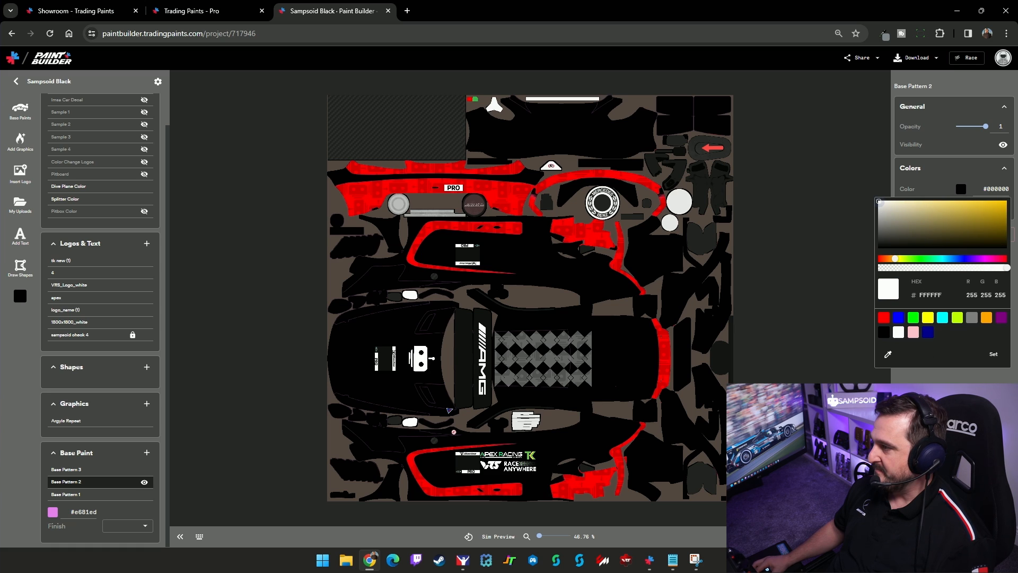
{"action": "left_click", "coordinate": [993, 354]}
Give Base Pattern 2 a Chrome finish and inspect it on the car in the iRacing sim preview
{"action": "left_click", "coordinate": [984, 206]}
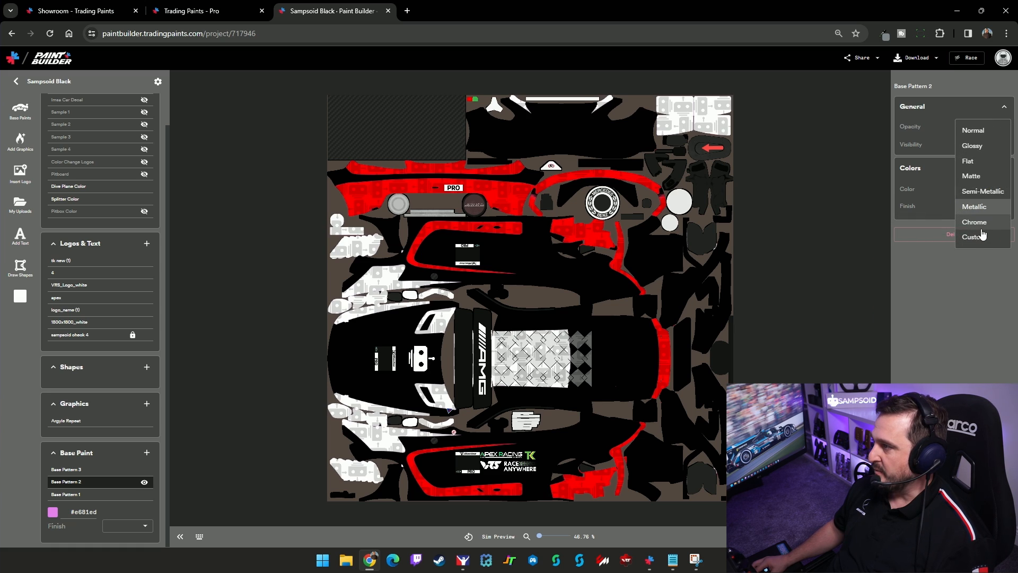
{"action": "left_click", "coordinate": [981, 222]}
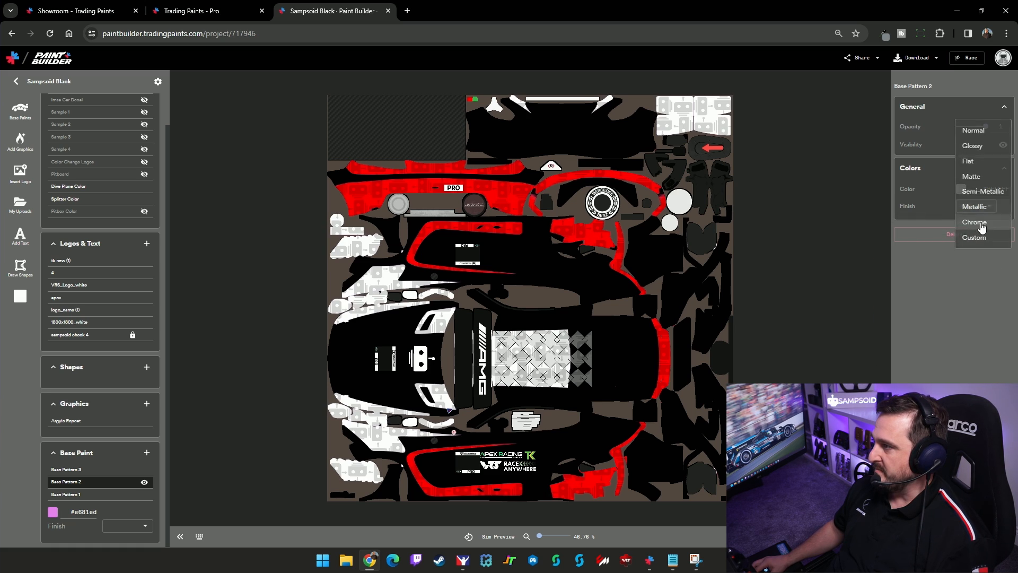
{"action": "left_click", "coordinate": [498, 536]}
{"action": "left_click", "coordinate": [693, 365]}
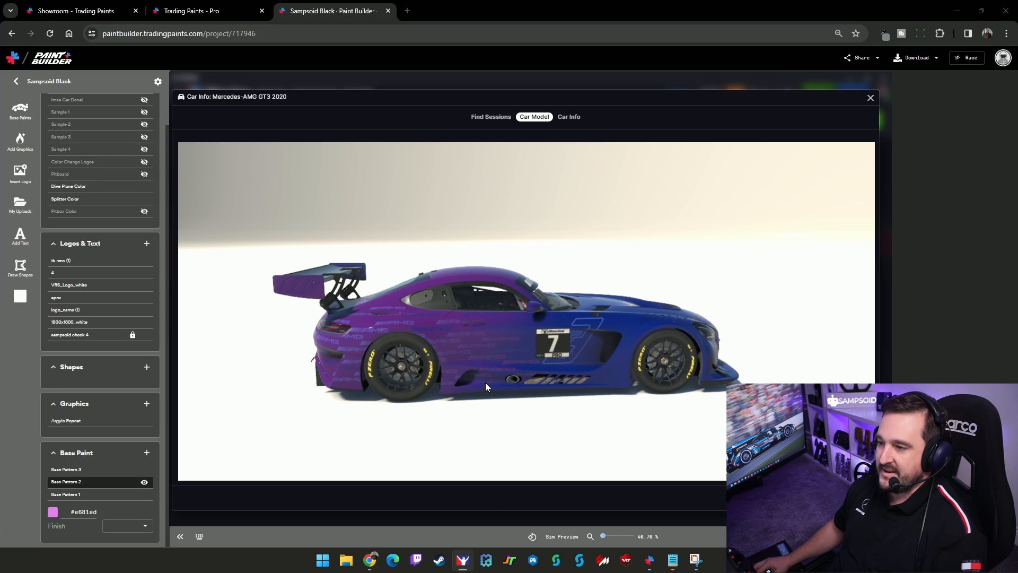
{"action": "left_click_drag", "start_coordinate": [540, 348], "coordinate": [424, 365]}
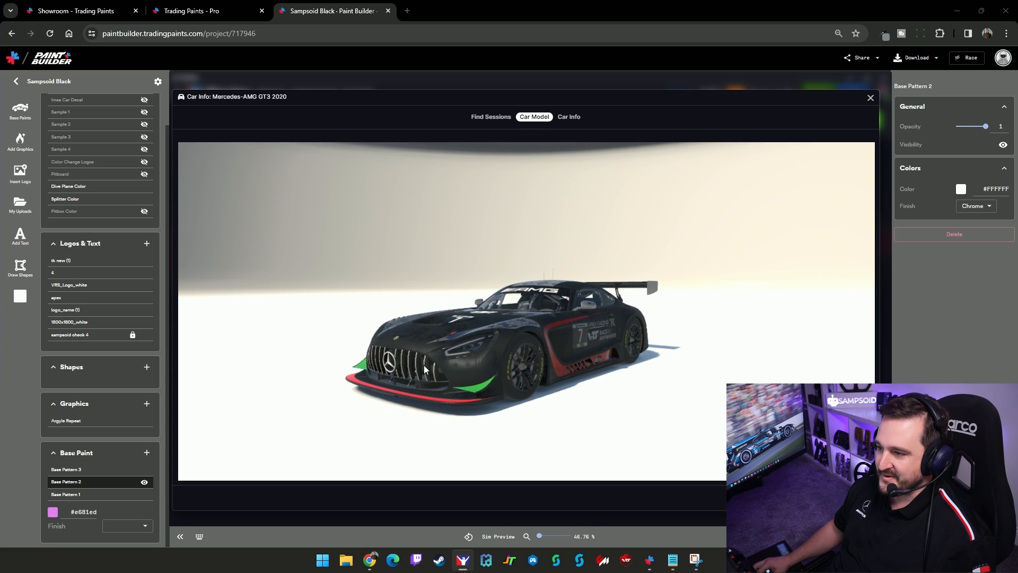
{"action": "key", "text": "Escape"}
Change the finish of Base Pattern 2 to Metallic and inspect it from several angles in the iRacing sim preview
{"action": "left_click", "coordinate": [976, 206]}
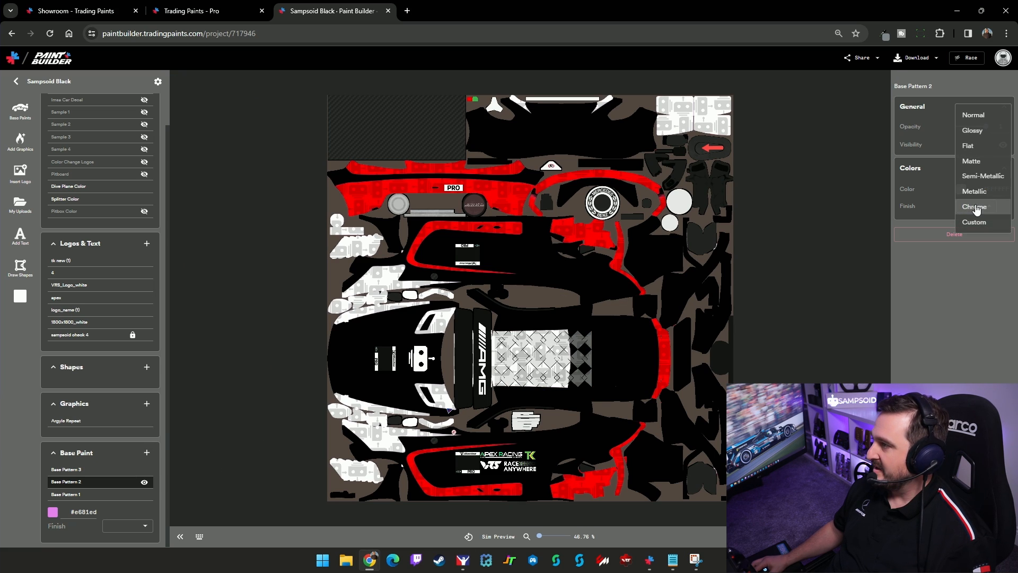
{"action": "left_click", "coordinate": [975, 192]}
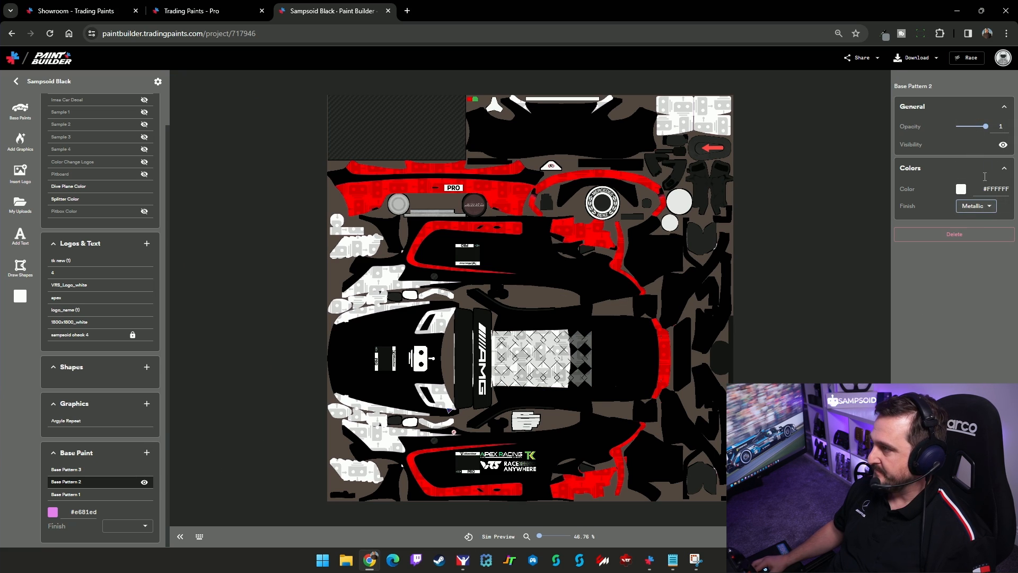
{"action": "left_click", "coordinate": [498, 537]}
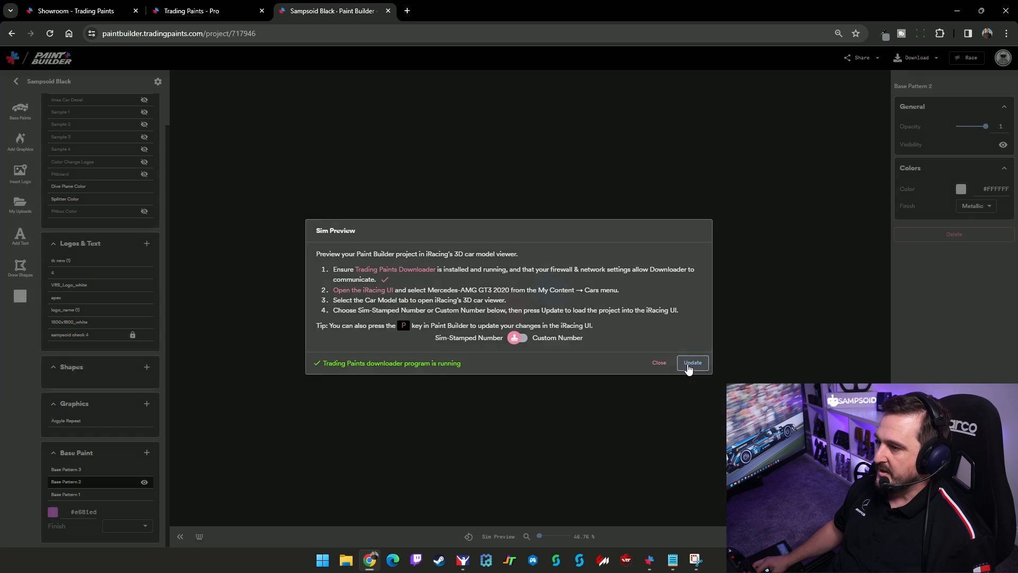
{"action": "left_click", "coordinate": [693, 363]}
{"action": "key", "text": "alt+Tab"}
{"action": "left_click_drag", "start_coordinate": [508, 277], "coordinate": [545, 392]}
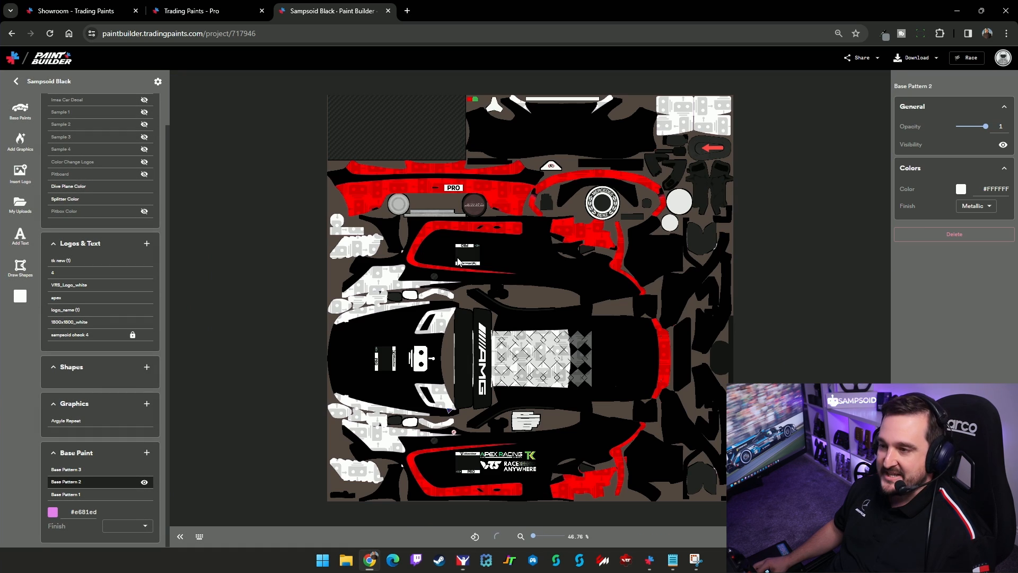
{"action": "key", "text": "alt+Tab"}
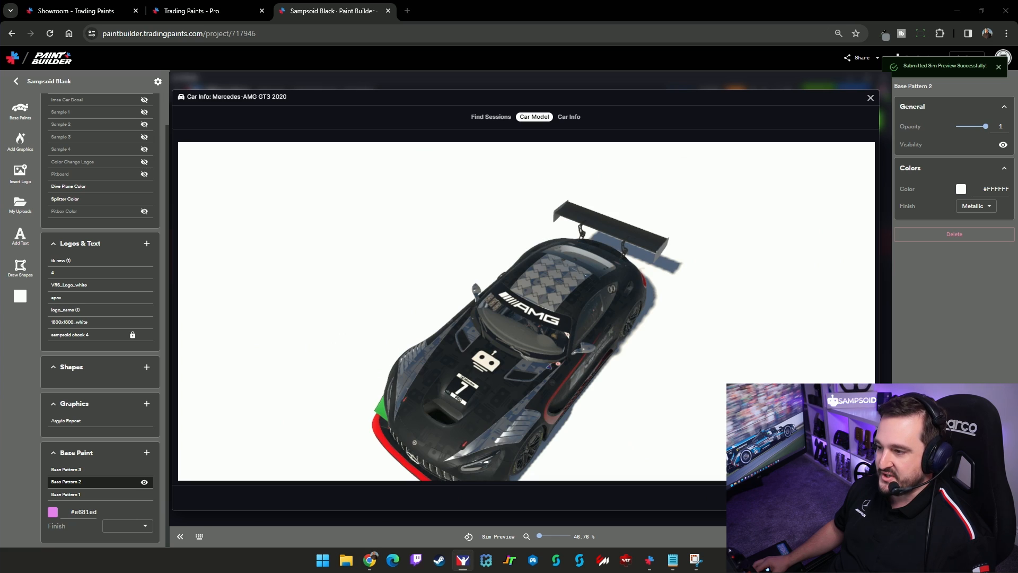
{"action": "left_click_drag", "start_coordinate": [635, 382], "coordinate": [578, 342]}
{"action": "left_click", "coordinate": [884, 252]}
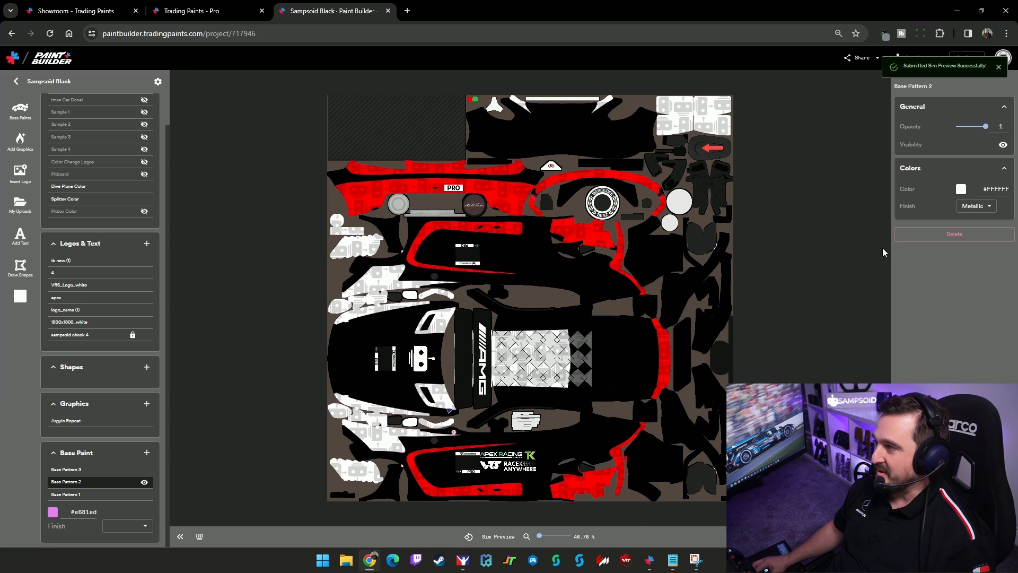
Set the finish of Base Pattern 2 to Semi-Metallic
{"action": "left_click", "coordinate": [984, 205]}
{"action": "left_click", "coordinate": [980, 195]}
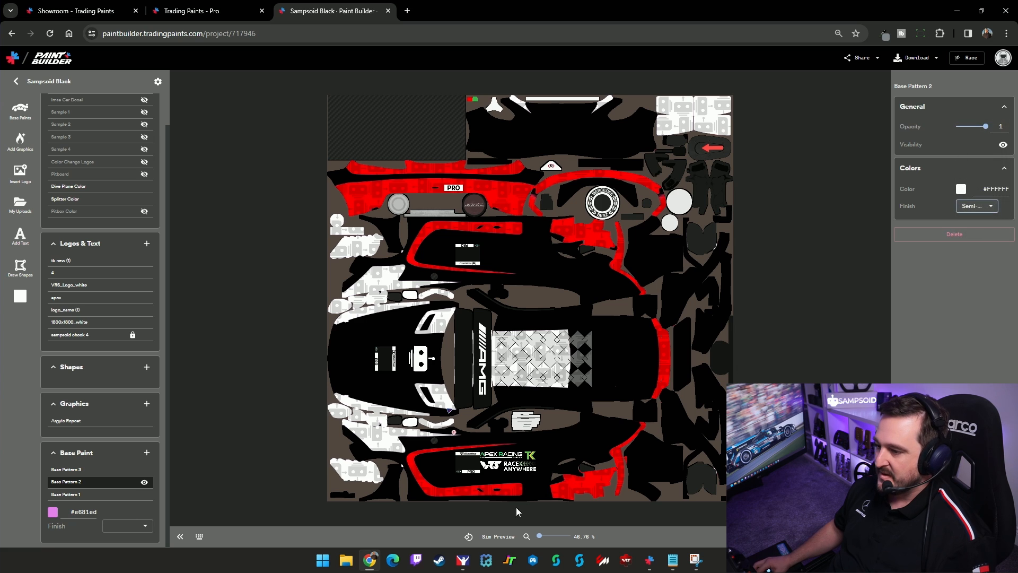
Inspect the Semi-Metallic finish of Base Pattern 2 on the car in the iRacing sim preview and keep that finish selected
{"action": "left_click", "coordinate": [498, 536]}
{"action": "left_click", "coordinate": [688, 363]}
{"action": "key", "text": "alt+Tab"}
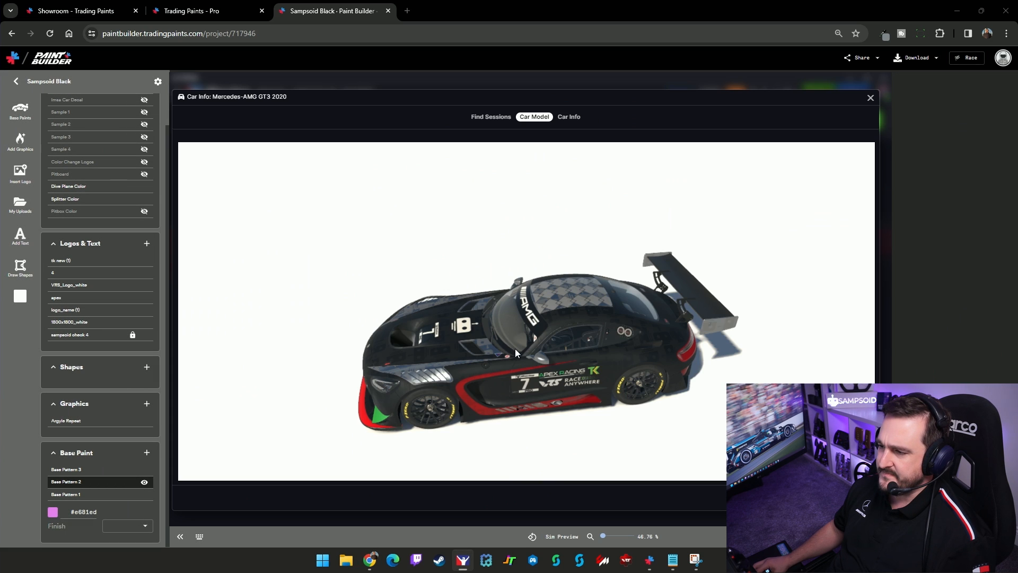
{"action": "mouse_move", "coordinate": [495, 363]}
{"action": "left_mouse_down"}
{"action": "mouse_move", "coordinate": [536, 354]}
{"action": "mouse_move", "coordinate": [547, 372]}
{"action": "mouse_move", "coordinate": [621, 370]}
{"action": "mouse_move", "coordinate": [622, 355]}
{"action": "mouse_move", "coordinate": [581, 365]}
{"action": "mouse_move", "coordinate": [611, 369]}
{"action": "mouse_move", "coordinate": [556, 379]}
{"action": "mouse_move", "coordinate": [403, 361]}
{"action": "mouse_move", "coordinate": [733, 332]}
{"action": "left_mouse_up"}
{"action": "key", "text": "alt+Tab"}
{"action": "left_click", "coordinate": [977, 210]}
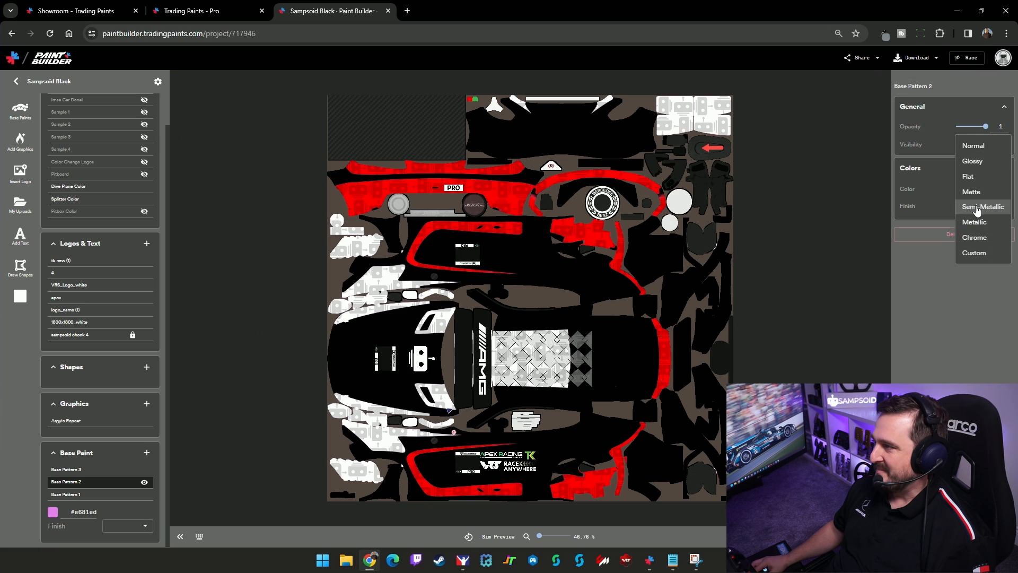
{"action": "left_click", "coordinate": [977, 207]}
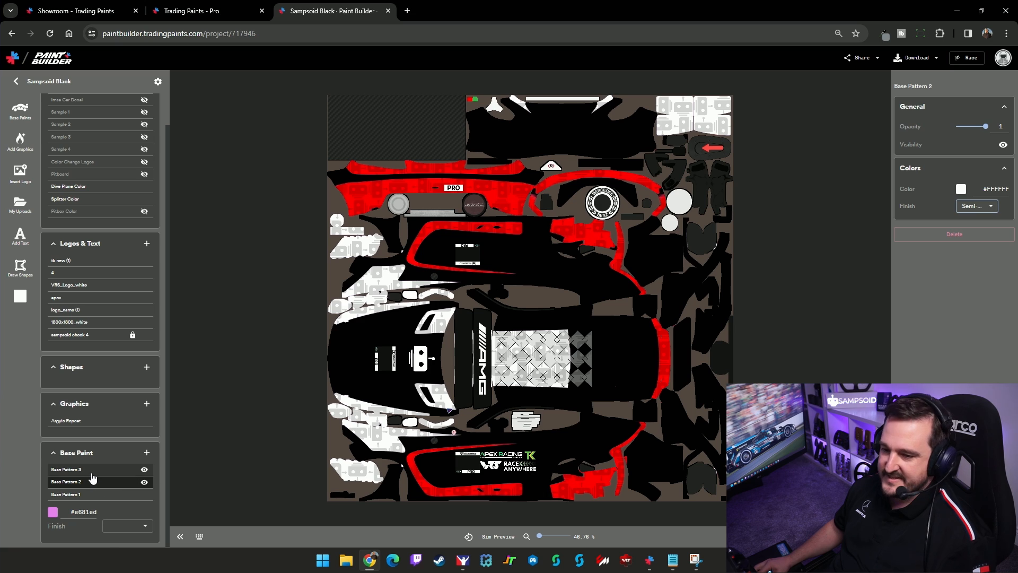
Set Base Pattern 2 to colour #070707 with a Metallic finish and send the livery to the iRacing sim preview
{"action": "left_click", "coordinate": [962, 190]}
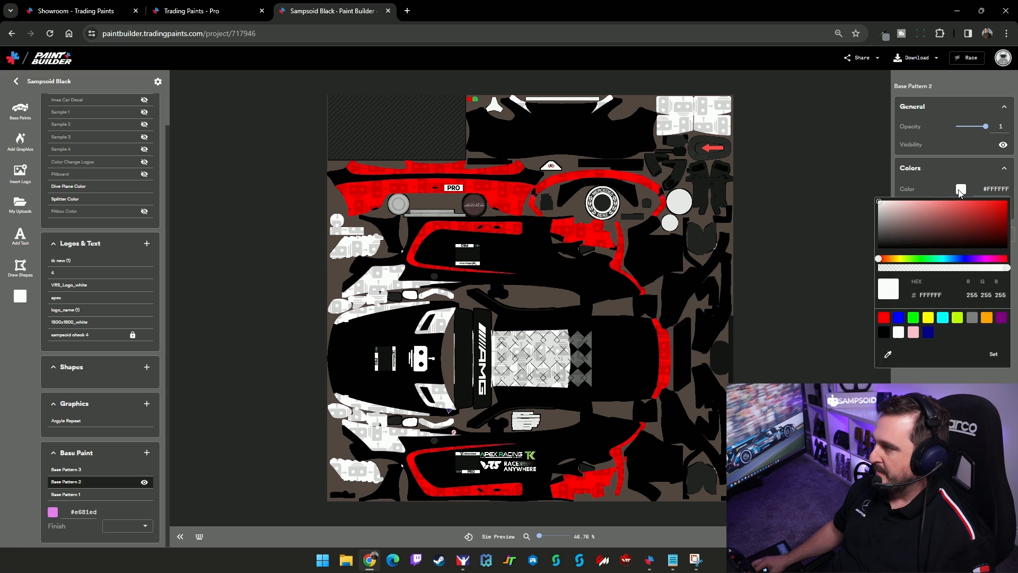
{"action": "left_click", "coordinate": [990, 360]}
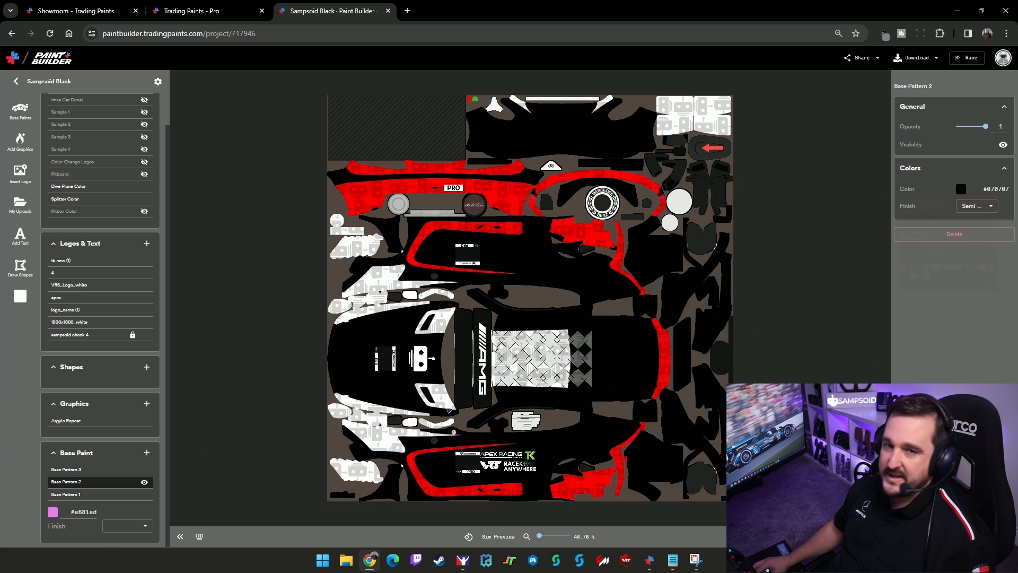
{"action": "left_click", "coordinate": [976, 205]}
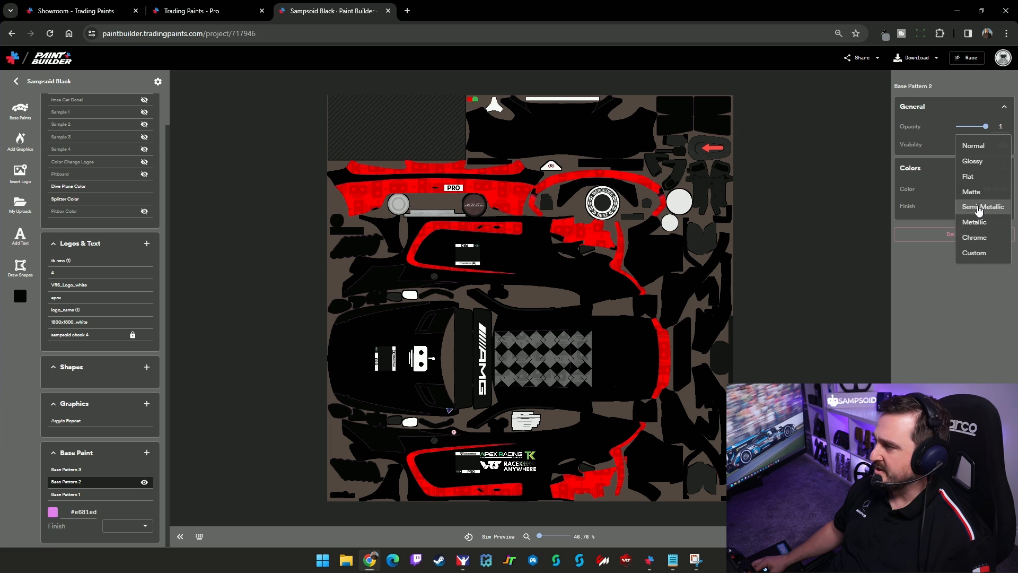
{"action": "left_click", "coordinate": [974, 218]}
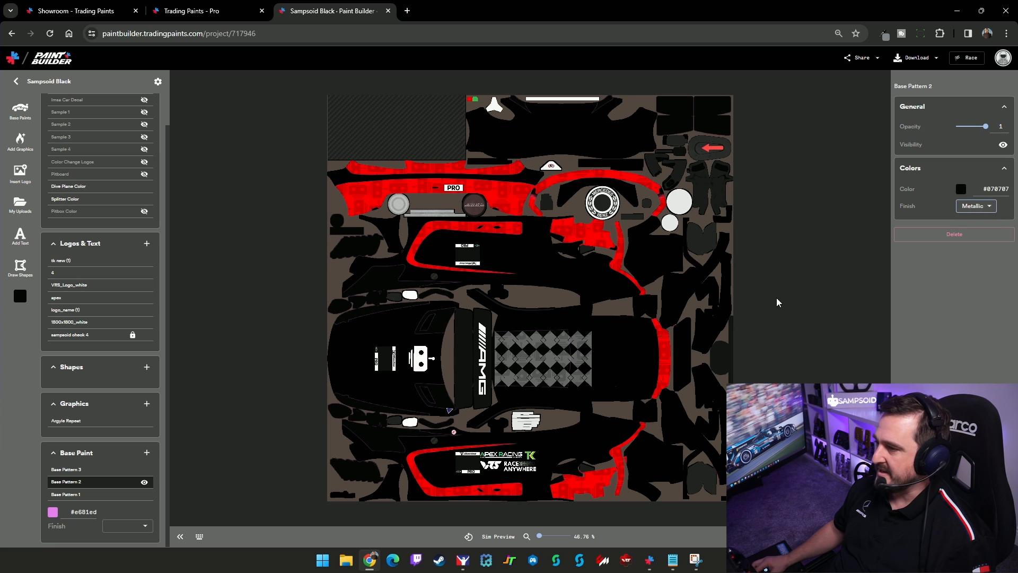
{"action": "left_click", "coordinate": [499, 536]}
{"action": "left_click", "coordinate": [693, 363]}
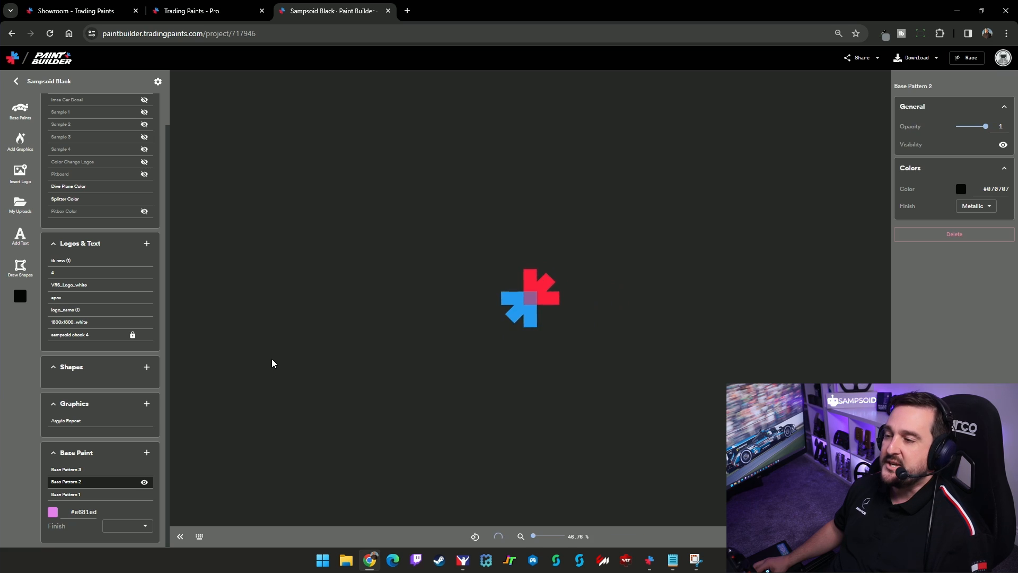
Draw a freehand pen stroke on the black area behind the roof's argyle pattern, enlarge it, and set its stroke colour to #E6E6E6
{"action": "left_click", "coordinate": [147, 369]}
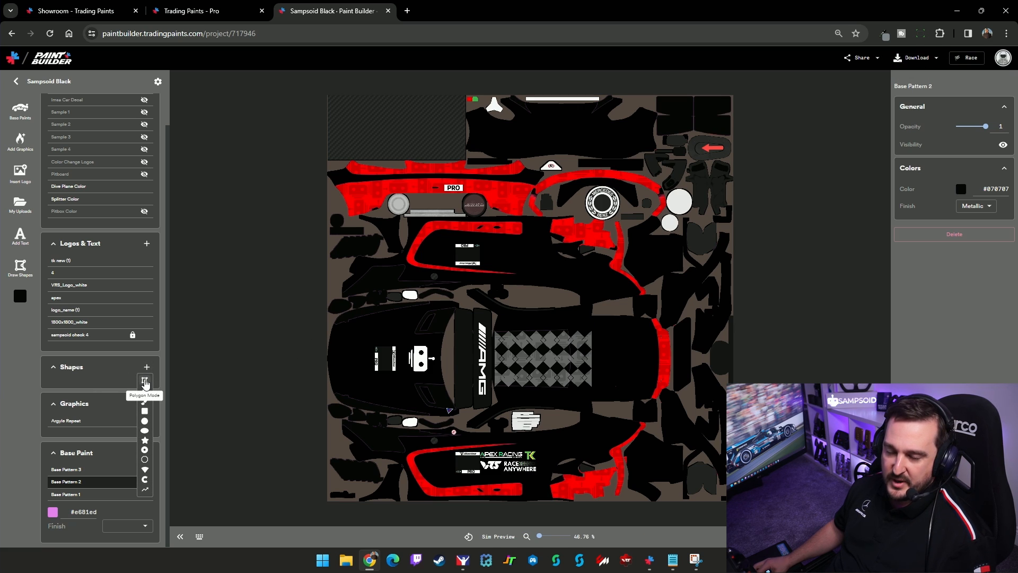
{"action": "left_click", "coordinate": [144, 413]}
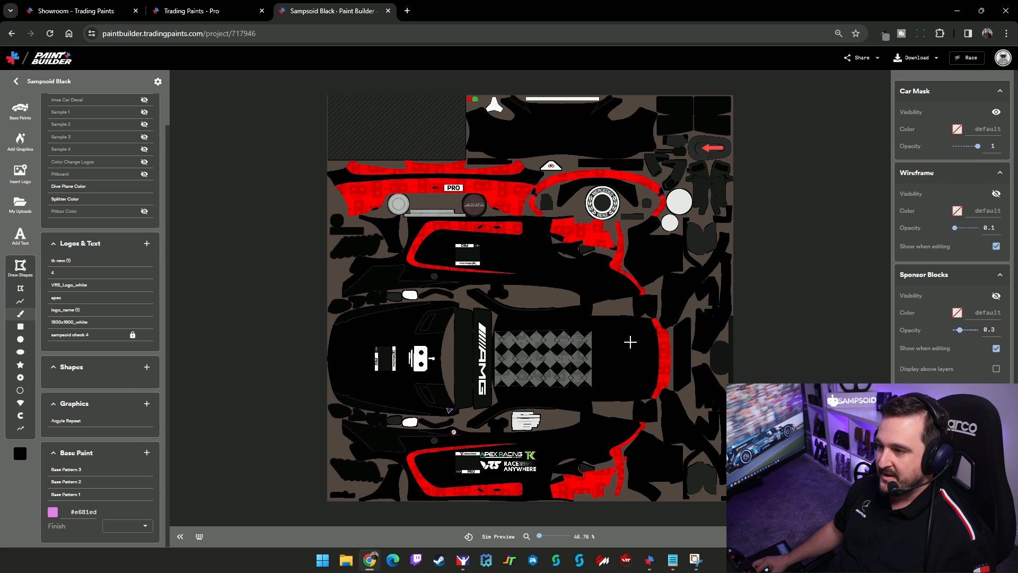
{"action": "key", "text": "Escape"}
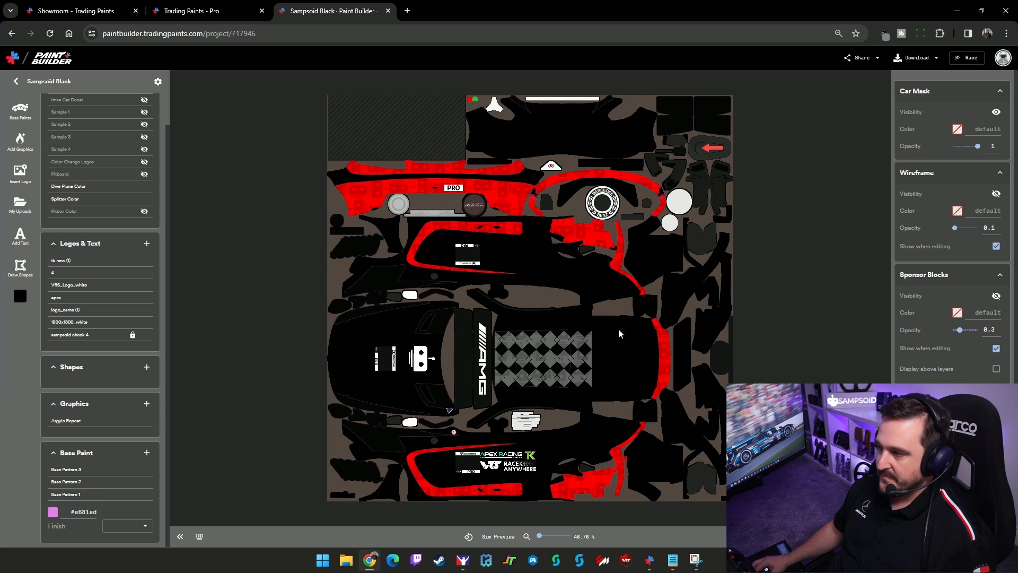
{"action": "left_click", "coordinate": [149, 369]}
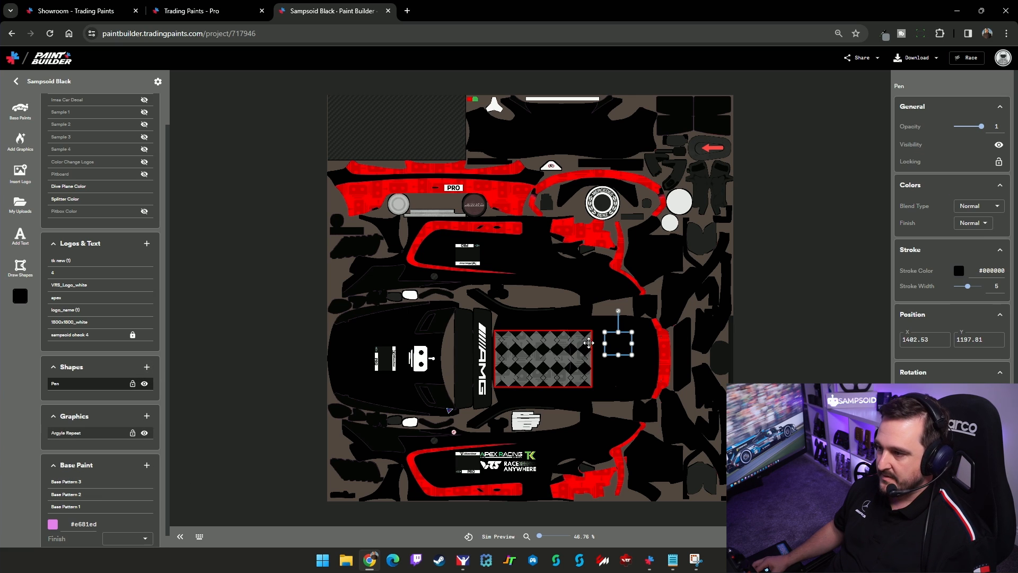
{"action": "left_click_drag", "start_coordinate": [631, 353], "coordinate": [653, 389]}
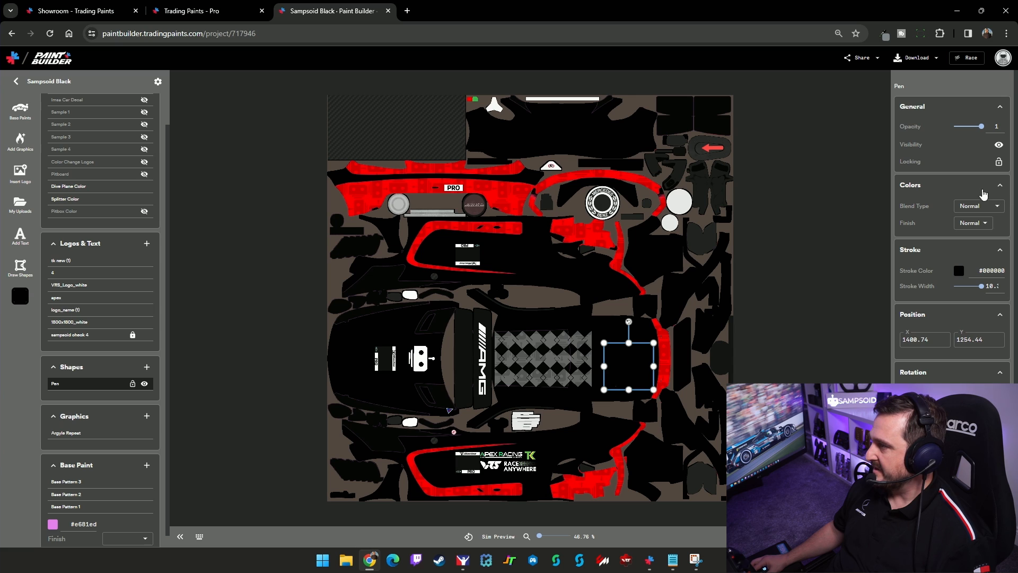
{"action": "left_click", "coordinate": [960, 271]}
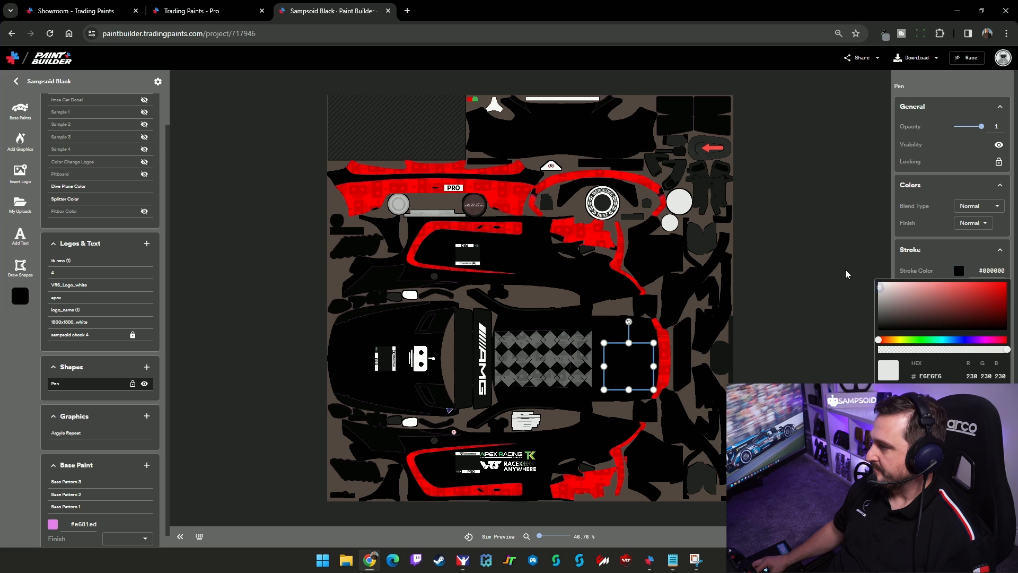
{"action": "left_click", "coordinate": [828, 308]}
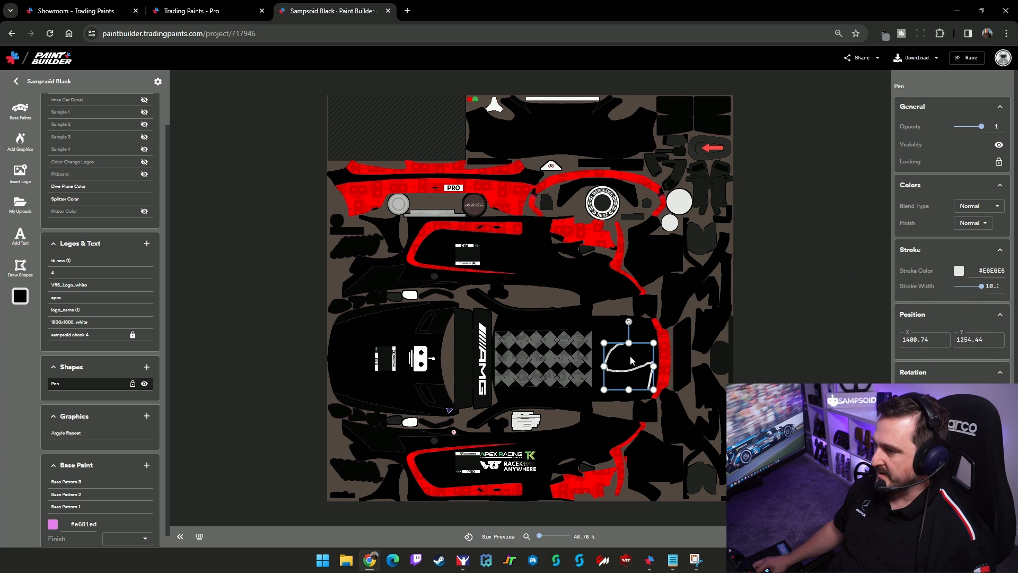
{"action": "mouse_move", "coordinate": [628, 355]}
{"action": "left_mouse_down"}
{"action": "mouse_move", "coordinate": [619, 364]}
{"action": "mouse_move", "coordinate": [612, 343]}
{"action": "left_mouse_up"}
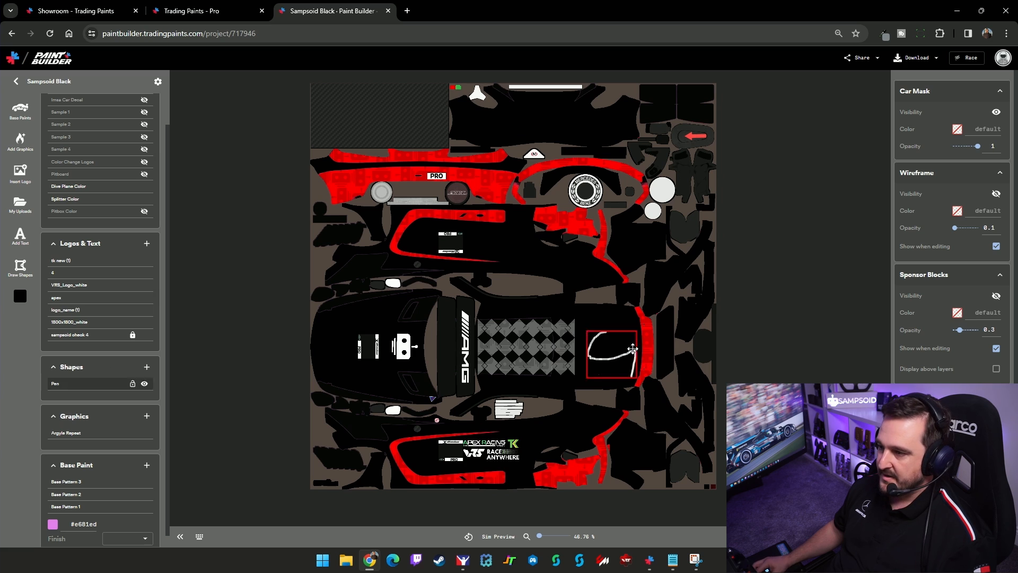
Delete the pen stroke behind the roof's argyle pattern
{"action": "left_click", "coordinate": [607, 357]}
{"action": "key", "text": "Delete"}
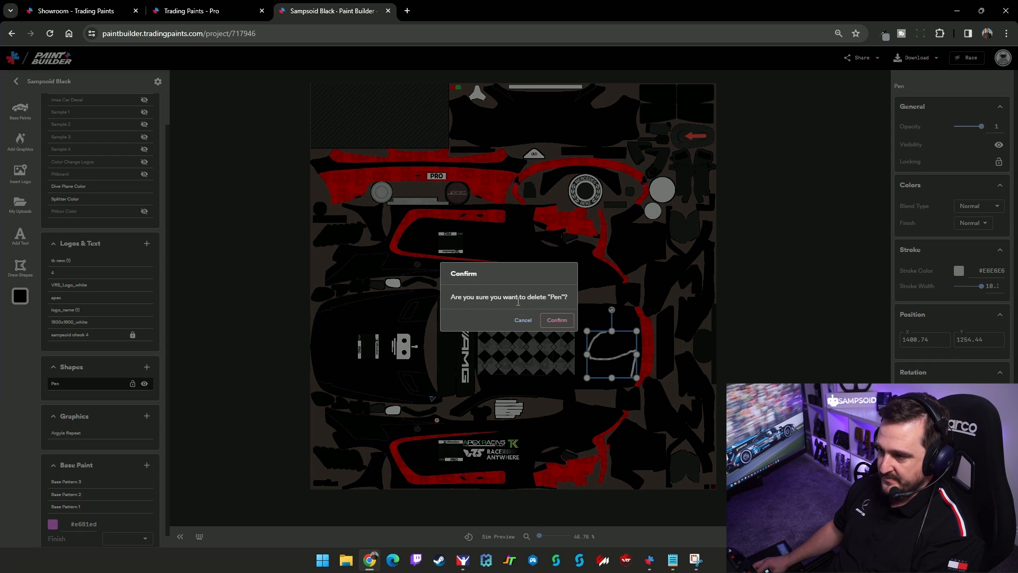
{"action": "left_click", "coordinate": [558, 320]}
Draw a rectangle about 220 by 207 behind the roof's argyle pattern and try to set its colour to white, #FFFFFF
{"action": "left_click", "coordinate": [144, 371]}
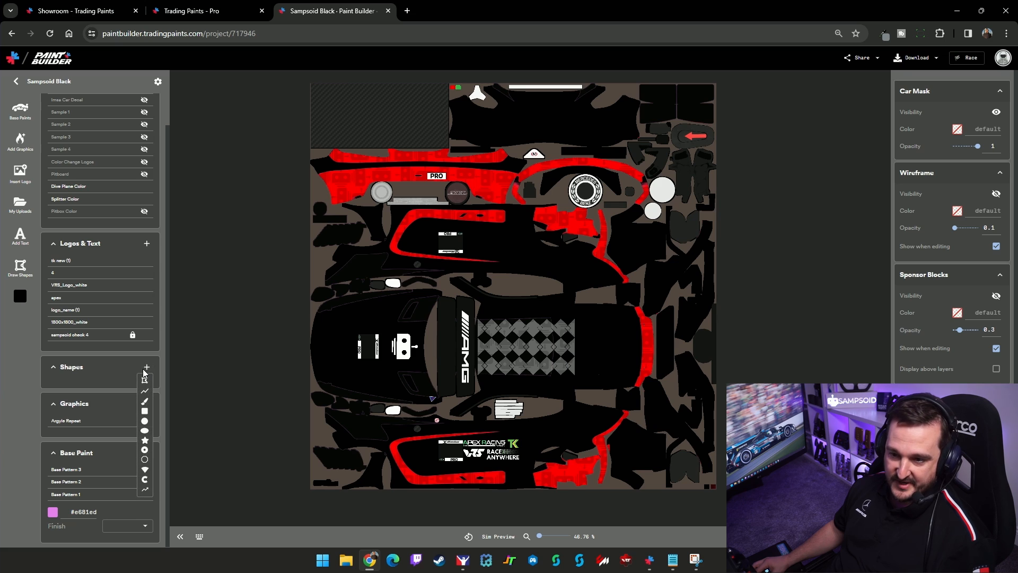
{"action": "left_click", "coordinate": [145, 410]}
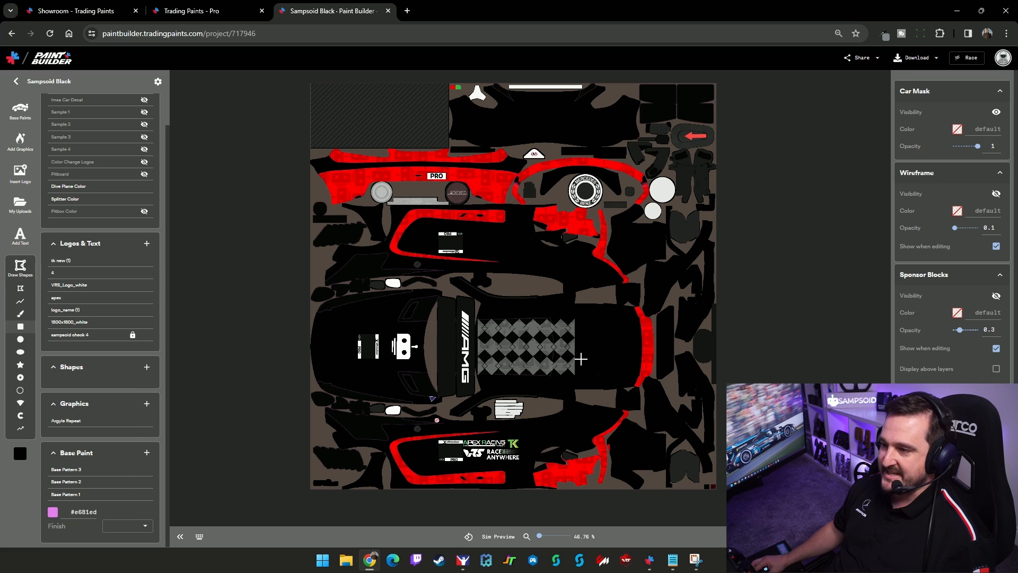
{"action": "left_click_drag", "start_coordinate": [582, 326], "coordinate": [625, 367]}
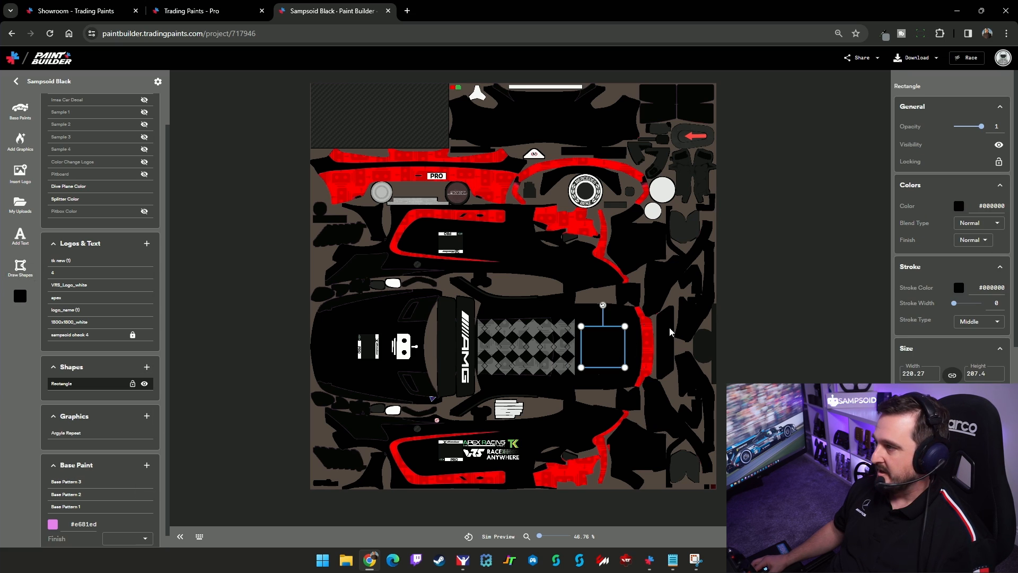
{"action": "left_click", "coordinate": [959, 206]}
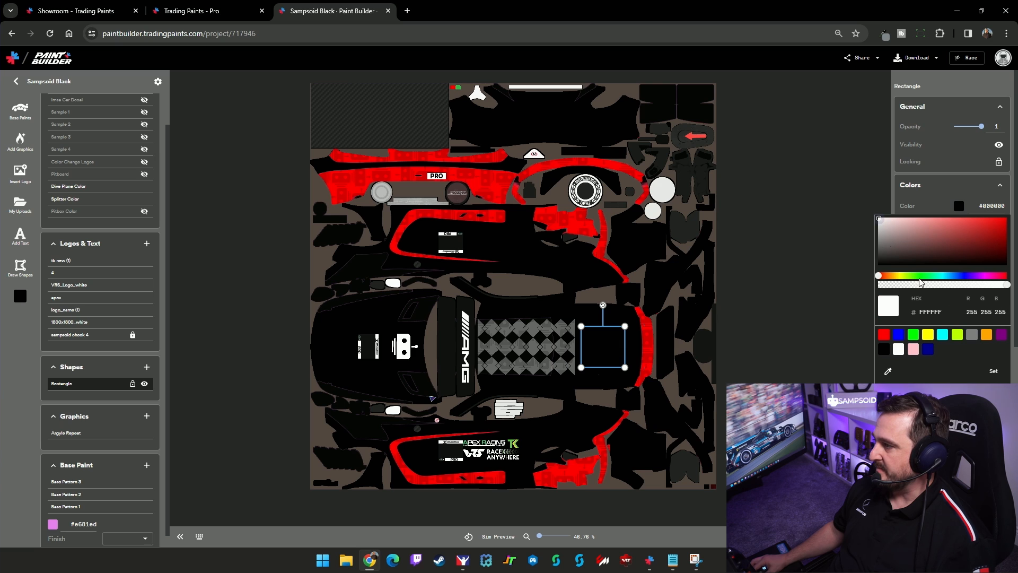
{"action": "left_click", "coordinate": [995, 371]}
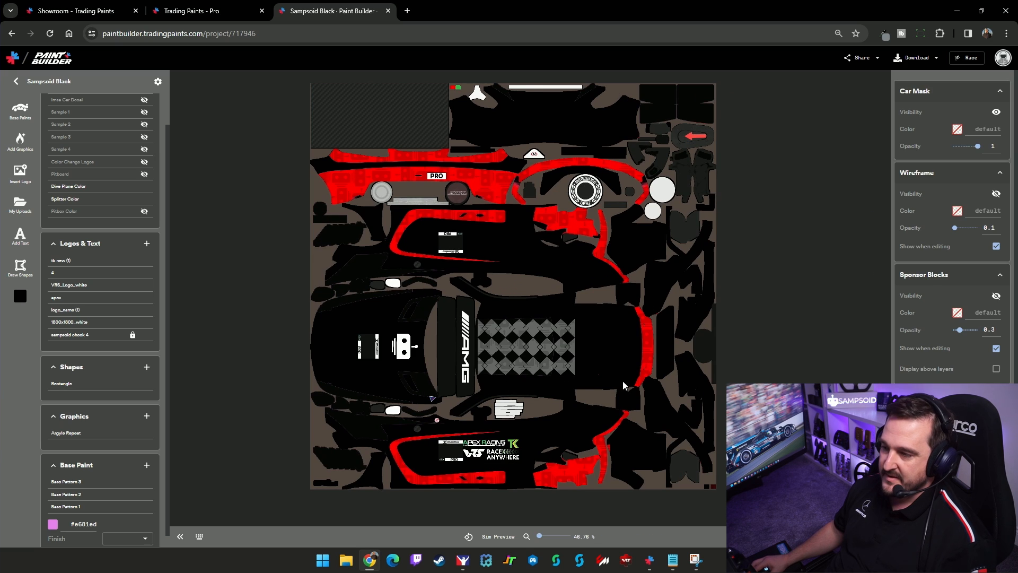
{"action": "scroll", "coordinate": [104, 390], "scroll_direction": "up", "scroll_amount": 3}
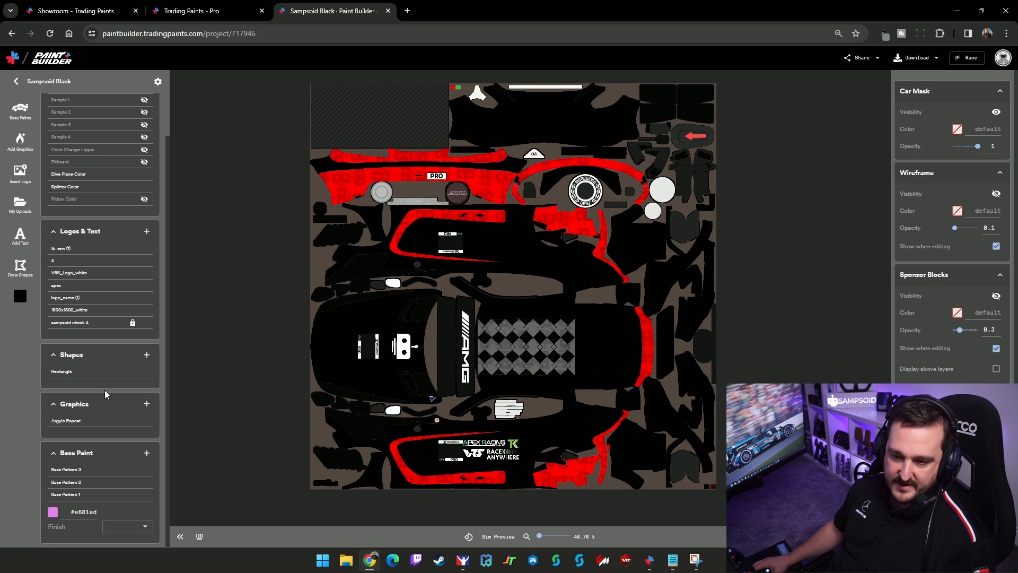
{"action": "left_click", "coordinate": [157, 81]}
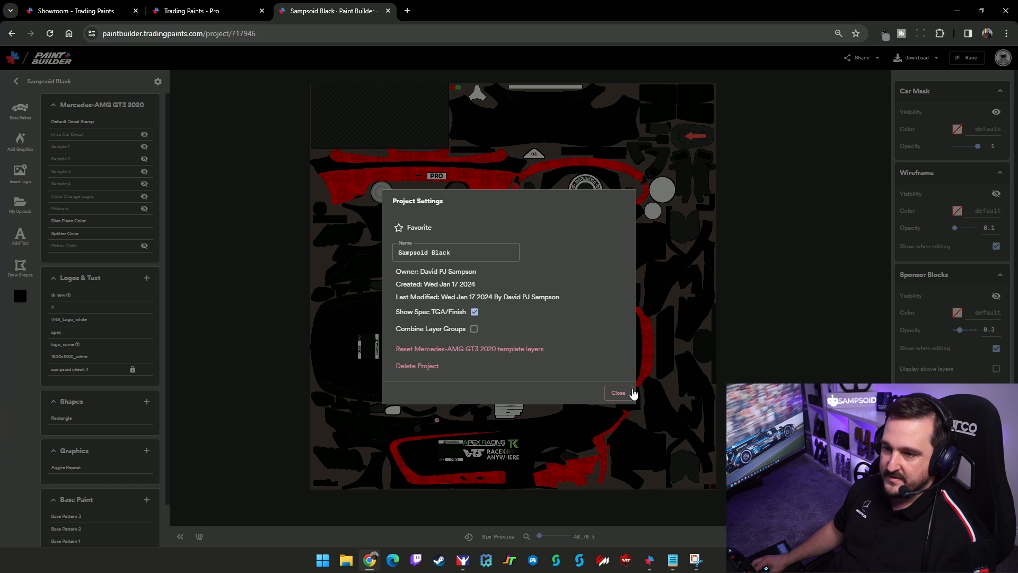
{"action": "left_click", "coordinate": [619, 393]}
Set the default shape colour to #FDFCFC and the default stroke colour to #FBFBFB
{"action": "left_click", "coordinate": [21, 296]}
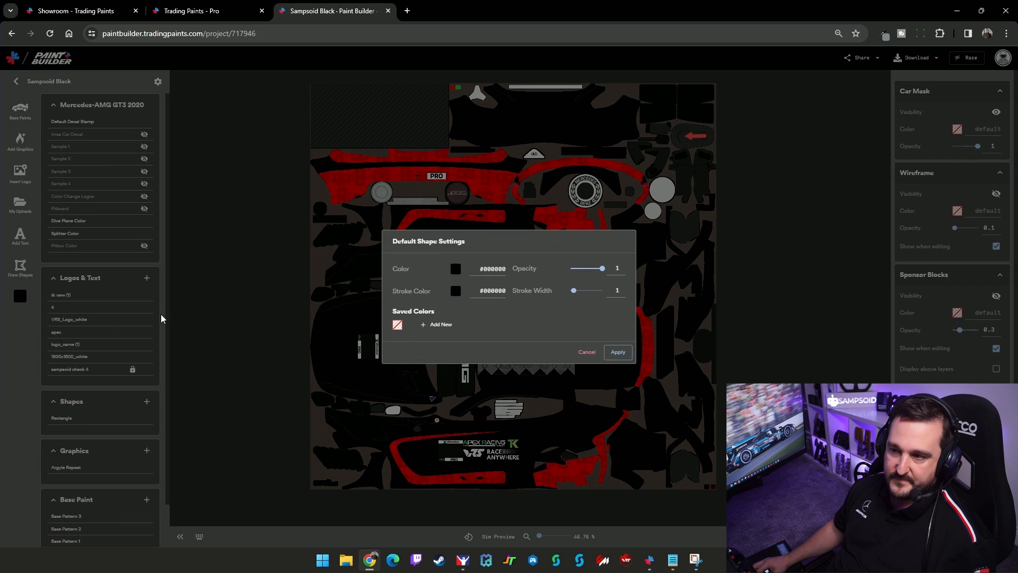
{"action": "left_click", "coordinate": [455, 274]}
{"action": "left_click_drag", "start_coordinate": [415, 302], "coordinate": [394, 282]}
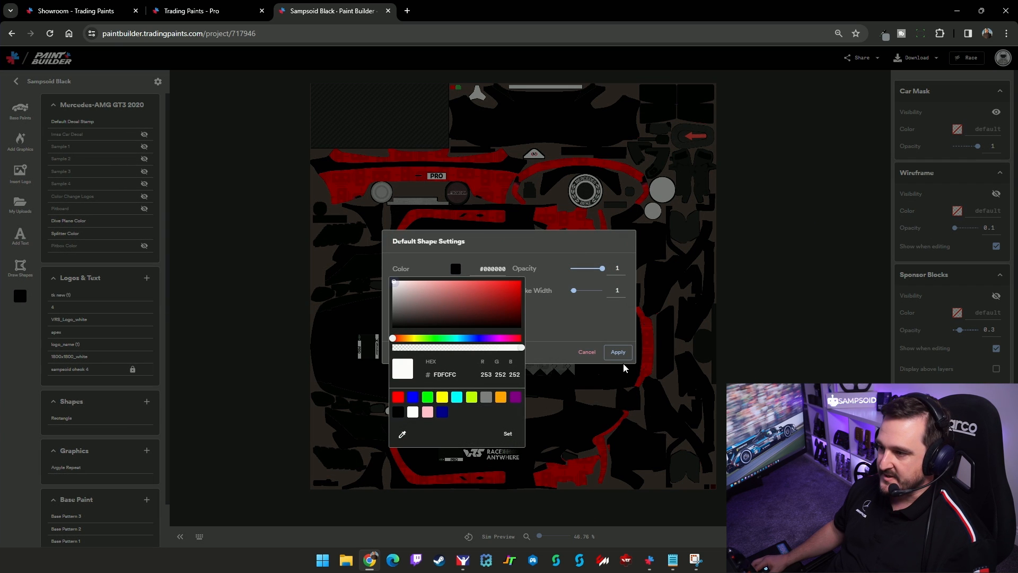
{"action": "left_click", "coordinate": [508, 433]}
{"action": "left_click", "coordinate": [456, 291]}
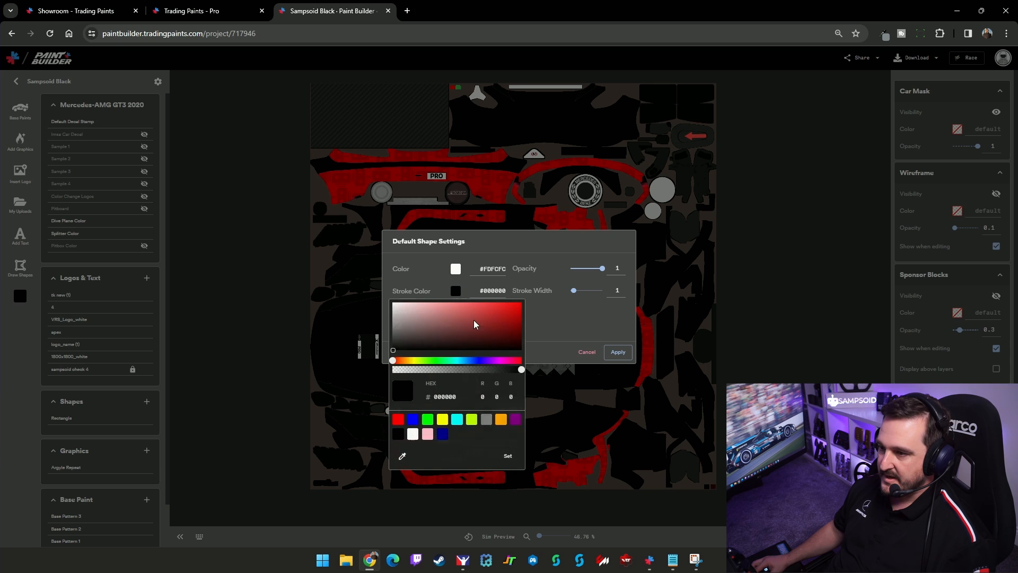
{"action": "left_click", "coordinate": [422, 306]}
{"action": "mouse_move", "coordinate": [418, 307]}
{"action": "left_mouse_down"}
{"action": "mouse_move", "coordinate": [359, 291]}
{"action": "mouse_move", "coordinate": [395, 305]}
{"action": "mouse_move", "coordinate": [380, 297]}
{"action": "left_mouse_up"}
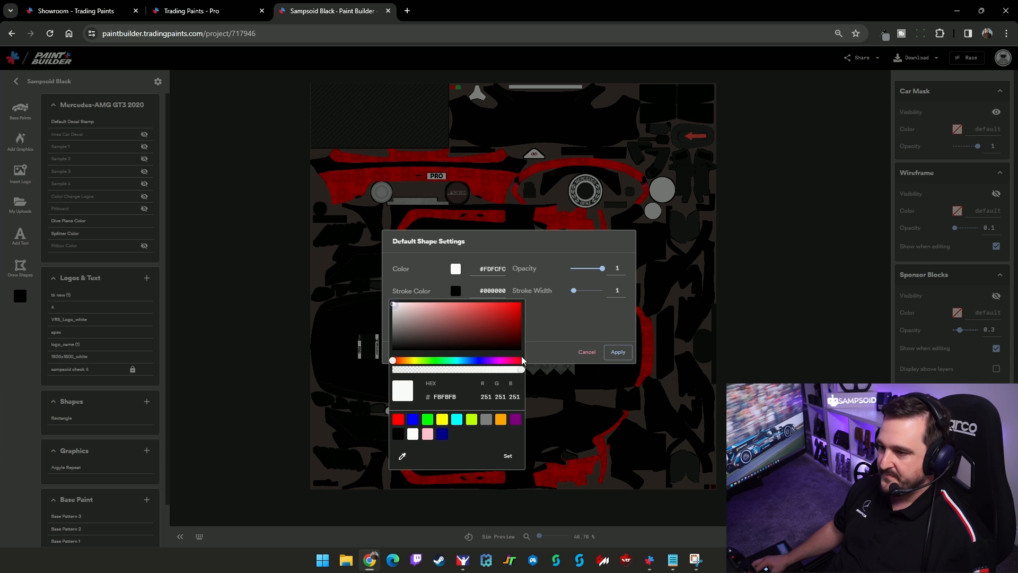
{"action": "left_click", "coordinate": [508, 455]}
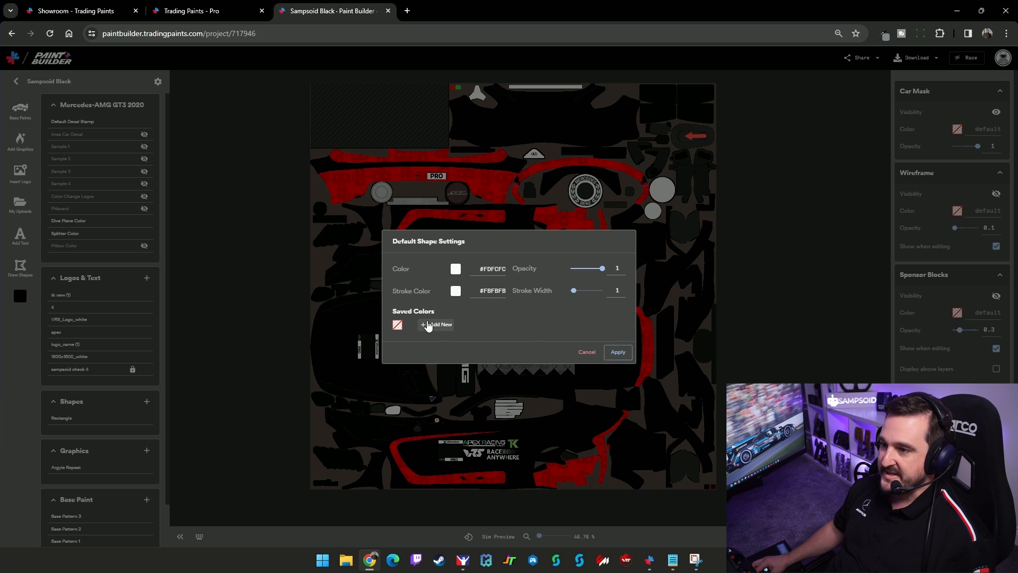
{"action": "left_click", "coordinate": [618, 352]}
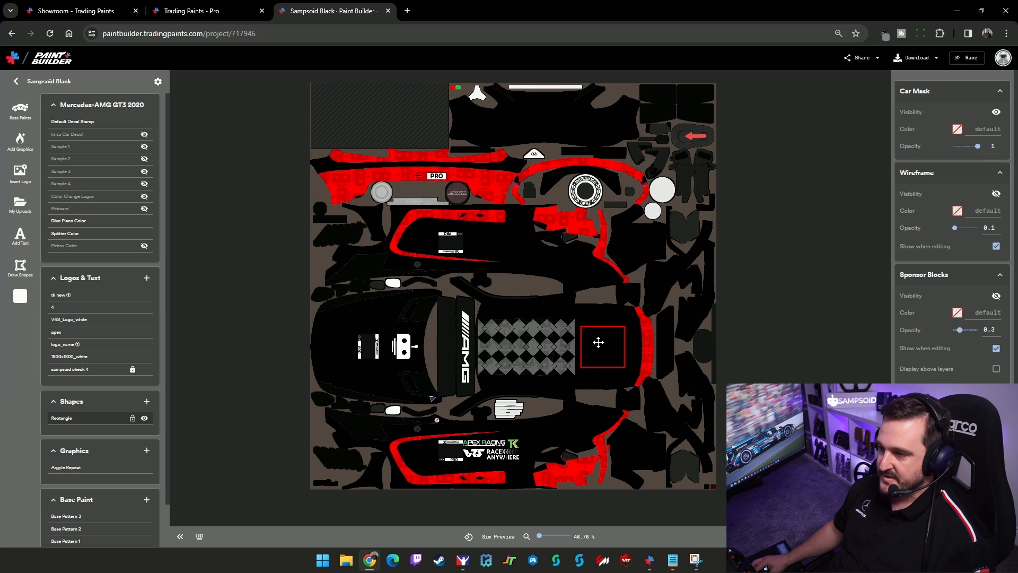
Delete the black rectangle behind the roof's argyle pattern
{"action": "left_click", "coordinate": [598, 343]}
{"action": "key", "text": "Delete"}
{"action": "left_click", "coordinate": [565, 321]}
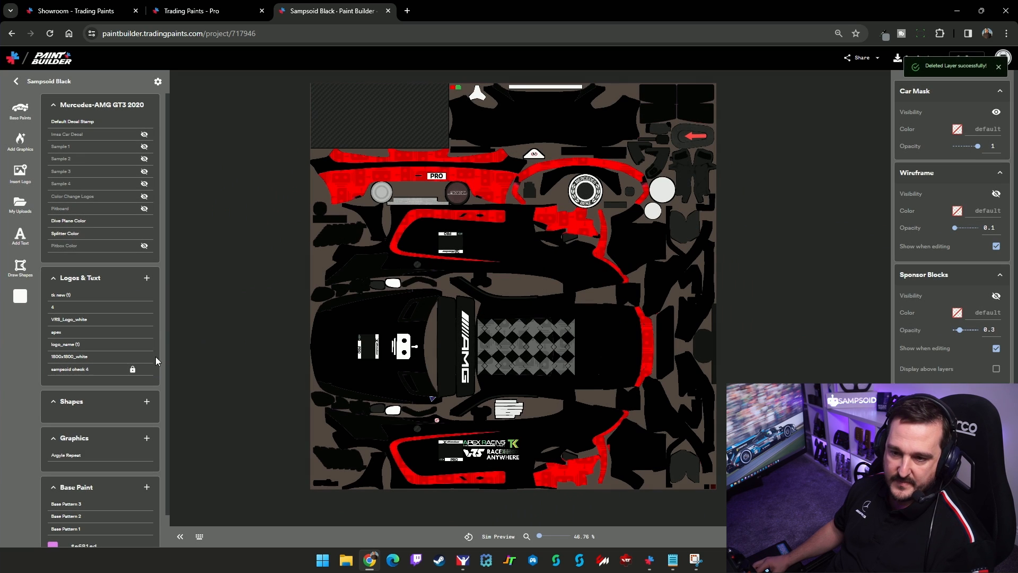
Draw a rectangle about 175 by 222 behind the roof's argyle pattern using the new default colours, and delete it again
{"action": "left_click", "coordinate": [152, 402]}
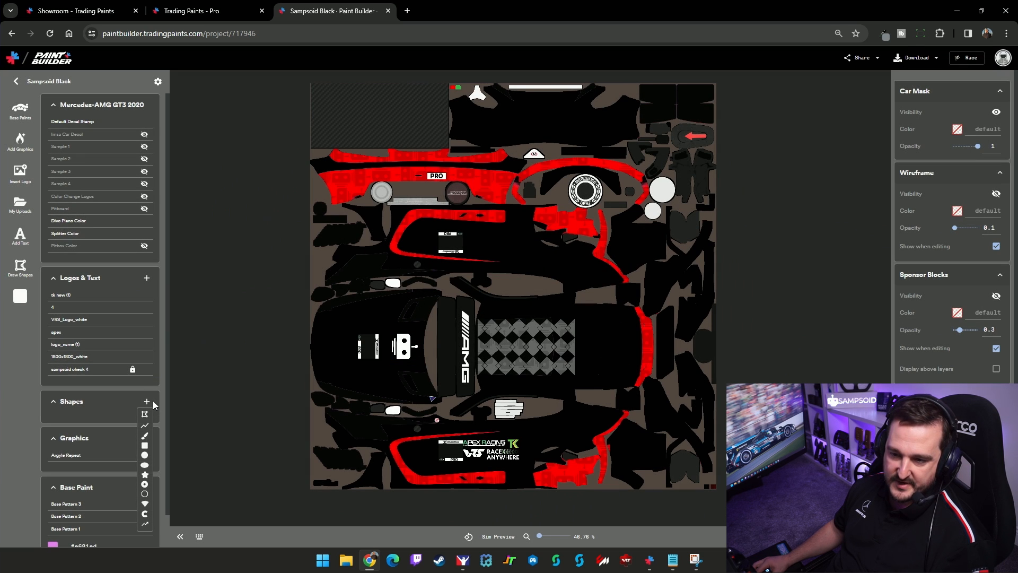
{"action": "left_click", "coordinate": [145, 445]}
{"action": "mouse_move", "coordinate": [587, 325]}
{"action": "left_mouse_down"}
{"action": "mouse_move", "coordinate": [631, 367]}
{"action": "mouse_move", "coordinate": [630, 382]}
{"action": "mouse_move", "coordinate": [625, 372]}
{"action": "left_mouse_up"}
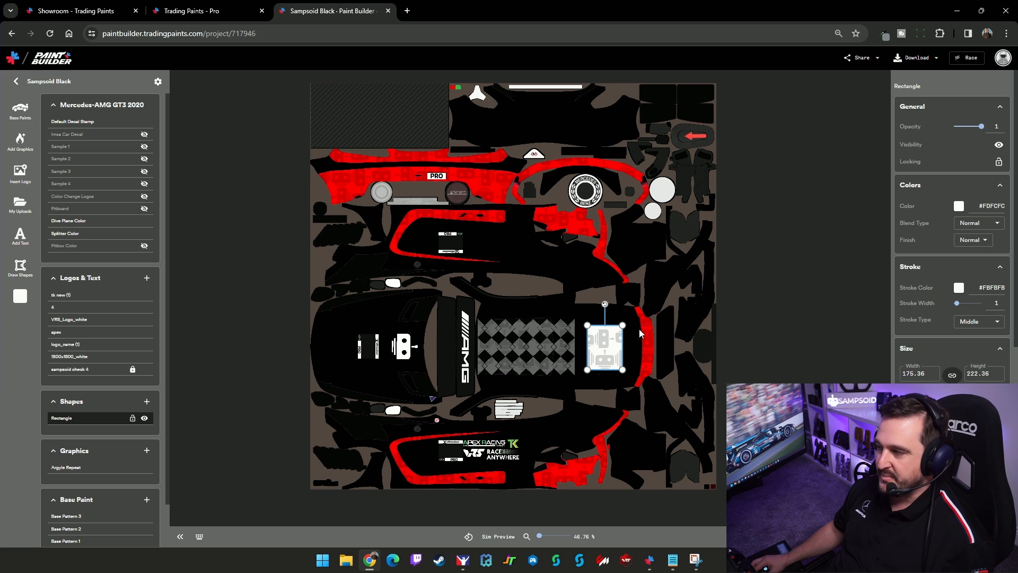
{"action": "key", "text": "Delete"}
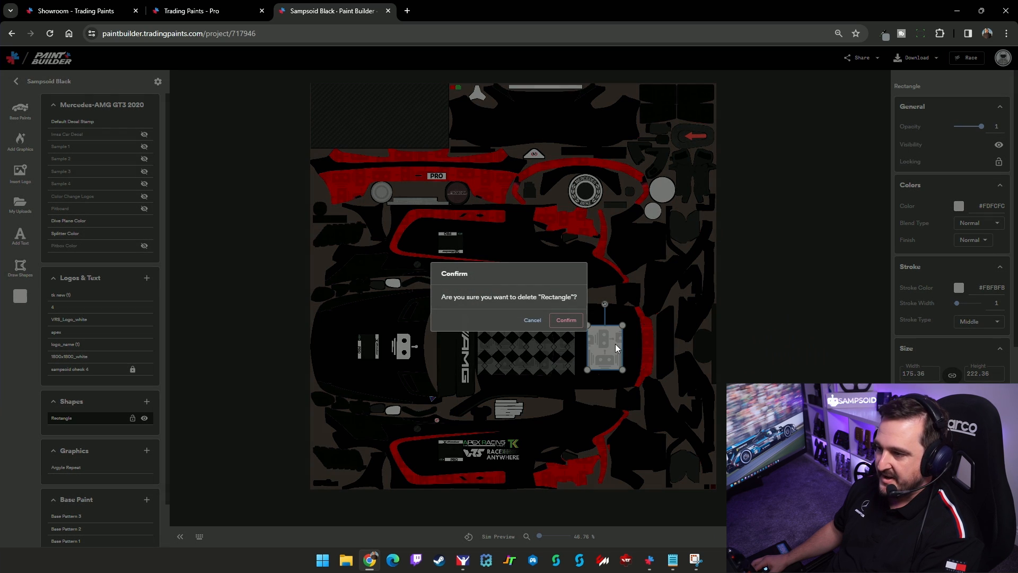
{"action": "left_click", "coordinate": [564, 321]}
Place a five-point star behind the roof's argyle pattern and set its colour to #E41919
{"action": "left_click", "coordinate": [149, 403]}
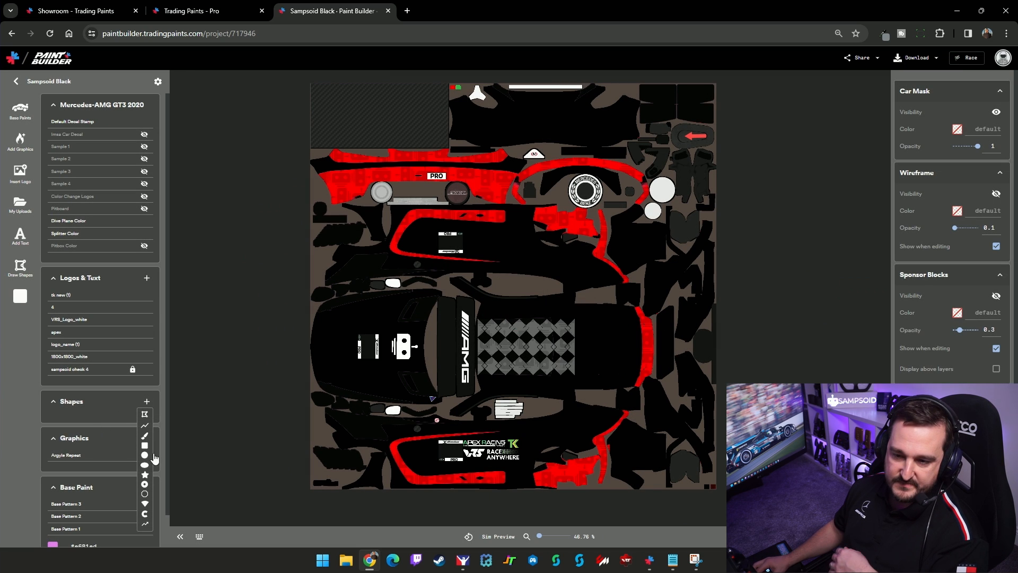
{"action": "left_click", "coordinate": [145, 489]}
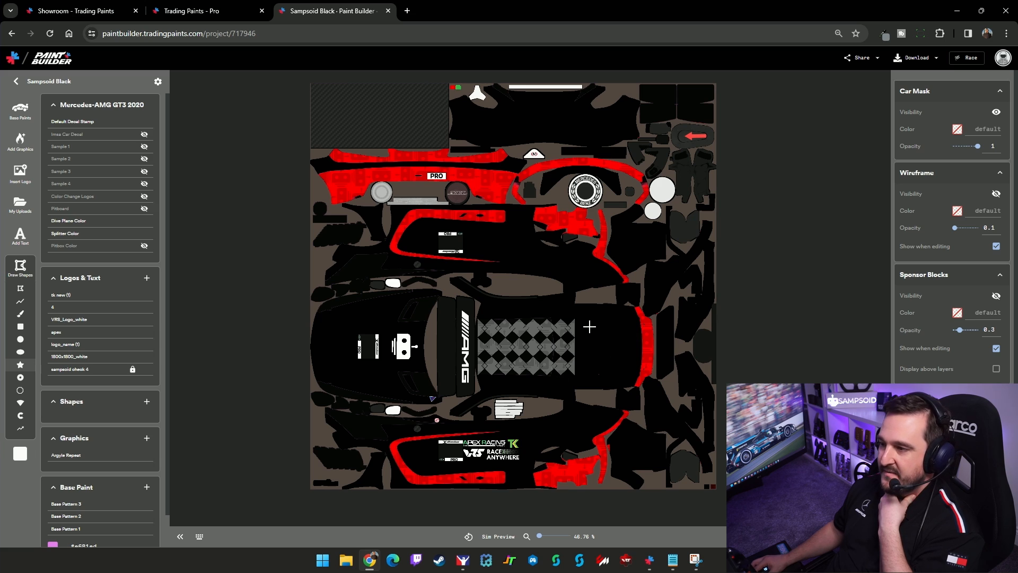
{"action": "left_click_drag", "start_coordinate": [616, 345], "coordinate": [598, 344]}
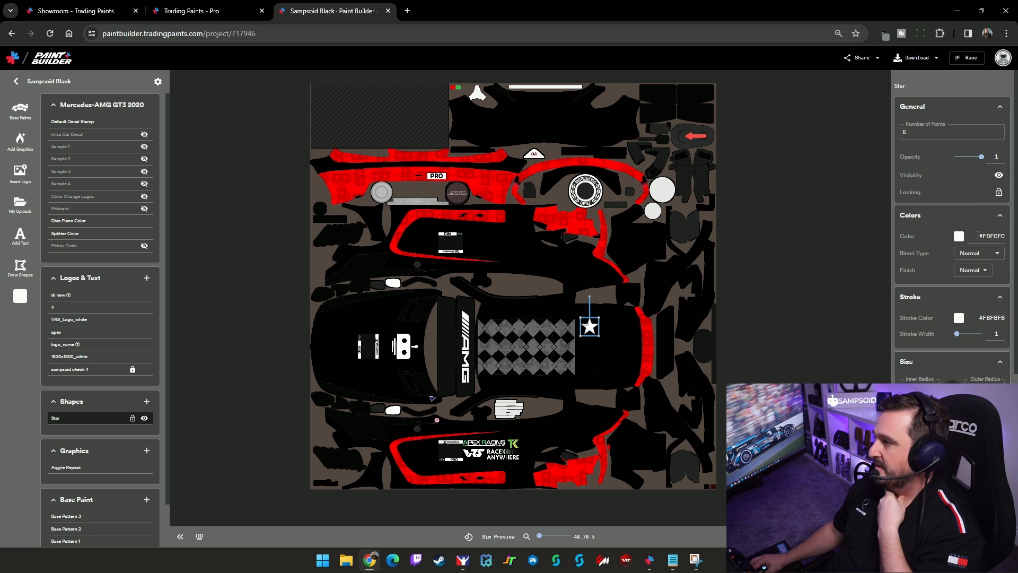
{"action": "left_click", "coordinate": [959, 237]}
{"action": "left_click", "coordinate": [994, 256]}
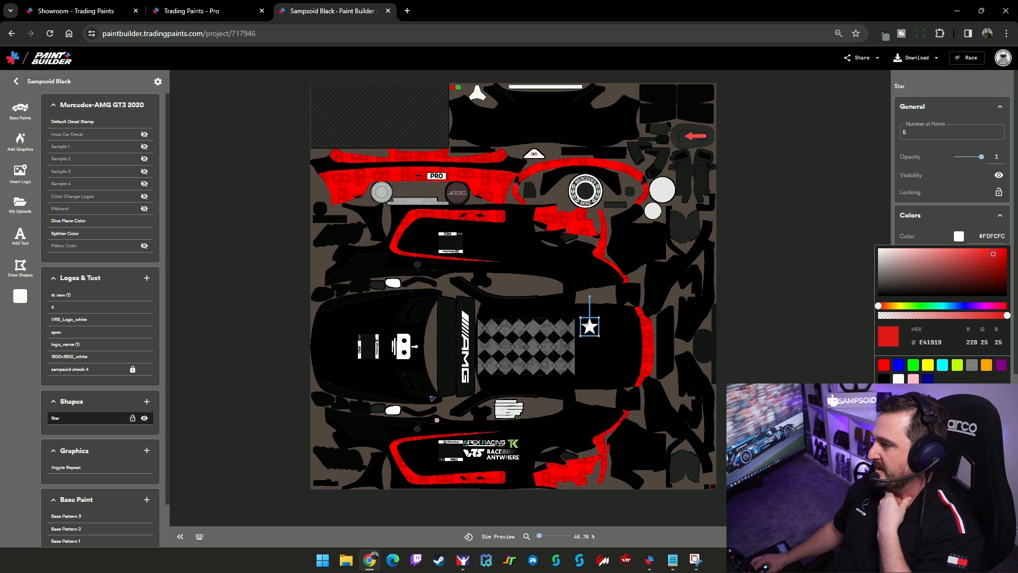
{"action": "left_click", "coordinate": [533, 398]}
Move the star to one side of the hood and place a copy of it on the opposite side
{"action": "left_click", "coordinate": [616, 349]}
{"action": "left_click_drag", "start_coordinate": [592, 327], "coordinate": [378, 382]}
{"action": "key", "text": "ctrl+v"}
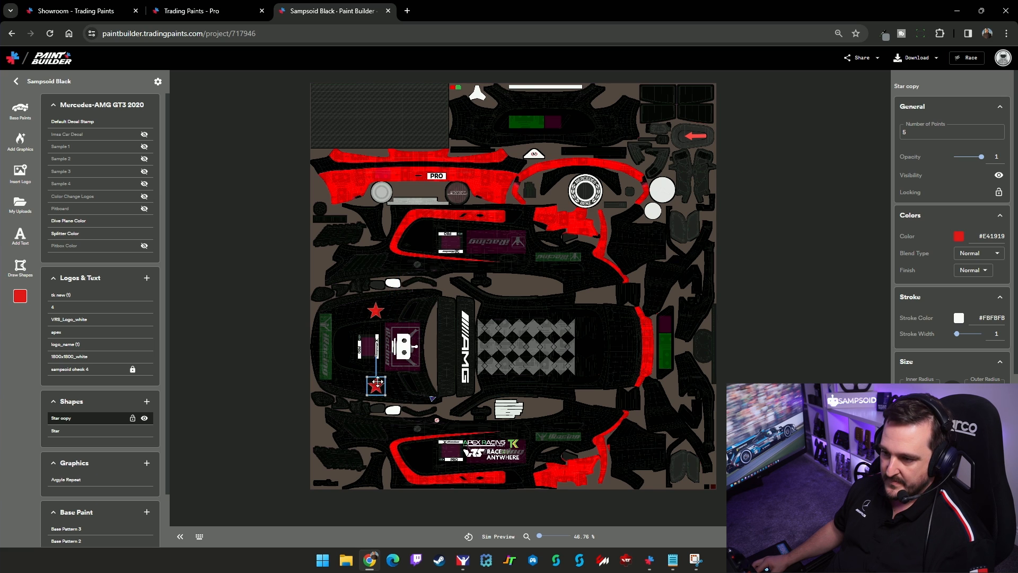
Check the stars on the iRacing car model and hide the Default Decal Stamp layer
{"action": "left_click", "coordinate": [498, 536]}
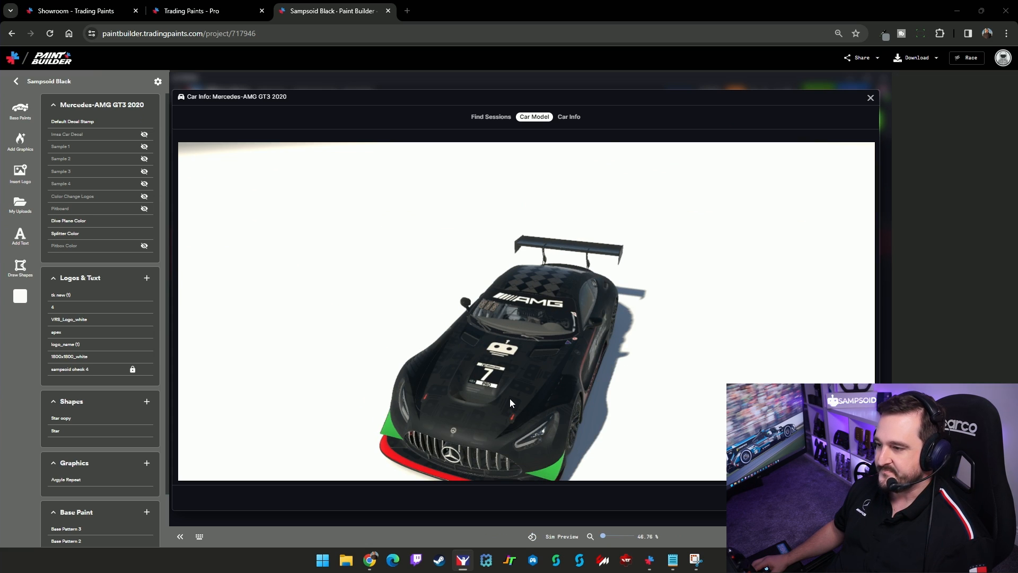
{"action": "left_click_drag", "start_coordinate": [585, 364], "coordinate": [665, 330]}
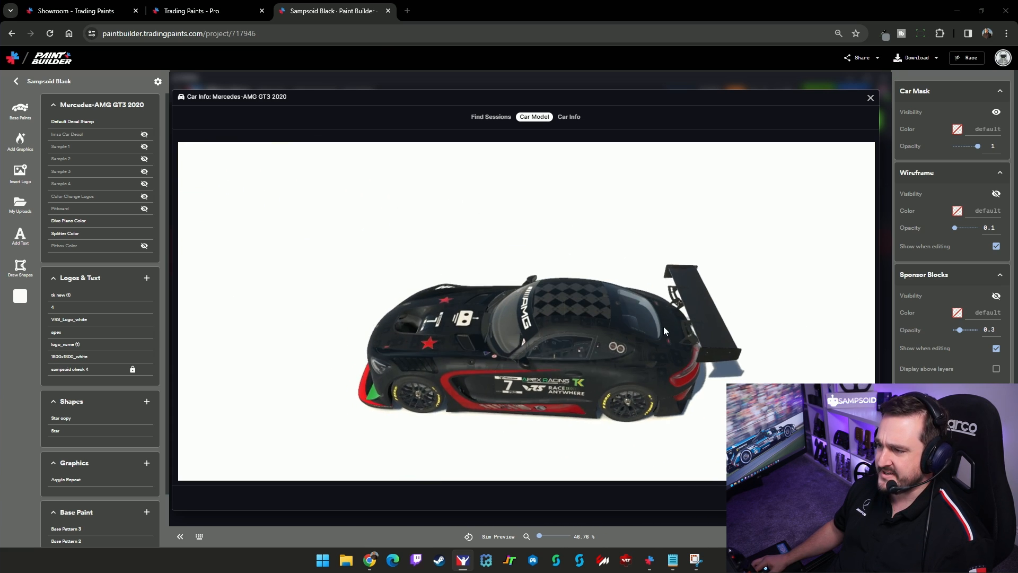
{"action": "key", "text": "Escape"}
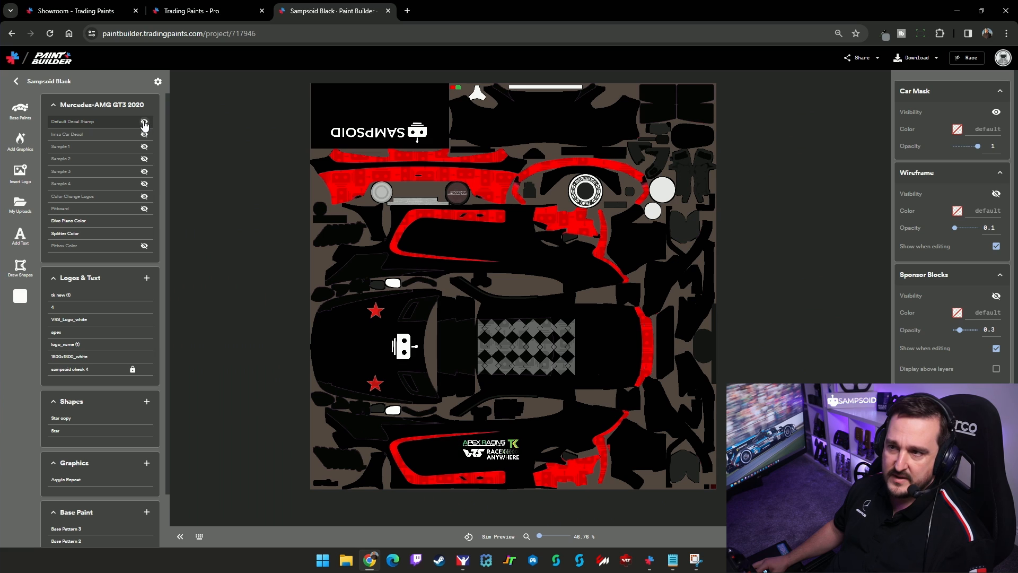
Update the sim preview with the Sim-Stamped Number option and inspect the car model from several angles
{"action": "left_click", "coordinate": [499, 536]}
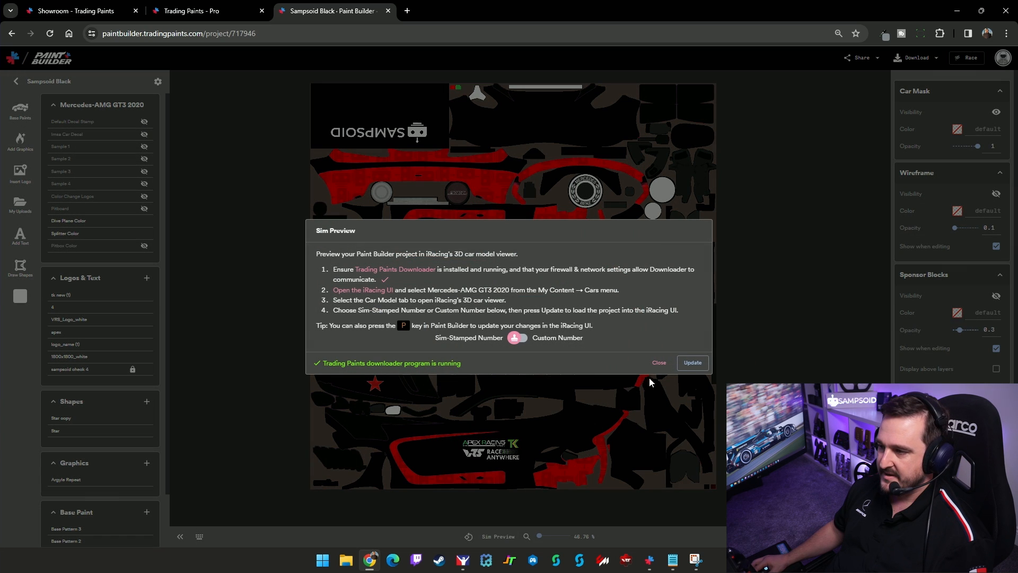
{"action": "left_click", "coordinate": [689, 363]}
{"action": "left_click_drag", "start_coordinate": [563, 409], "coordinate": [496, 359]}
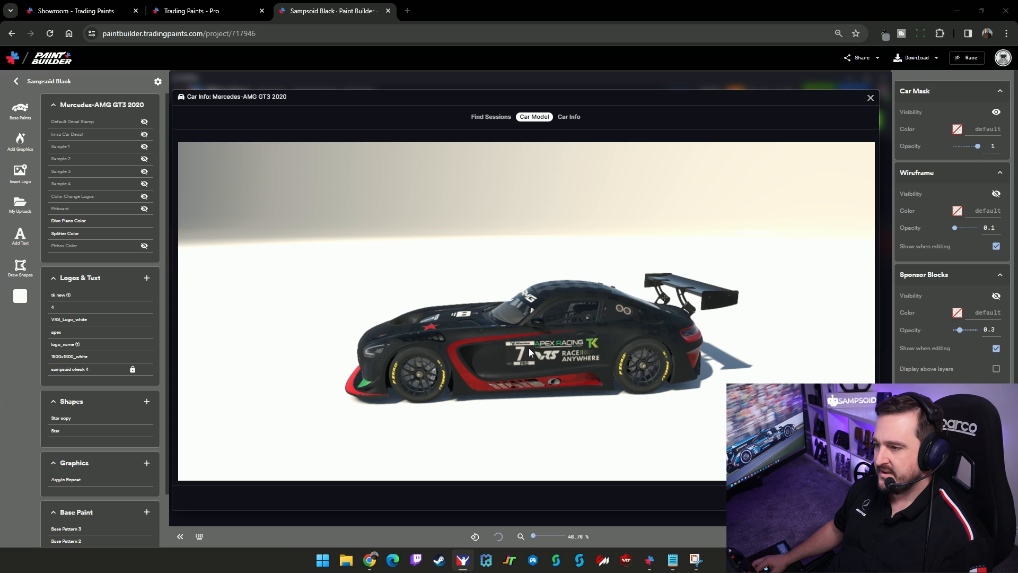
{"action": "left_click_drag", "start_coordinate": [661, 326], "coordinate": [668, 308]}
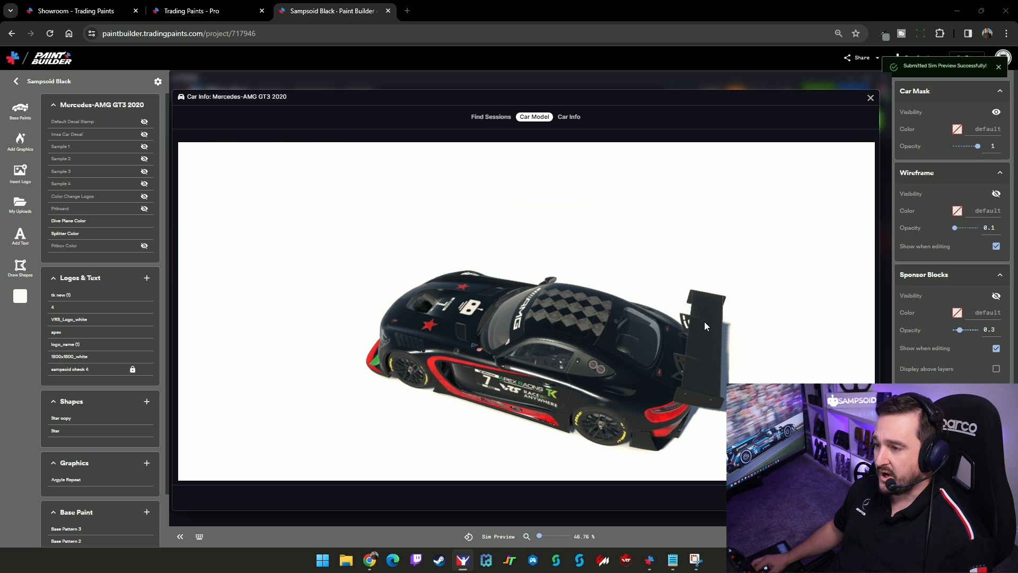
{"action": "mouse_move", "coordinate": [532, 387]}
{"action": "left_mouse_down"}
{"action": "mouse_move", "coordinate": [576, 373]}
{"action": "mouse_move", "coordinate": [620, 392]}
{"action": "mouse_move", "coordinate": [528, 381]}
{"action": "left_mouse_up"}
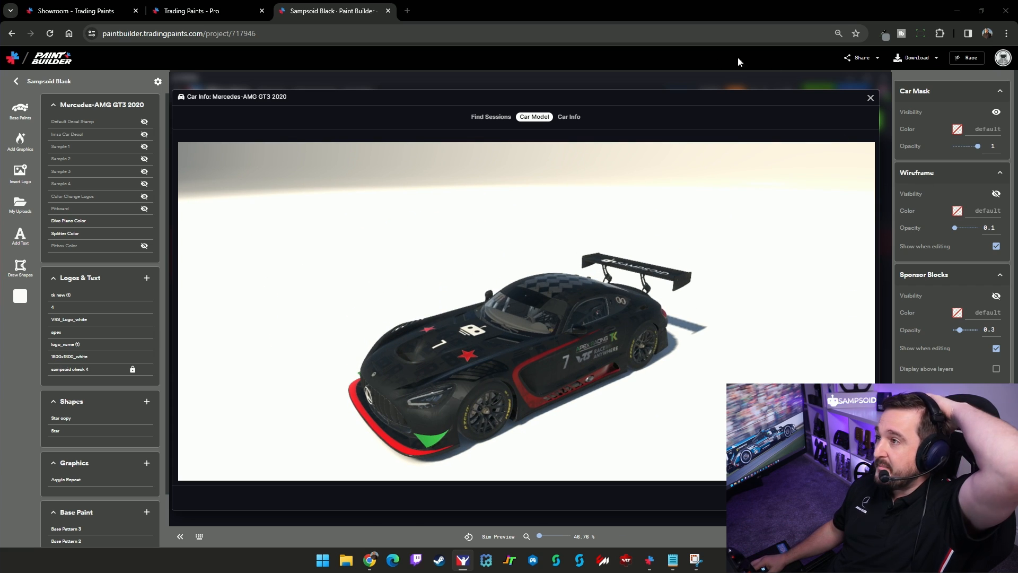
{"action": "key", "text": "Escape"}
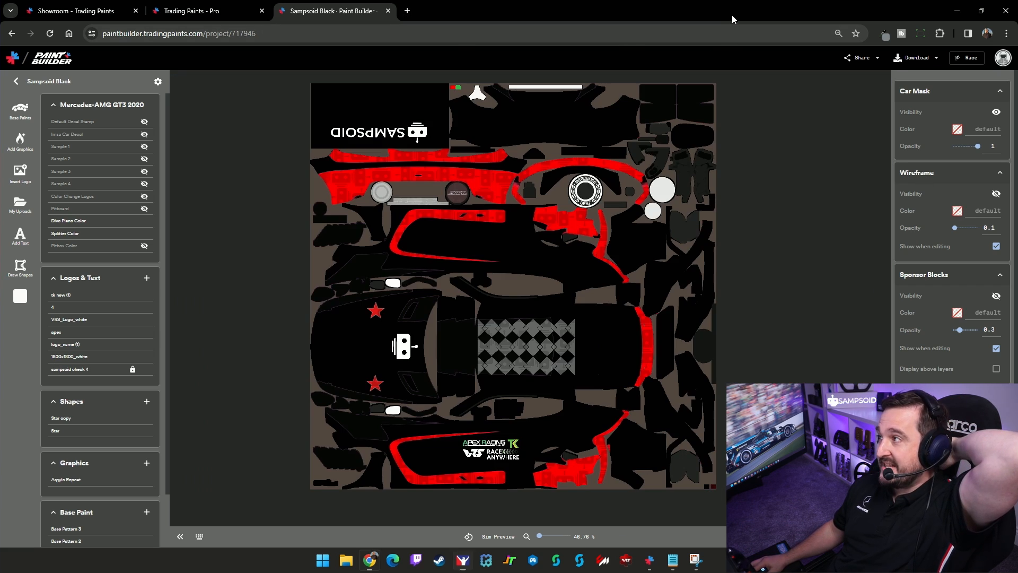
Open the prompt to race this paint, and open the What I'm Racing page on the Trading Paints site
{"action": "left_click", "coordinate": [966, 58]}
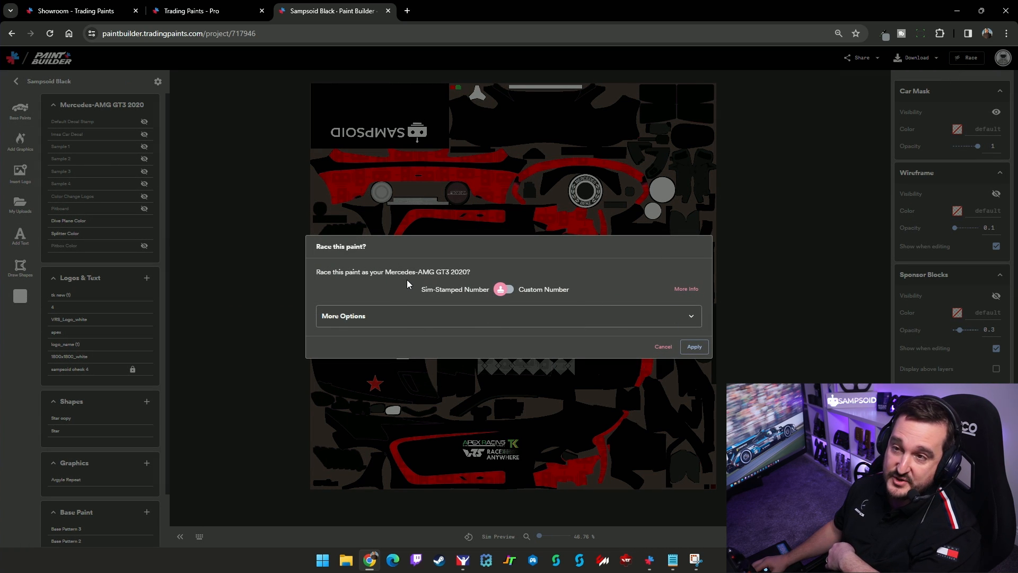
{"action": "left_click", "coordinate": [98, 11]}
{"action": "mouse_move", "coordinate": [256, 87]}
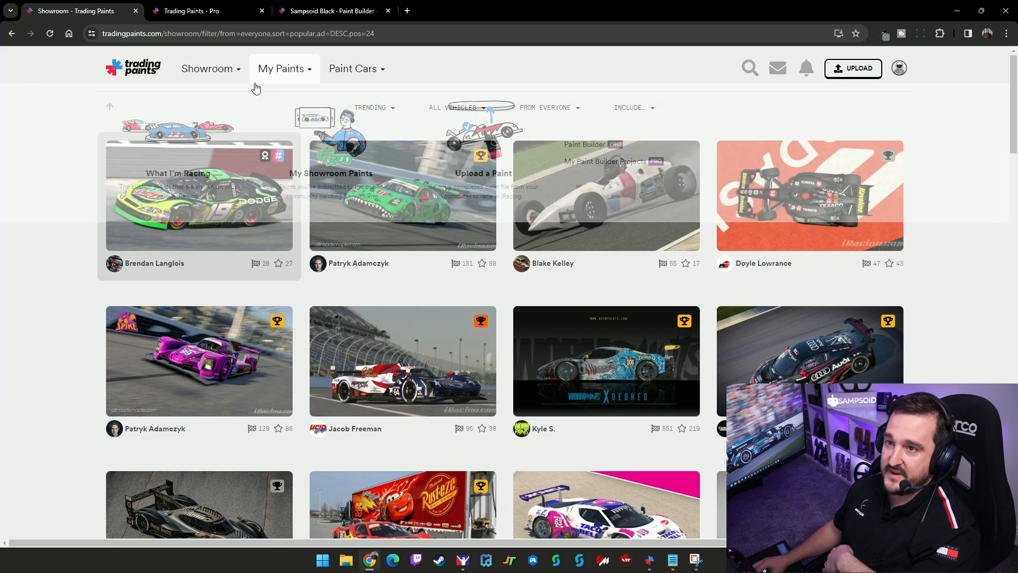
{"action": "left_click", "coordinate": [208, 140]}
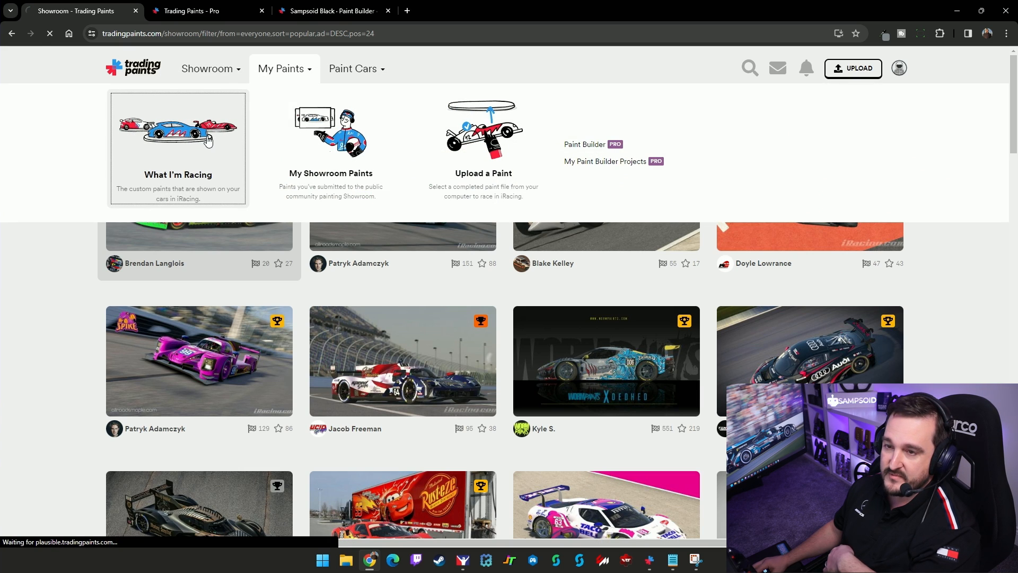
Filter the cars by "merc", view the Mercedes-AMG GT3 2020's sim-stamped paint, and return to Paint Builder, cancelling the race prompt
{"action": "type", "text": "mer"}
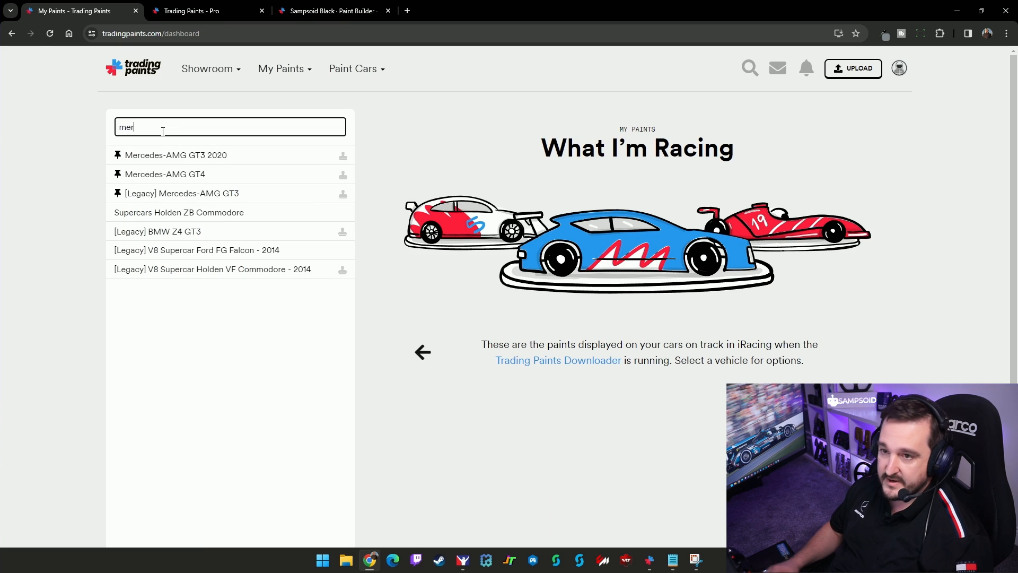
{"action": "type", "text": "c"}
{"action": "left_click", "coordinate": [200, 155]}
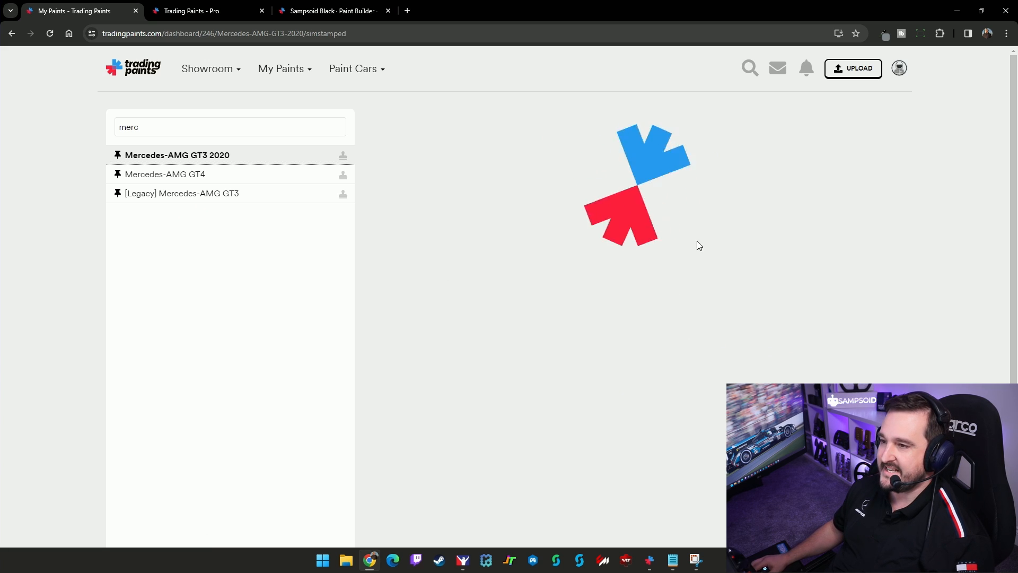
{"action": "scroll", "coordinate": [600, 322], "scroll_direction": "down", "scroll_amount": 2}
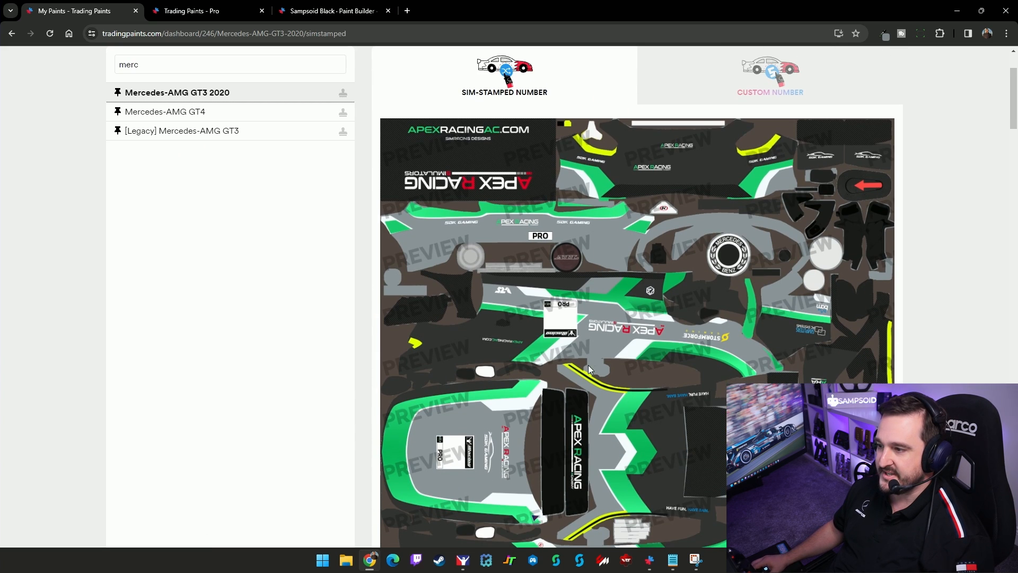
{"action": "scroll", "coordinate": [589, 369], "scroll_direction": "down", "scroll_amount": 1}
{"action": "left_click", "coordinate": [331, 12]}
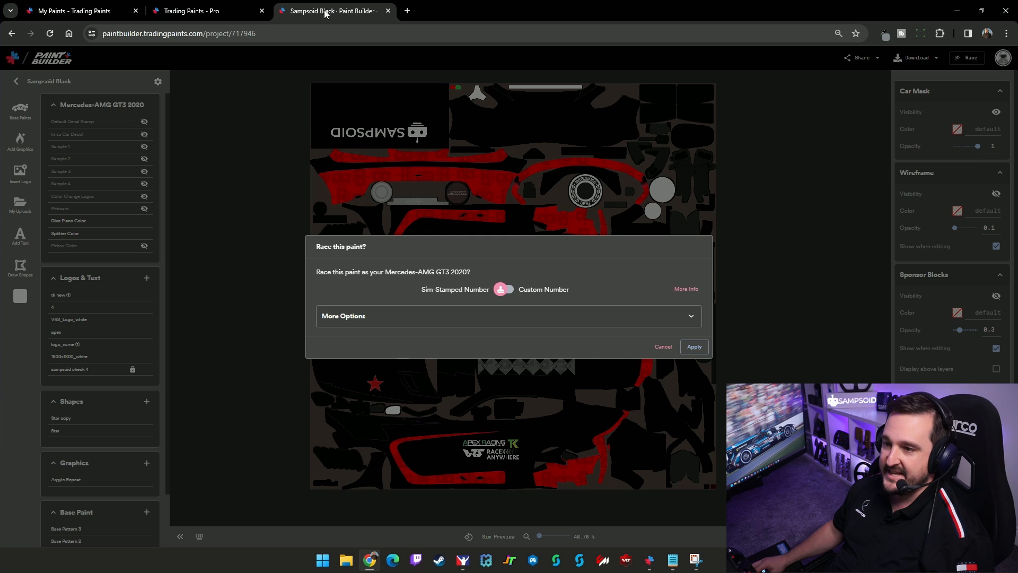
{"action": "left_click", "coordinate": [664, 348]}
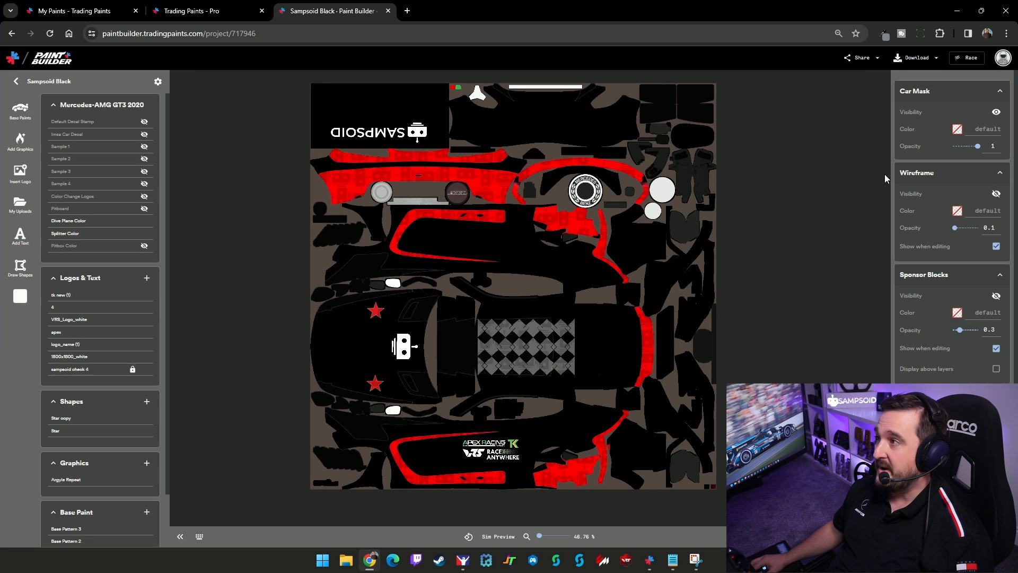
Look through the project's download and share options without choosing any
{"action": "left_click", "coordinate": [938, 59]}
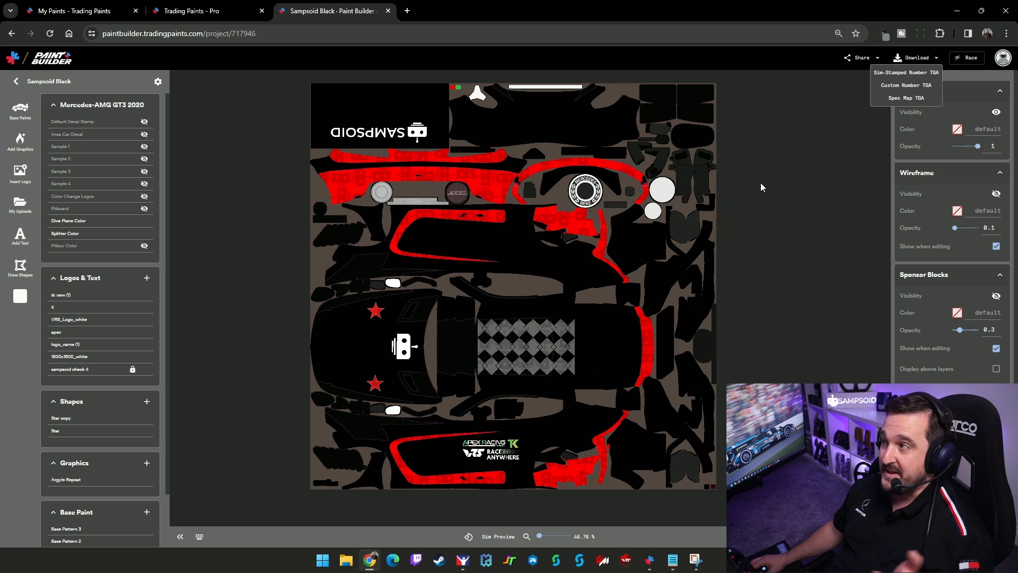
{"action": "left_click", "coordinate": [868, 67]}
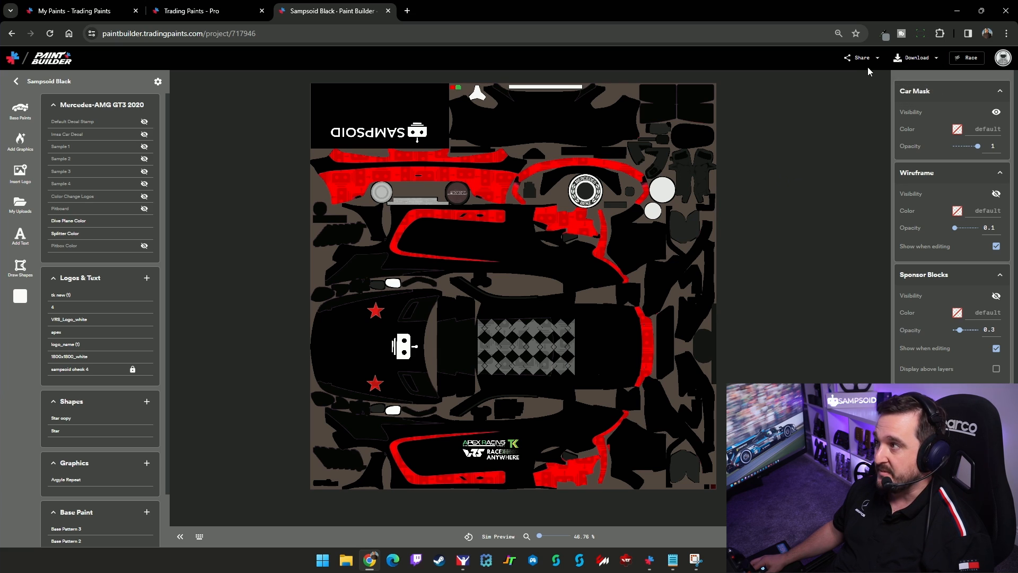
{"action": "left_click", "coordinate": [878, 59]}
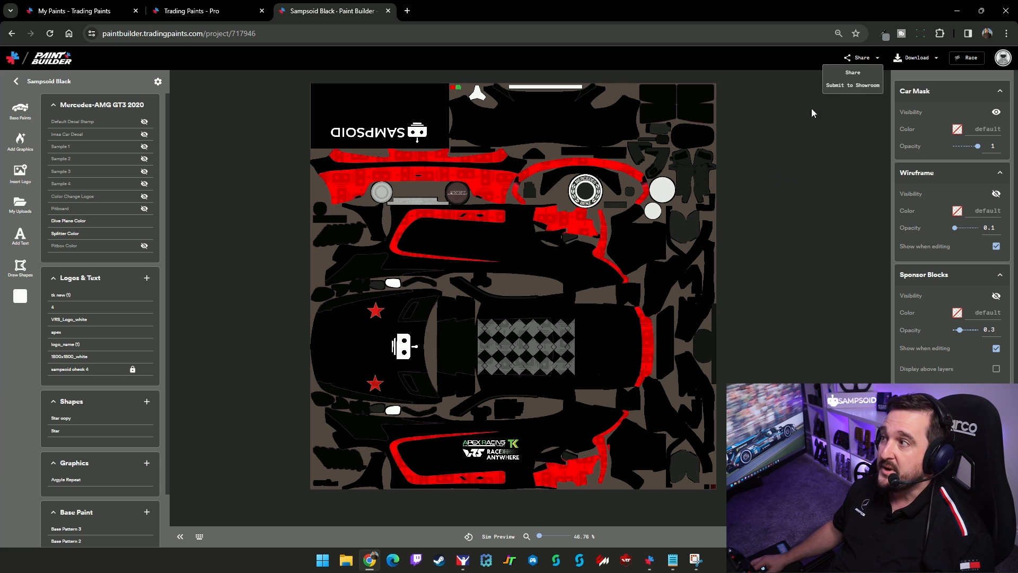
{"action": "left_click", "coordinate": [849, 148]}
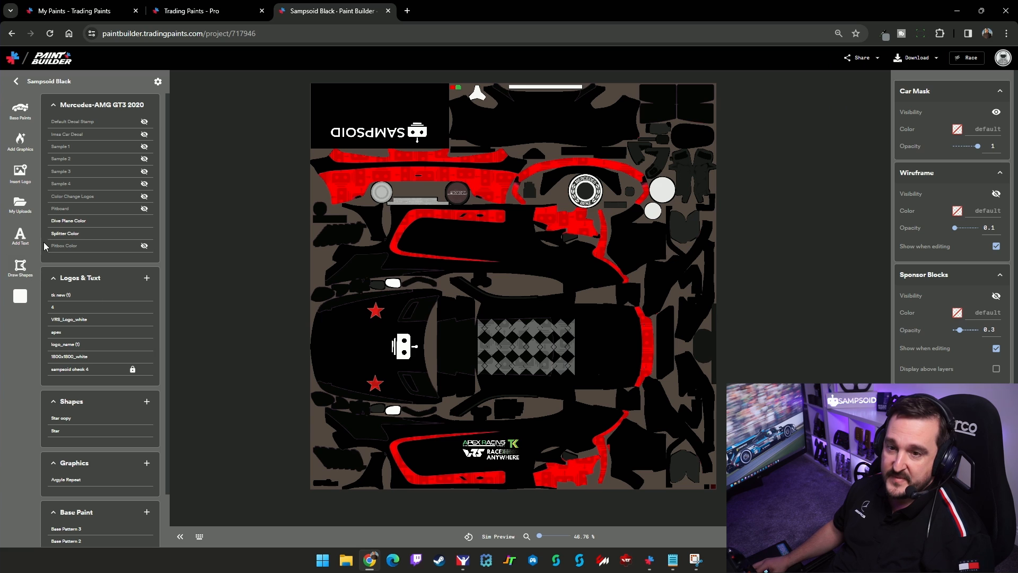
Start a new text element and choose the Ubuntu Medium font for it
{"action": "left_click", "coordinate": [19, 241]}
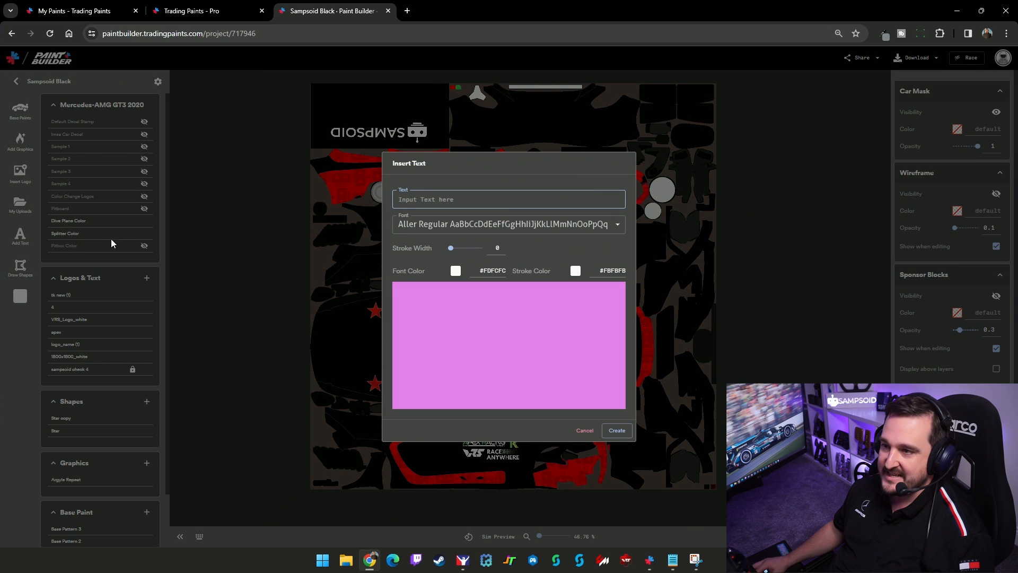
{"action": "left_click", "coordinate": [439, 224]}
{"action": "scroll", "coordinate": [461, 248], "scroll_direction": "down", "scroll_amount": 1}
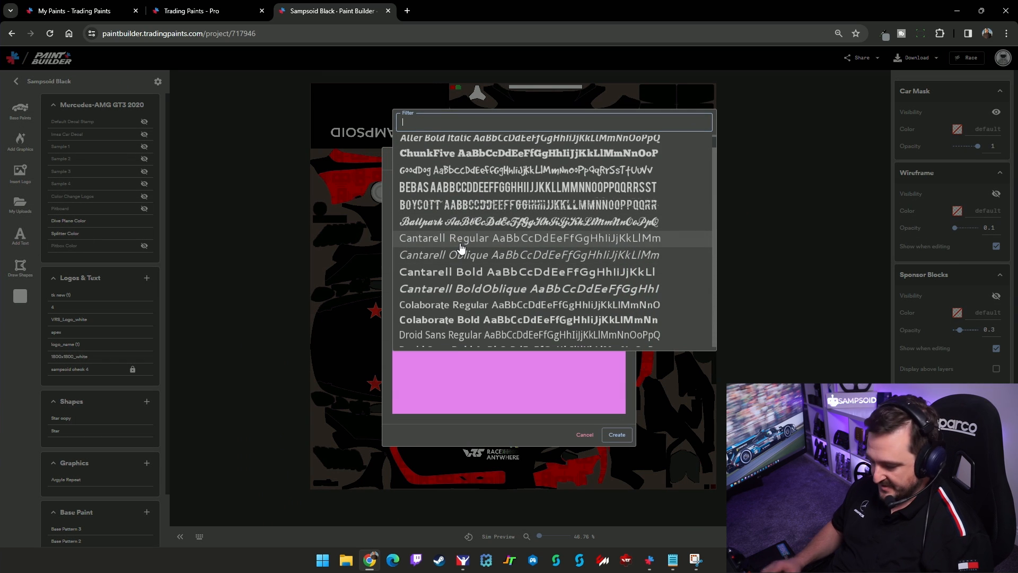
{"action": "type", "text": "mon"}
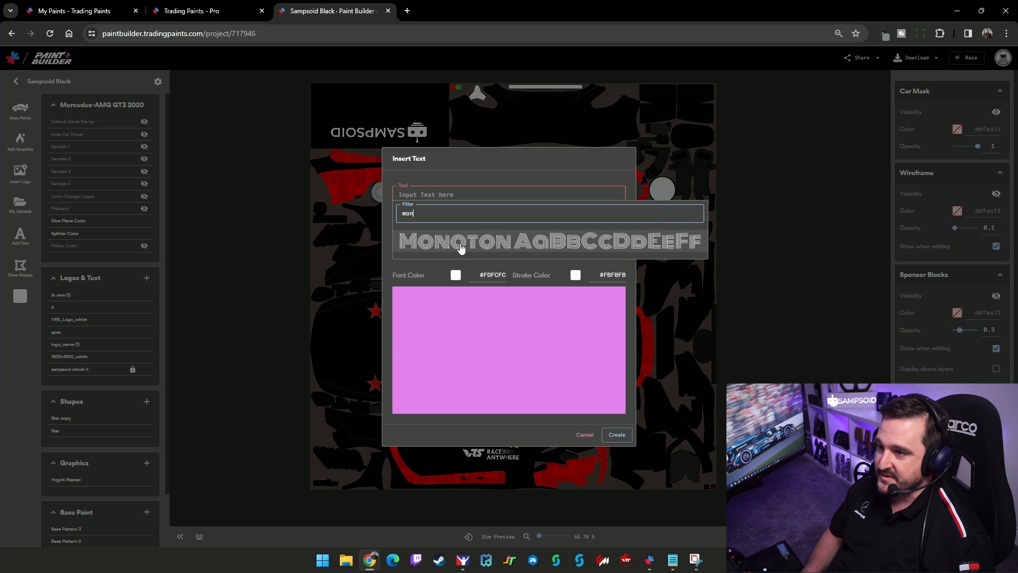
{"action": "key", "text": "BackSpace"}
{"action": "key", "text": "BackSpace"}
{"action": "scroll", "coordinate": [477, 249], "scroll_direction": "down", "scroll_amount": 4}
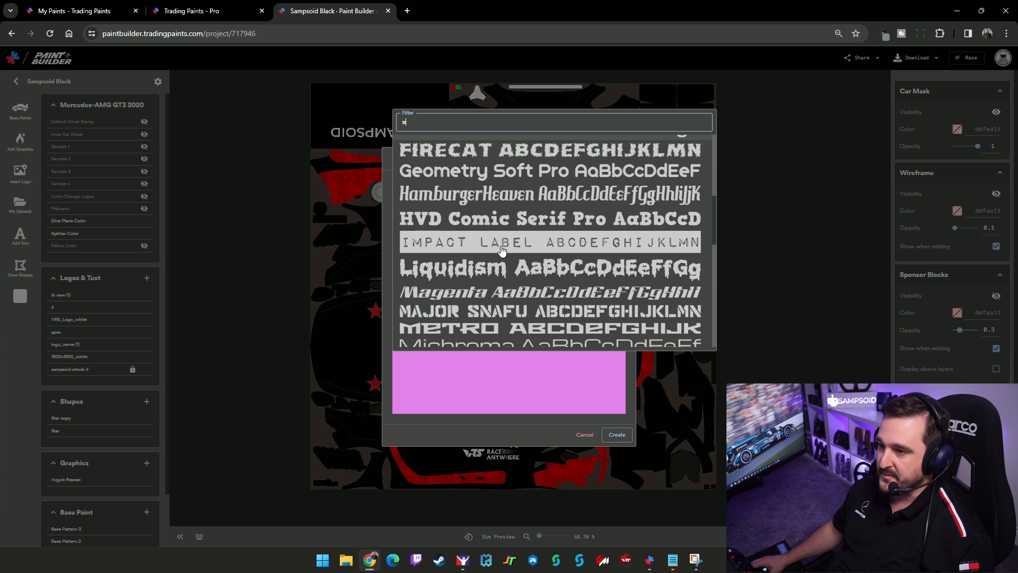
{"action": "scroll", "coordinate": [501, 251], "scroll_direction": "down", "scroll_amount": 10}
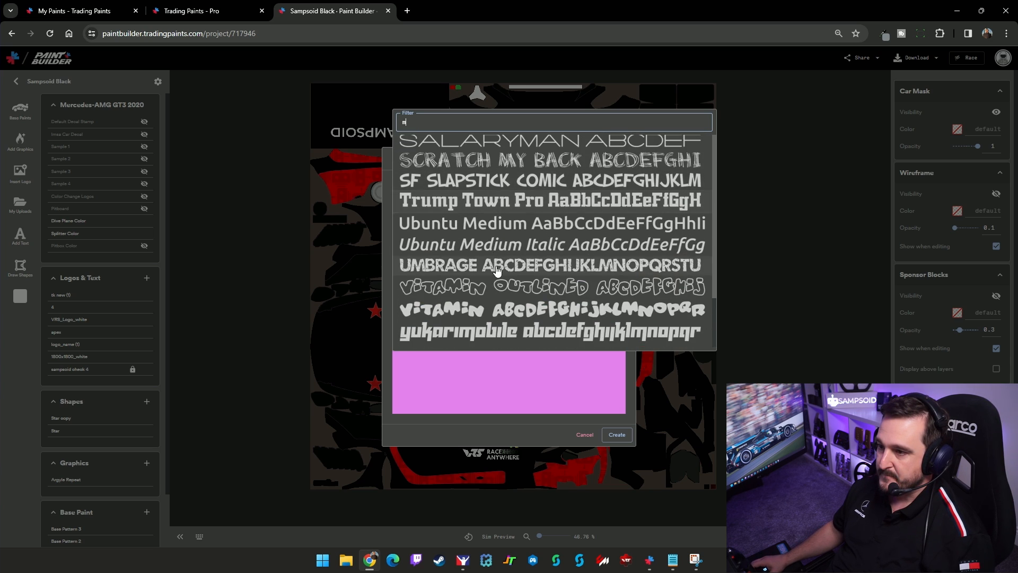
{"action": "left_click", "coordinate": [470, 223]}
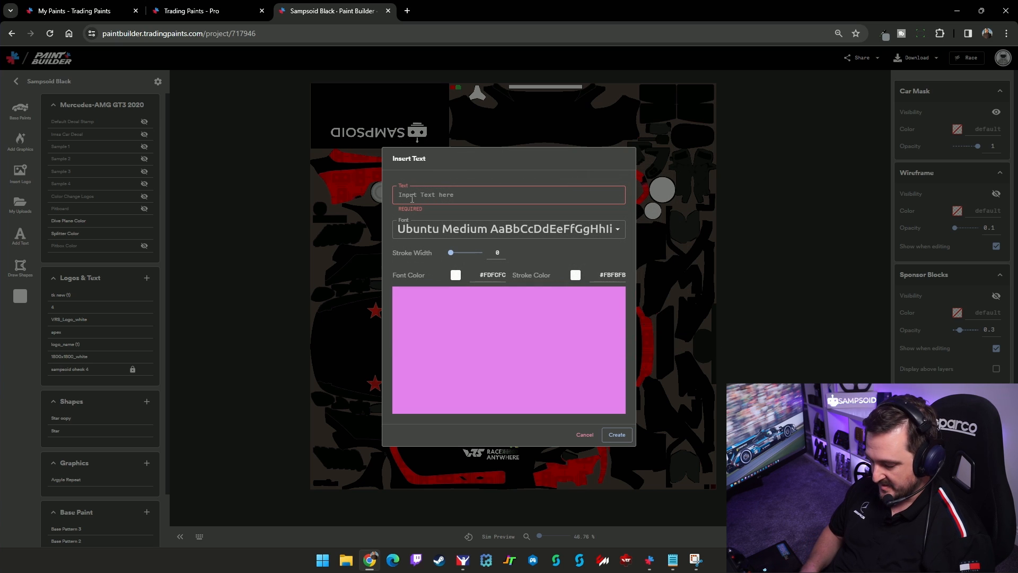
Create the text "Merc" and place it behind the roof's argyle pattern, rotated about 90 degrees clockwise
{"action": "type", "text": "Merc"}
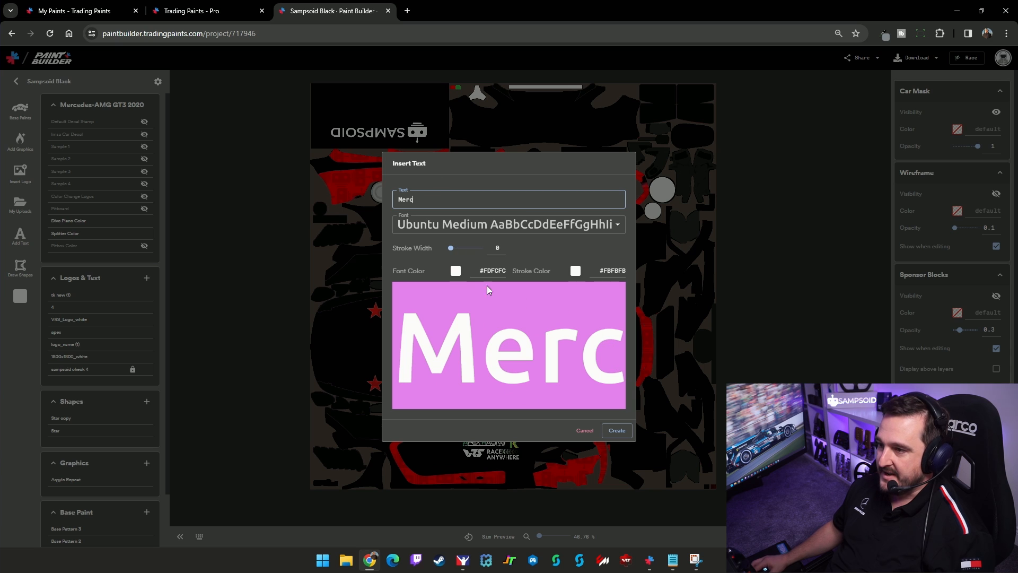
{"action": "left_click", "coordinate": [608, 432]}
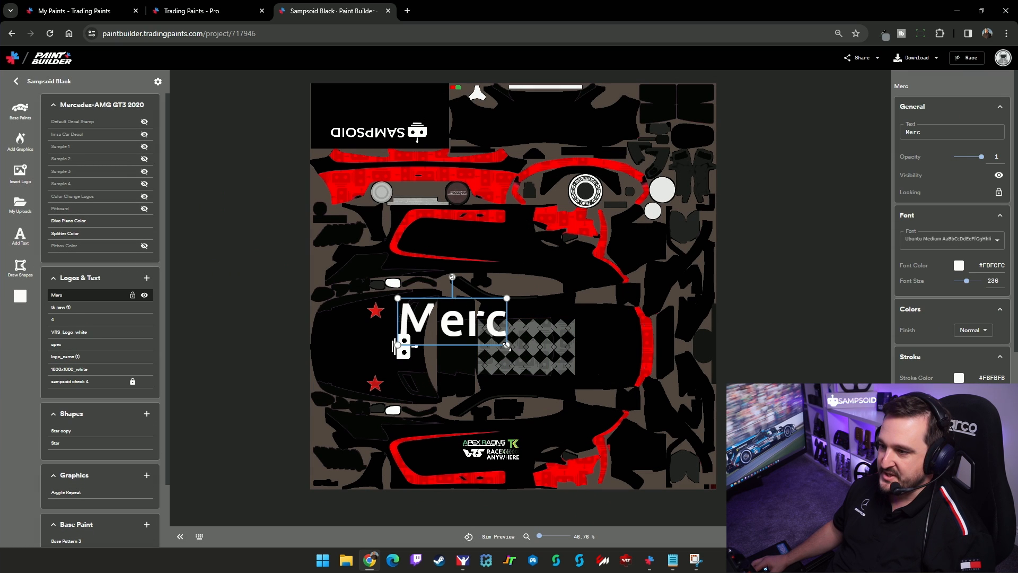
{"action": "left_click_drag", "start_coordinate": [448, 321], "coordinate": [634, 369]}
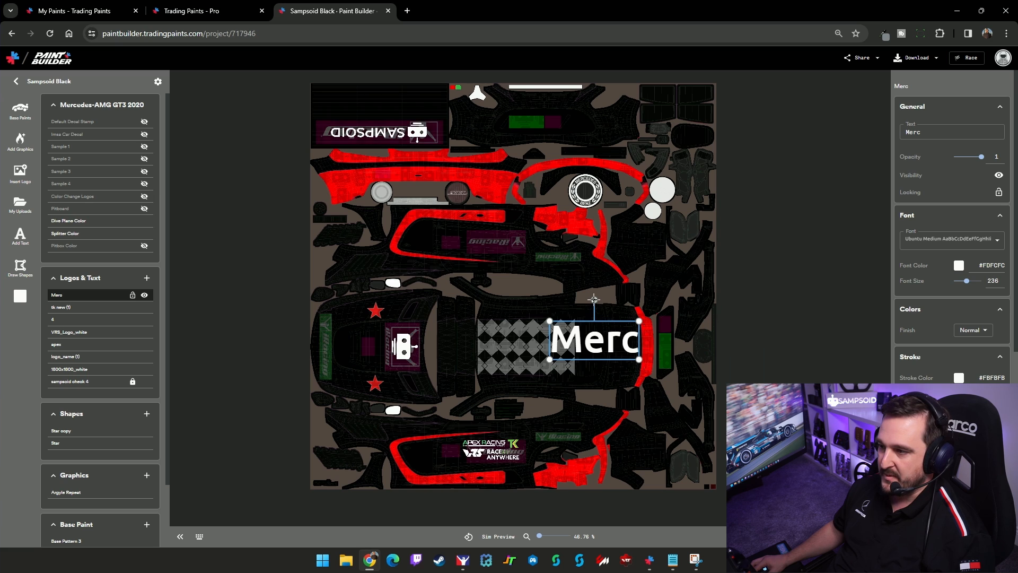
{"action": "left_click_drag", "start_coordinate": [594, 297], "coordinate": [623, 340]}
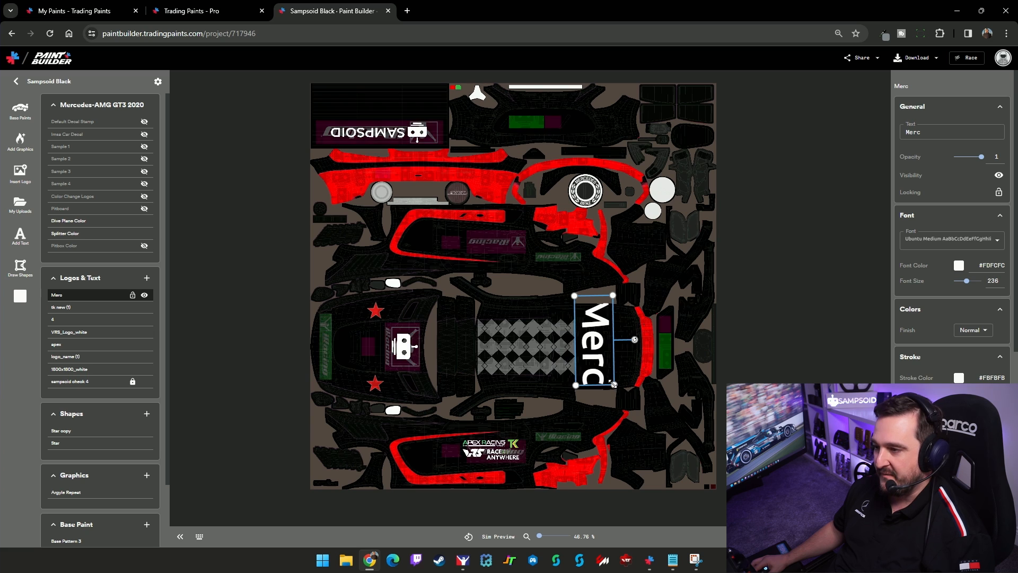
Delete the "Merc" text element behind the roof's argyle pattern
{"action": "left_click_drag", "start_coordinate": [614, 385], "coordinate": [593, 318]}
{"action": "key", "text": "Delete"}
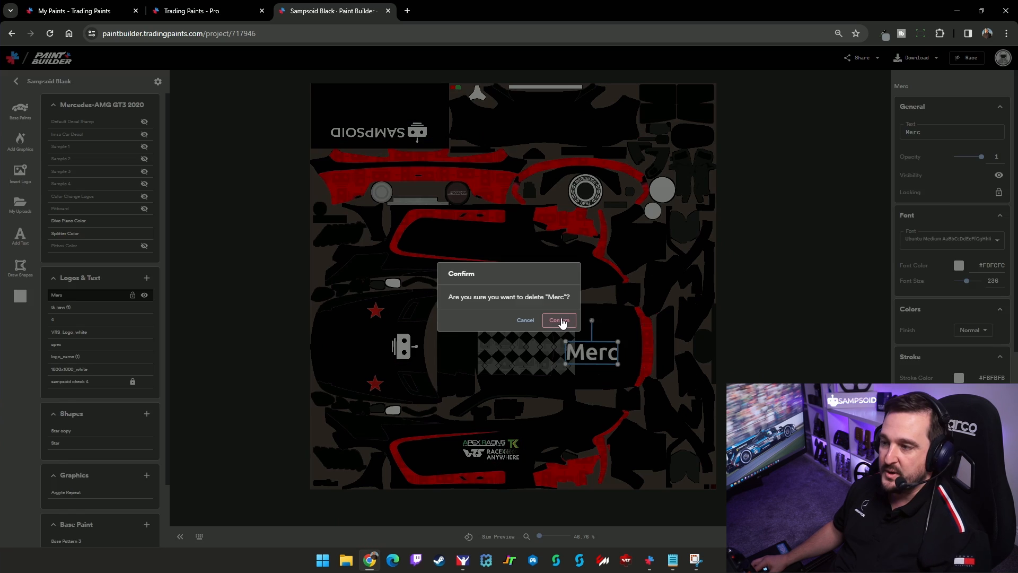
{"action": "left_click", "coordinate": [560, 320]}
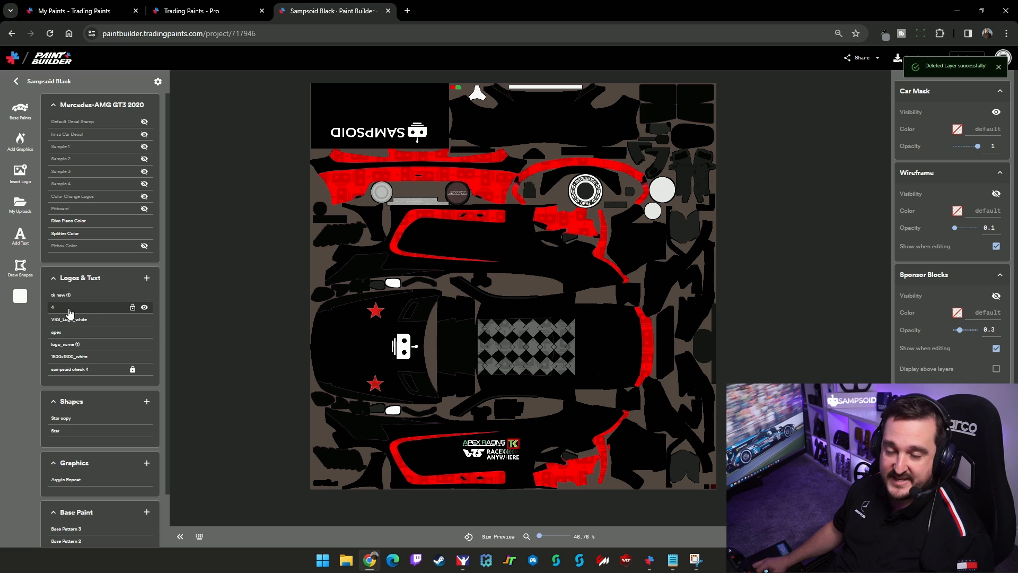
Browse the logo library and insert the Harefooted rabbit-head logo without lettering
{"action": "left_click", "coordinate": [148, 279]}
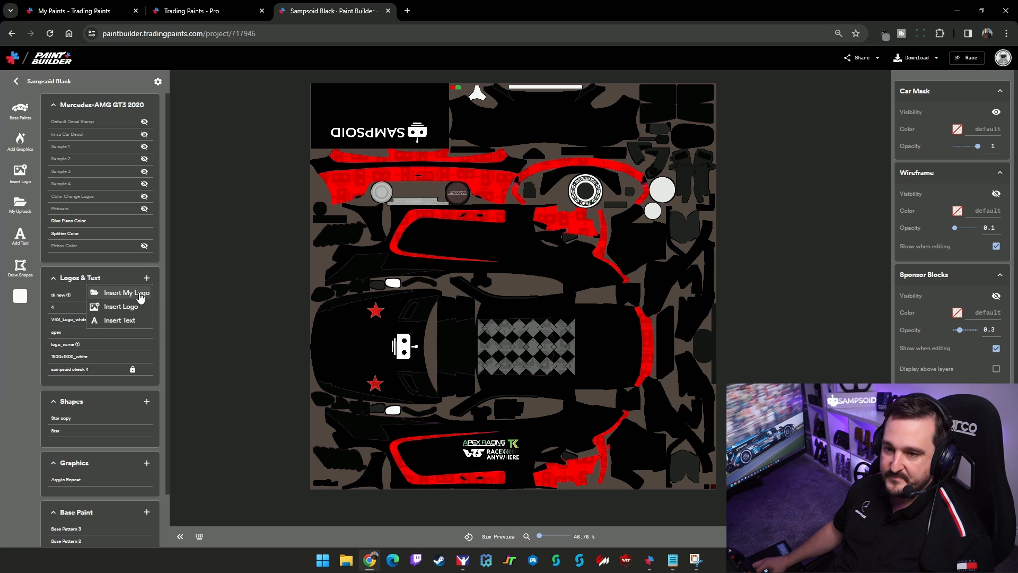
{"action": "left_click", "coordinate": [123, 307]}
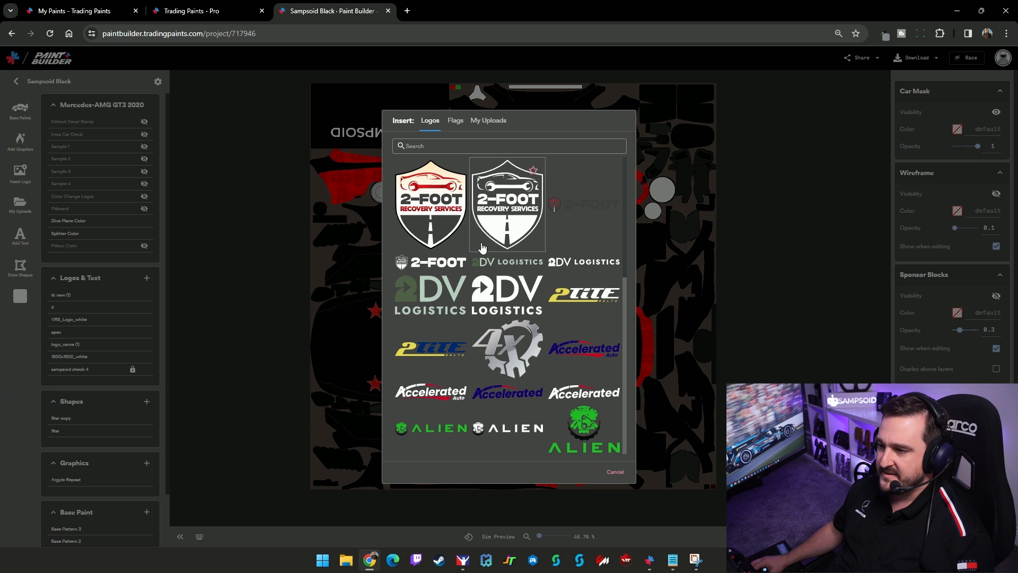
{"action": "scroll", "coordinate": [488, 264], "scroll_direction": "down", "scroll_amount": 5}
{"action": "scroll", "coordinate": [488, 264], "scroll_direction": "down", "scroll_amount": 10}
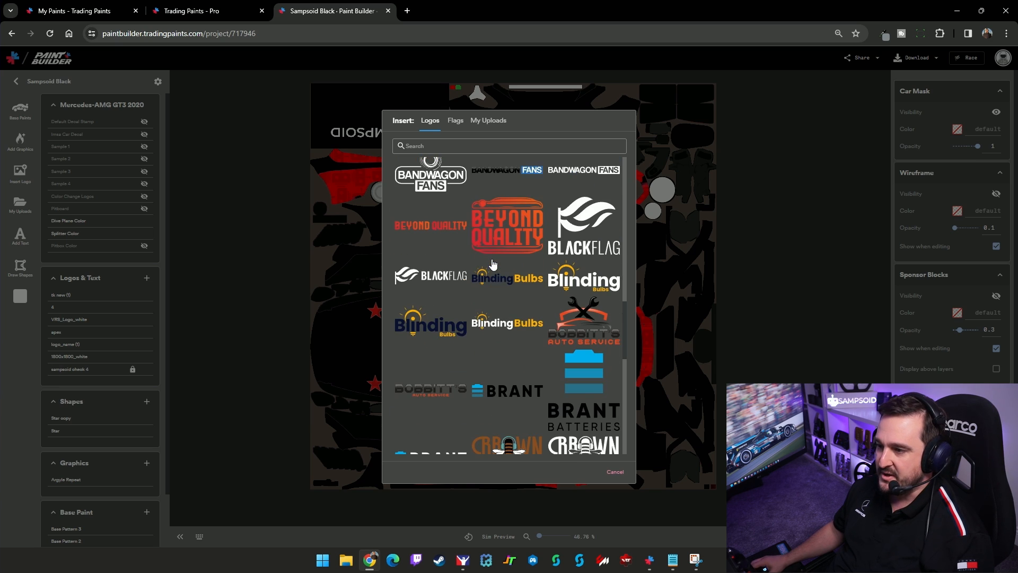
{"action": "scroll", "coordinate": [493, 264], "scroll_direction": "down", "scroll_amount": 8}
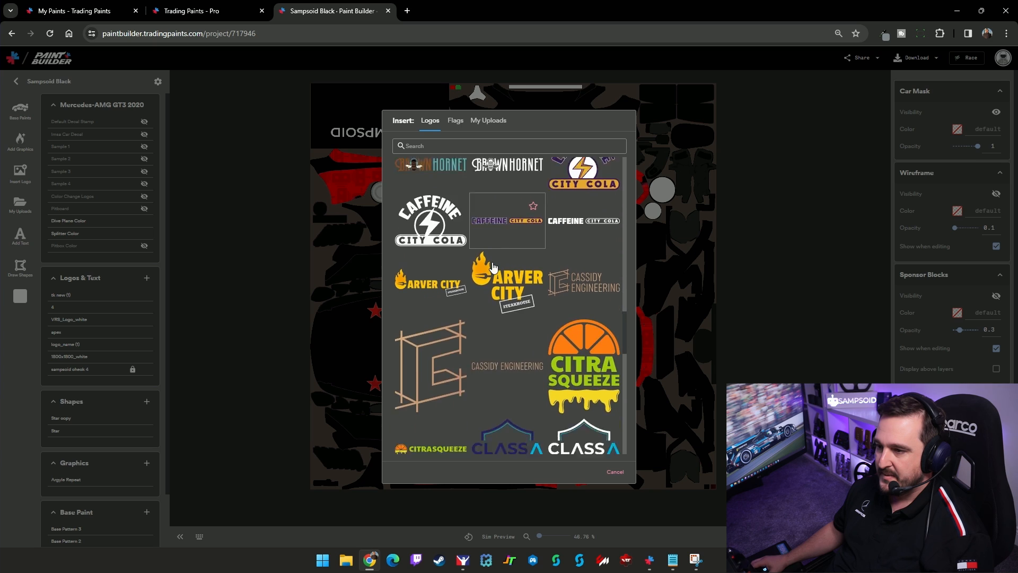
{"action": "scroll", "coordinate": [497, 265], "scroll_direction": "down", "scroll_amount": 10}
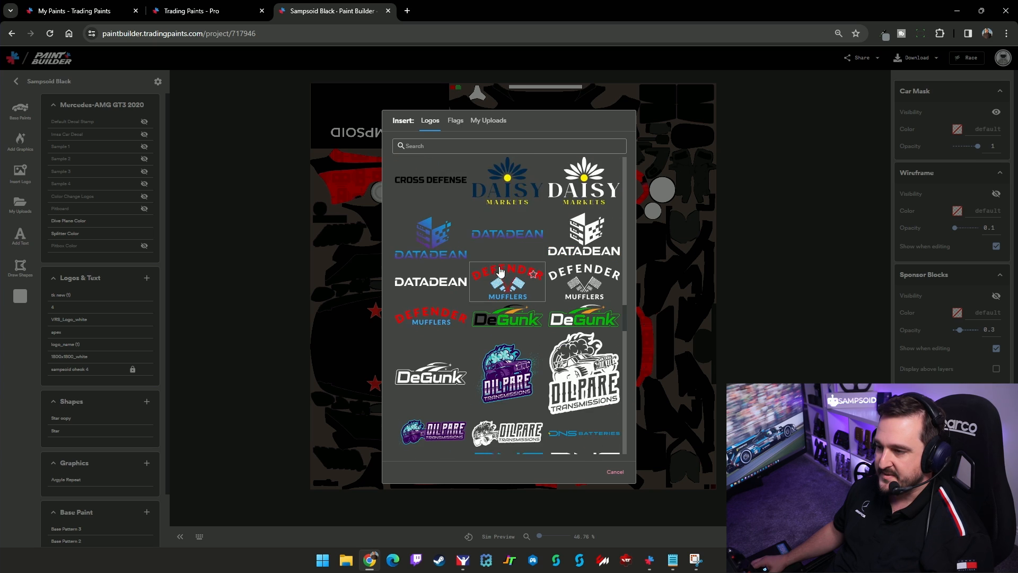
{"action": "scroll", "coordinate": [506, 275], "scroll_direction": "down", "scroll_amount": 10}
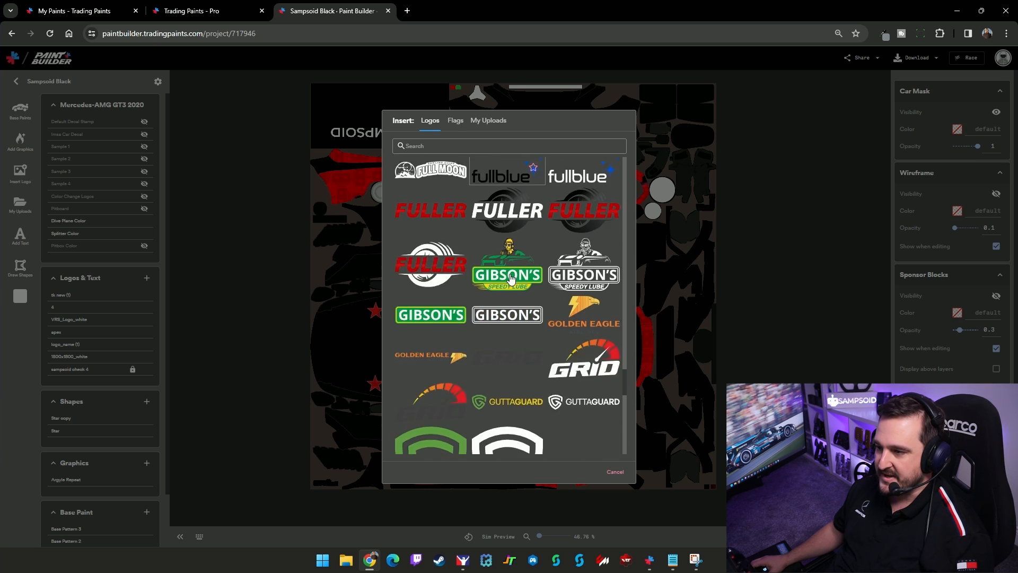
{"action": "scroll", "coordinate": [499, 287], "scroll_direction": "up", "scroll_amount": 1}
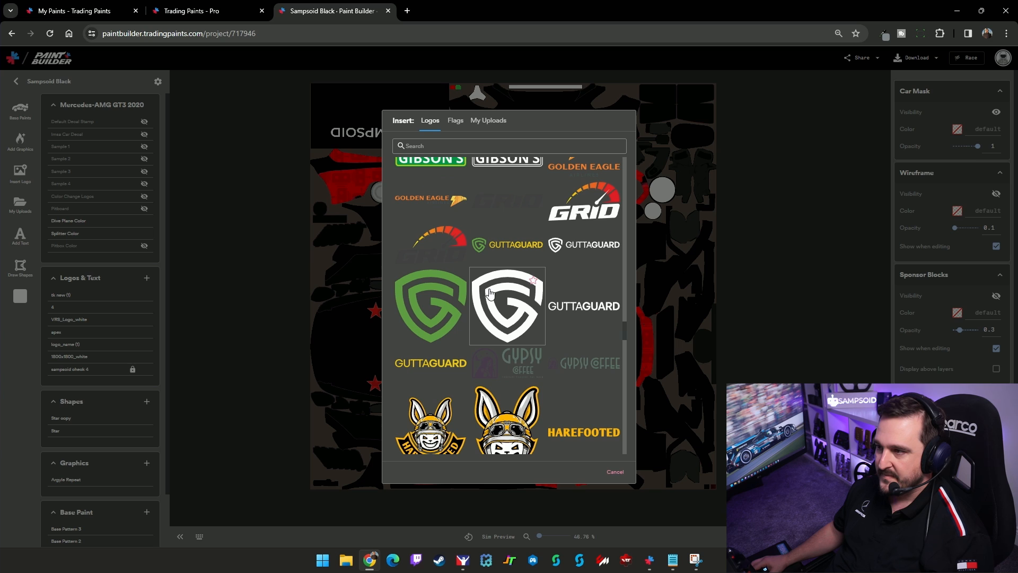
{"action": "scroll", "coordinate": [583, 221], "scroll_direction": "down", "scroll_amount": 3}
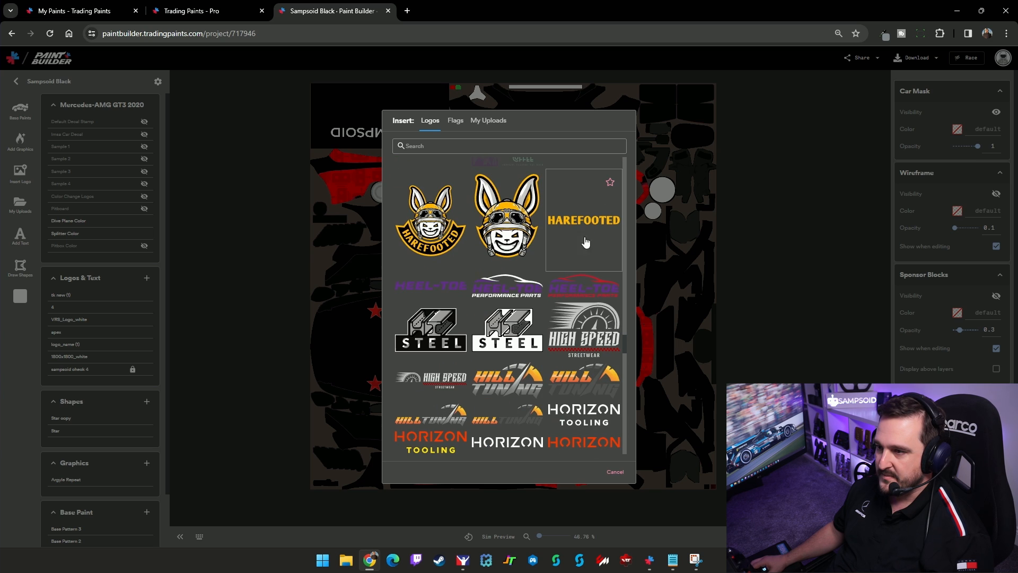
{"action": "left_click", "coordinate": [505, 239]}
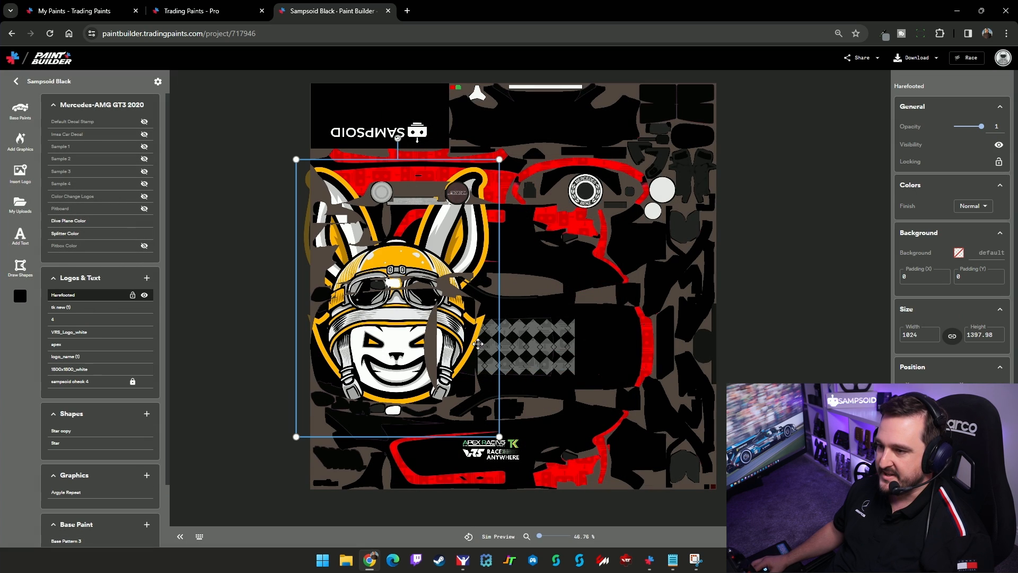
Shrink the Harefooted logo to about 149 × 203, rotate it 90 degrees clockwise and place it at the front of the hood
{"action": "left_click_drag", "start_coordinate": [499, 158], "coordinate": [489, 169]}
{"action": "mouse_move", "coordinate": [341, 346]}
{"action": "left_mouse_down"}
{"action": "mouse_move", "coordinate": [336, 358]}
{"action": "mouse_move", "coordinate": [383, 399]}
{"action": "mouse_move", "coordinate": [385, 328]}
{"action": "mouse_move", "coordinate": [350, 347]}
{"action": "left_mouse_up"}
{"action": "left_click_drag", "start_coordinate": [337, 372], "coordinate": [344, 359]}
Update the sim preview, check the hood logo on iRacing's 3D car model, and return to Paint Builder
{"action": "left_click", "coordinate": [498, 536]}
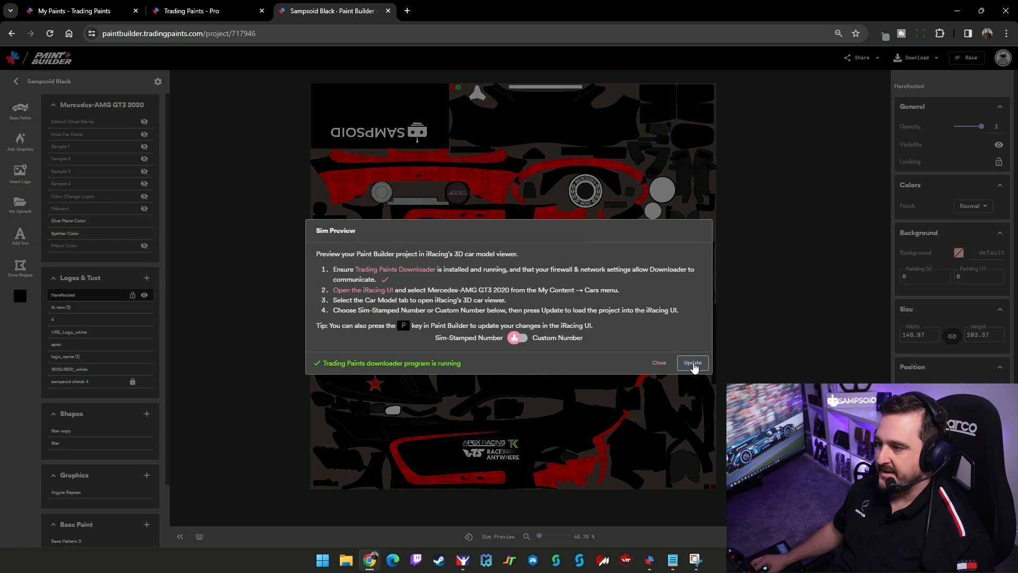
{"action": "left_click", "coordinate": [695, 364]}
{"action": "left_click_drag", "start_coordinate": [573, 411], "coordinate": [501, 385]}
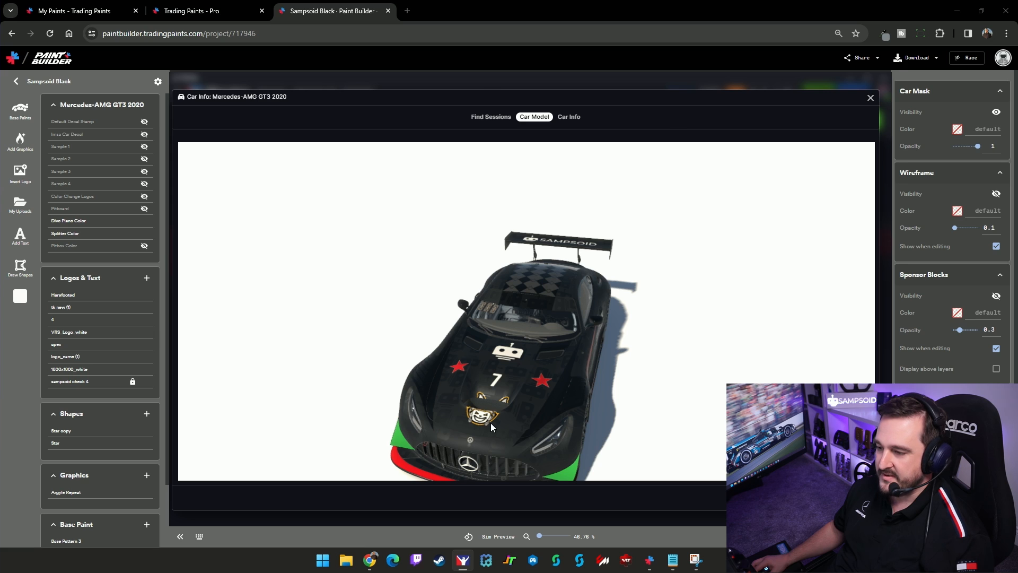
{"action": "key", "text": "Escape"}
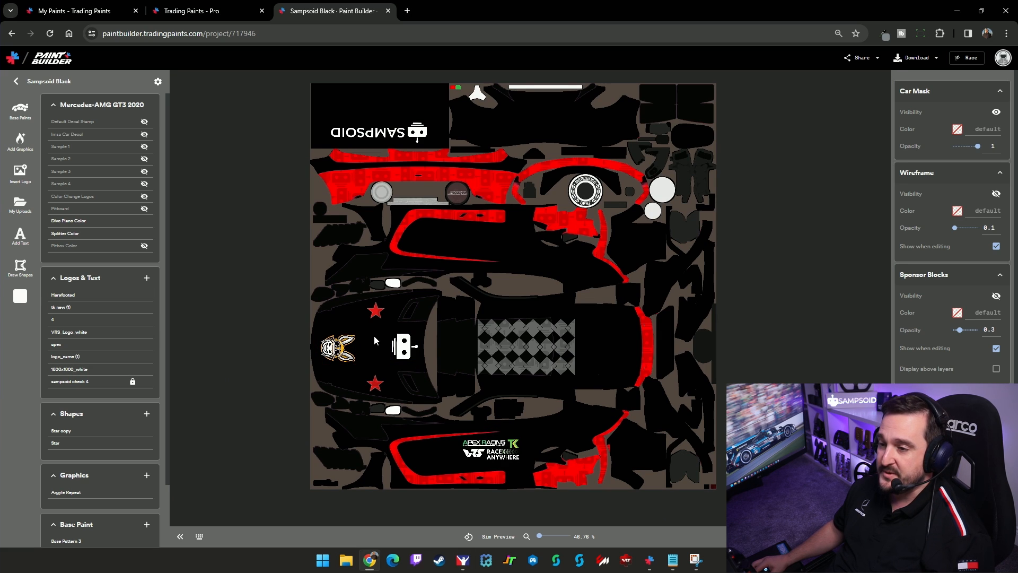
Make the wireframe overlay permanently visible on the car template
{"action": "left_click", "coordinate": [998, 194]}
{"action": "left_click", "coordinate": [998, 194]}
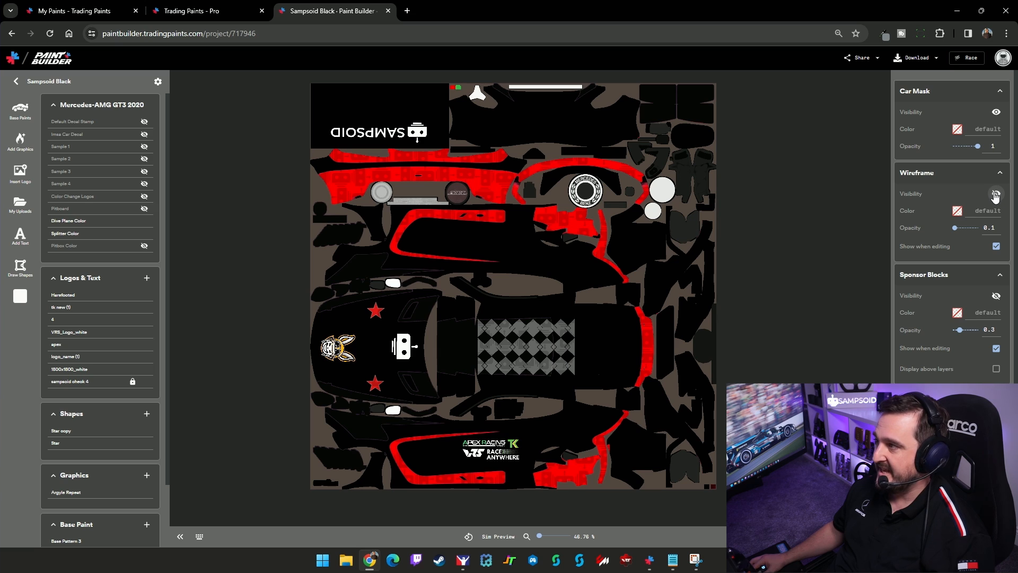
{"action": "left_click", "coordinate": [996, 194]}
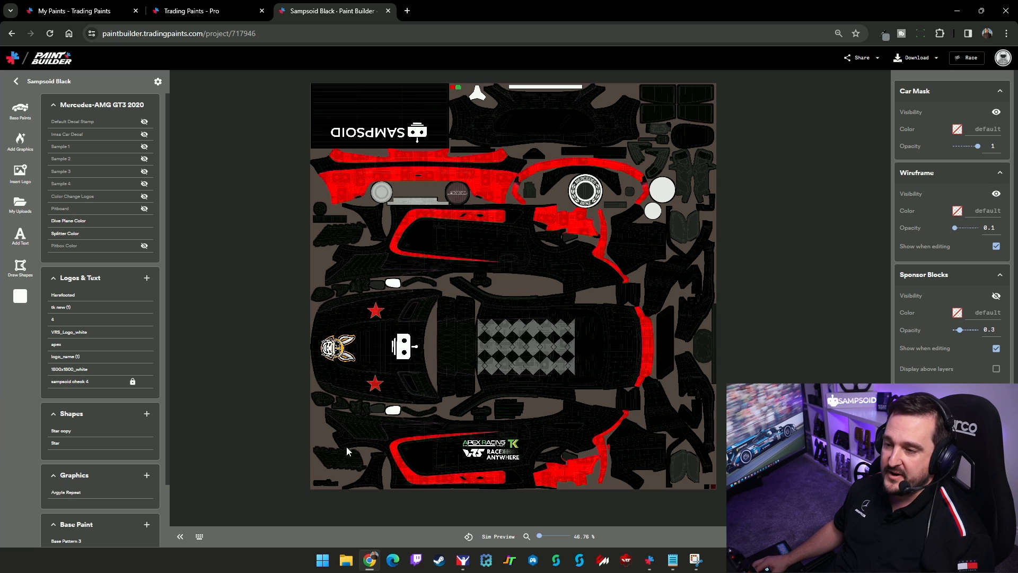
Shrink the Harefooted logo to about 68 × 92.5 and move it to the very front edge of the hood
{"action": "left_click", "coordinate": [337, 348]}
{"action": "left_click", "coordinate": [336, 353]}
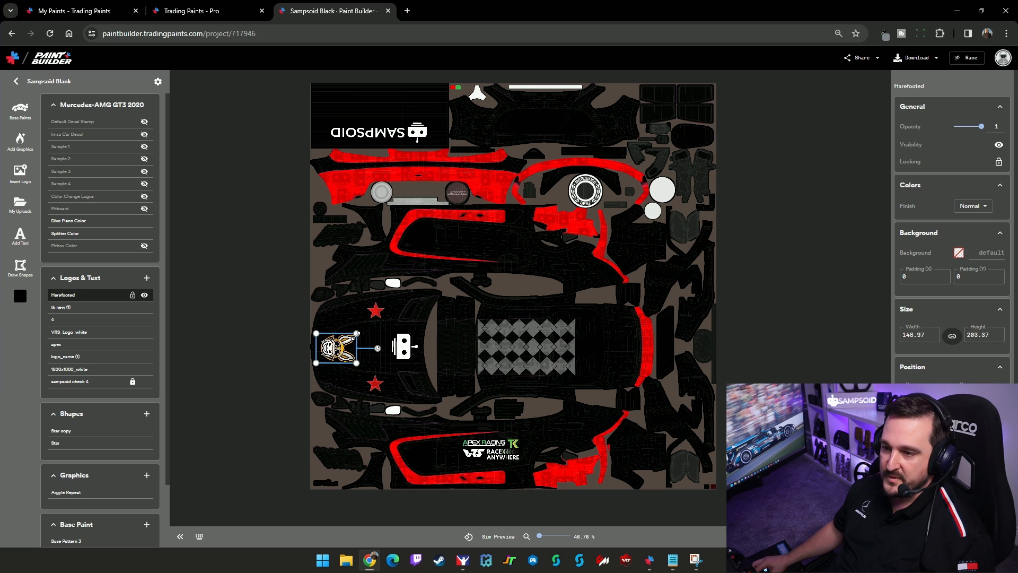
{"action": "mouse_move", "coordinate": [336, 348]}
{"action": "left_mouse_down"}
{"action": "mouse_move", "coordinate": [369, 407]}
{"action": "mouse_move", "coordinate": [377, 384]}
{"action": "mouse_move", "coordinate": [333, 340]}
{"action": "mouse_move", "coordinate": [322, 347]}
{"action": "left_mouse_up"}
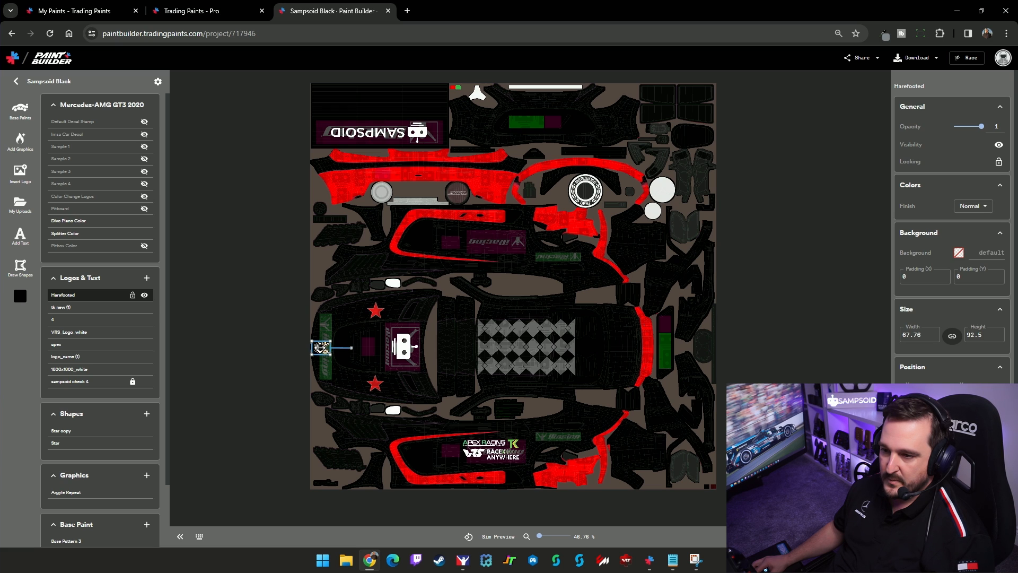
Update the sim preview and inspect the hood logo and the side of the car in iRacing's 3D viewer
{"action": "left_click", "coordinate": [498, 536]}
{"action": "left_click", "coordinate": [692, 363]}
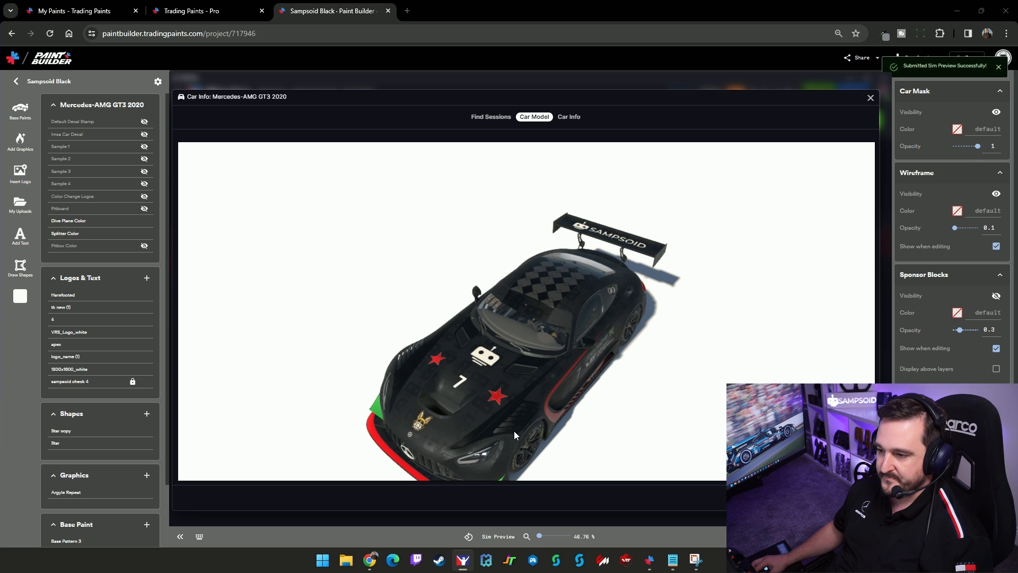
{"action": "left_click_drag", "start_coordinate": [510, 437], "coordinate": [536, 374]}
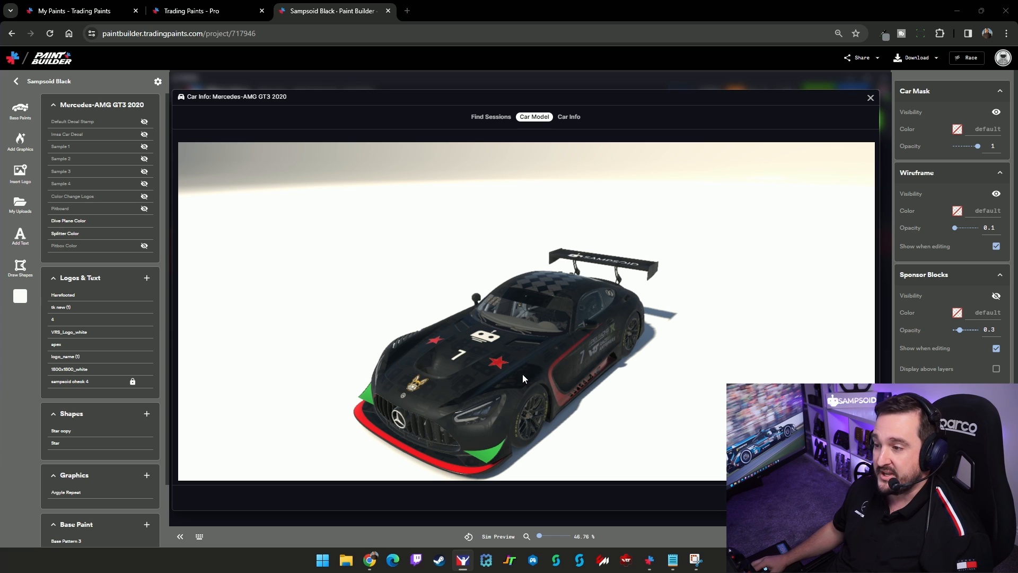
{"action": "left_click_drag", "start_coordinate": [523, 374], "coordinate": [529, 322]}
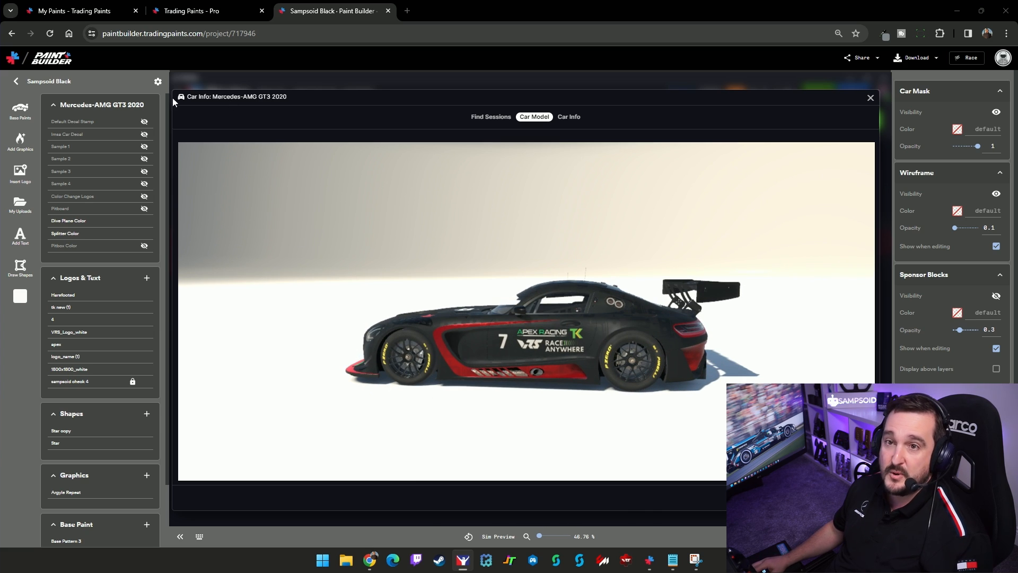
{"action": "left_click", "coordinate": [465, 560]}
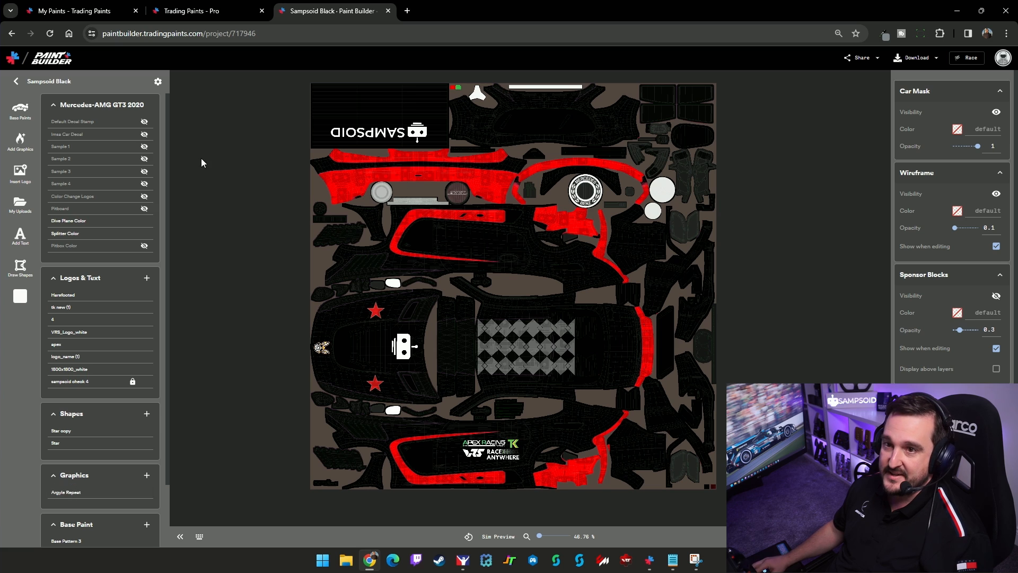
{"action": "left_click", "coordinate": [463, 560]}
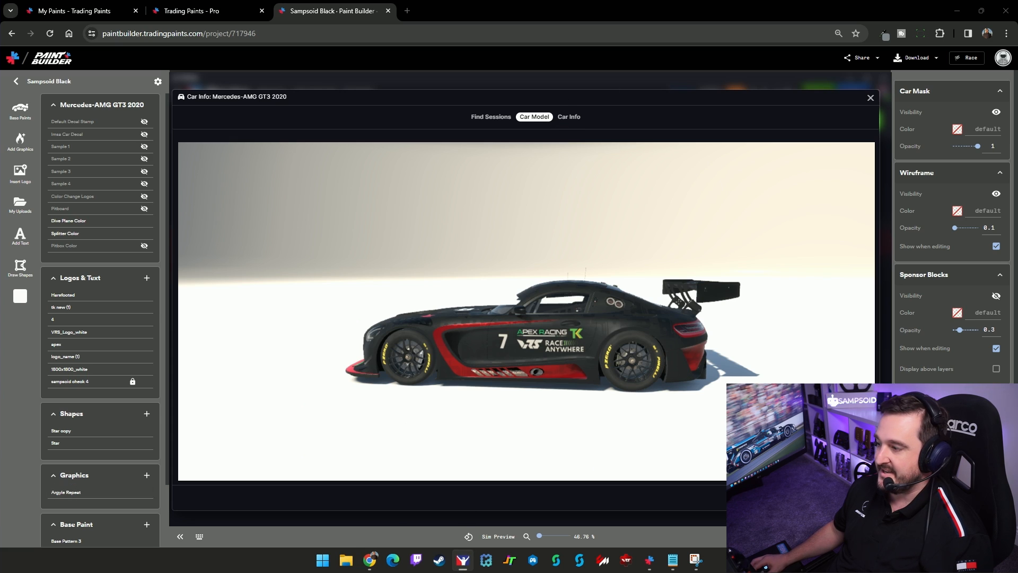
Open iRacing's Paint Shop for the Mercedes-AMG GT3 2020, turn off Show Custom Paint and select pattern 12
{"action": "left_click", "coordinate": [849, 500]}
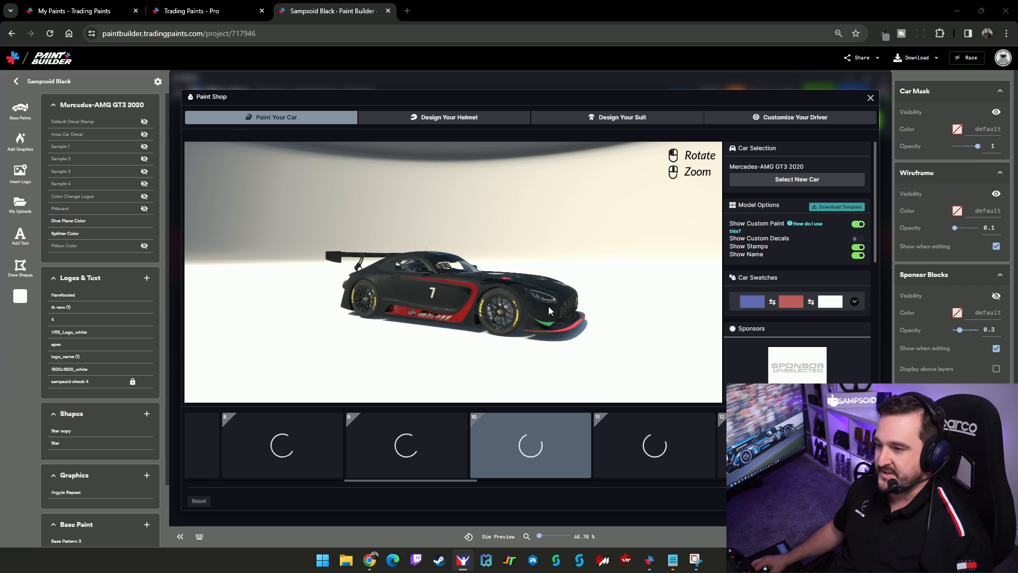
{"action": "left_click_drag", "start_coordinate": [475, 323], "coordinate": [416, 328]}
{"action": "left_click", "coordinate": [659, 444]}
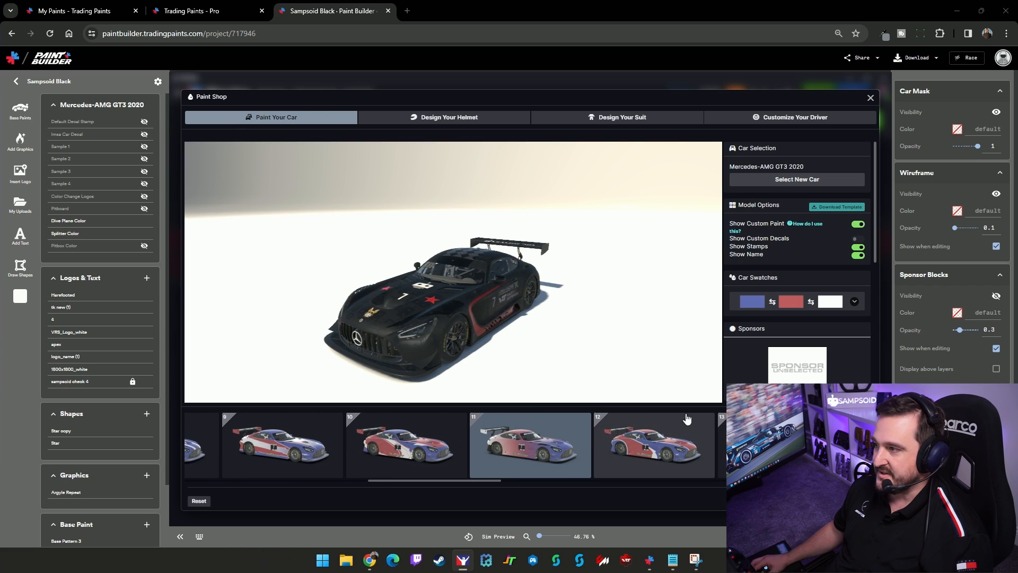
{"action": "left_click", "coordinate": [858, 225]}
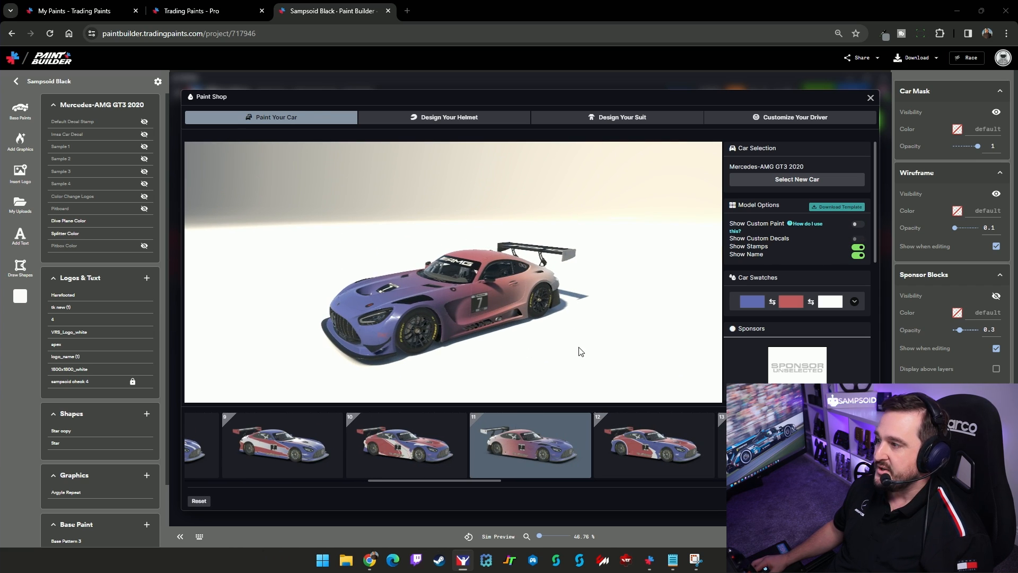
{"action": "left_click", "coordinate": [667, 447]}
Change the first car swatch to white, look over the sponsor and car number options, and return to Paint Builder
{"action": "left_click", "coordinate": [758, 302]}
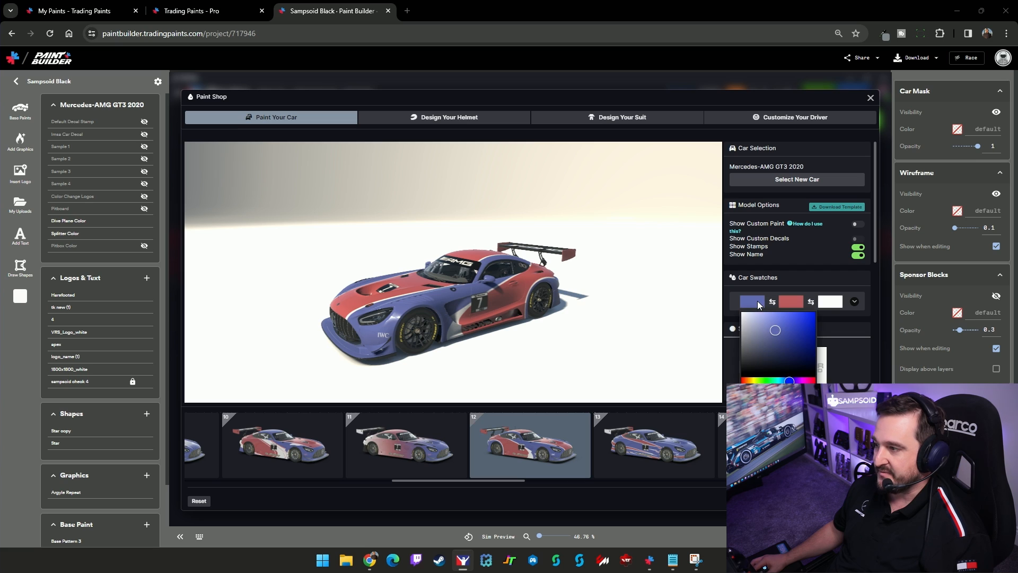
{"action": "left_click_drag", "start_coordinate": [734, 312], "coordinate": [733, 310]}
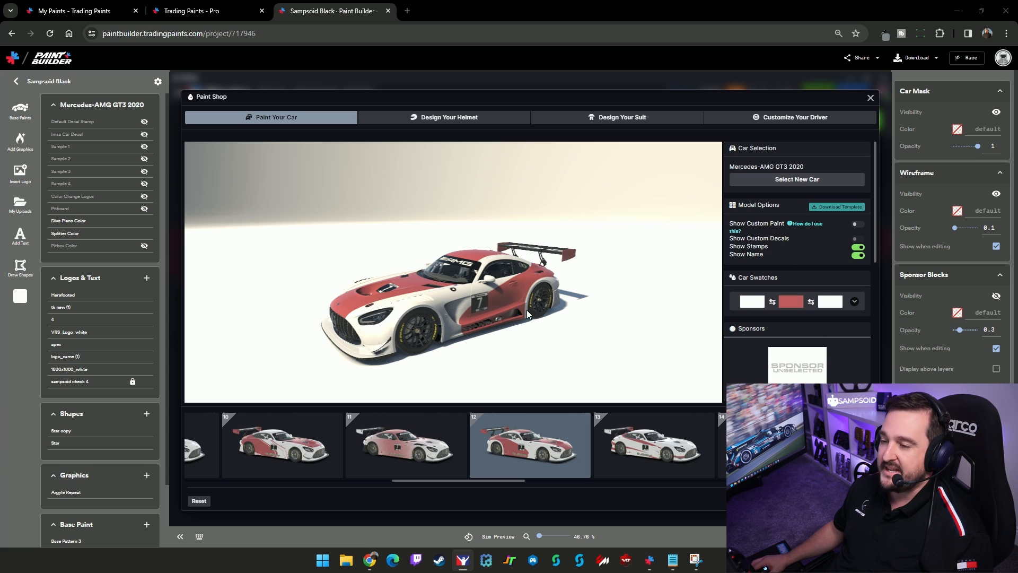
{"action": "scroll", "coordinate": [506, 311], "scroll_direction": "down", "scroll_amount": 3}
{"action": "scroll", "coordinate": [795, 297], "scroll_direction": "down", "scroll_amount": 4}
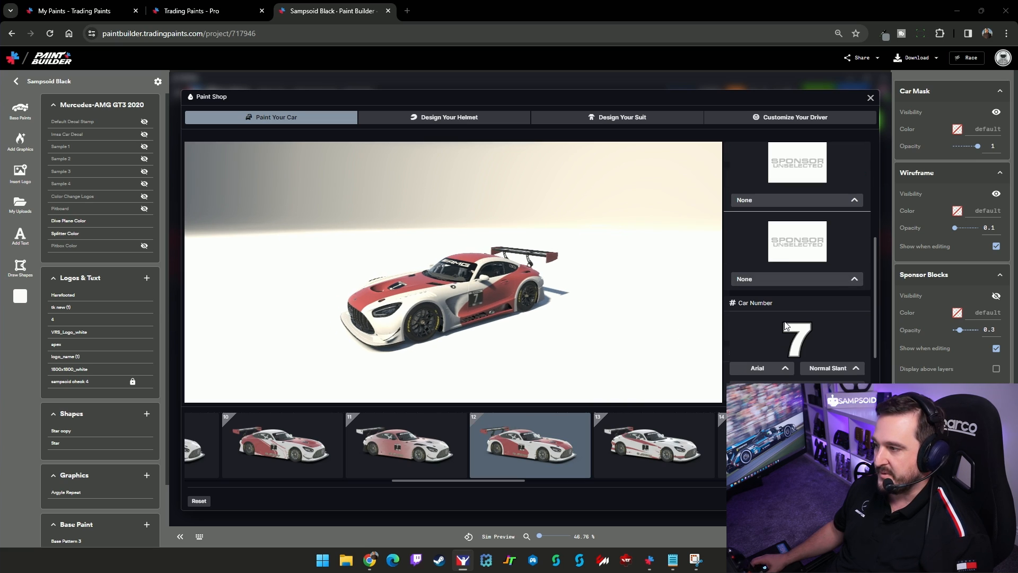
{"action": "scroll", "coordinate": [506, 301], "scroll_direction": "up", "scroll_amount": 3}
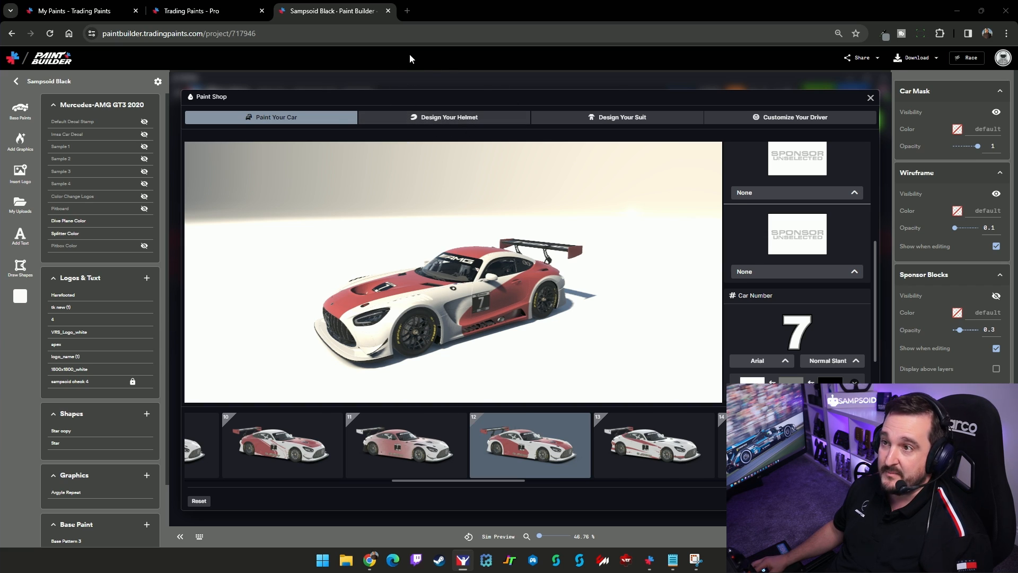
{"action": "key", "text": "Escape"}
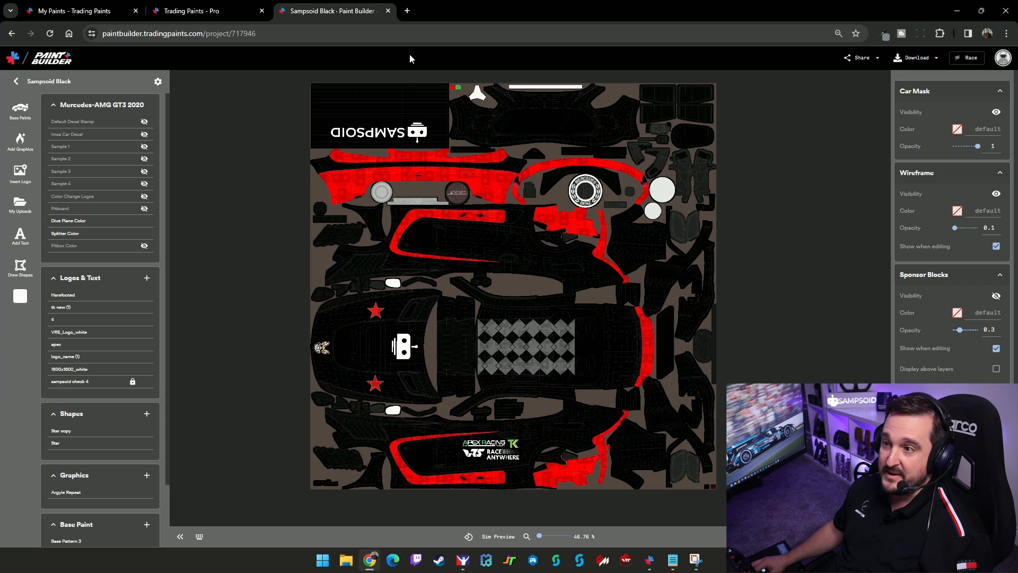
Go back to My Projects and open the "Sampsoid Racing Team" Porsche 963 GTP project
{"action": "left_click", "coordinate": [19, 81]}
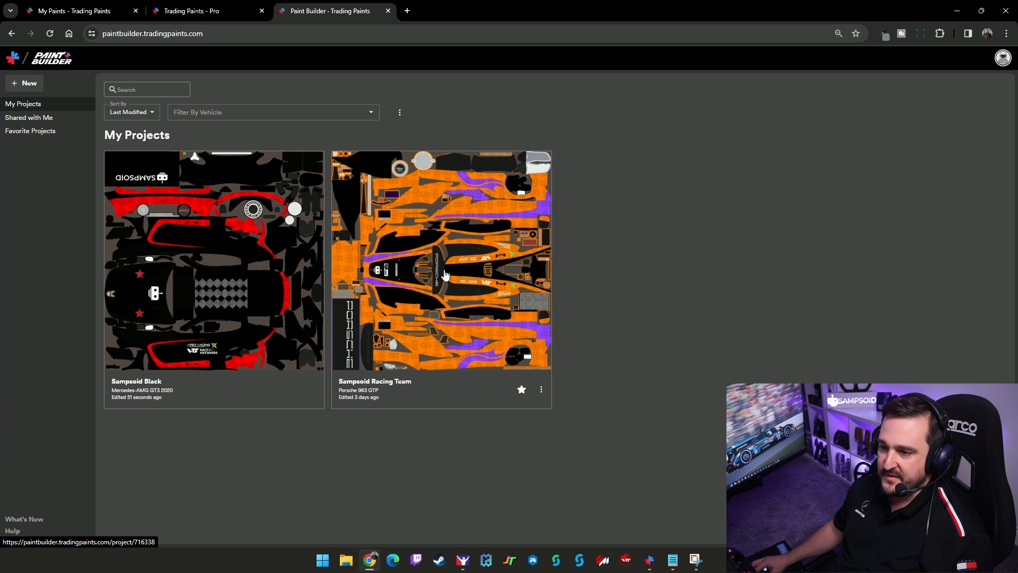
{"action": "left_click", "coordinate": [445, 273]}
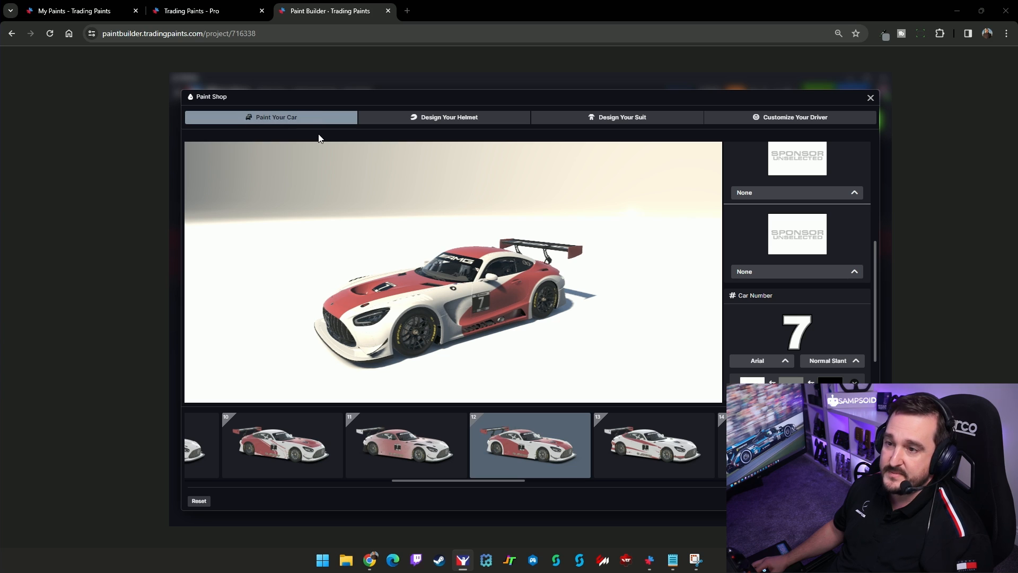
Close iRacing's Paint Shop with the current progress saved and search My Cars for "porsche"
{"action": "left_click", "coordinate": [871, 97]}
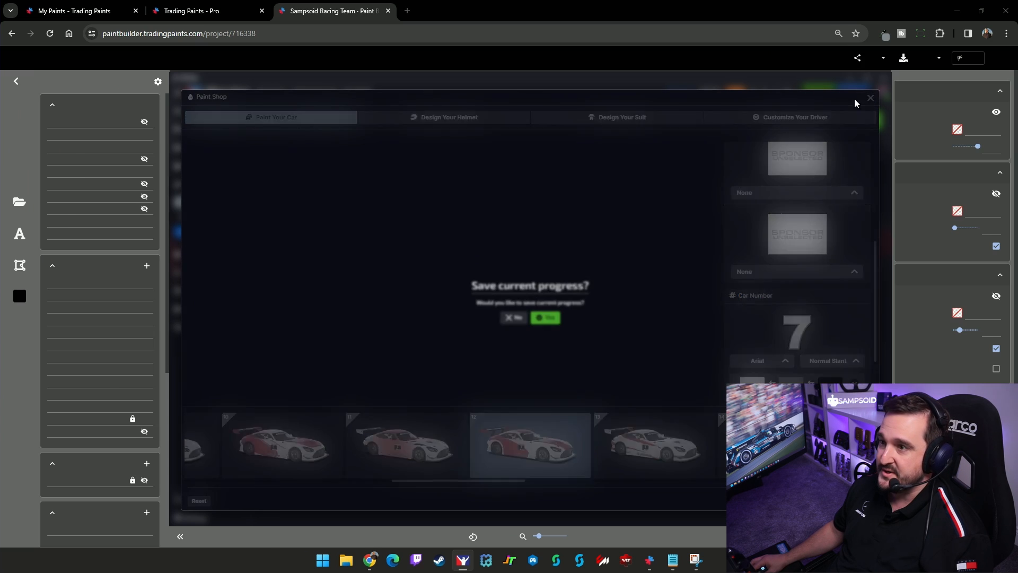
{"action": "left_click", "coordinate": [548, 321]}
{"action": "left_click_drag", "start_coordinate": [324, 184], "coordinate": [268, 182]}
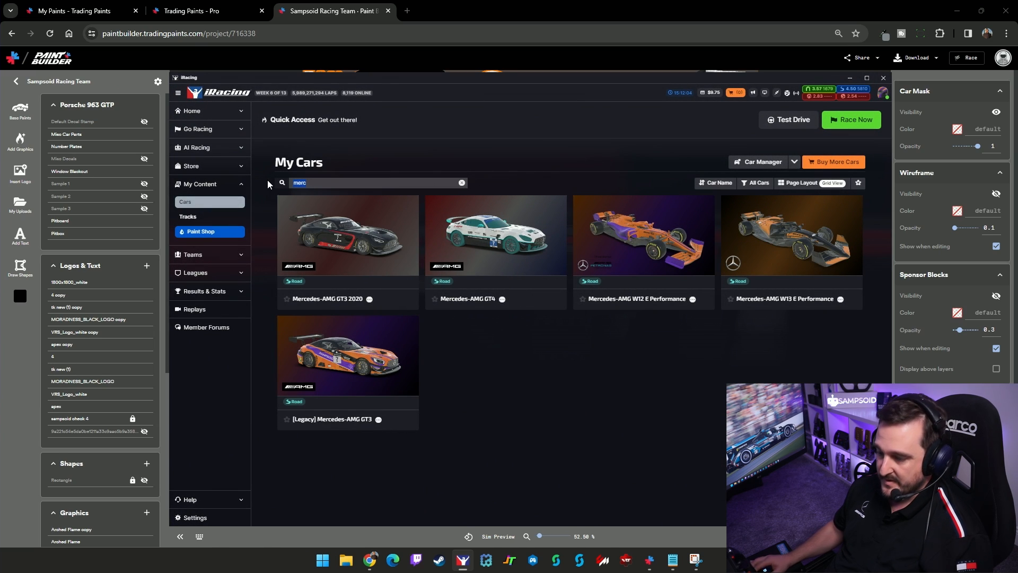
{"action": "type", "text": "porsche"}
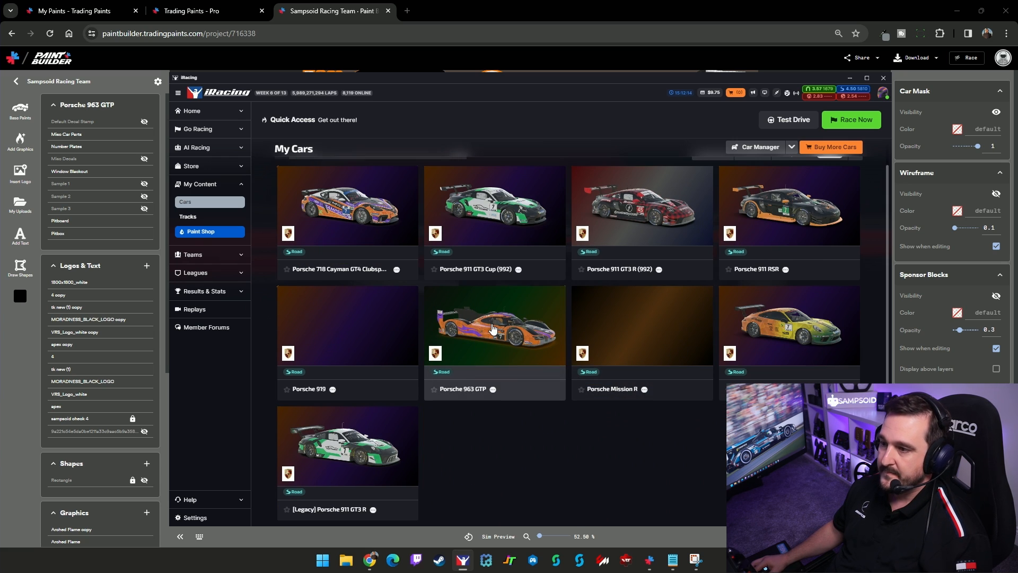
Open the Porsche 963 GTP's car model in the 3D viewer and rotate the car
{"action": "left_click", "coordinate": [491, 324]}
{"action": "left_click", "coordinate": [540, 118]}
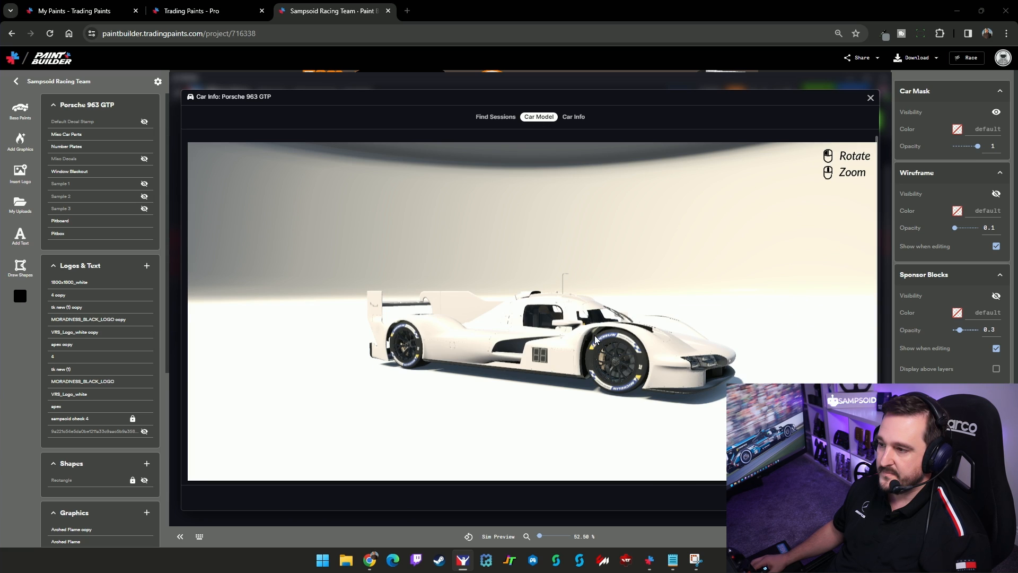
{"action": "left_click_drag", "start_coordinate": [594, 336], "coordinate": [439, 349]}
Return to Paint Builder and look over the Porsche 963 GTP project's Graphics layers, including Arched Flame copy, and its template
{"action": "key", "text": "Escape"}
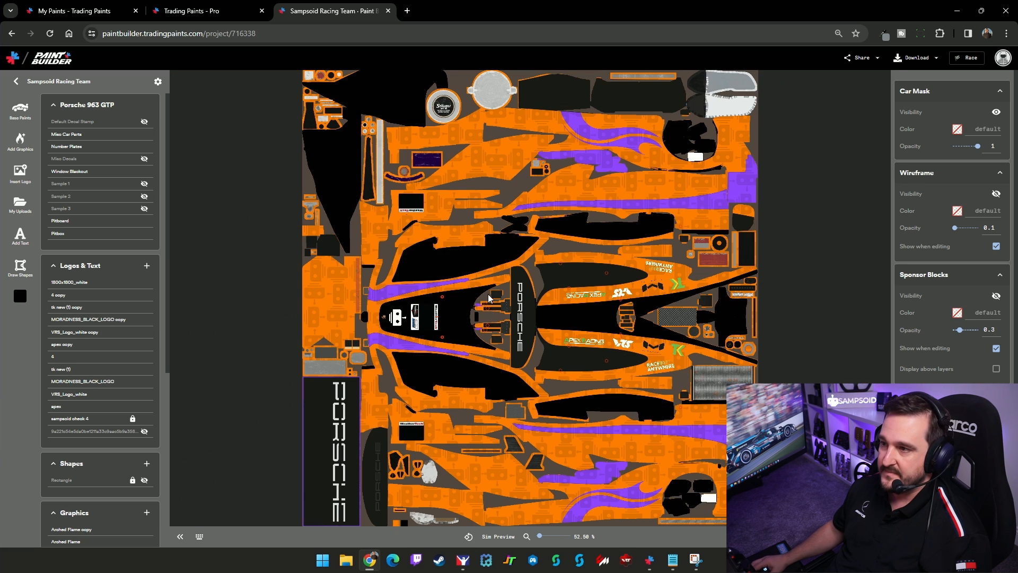
{"action": "left_click", "coordinate": [587, 505]}
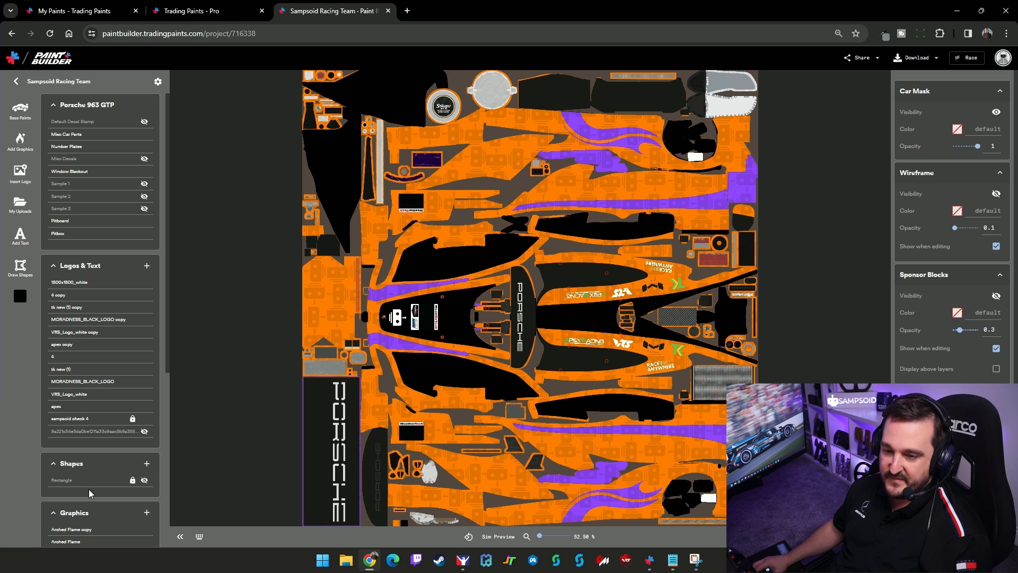
{"action": "scroll", "coordinate": [63, 431], "scroll_direction": "down", "scroll_amount": 2}
{"action": "left_click", "coordinate": [61, 426]}
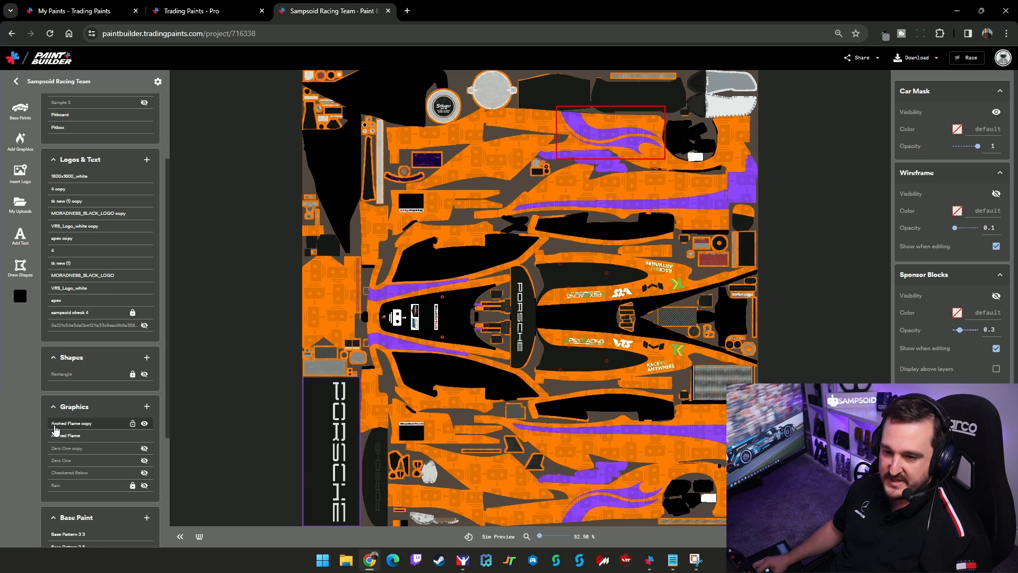
{"action": "left_click", "coordinate": [594, 361]}
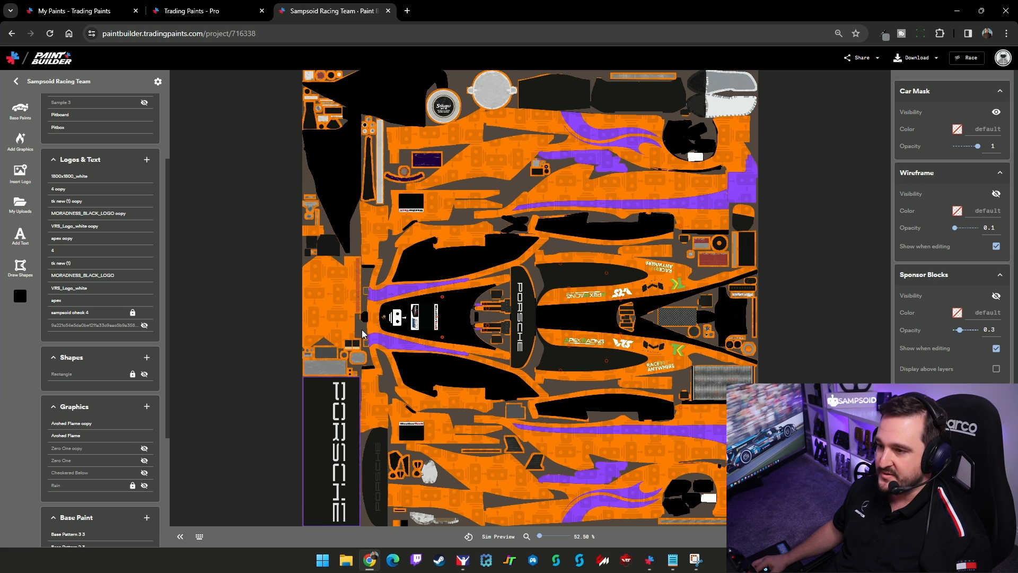
{"action": "left_click", "coordinate": [394, 317]}
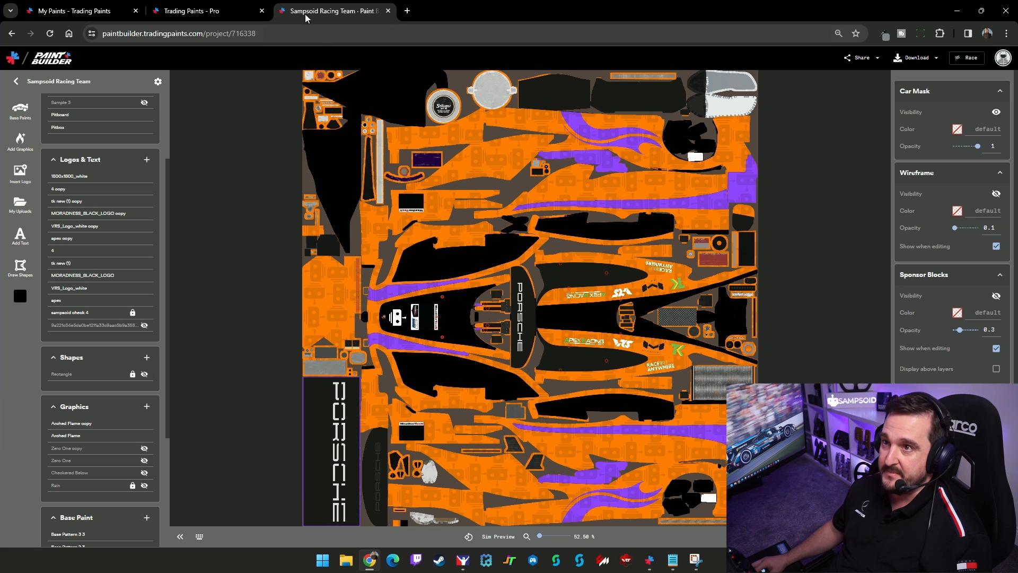
Switch back to iRacing's 3D viewer and inspect the Porsche 963 GTP livery from above, the front and the side
{"action": "key", "text": "alt+Tab"}
{"action": "left_click_drag", "start_coordinate": [574, 356], "coordinate": [569, 378]}
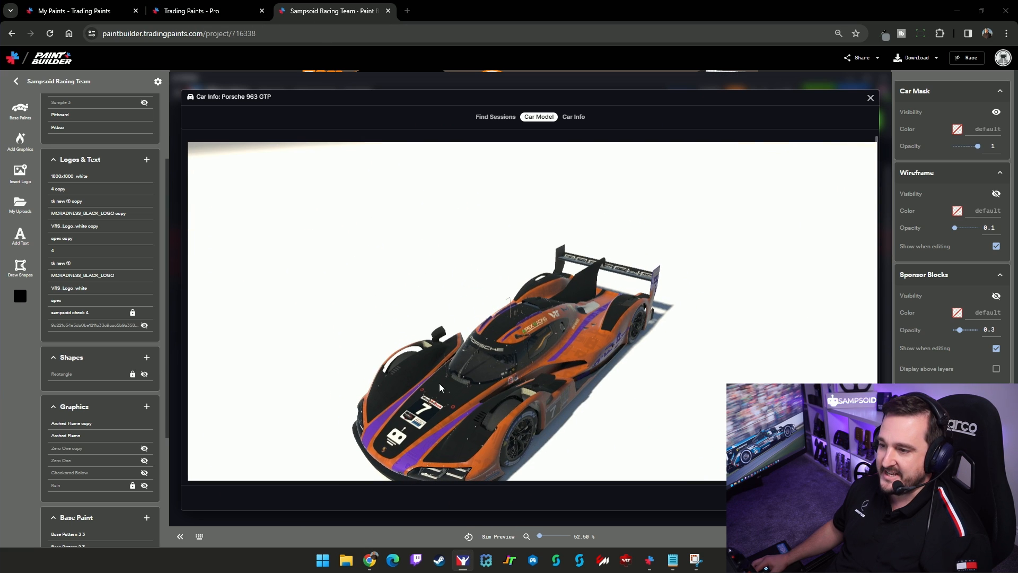
{"action": "left_click_drag", "start_coordinate": [439, 383], "coordinate": [496, 357]}
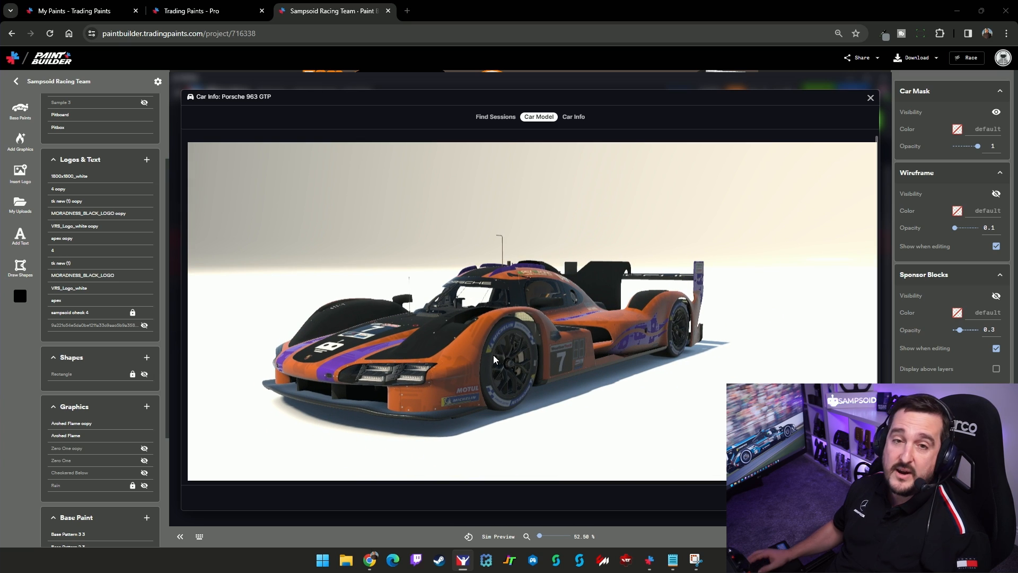